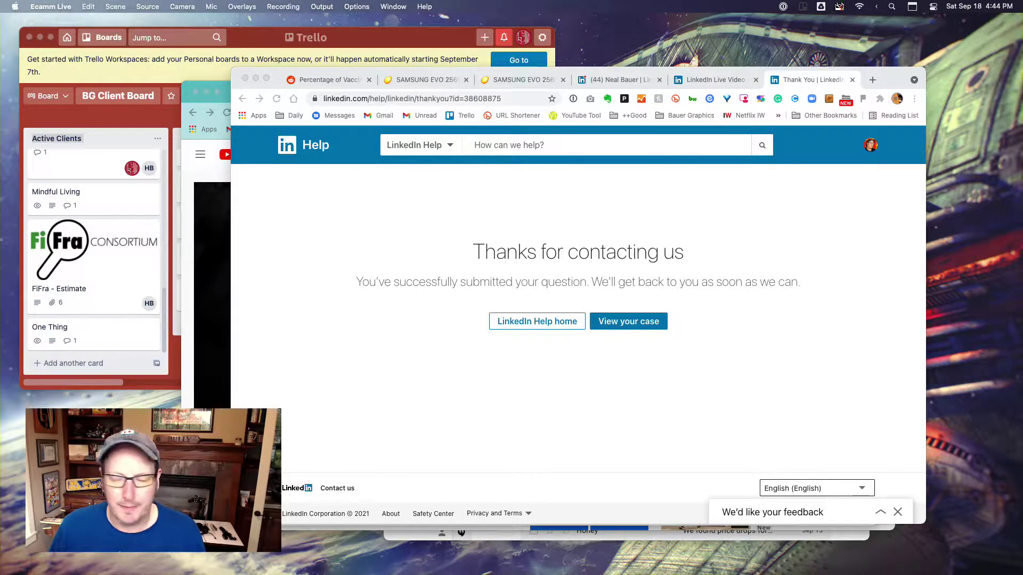
# - Launch Keynote
pyautogui.press('super+space')
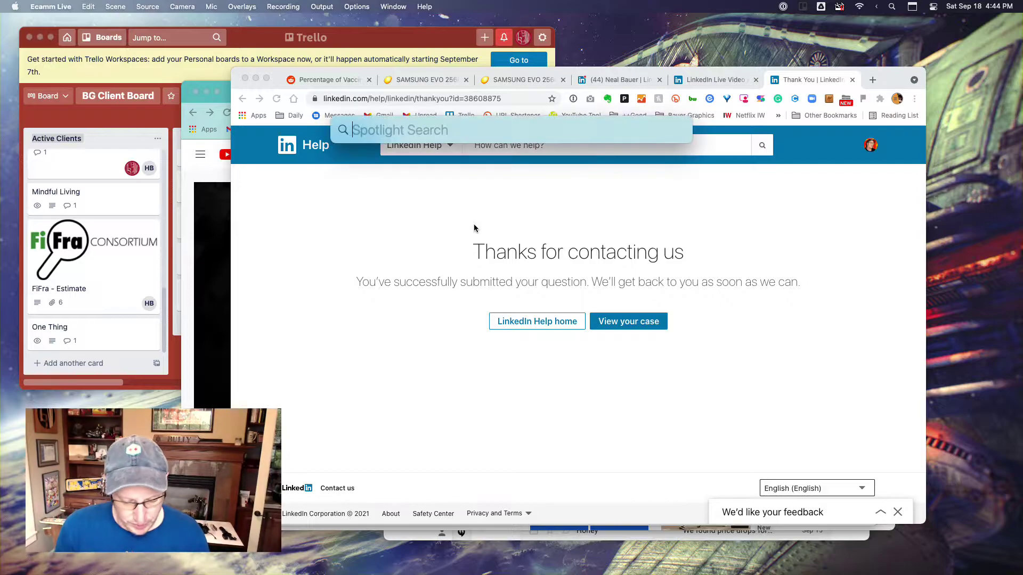
pyautogui.write('keynote')
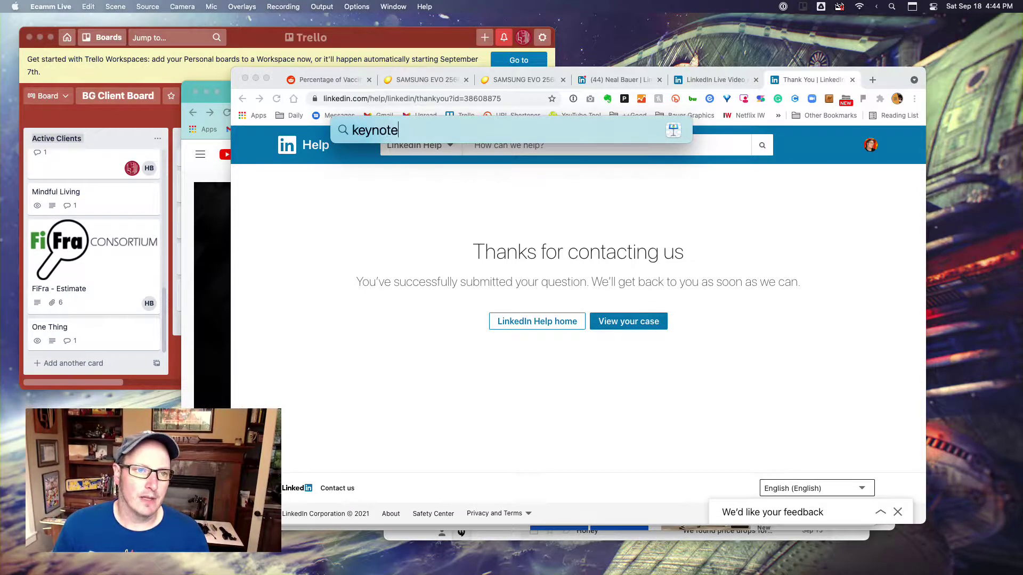
pyautogui.press('Return')
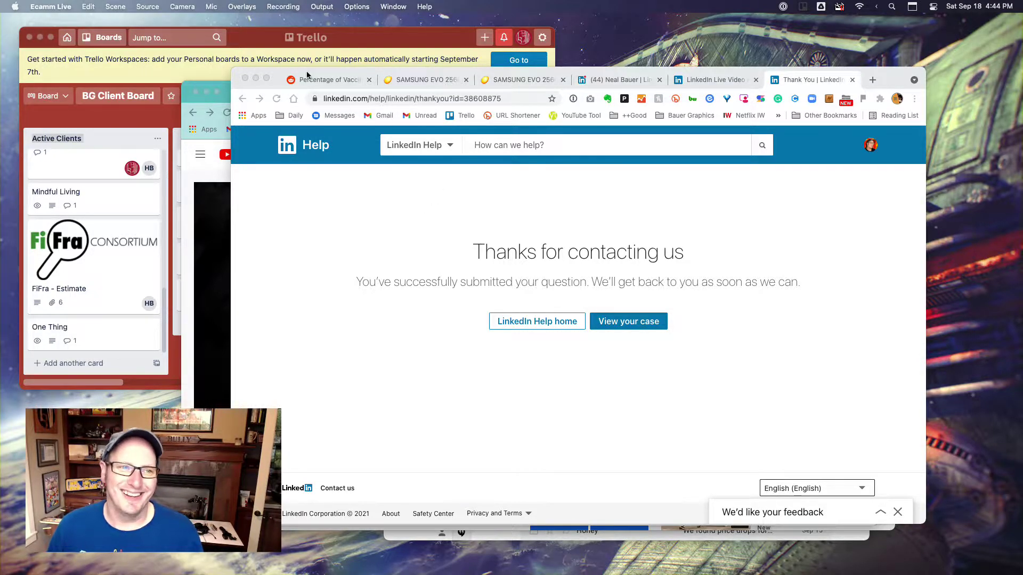
# - Examine the Reddit post's chart of vaccinated population in G20 countries and the comments about its busy background
pyautogui.click(330, 80)
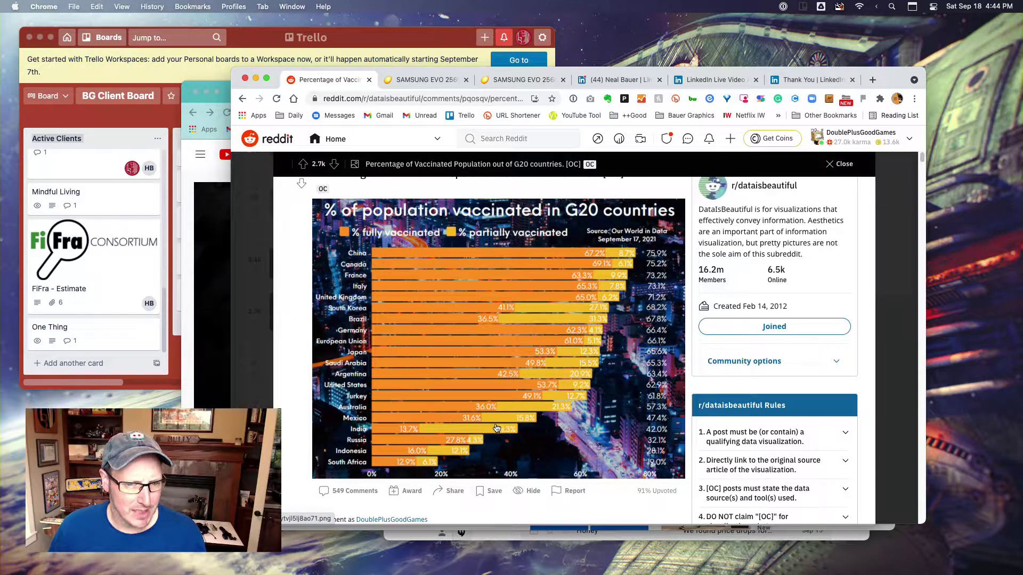
pyautogui.scroll(-1, 496, 428)
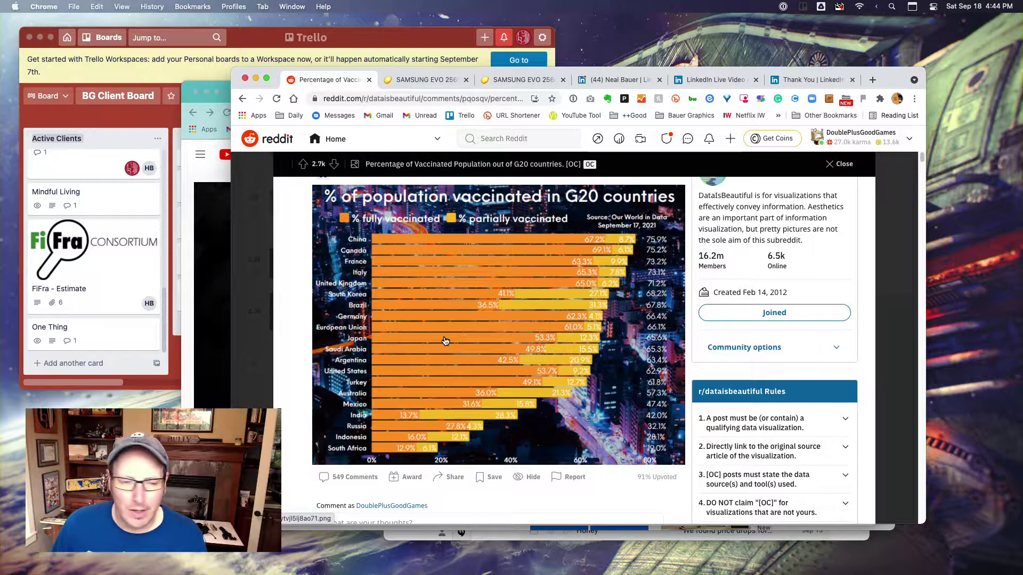
pyautogui.scroll(-5, 445, 341)
pyautogui.scroll(-6, 445, 341)
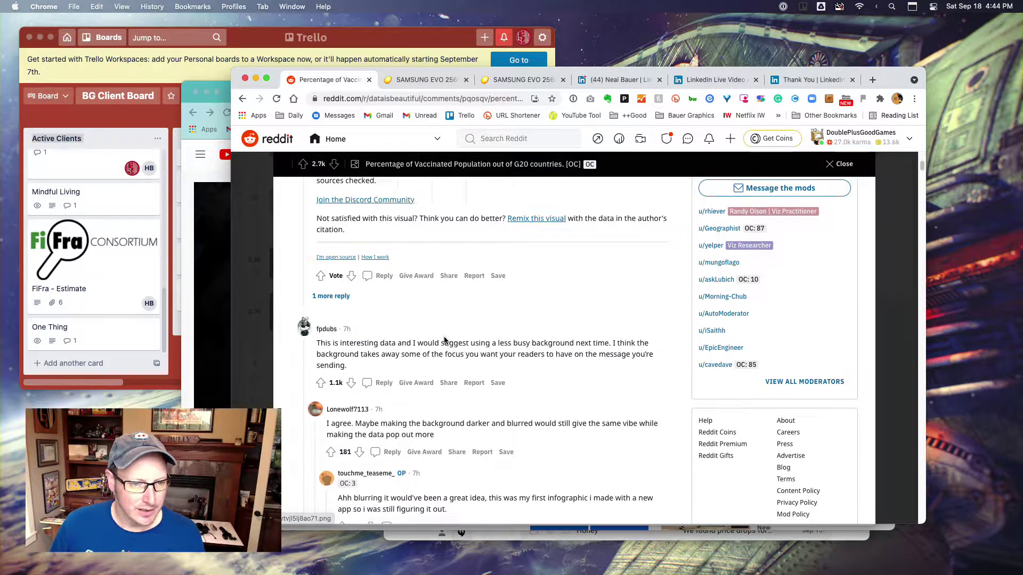
pyautogui.scroll(1, 444, 340)
pyautogui.scroll(-2, 444, 340)
pyautogui.scroll(-2, 444, 340)
pyautogui.scroll(12, 444, 340)
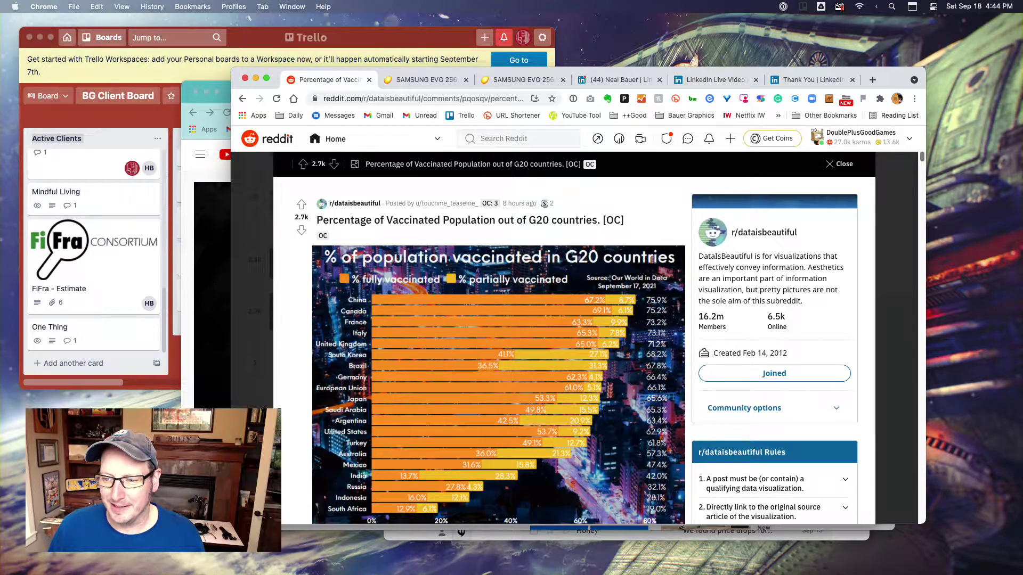
pyautogui.scroll(-1, 424, 310)
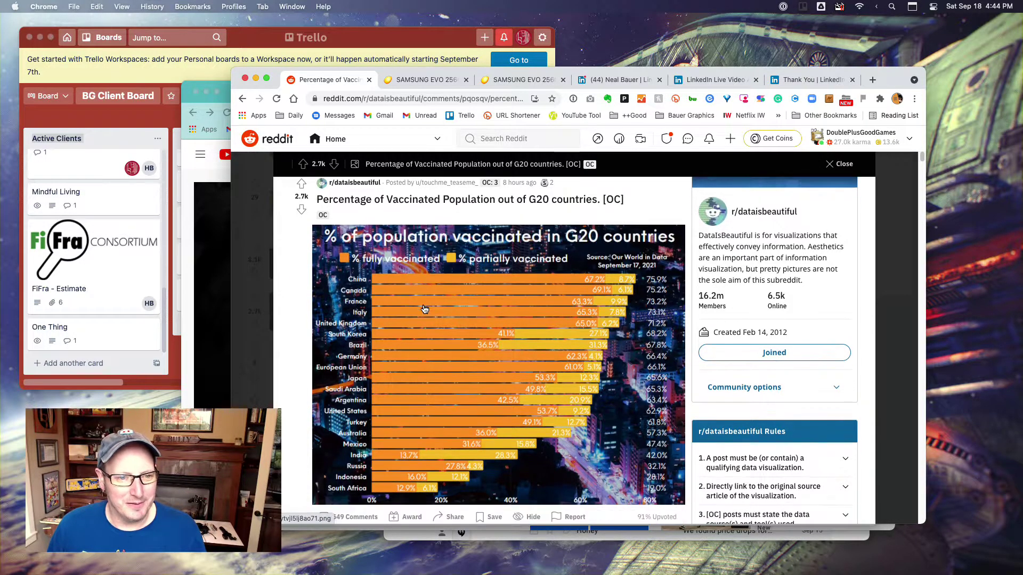
pyautogui.scroll(-15, 424, 310)
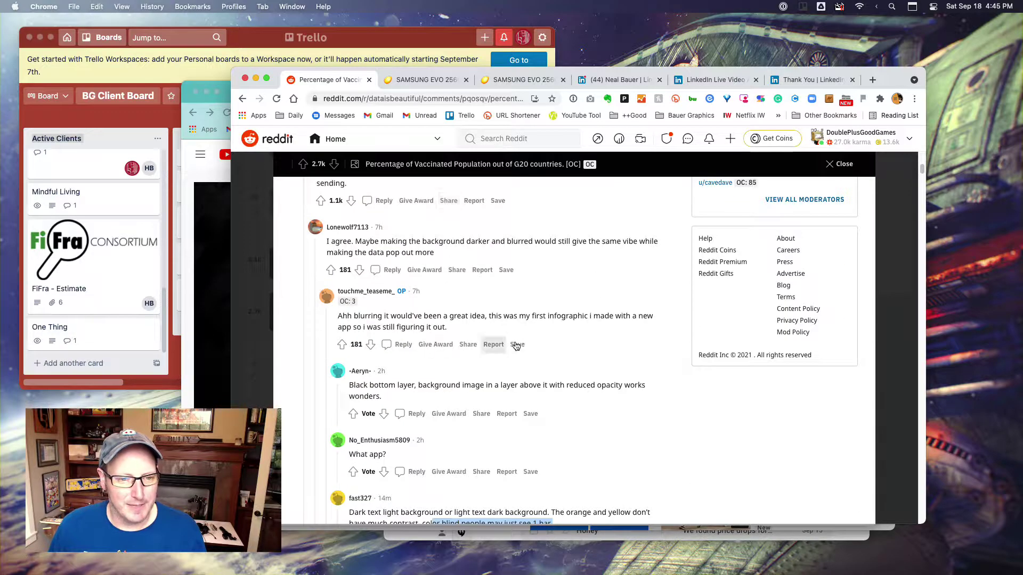
pyautogui.scroll(-2, 506, 340)
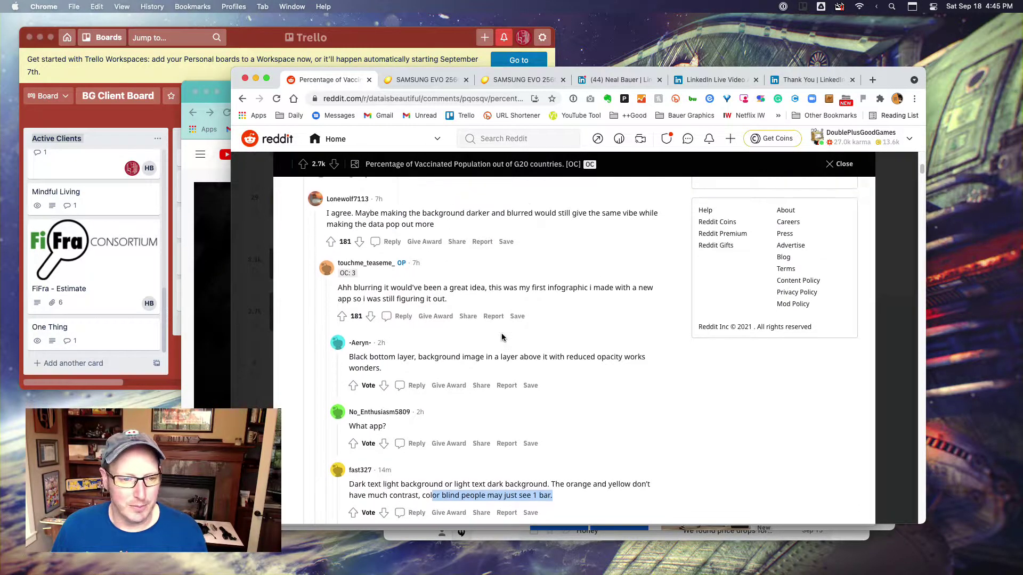
pyautogui.scroll(3, 501, 337)
pyautogui.moveTo(509, 379); pyautogui.dragTo(422, 307)
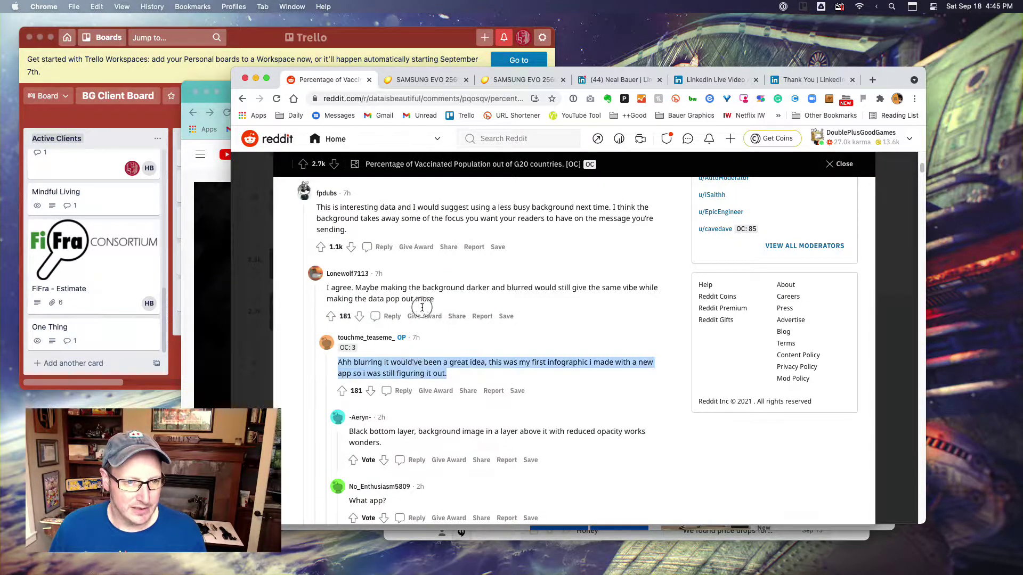
pyautogui.scroll(15, 418, 310)
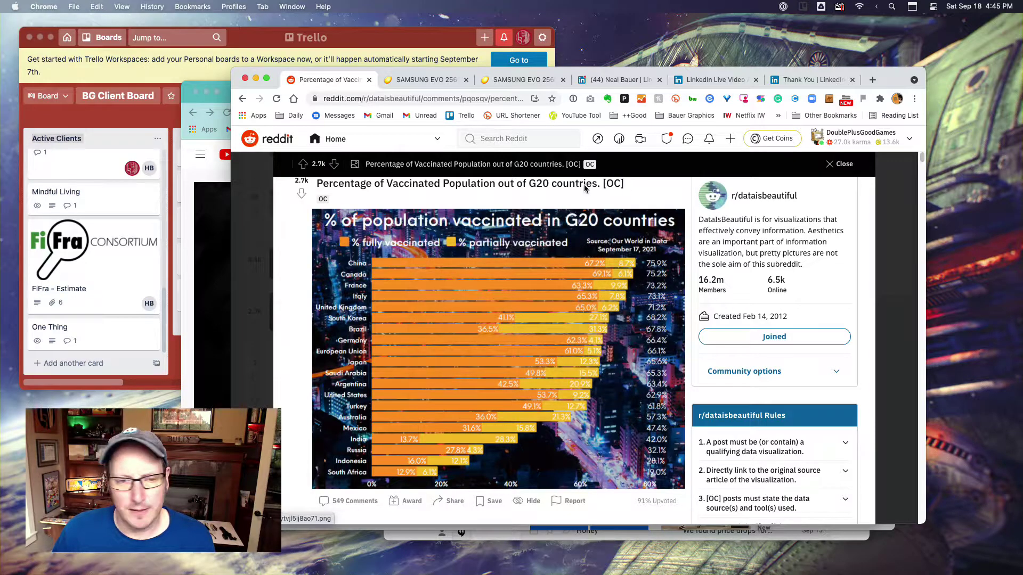
# - Switch to Keynote and look for recently opened presentations
pyautogui.press('super+space')
pyautogui.write('key')
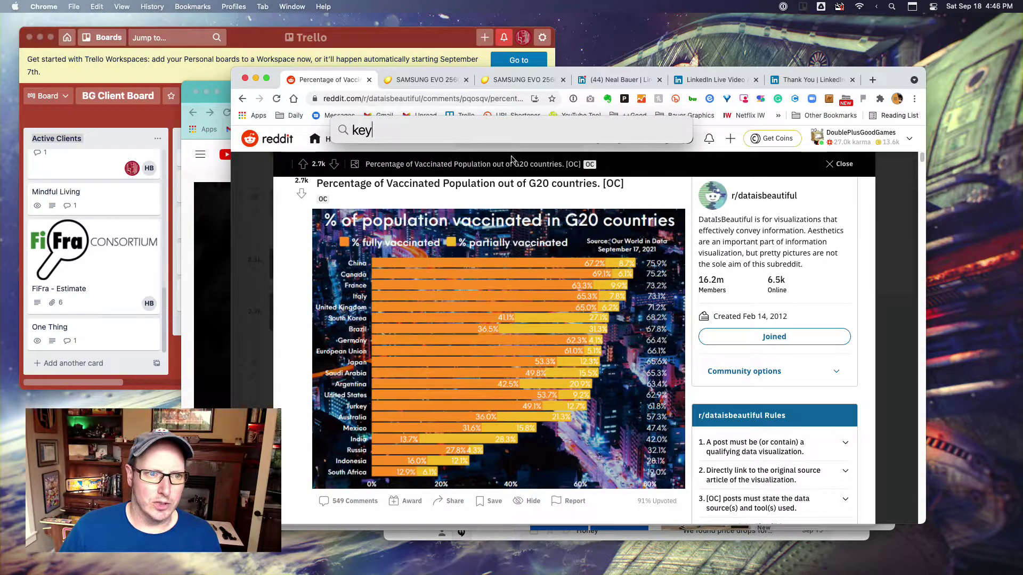
pyautogui.press('Return')
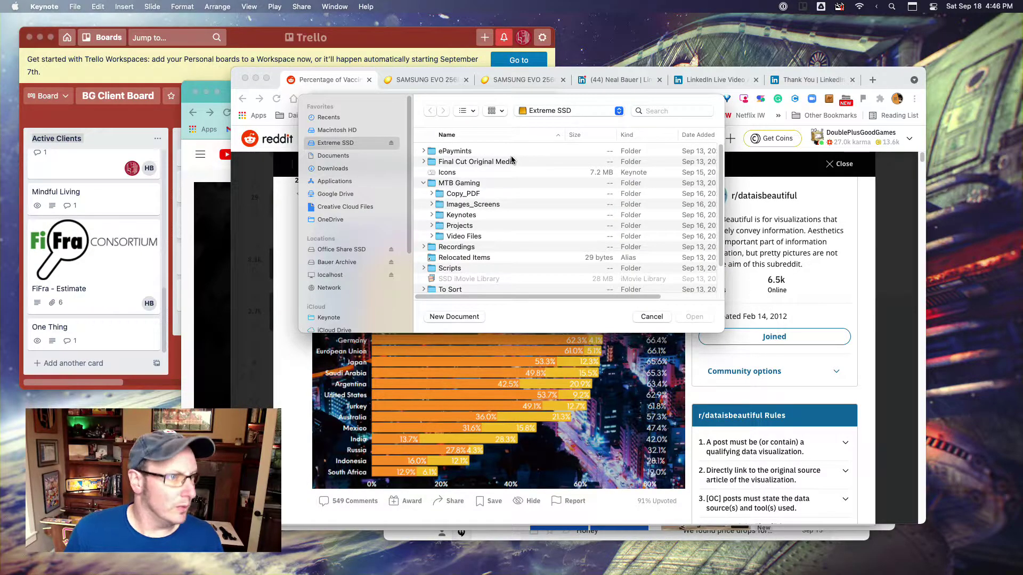
pyautogui.click(98, 7)
pyautogui.click(75, 6)
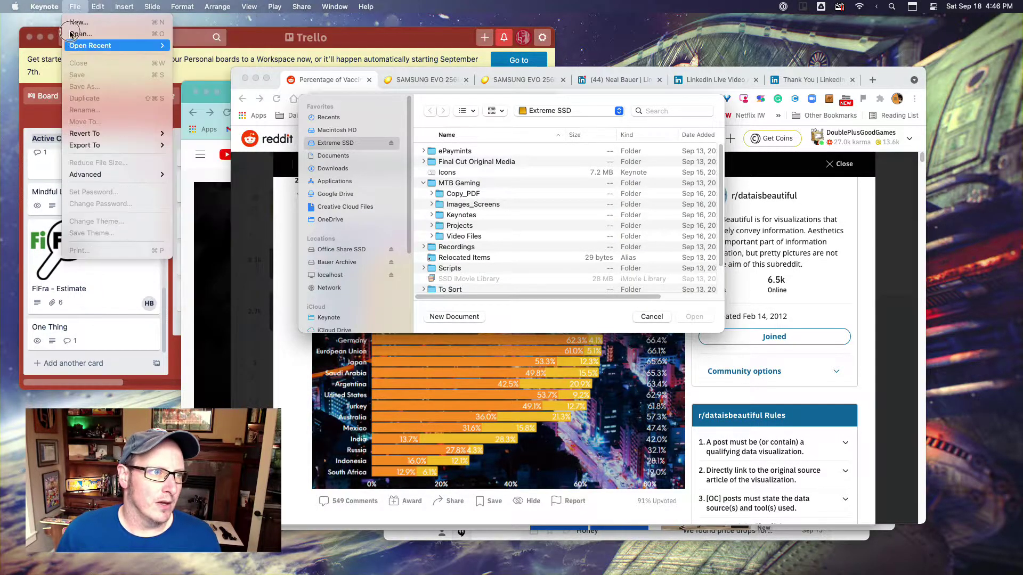
pyautogui.click(178, 88)
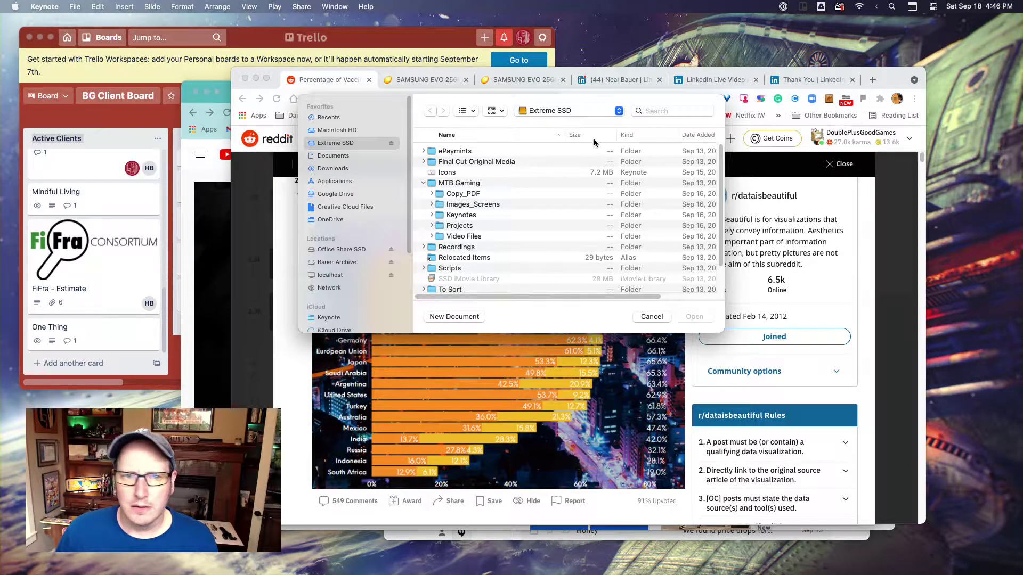
# - Create a new presentation with the White theme and delete the title and subtitle placeholders from its slide
pyautogui.click(447, 317)
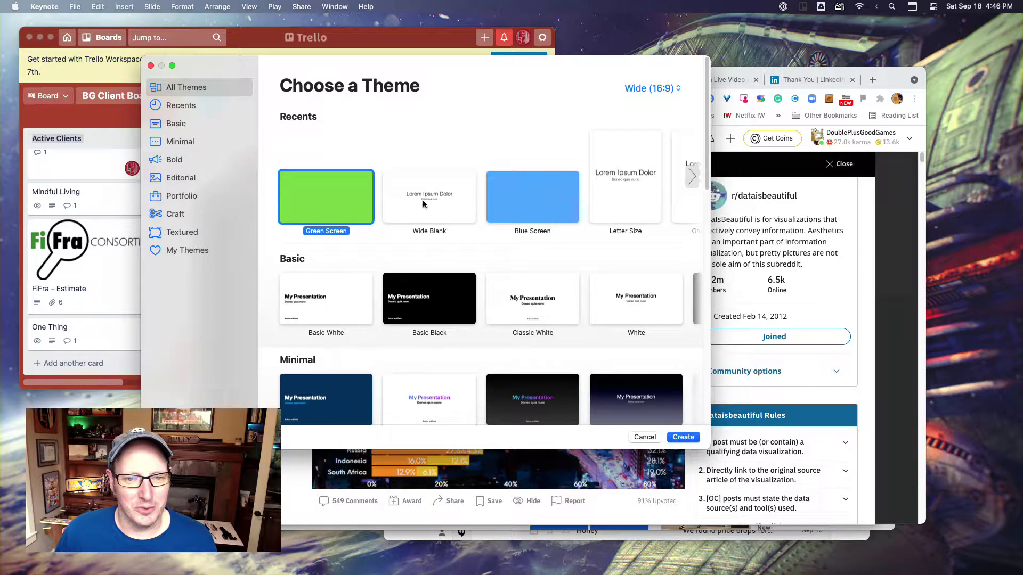
pyautogui.click(693, 178)
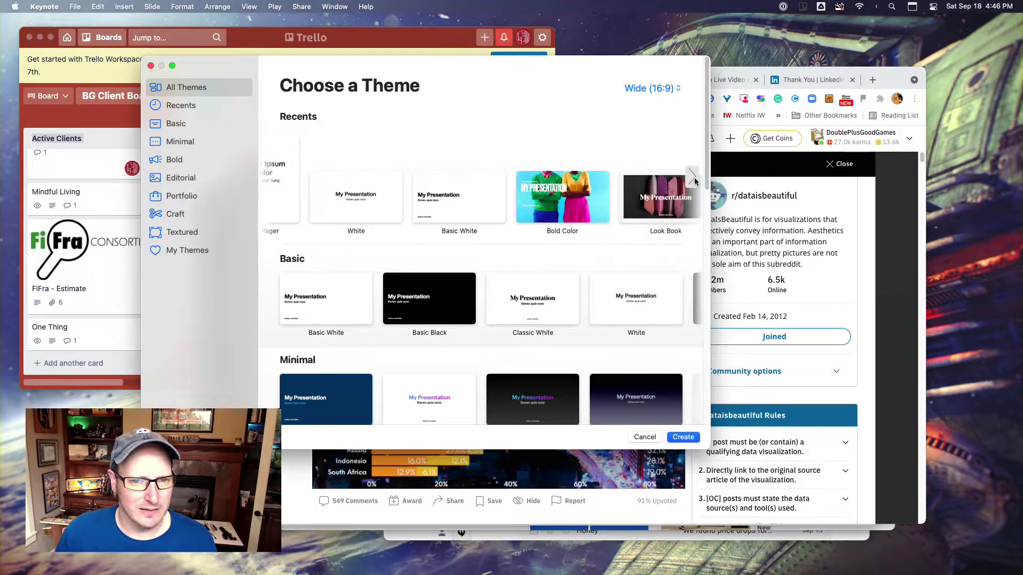
pyautogui.click(356, 200)
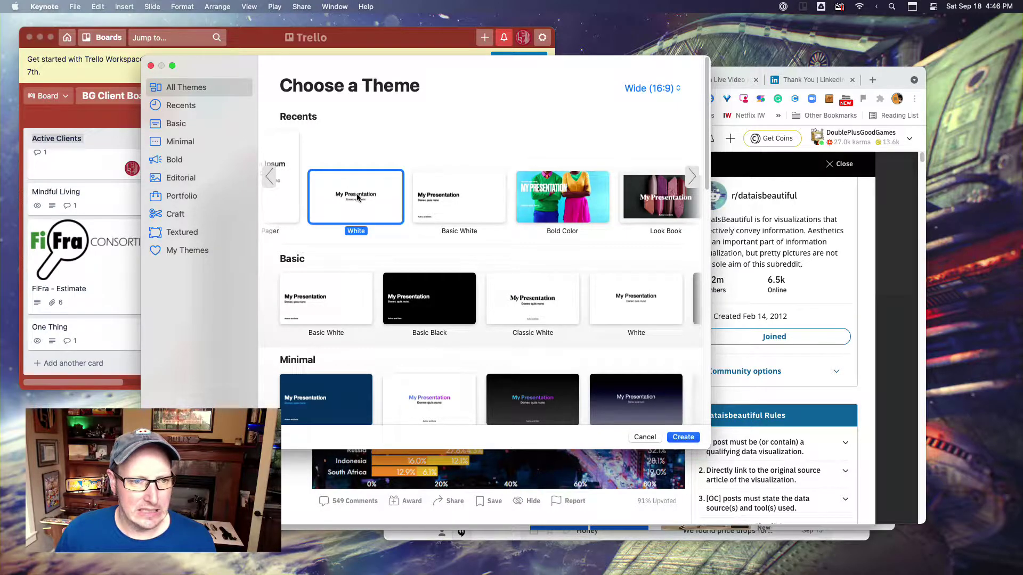
pyautogui.click(682, 437)
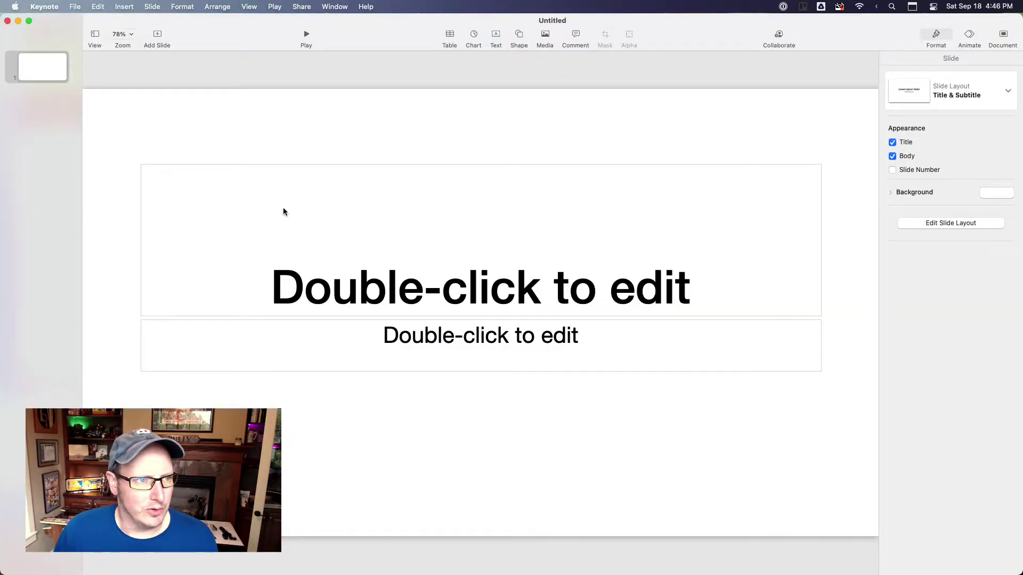
pyautogui.moveTo(292, 114); pyautogui.dragTo(540, 395)
pyautogui.press('Delete')
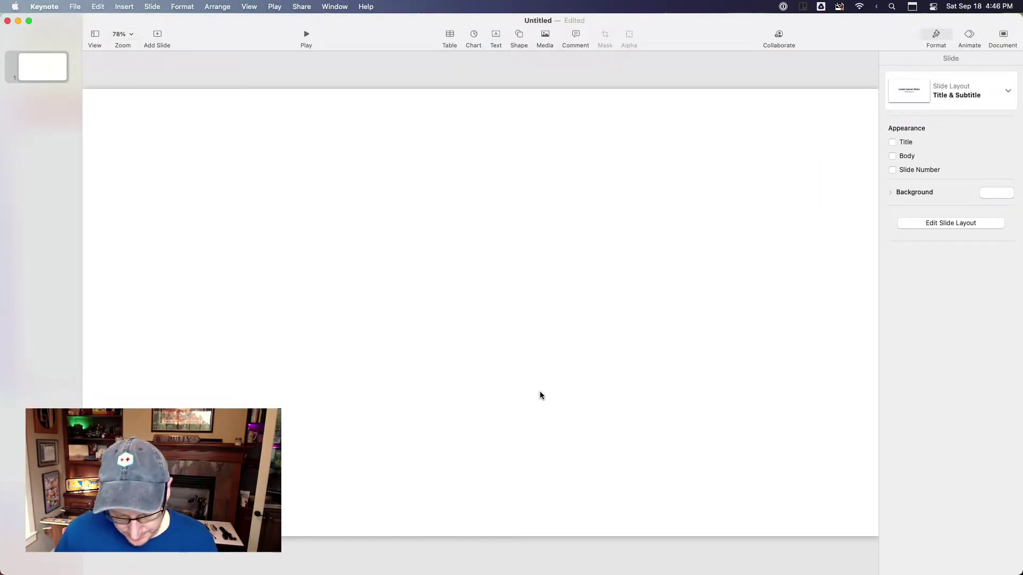
# - Place the G20 vaccination chart image from the Reddit post near the middle of the blank slide
pyautogui.press('super+shift+comma')
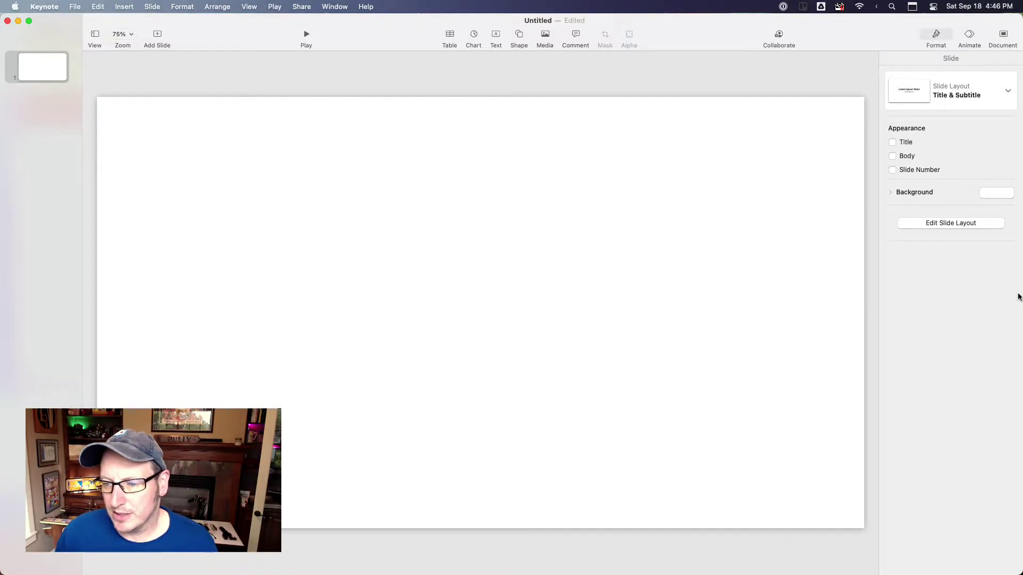
pyautogui.moveTo(676, 143); pyautogui.dragTo(524, 291)
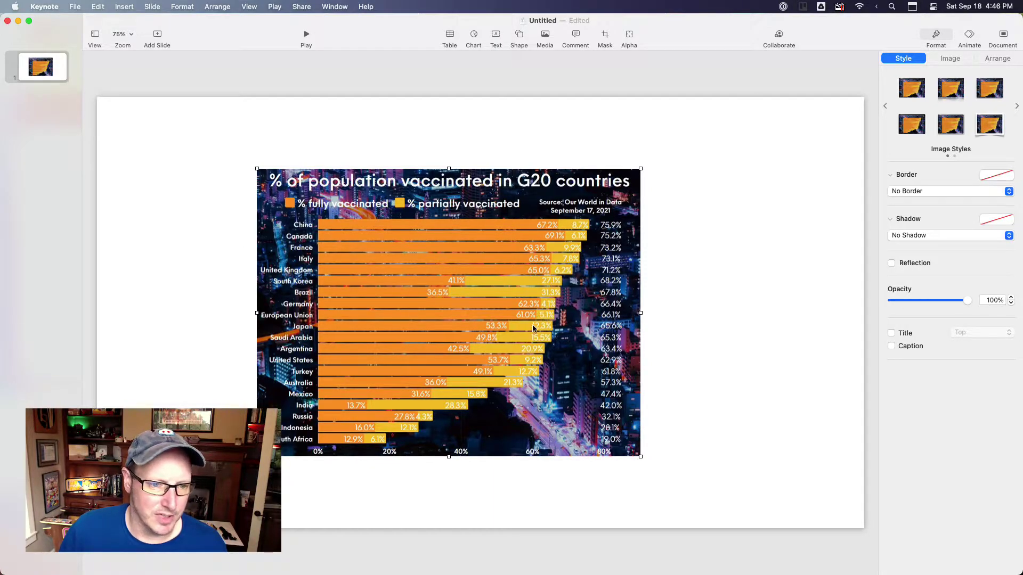
pyautogui.moveTo(452, 267); pyautogui.dragTo(461, 267)
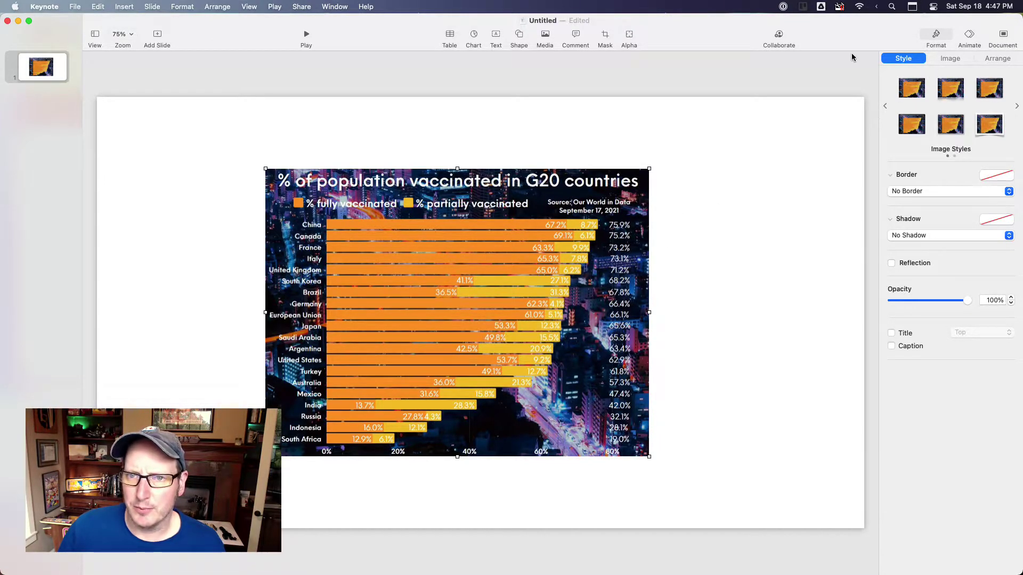
# - Insert a basic square shape and enlarge it to cover the whole slide
pyautogui.click(519, 37)
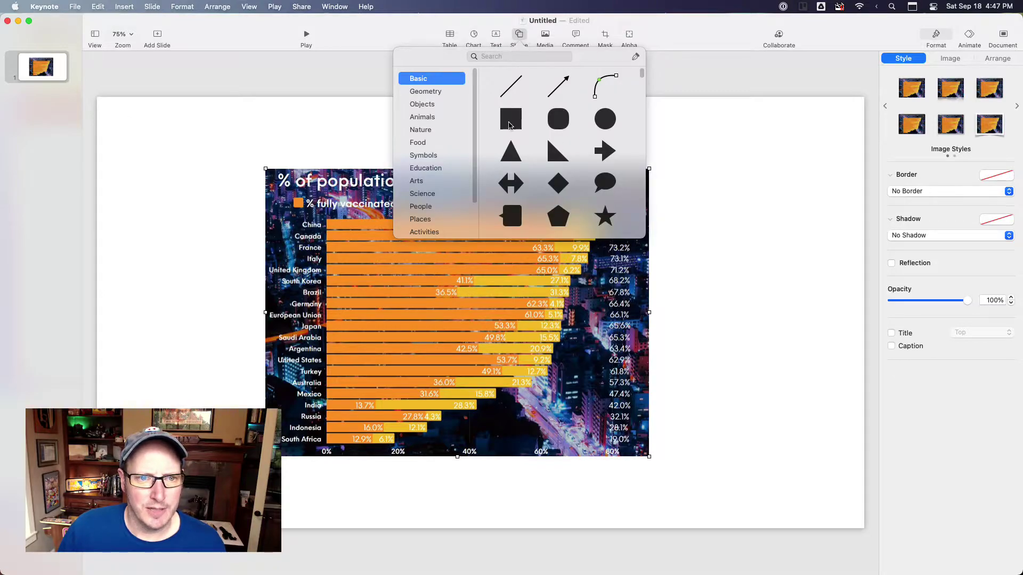
pyautogui.click(510, 123)
pyautogui.moveTo(473, 320); pyautogui.dragTo(876, 545)
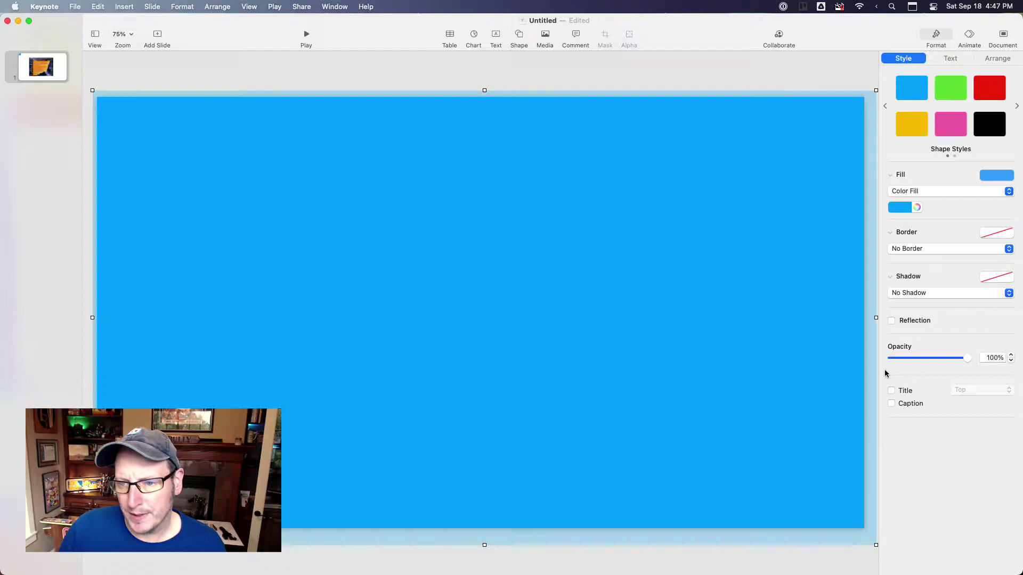
# - Fill the slide-covering rectangle with black and send it behind the chart image
pyautogui.click(899, 207)
pyautogui.click(936, 279)
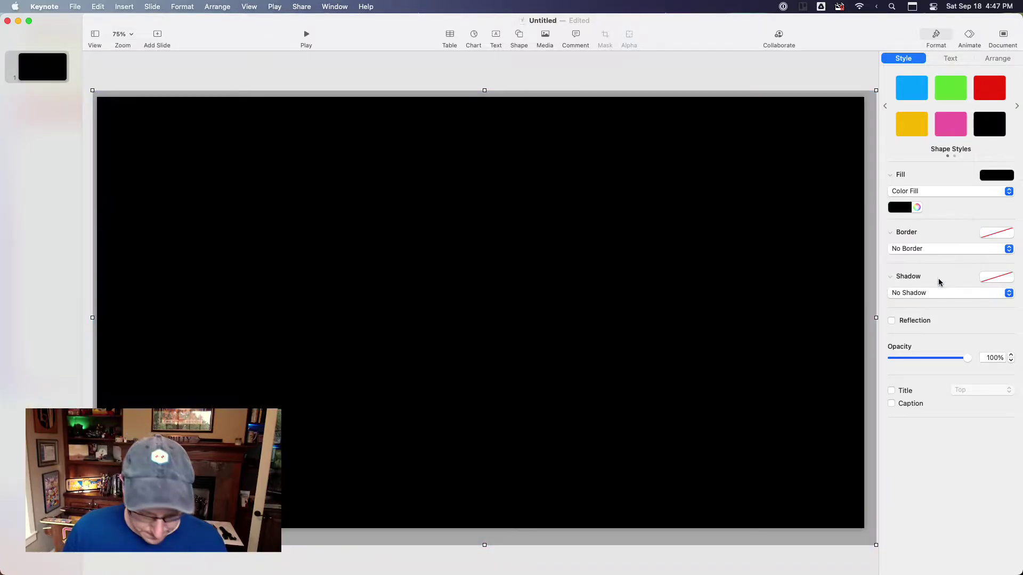
pyautogui.press('super+shift+b')
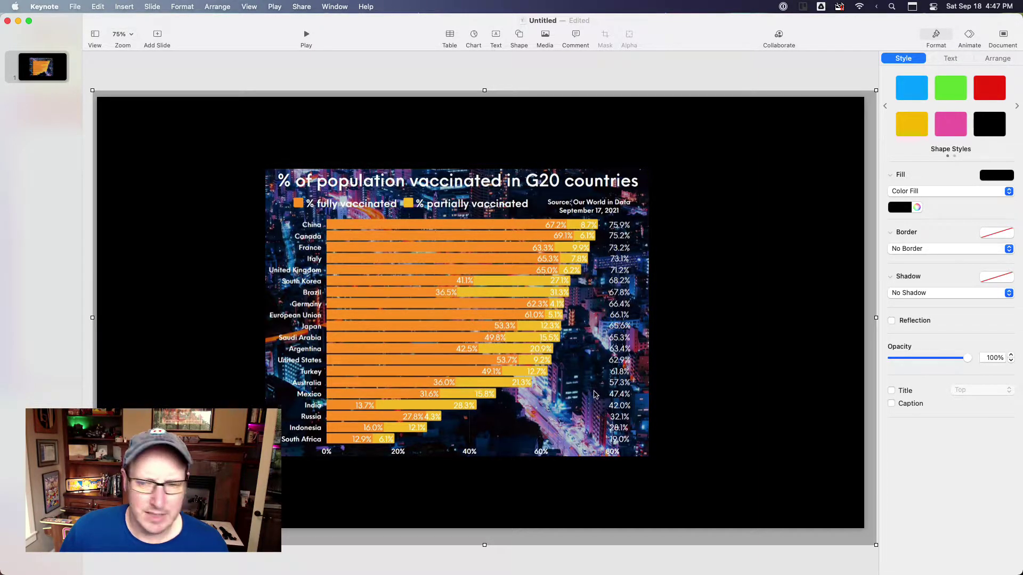
# - Switch to Chrome, search Google for "city at night" in a new tab, and show the image results
pyautogui.press('super+Tab')
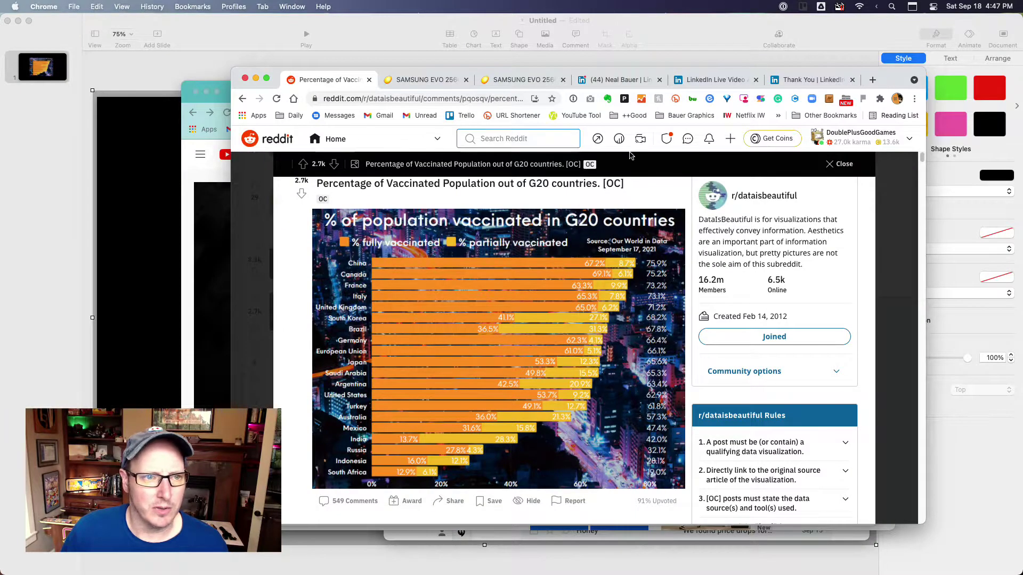
pyautogui.click(873, 80)
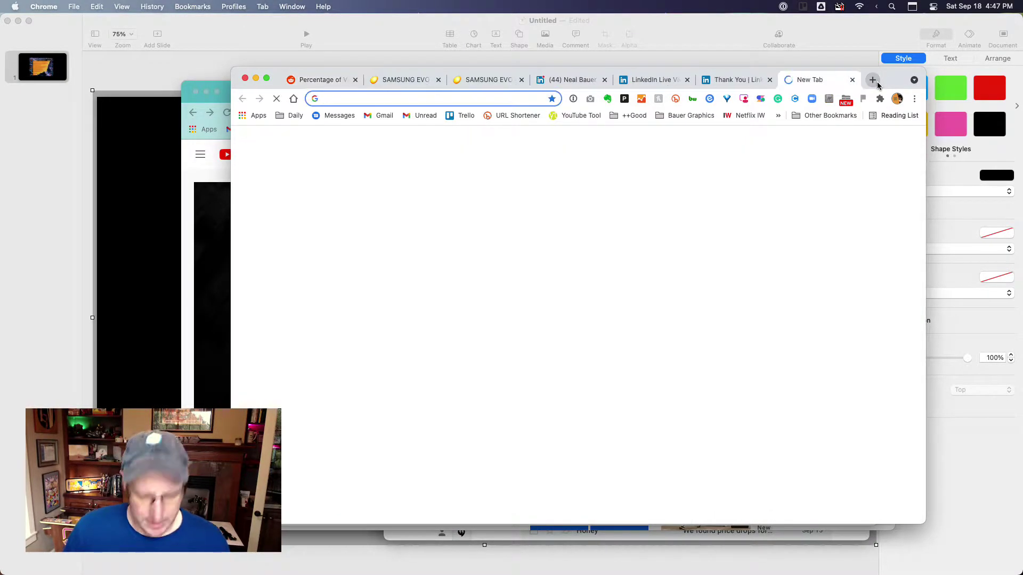
pyautogui.write('city at night')
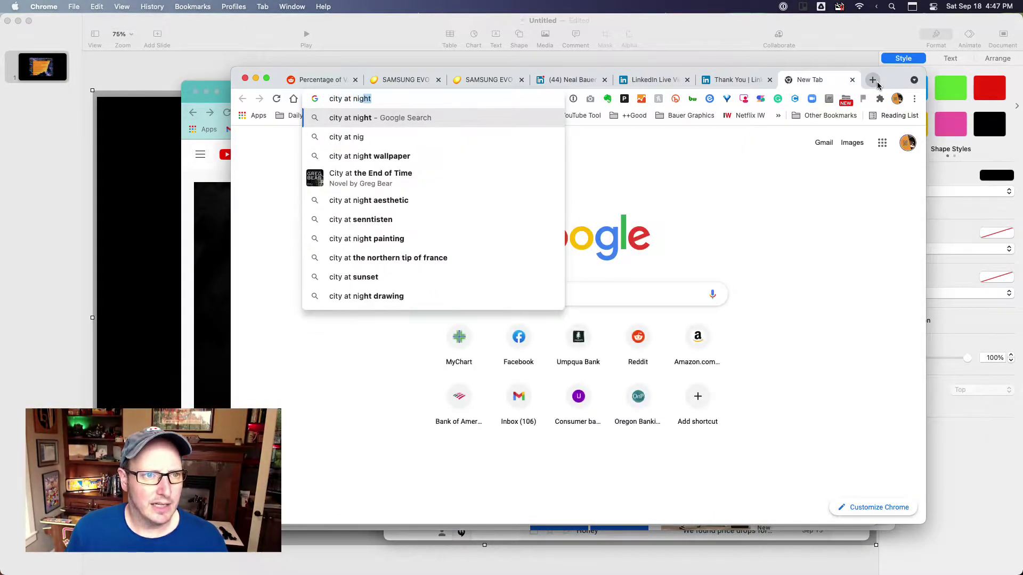
pyautogui.press('Return')
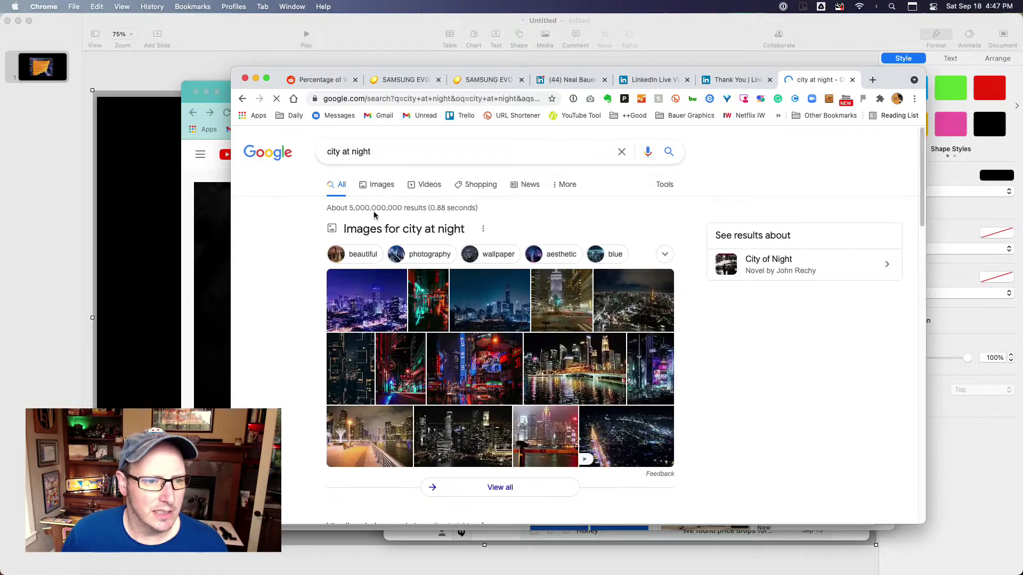
pyautogui.scroll(-1, 462, 325)
pyautogui.scroll(1, 462, 325)
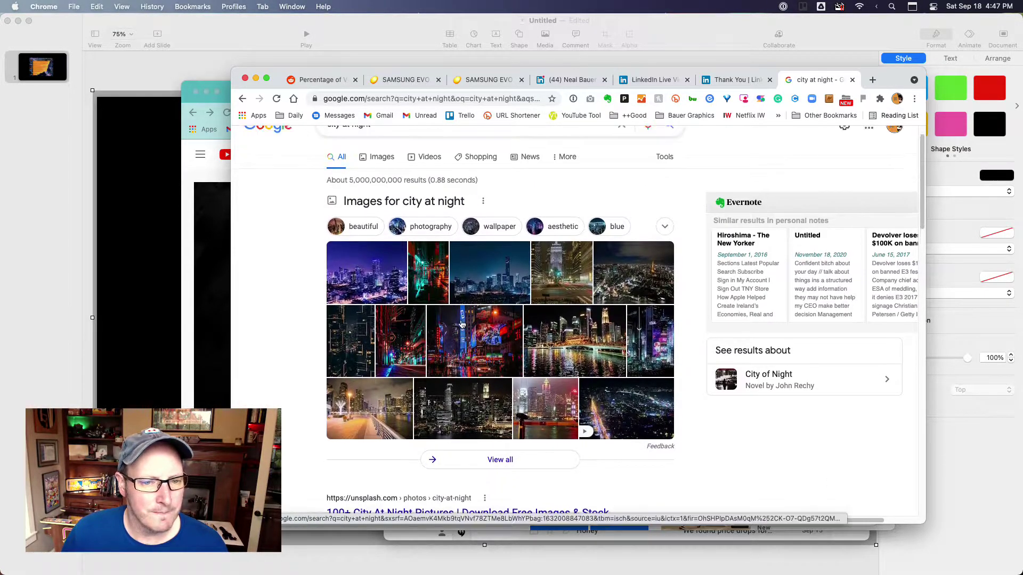
pyautogui.scroll(2, 447, 341)
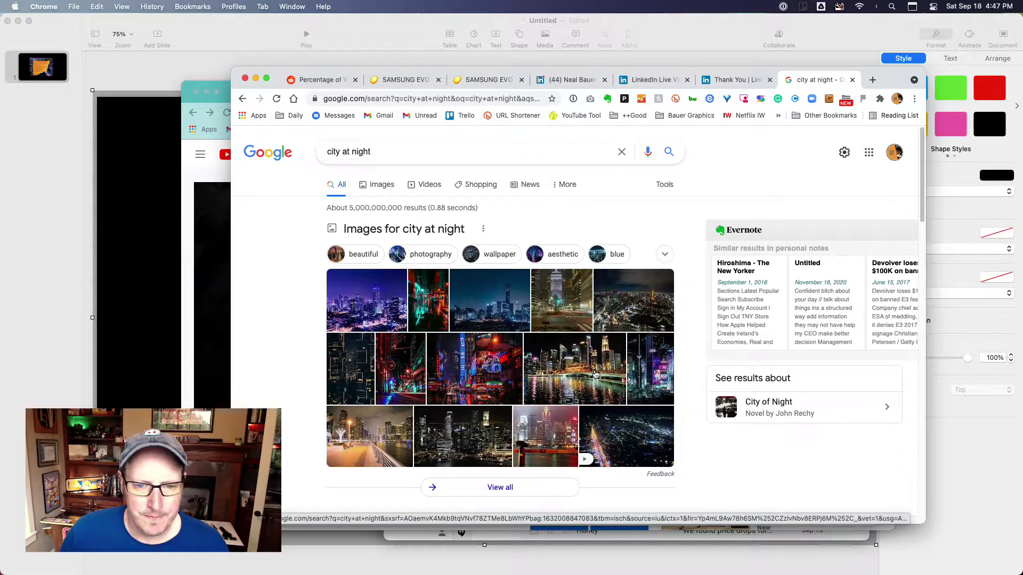
pyautogui.click(375, 185)
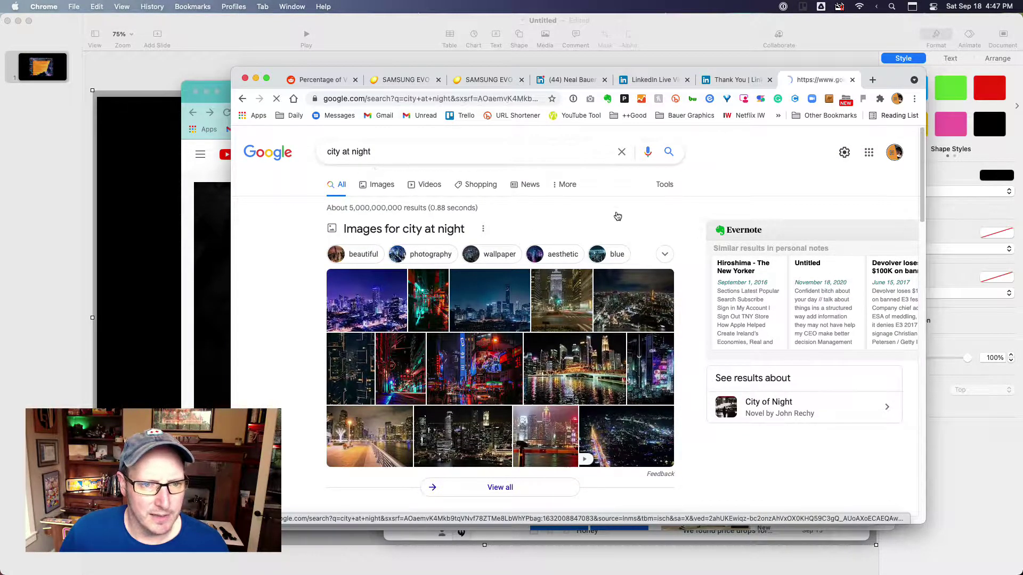
# - Filter the "city at night" image results to large images only
pyautogui.click(657, 182)
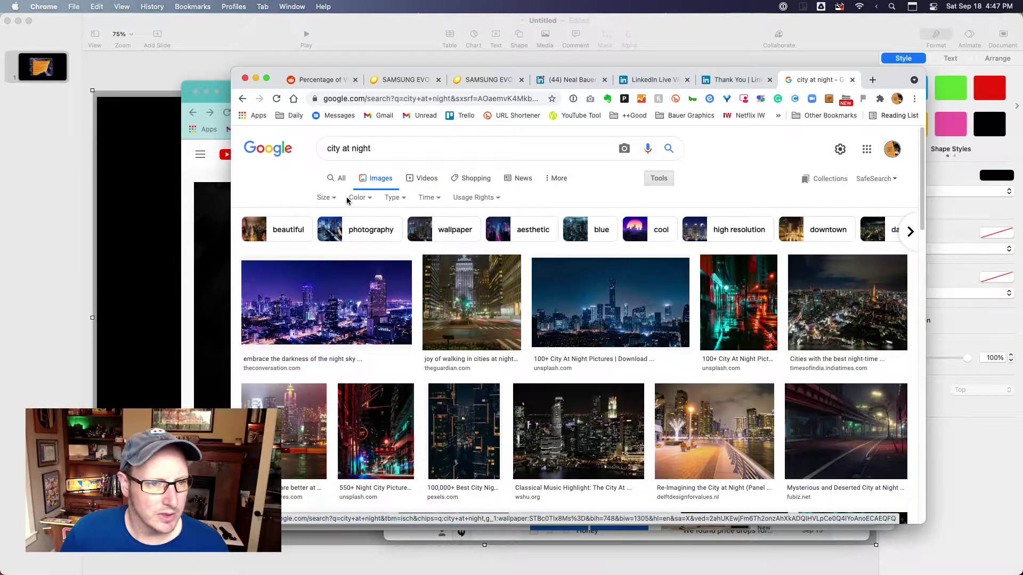
pyautogui.click(326, 199)
pyautogui.click(327, 238)
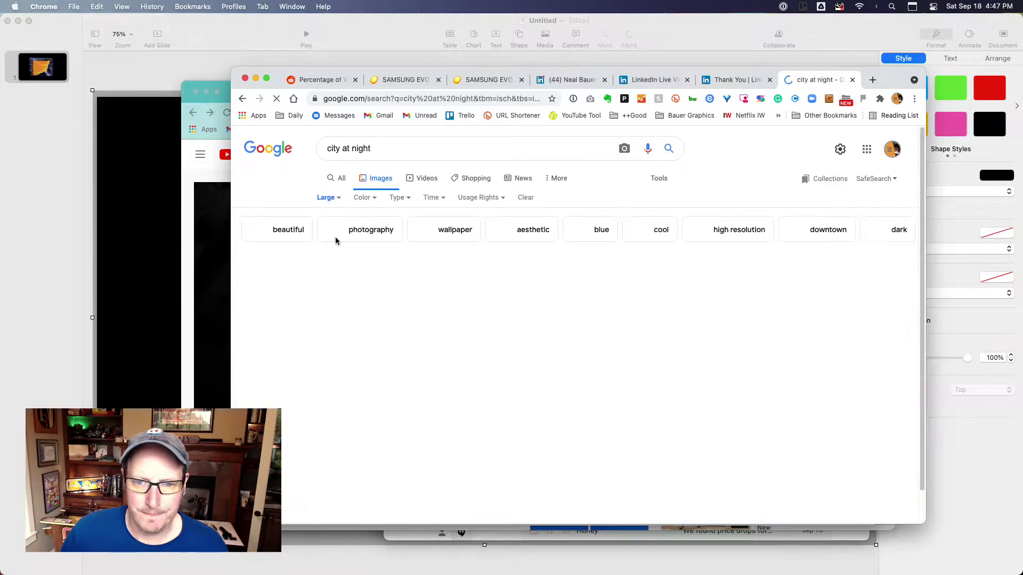
# - Browse the large night-city images and open the preview of "Lighting the urban night-time - Arup"
pyautogui.scroll(-3, 545, 405)
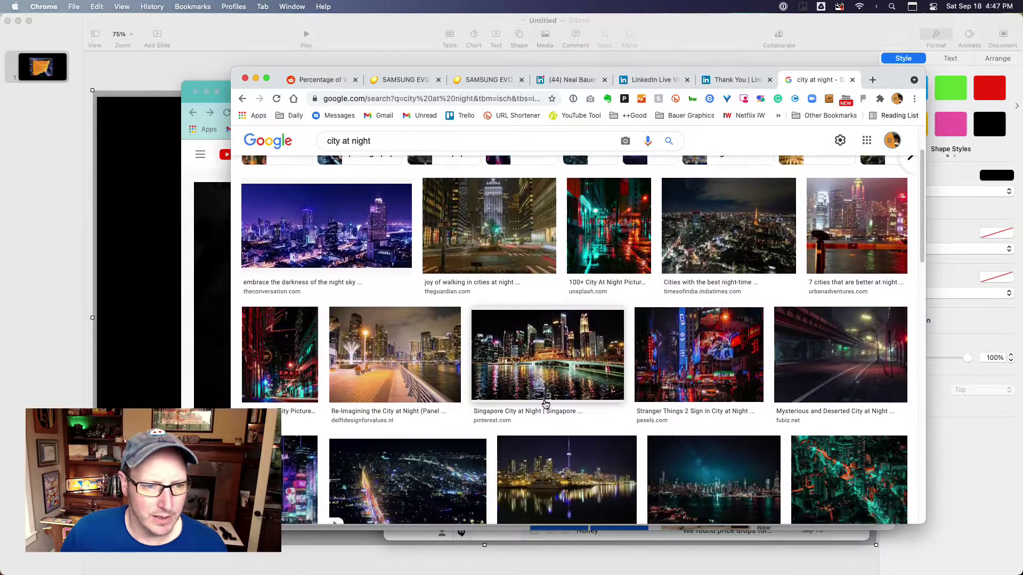
pyautogui.scroll(-5, 545, 405)
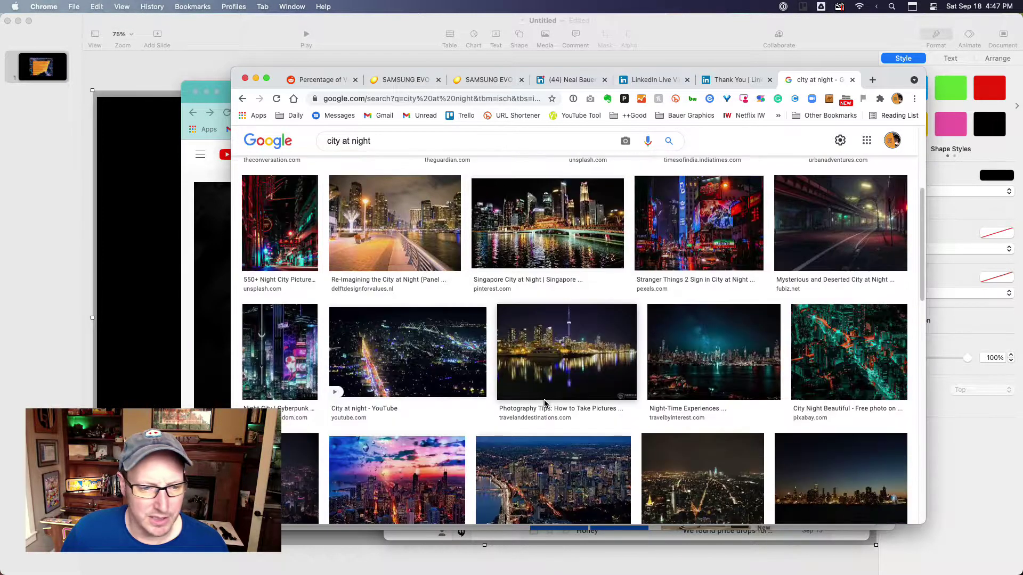
pyautogui.scroll(-3, 545, 405)
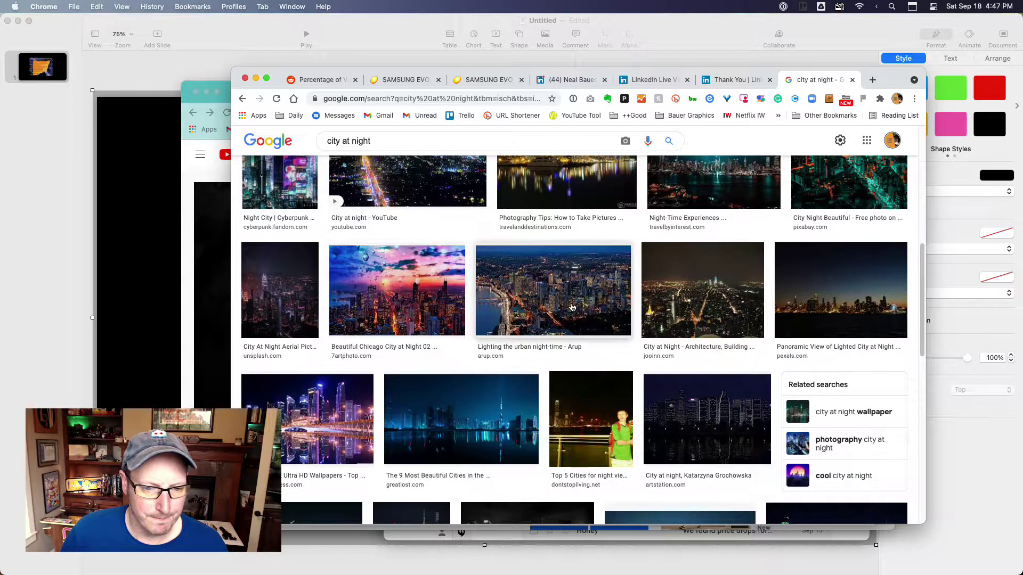
pyautogui.click(571, 307)
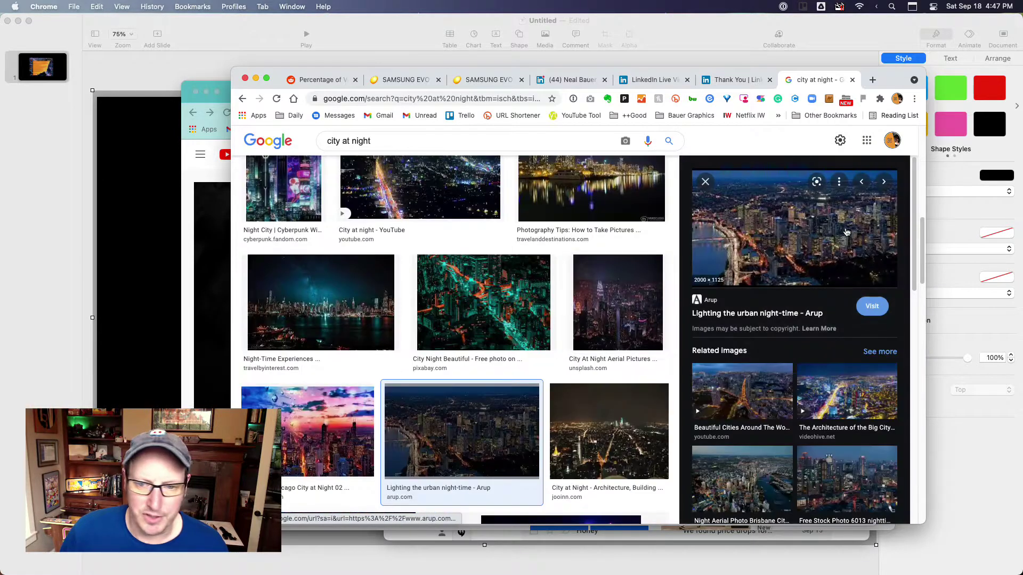
# - Save the previewed Arup city image to the desktop, and add it to the upper-left area of the black slide in Keynote
pyautogui.moveTo(737, 265); pyautogui.dragTo(1017, 572)
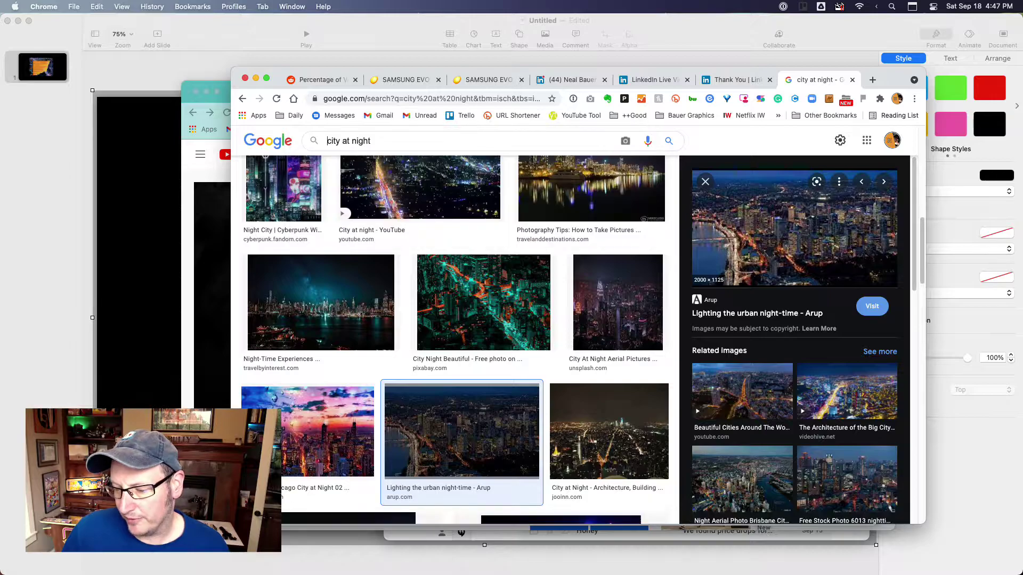
pyautogui.click(146, 229)
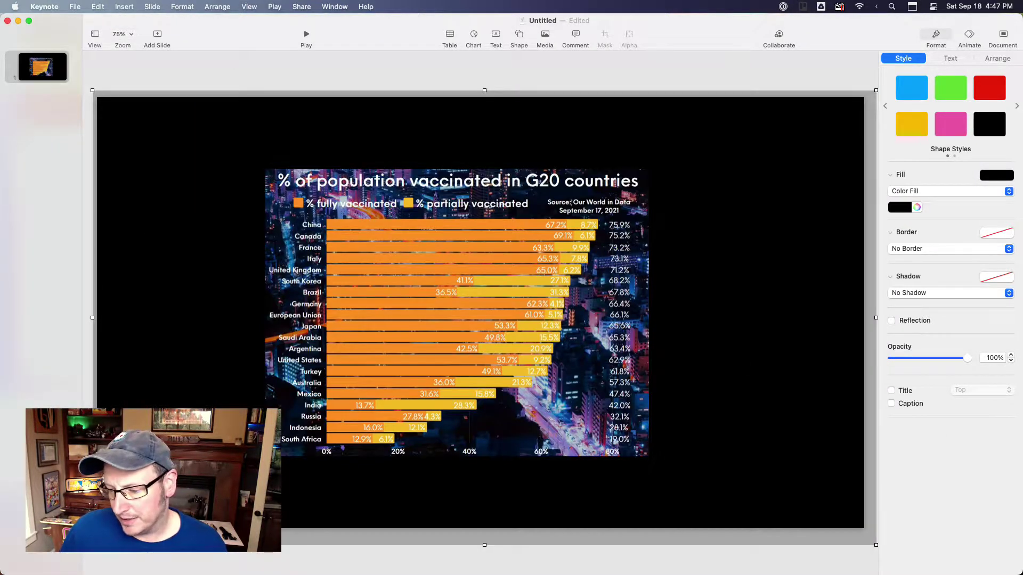
pyautogui.moveTo(269, 139); pyautogui.dragTo(230, 205)
# - Try moving the G20 vaccination chart beyond the slide's lower-right corner, and undo the move
pyautogui.moveTo(457, 281); pyautogui.dragTo(960, 405)
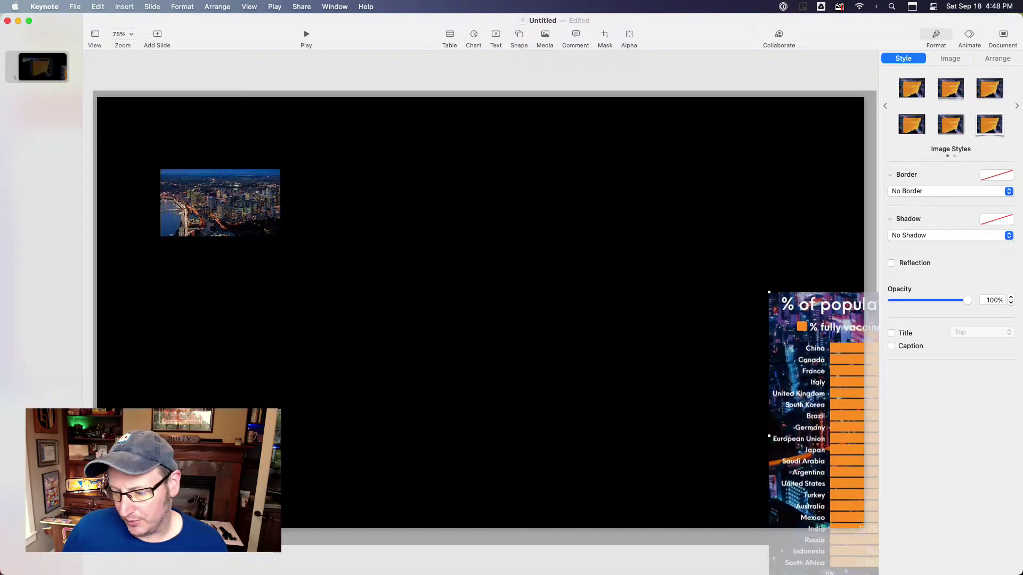
pyautogui.press('super+z')
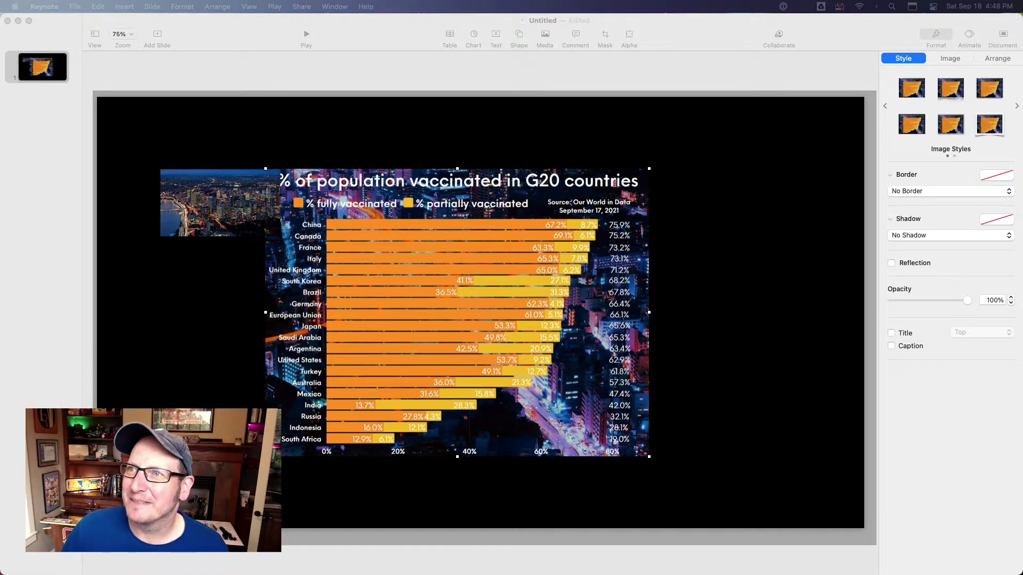
# - Check the file info of download.jpg in Finder, and open the city image's source page on arup.com in Chrome
pyautogui.moveTo(1021, 0); pyautogui.dragTo(883, 52)
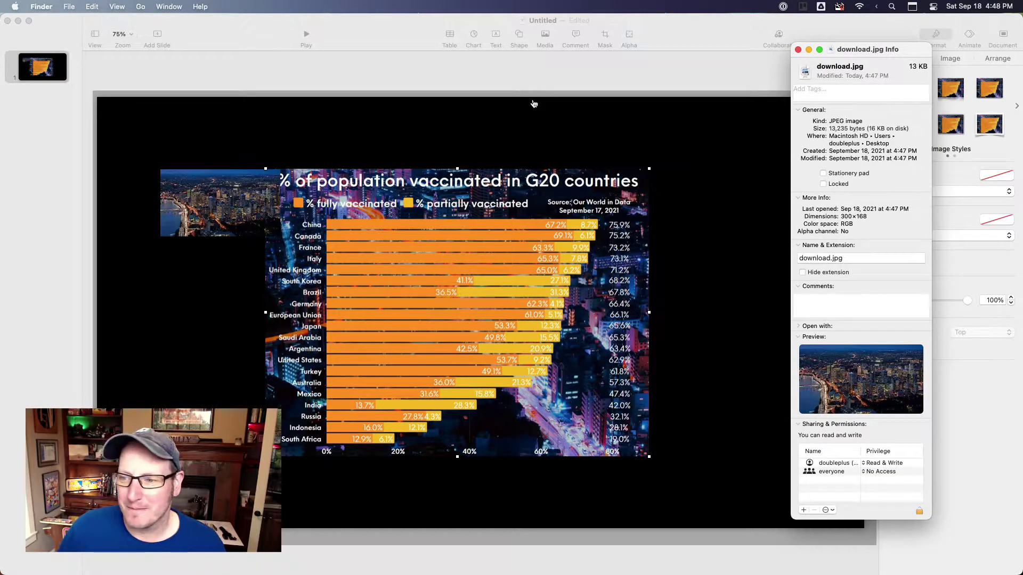
pyautogui.press('super+Tab')
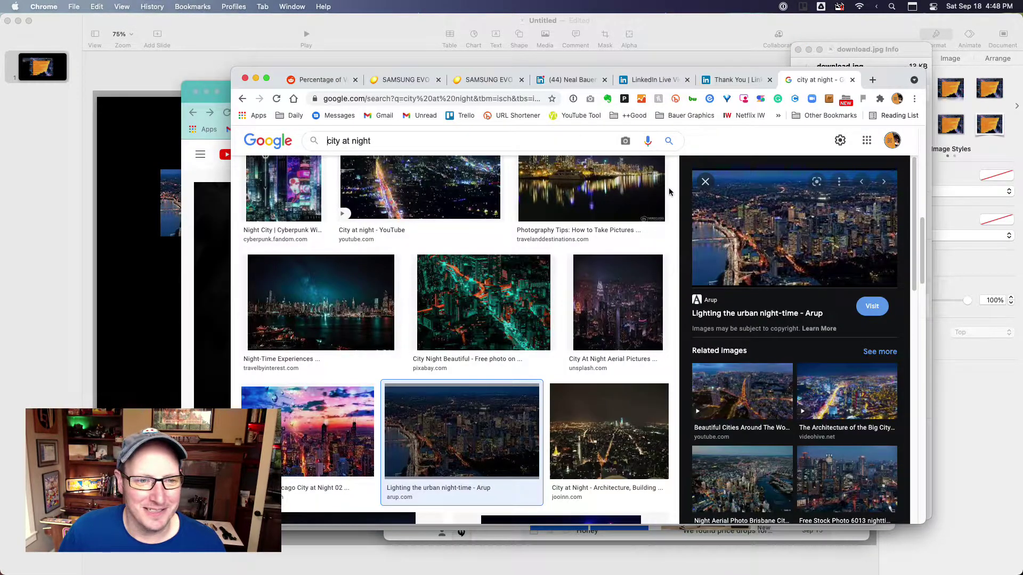
pyautogui.click(745, 235)
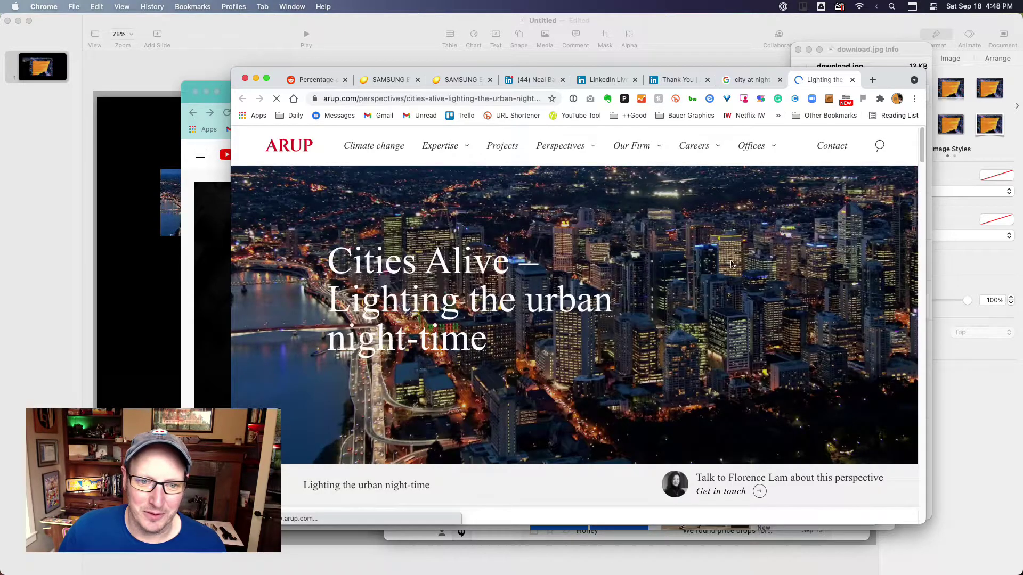
pyautogui.rightClick(822, 268)
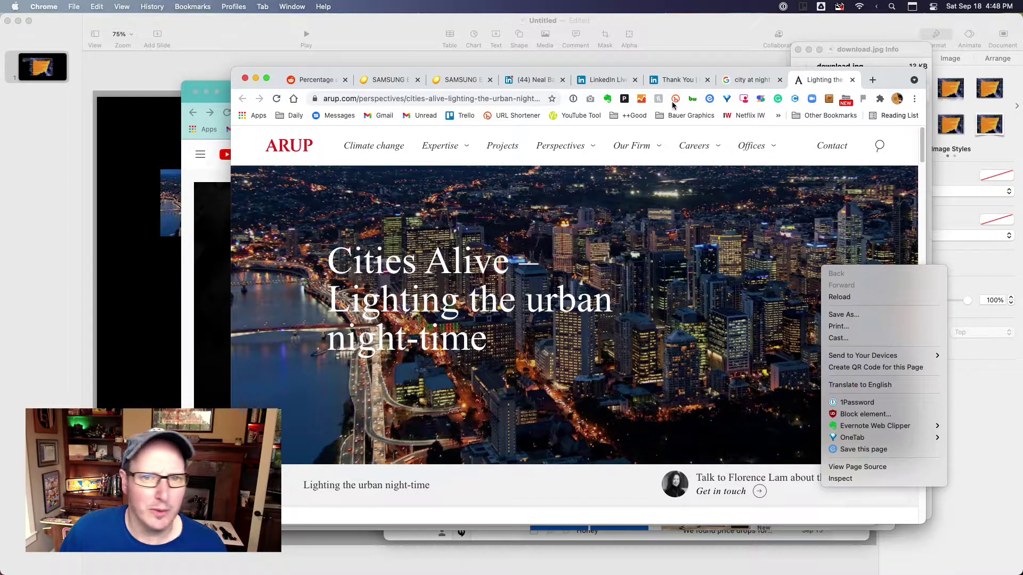
pyautogui.click(652, 30)
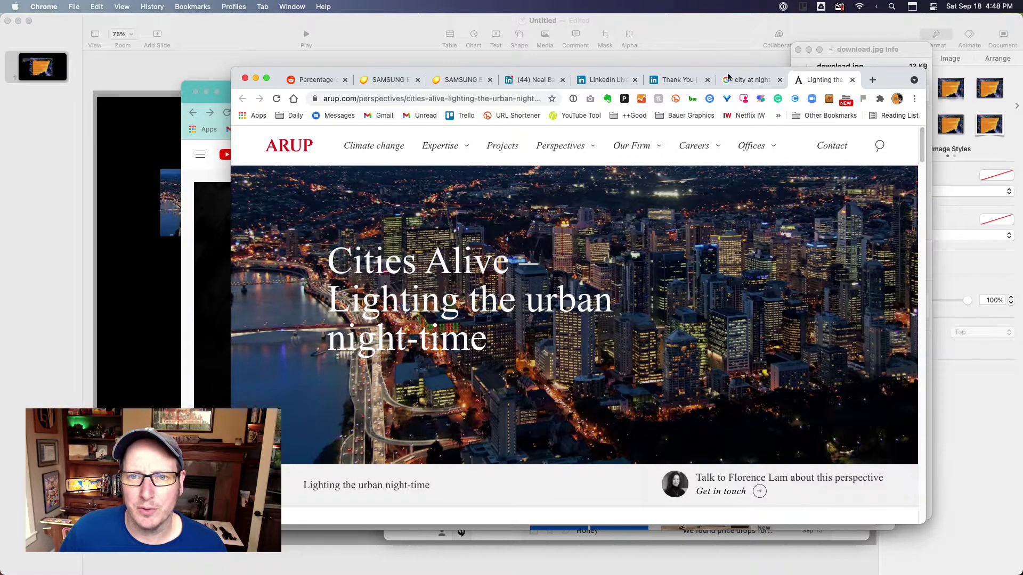
# - Open the Arup preview image from the Google results in its own tab and view it at full size
pyautogui.click(748, 79)
pyautogui.rightClick(770, 245)
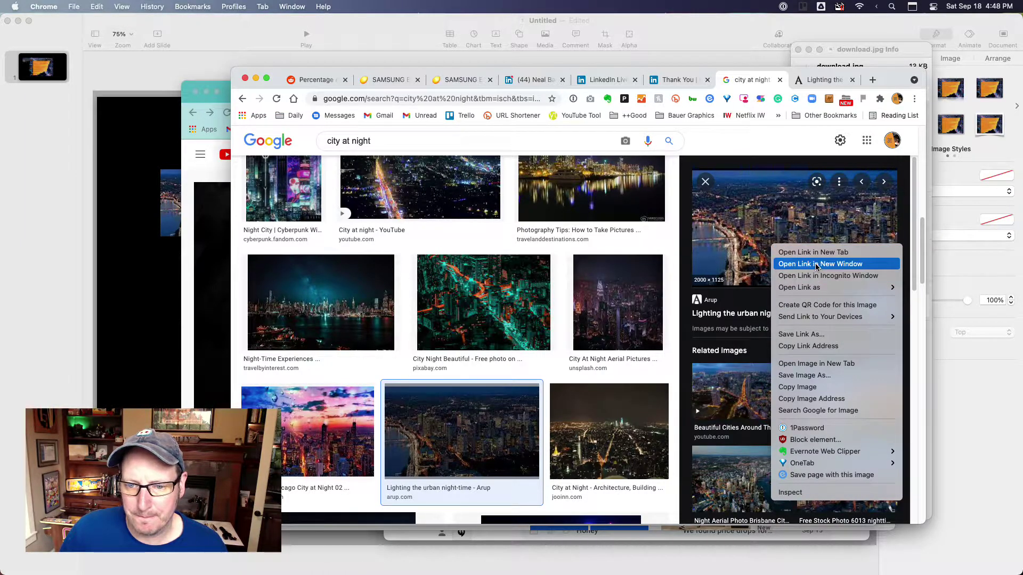
pyautogui.click(816, 363)
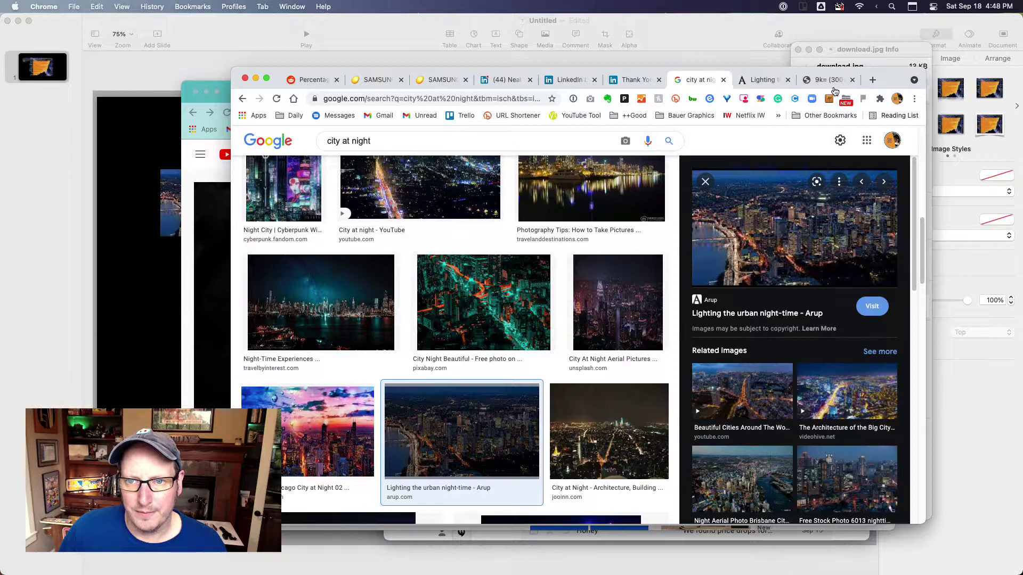
pyautogui.click(821, 81)
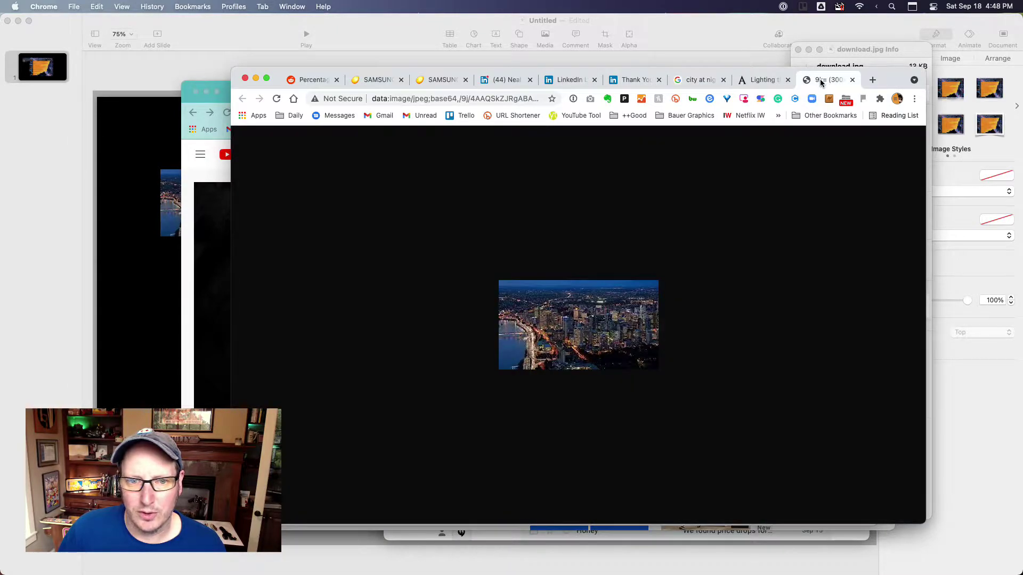
# - Inspect the hero banner of the Arup page in the developer tools and examine its fullbleed perspective-banner section in the HTML
pyautogui.click(756, 81)
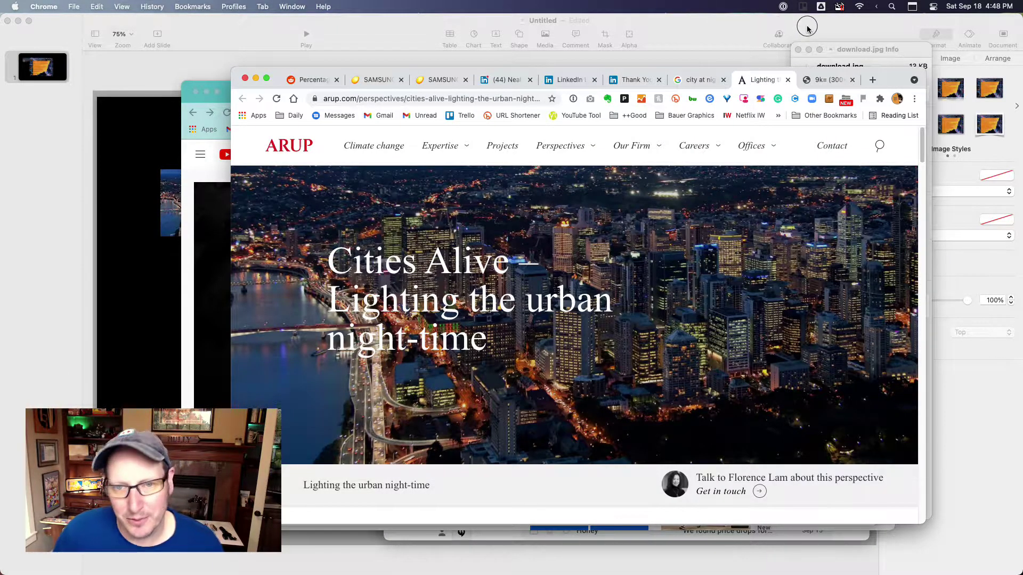
pyautogui.rightClick(827, 265)
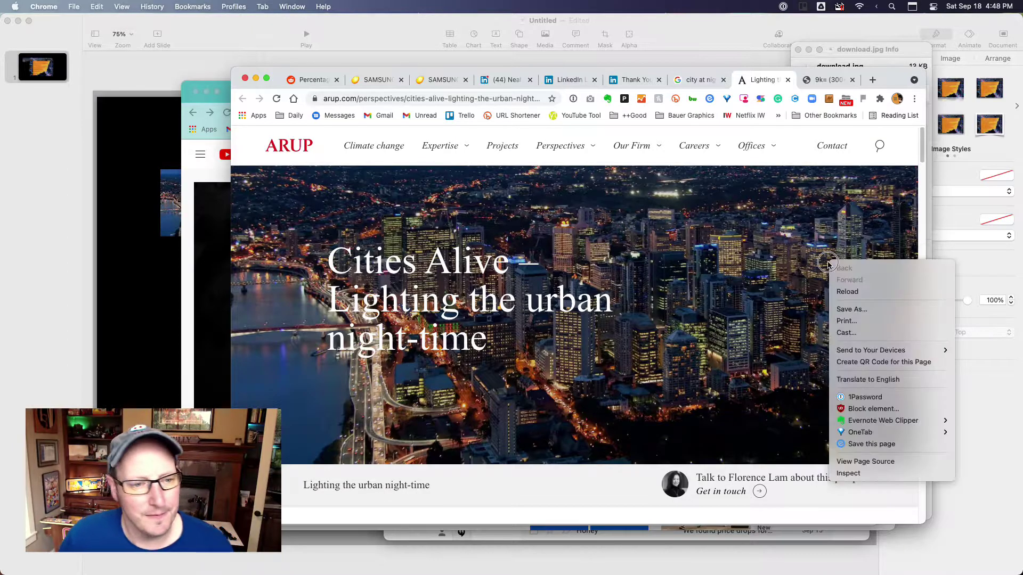
pyautogui.click(871, 472)
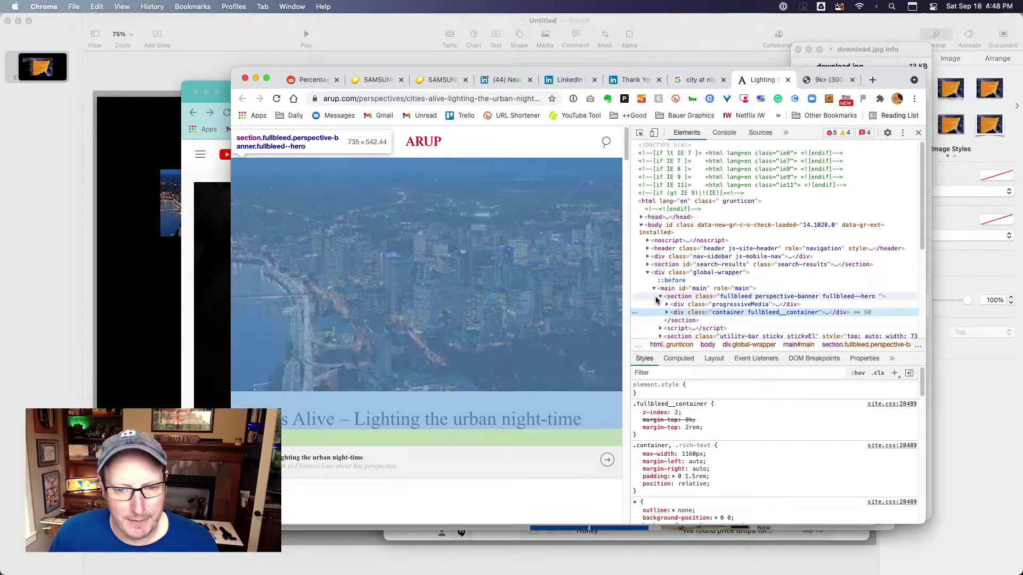
pyautogui.click(659, 298)
pyautogui.click(659, 298)
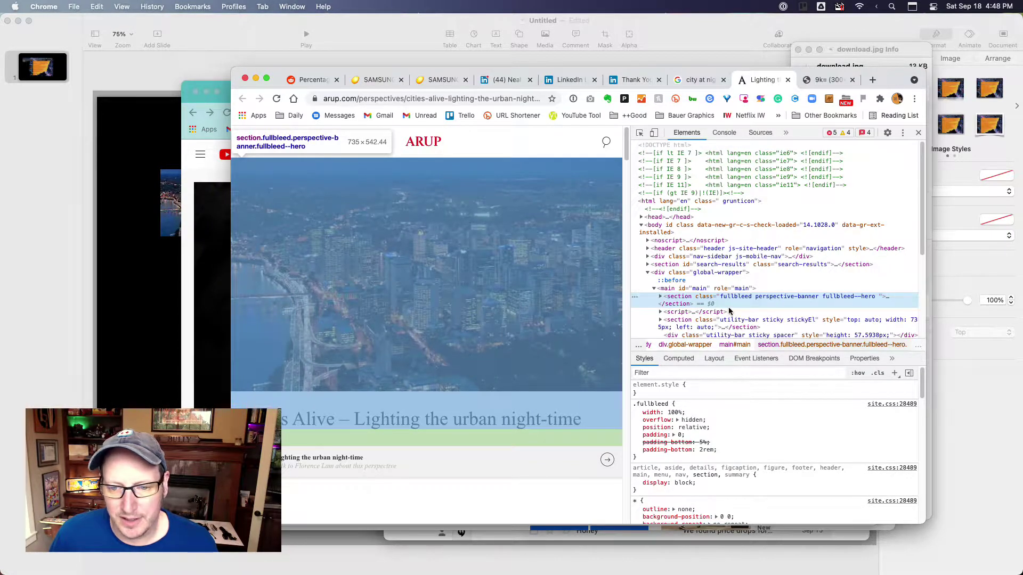
pyautogui.scroll(-3, 728, 312)
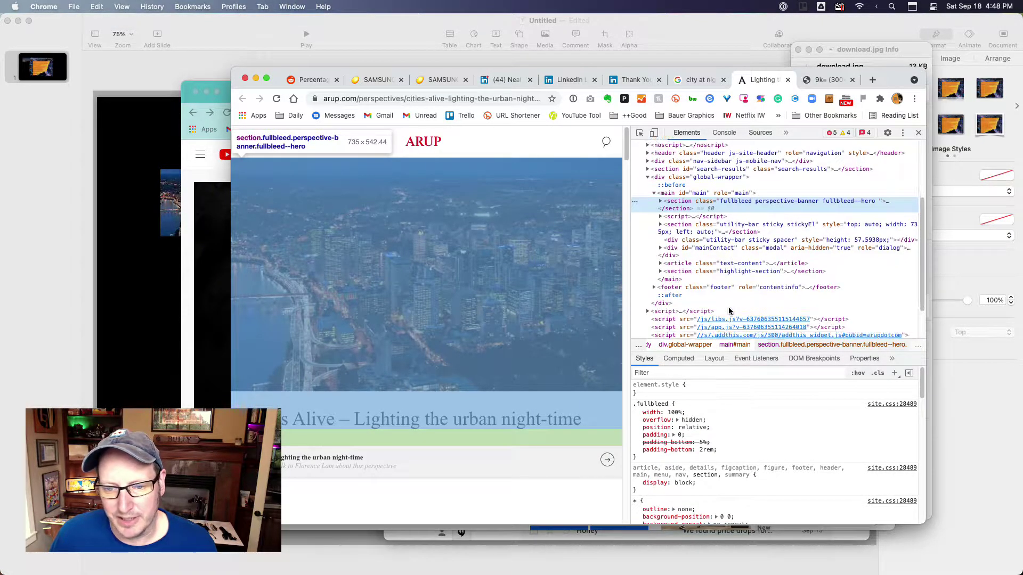
pyautogui.scroll(4, 714, 271)
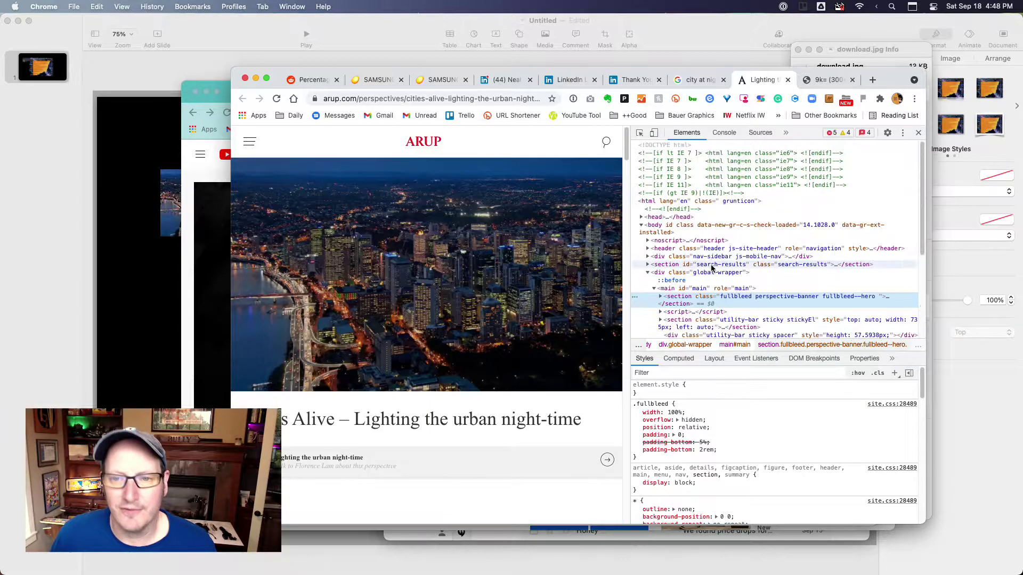
# - List the Arup page's source files and preview the items in the images folder and the cities-alive file under perspectives
pyautogui.click(760, 133)
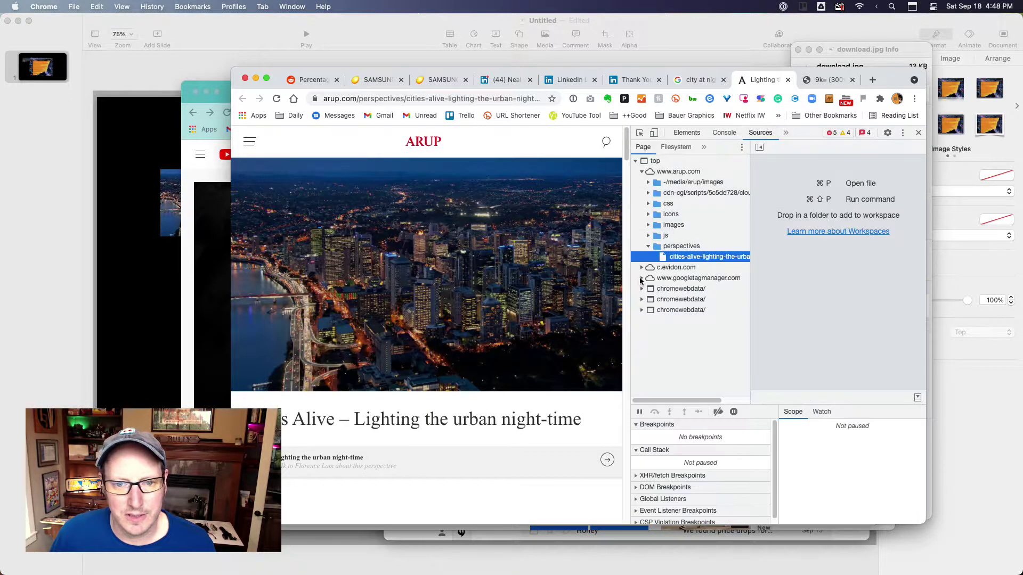
pyautogui.click(649, 224)
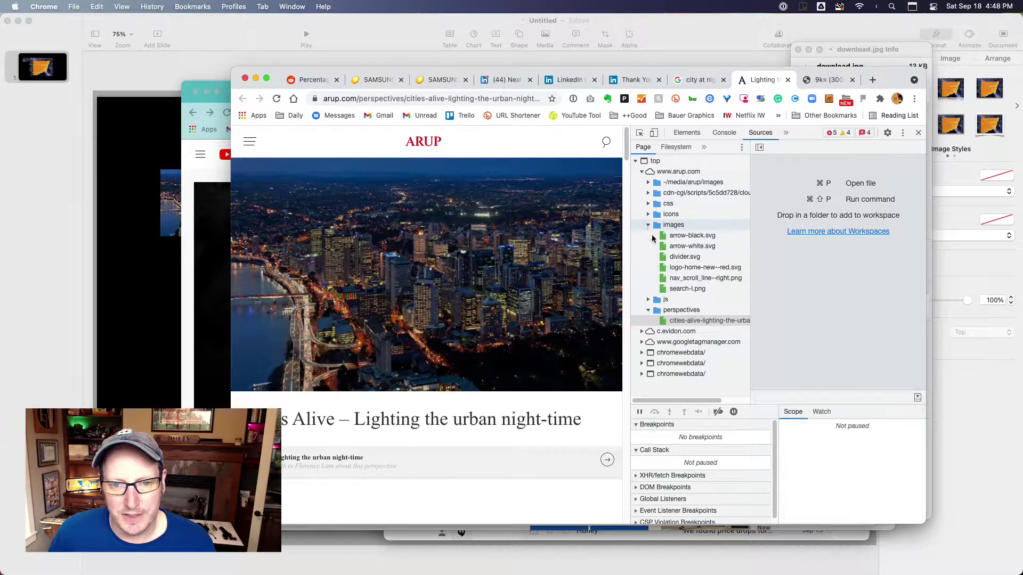
pyautogui.click(688, 235)
pyautogui.press('Down')
pyautogui.press('Down')
pyautogui.press('Down')
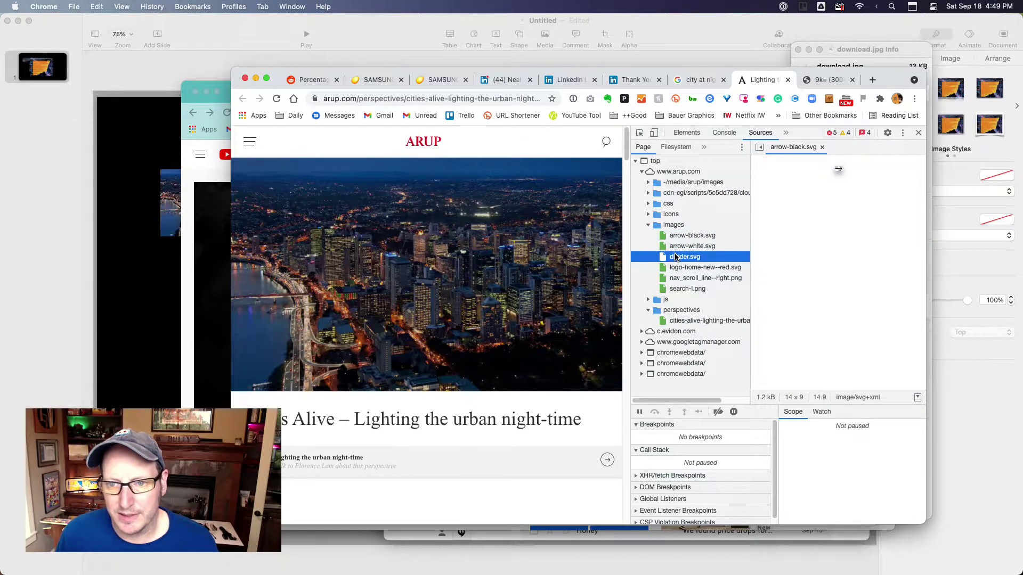
pyautogui.press('Down')
pyautogui.press('Down')
pyautogui.press('Down')
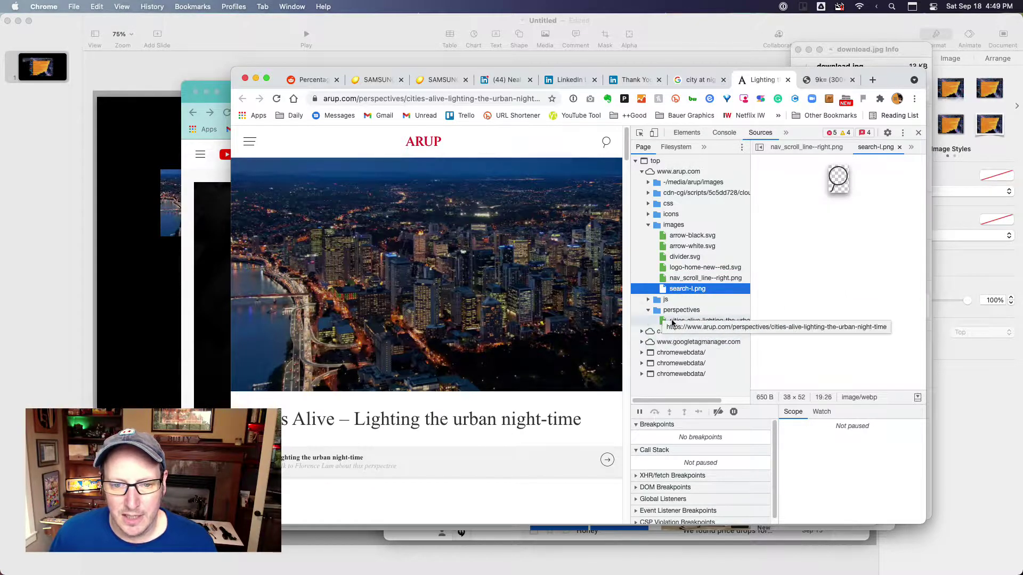
pyautogui.click(679, 321)
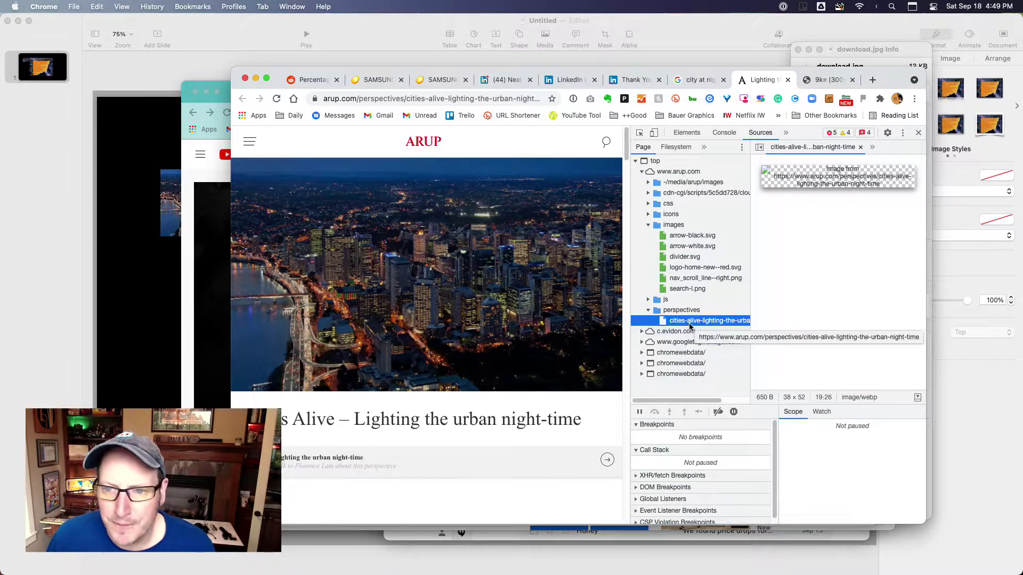
# - Expand the ~/media/arup/images source folder and its publications, projects, perspectives/themes, people and careers-new subfolders
pyautogui.click(648, 182)
pyautogui.click(656, 257)
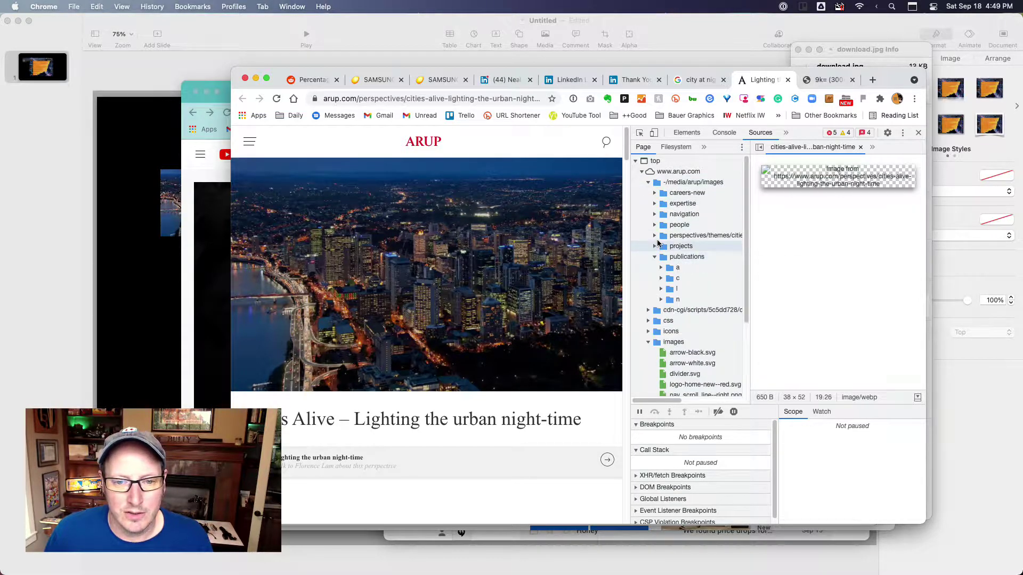
pyautogui.click(655, 247)
pyautogui.click(655, 235)
pyautogui.click(655, 225)
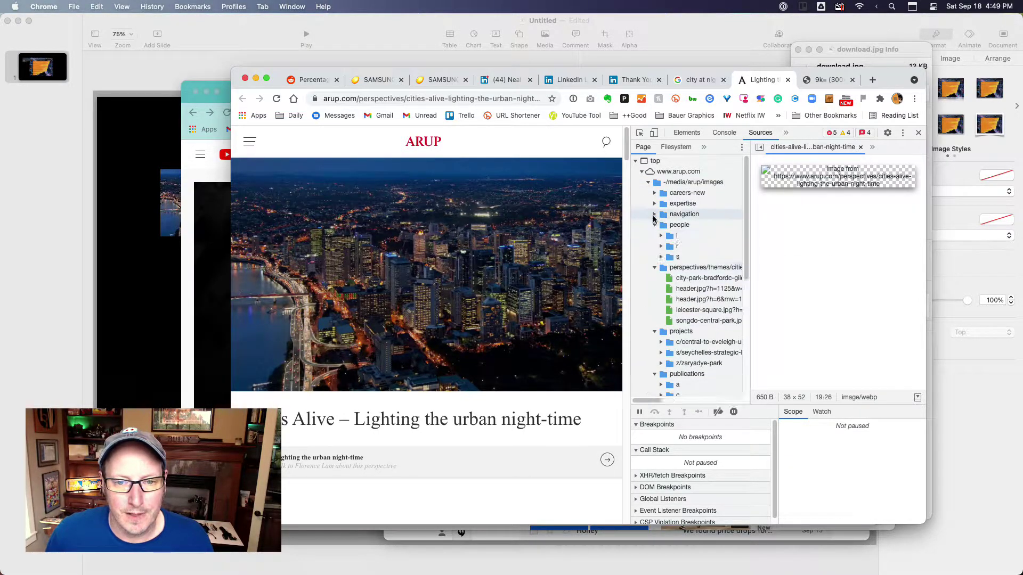
pyautogui.click(654, 193)
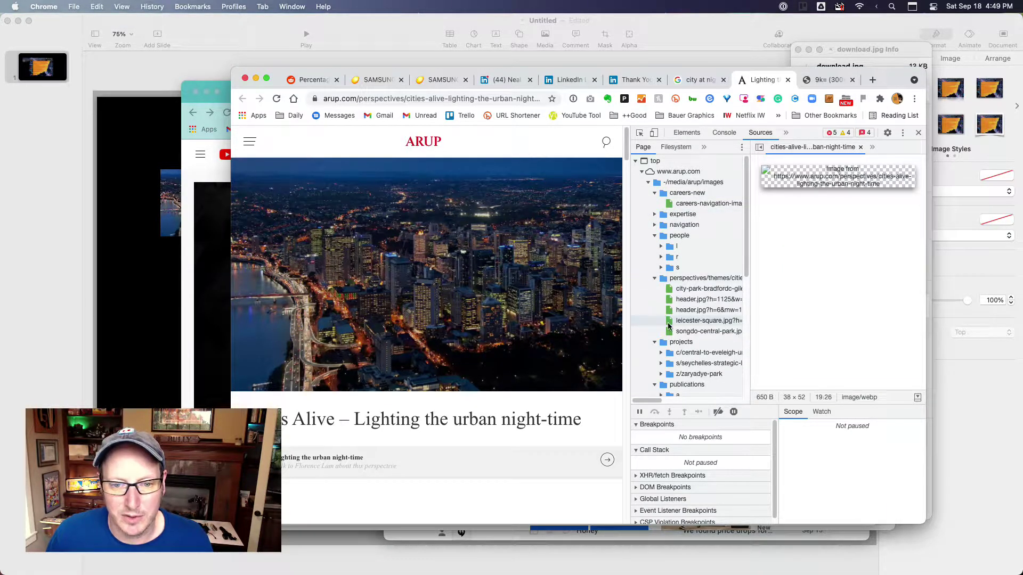
# - Preview the city-park-bradford image and both header.jpg files in the perspectives/themes folder to find the full-size banner
pyautogui.scroll(-2, 669, 326)
pyautogui.click(707, 264)
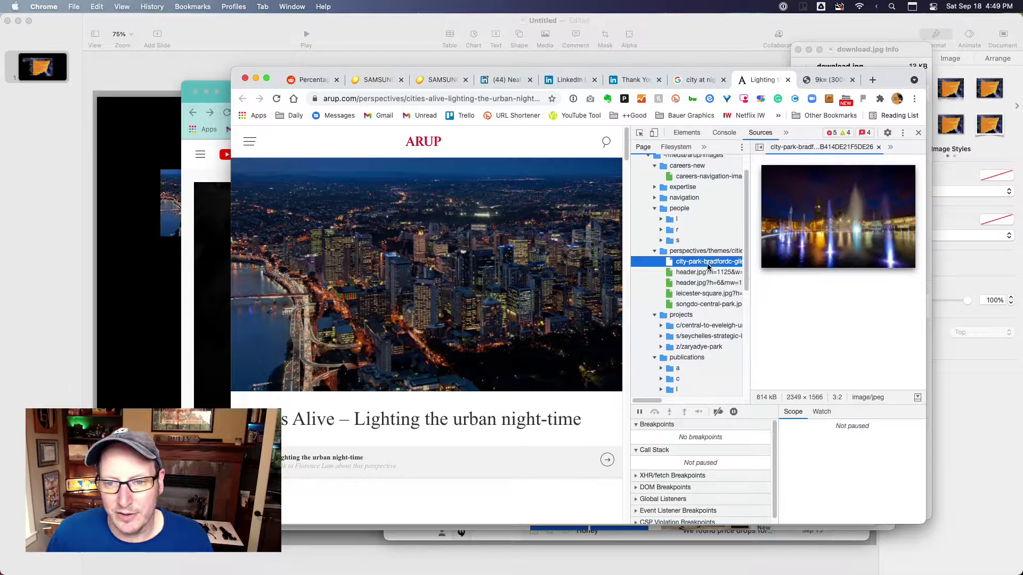
pyautogui.click(693, 274)
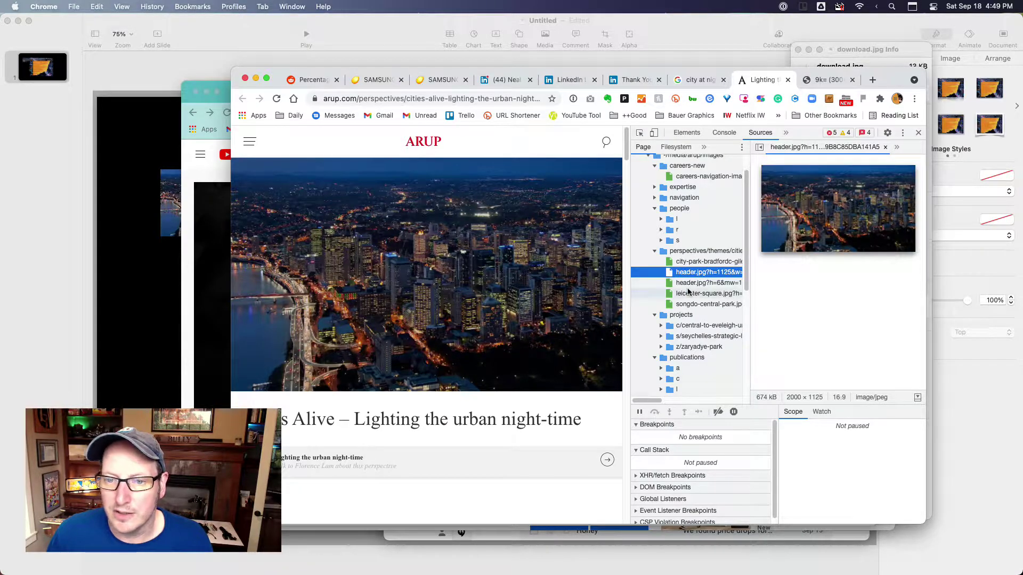
pyautogui.click(690, 284)
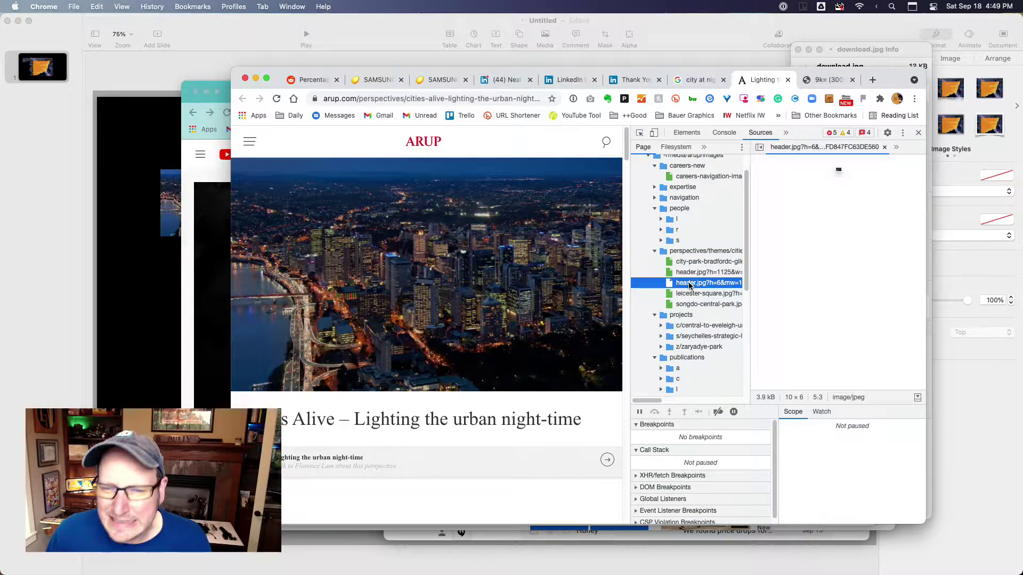
# - Preview the leicester-square, songdo-central-park and both header.jpg files in the perspectives/themes folder to find the full-size banner
pyautogui.click(691, 294)
pyautogui.click(691, 304)
pyautogui.click(691, 283)
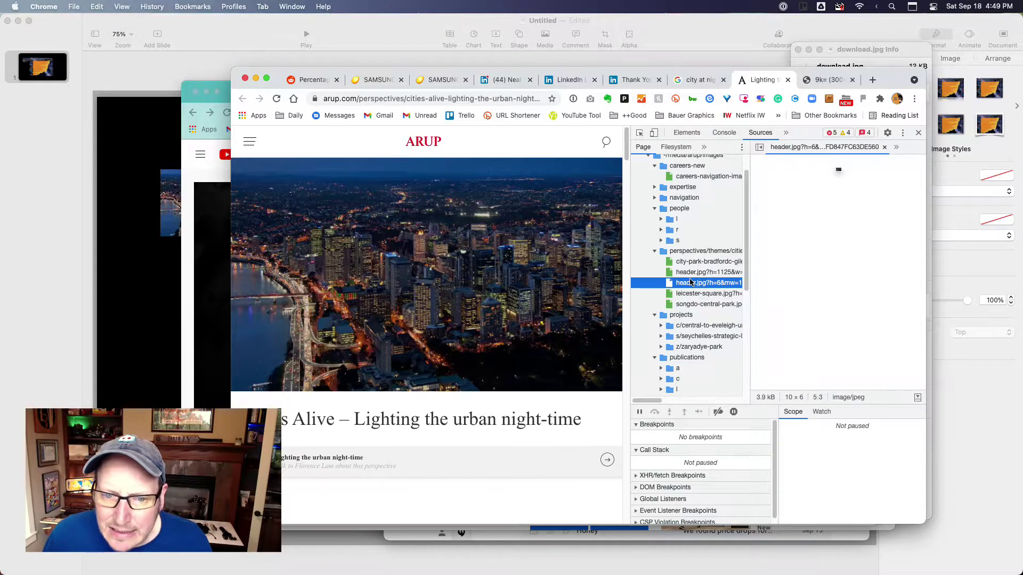
pyautogui.click(691, 274)
# - Bring the 2000 × 1125 header.jpg city photo into the Keynote slide and fit it across the whole slide
pyautogui.moveTo(805, 223); pyautogui.dragTo(824, 317)
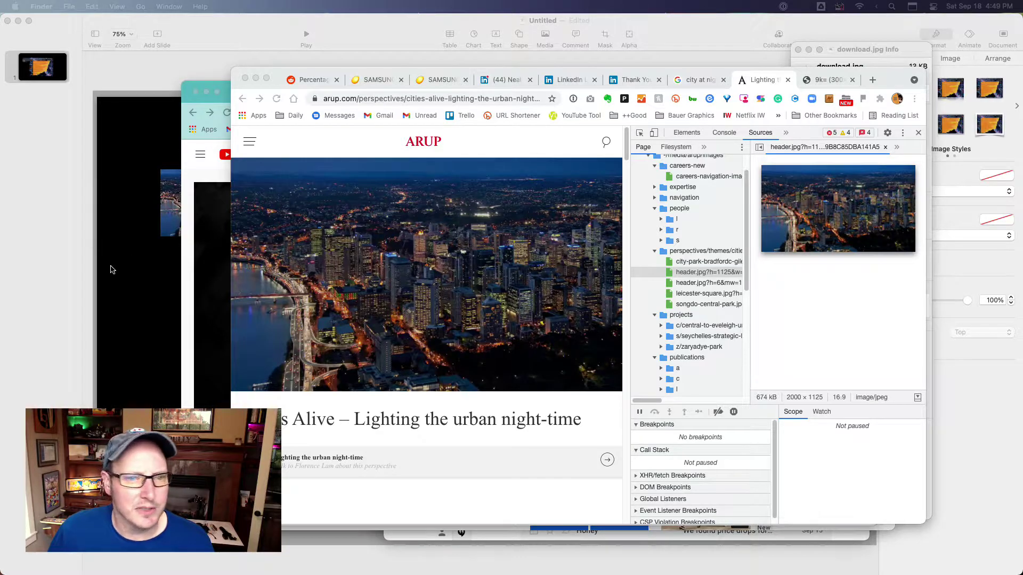
pyautogui.click(124, 288)
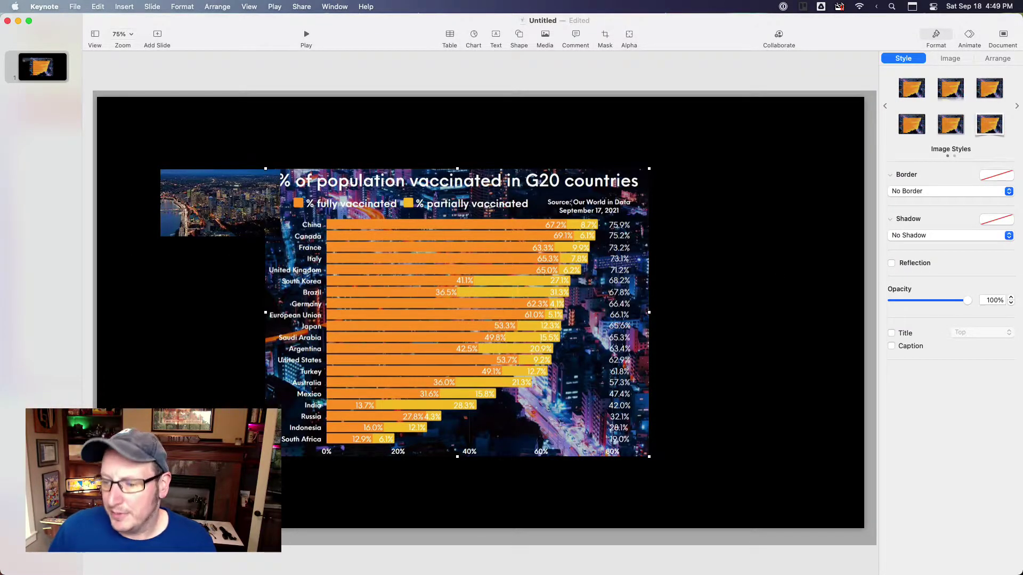
pyautogui.moveTo(406, 160); pyautogui.dragTo(294, 71)
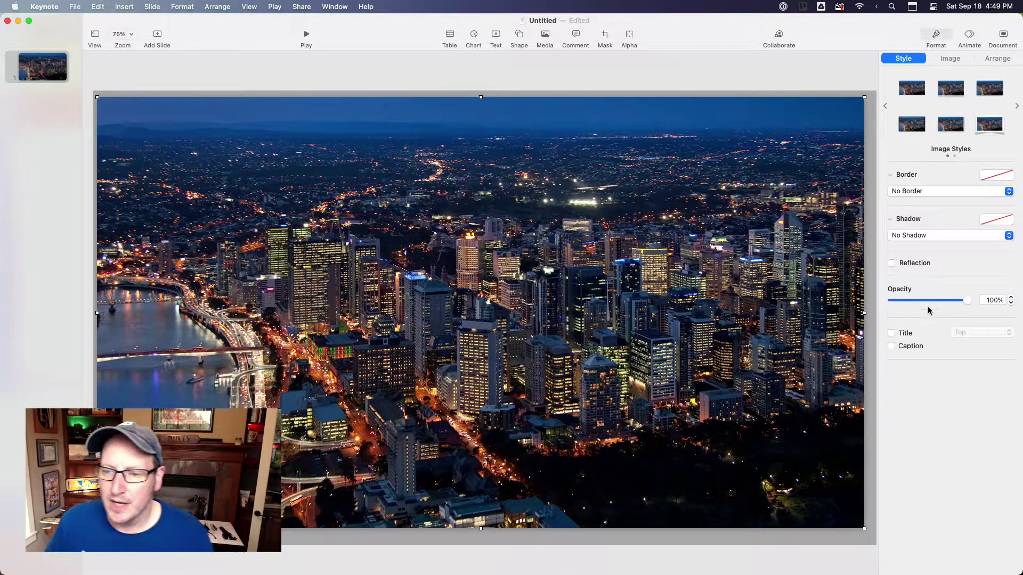
# - Lower the full-slide city photo's opacity to about 36% and send it behind the other objects
pyautogui.moveTo(967, 302); pyautogui.dragTo(917, 303)
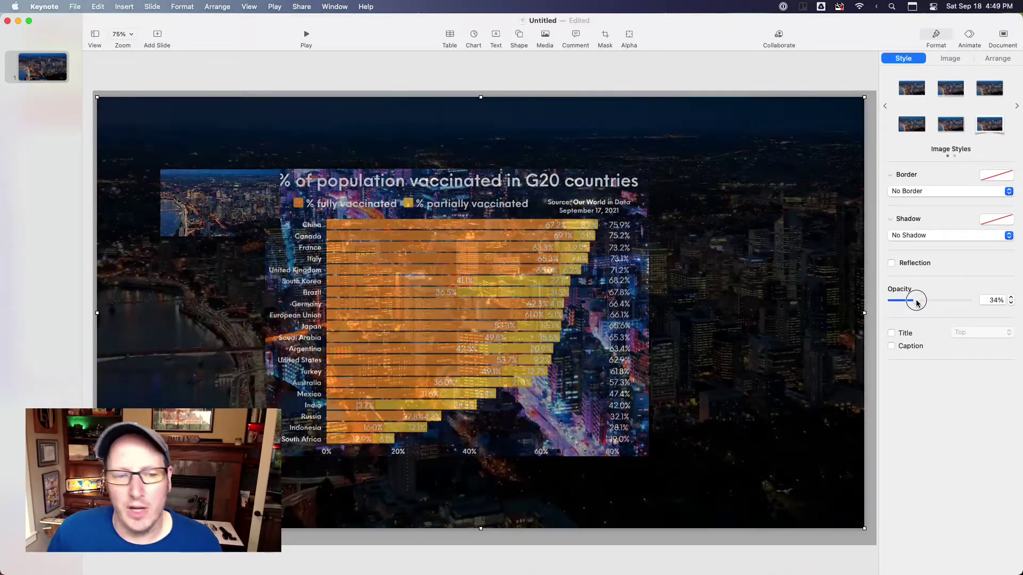
pyautogui.press('shift+super+b')
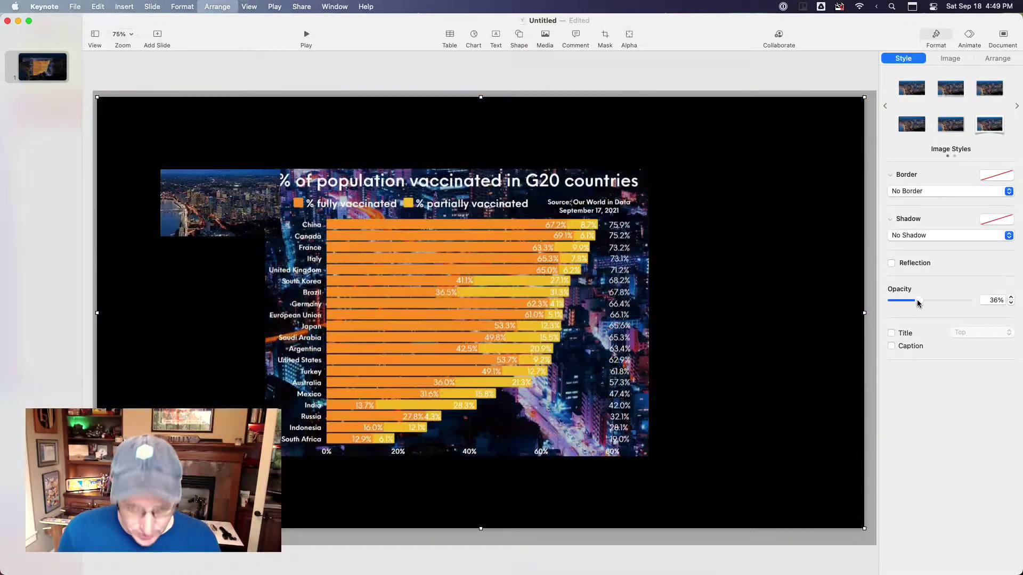
# - Move the small low-resolution city photo off the slide, above its upper edge, and return the chart image to the middle
pyautogui.moveTo(446, 270); pyautogui.dragTo(646, 476)
pyautogui.moveTo(250, 208); pyautogui.dragTo(373, 10)
pyautogui.moveTo(579, 432); pyautogui.dragTo(429, 232)
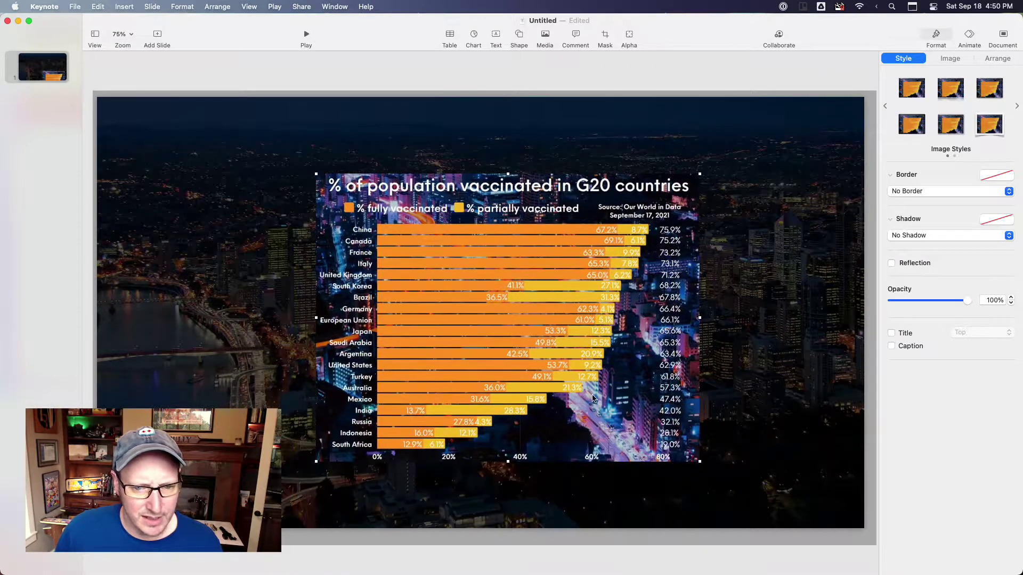
# - Move the chart image over the slide's left edge to uncover most of the city photo
pyautogui.moveTo(581, 265); pyautogui.dragTo(594, 534)
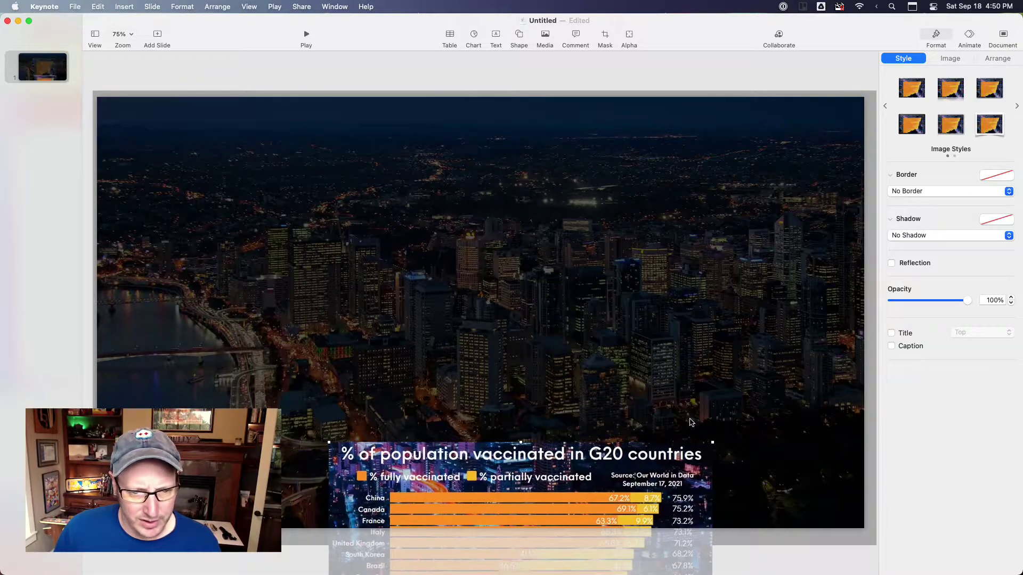
pyautogui.moveTo(580, 478); pyautogui.dragTo(682, 101)
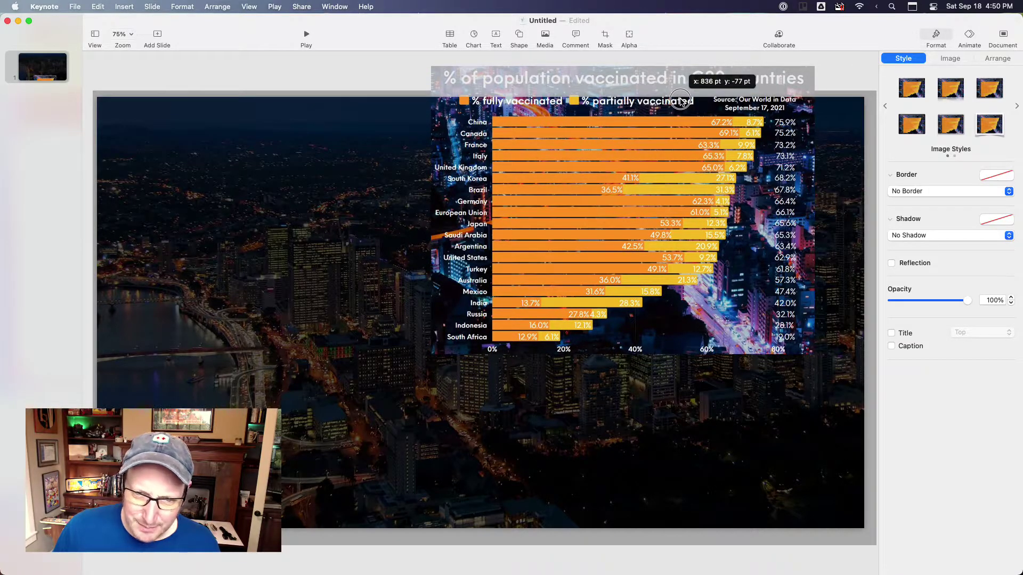
pyautogui.moveTo(681, 101); pyautogui.dragTo(258, 183)
pyautogui.rightClick(258, 183)
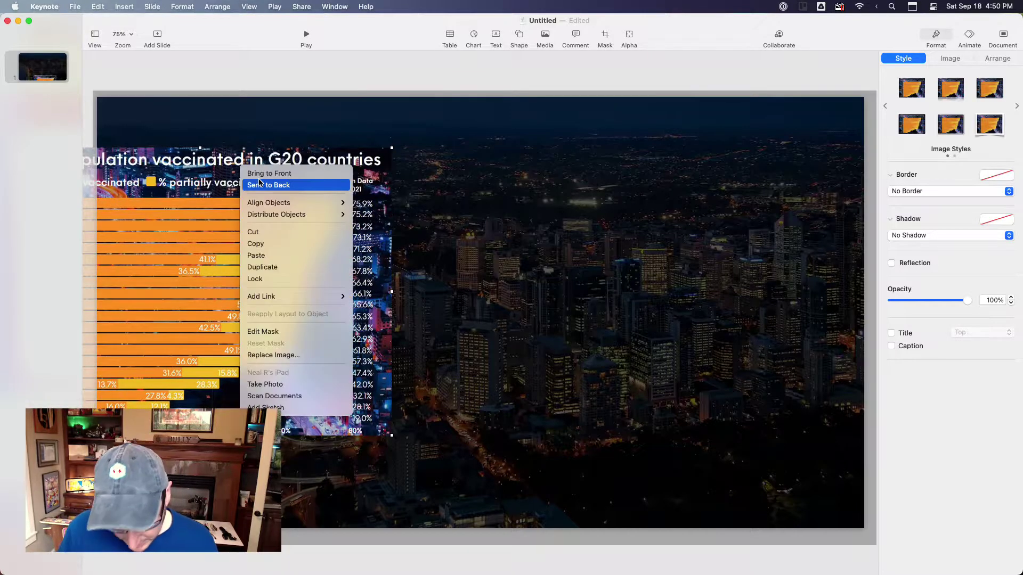
# - Examine the city photo and the chart image at 400% zoom to compare the sharpness of their backgrounds
pyautogui.press('super+shift+period')
pyautogui.press('super+shift+period')
pyautogui.press('super+shift+period')
pyautogui.press('super+shift+period')
pyautogui.press('super+shift+period')
pyautogui.press('super+shift+period')
pyautogui.scroll(-5, 260, 183)
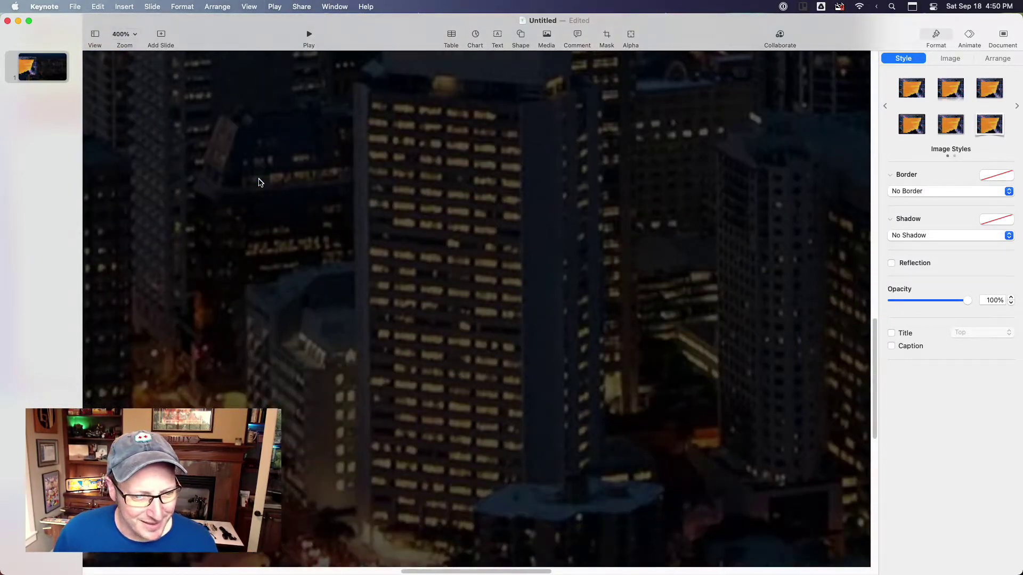
pyautogui.moveTo(458, 566); pyautogui.dragTo(348, 555)
pyautogui.press('super+z')
pyautogui.scroll(5, 373, 479)
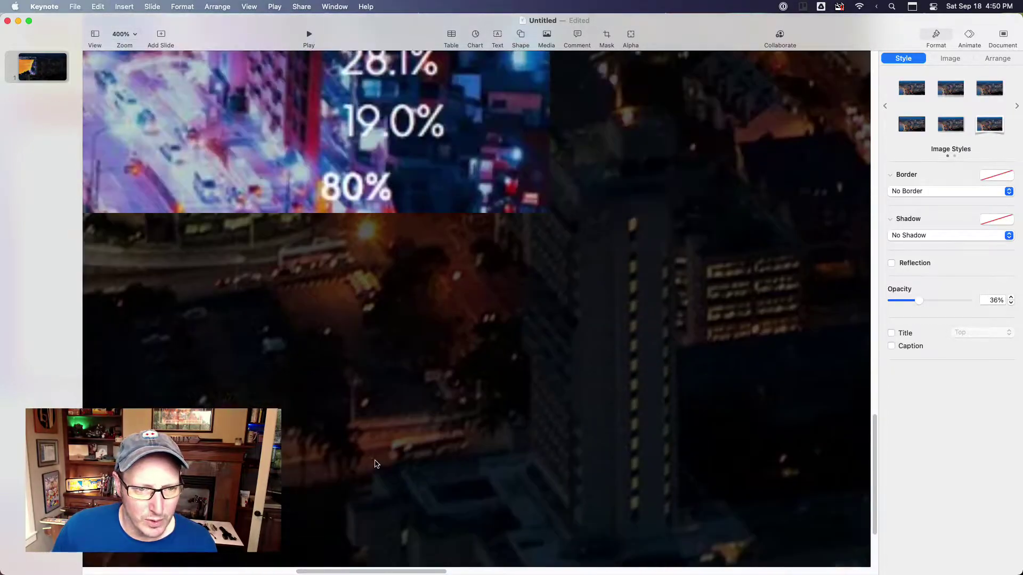
pyautogui.moveTo(359, 159); pyautogui.dragTo(322, 491)
pyautogui.moveTo(294, 428); pyautogui.dragTo(217, 311)
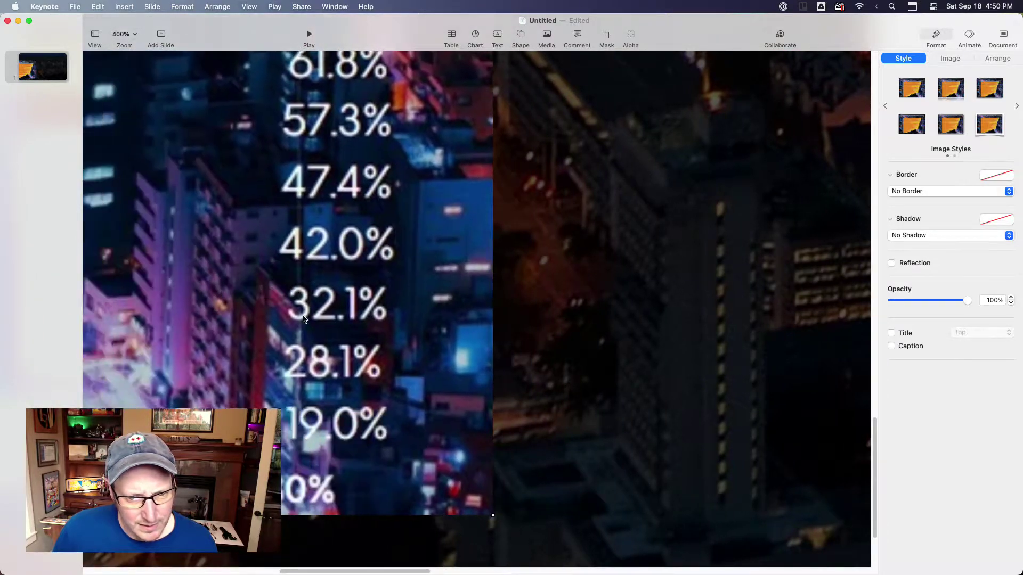
pyautogui.moveTo(586, 315); pyautogui.dragTo(558, 37)
pyautogui.moveTo(623, 124); pyautogui.dragTo(622, 304)
# - Examine the chart image against the city photo at 125% zoom and compare how distracting each background is
pyautogui.press('shift+super+comma')
pyautogui.press('shift+super+comma')
pyautogui.press('shift+super+comma')
pyautogui.press('shift+super+comma')
pyautogui.moveTo(384, 332); pyautogui.dragTo(494, 233)
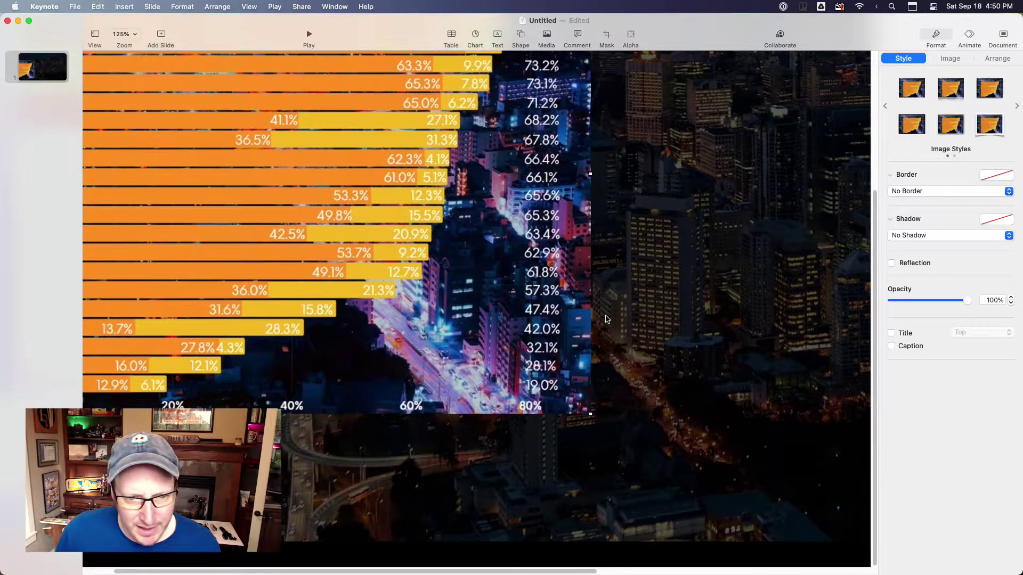
pyautogui.moveTo(540, 345); pyautogui.dragTo(473, 352)
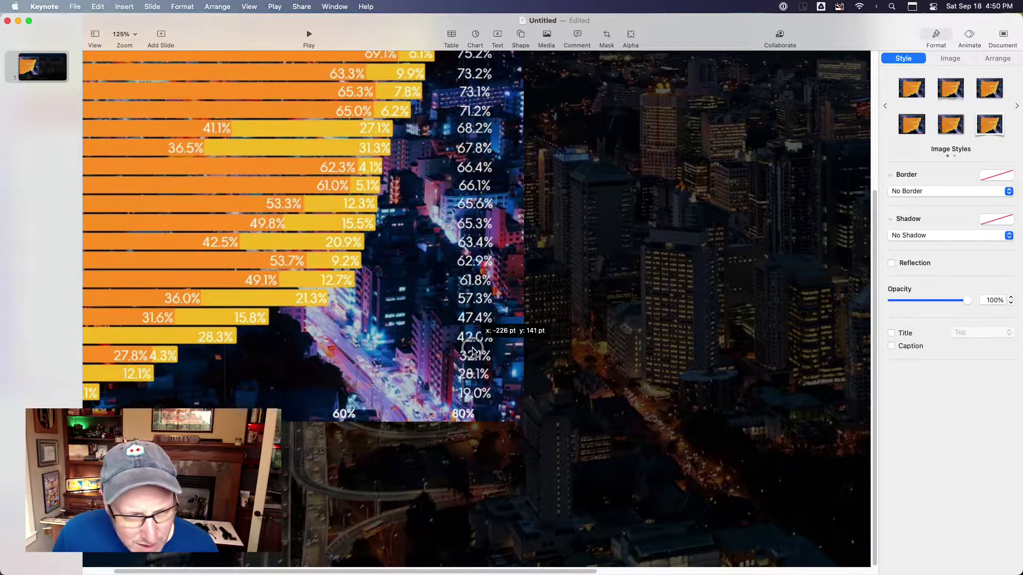
pyautogui.moveTo(473, 351); pyautogui.dragTo(474, 351)
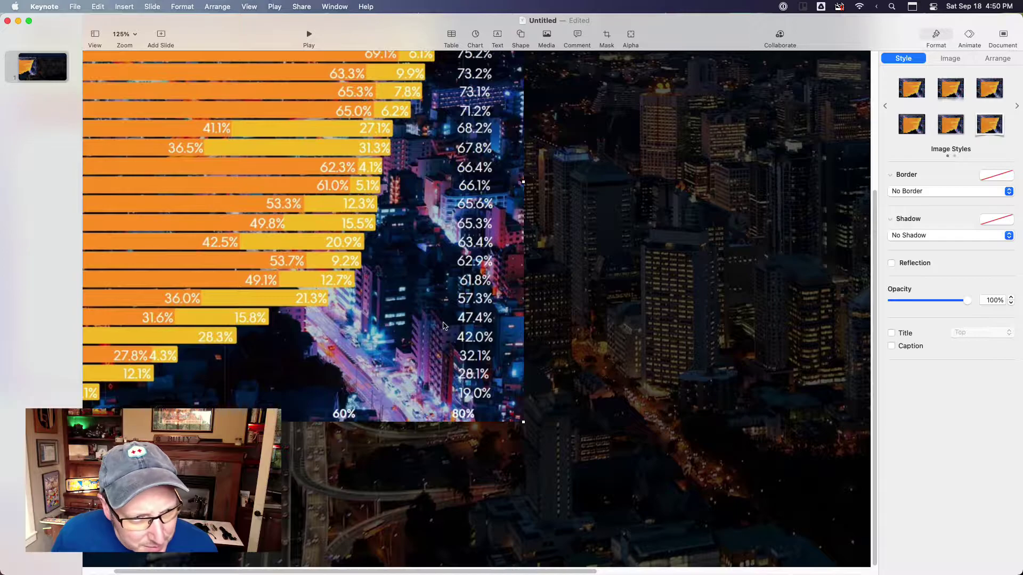
pyautogui.moveTo(659, 371); pyautogui.dragTo(636, 375)
pyautogui.moveTo(495, 352); pyautogui.dragTo(538, 408)
pyautogui.press('super+minus')
pyautogui.press('super+minus')
pyautogui.press('super+minus')
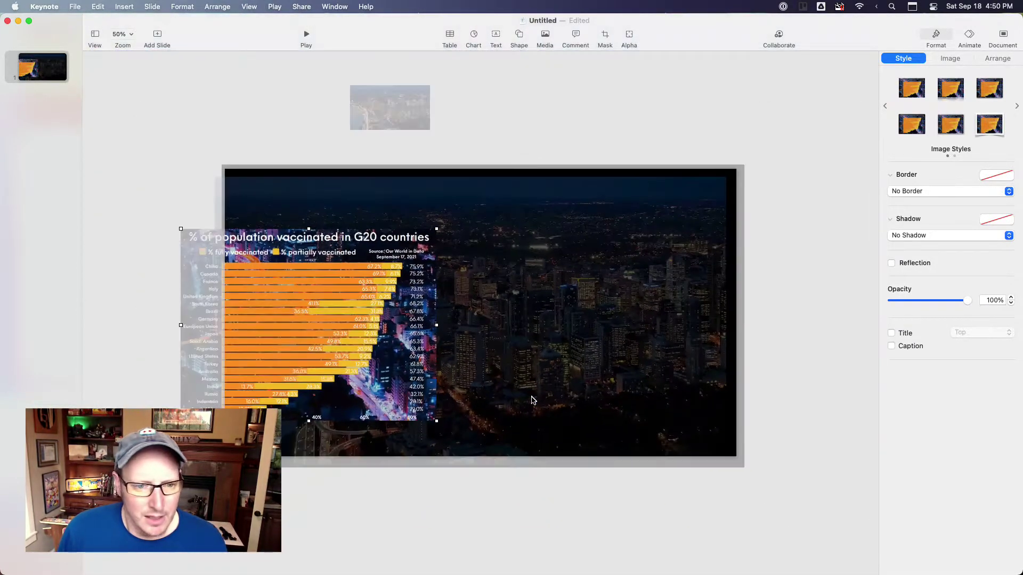
# - Move the chart image back to the slide's middle and refit the city photo to the slide with slightly lower opacity
pyautogui.moveTo(407, 363); pyautogui.dragTo(451, 318)
pyautogui.moveTo(587, 102); pyautogui.dragTo(582, 94)
pyautogui.moveTo(587, 264)
pyautogui.mouseDown()
pyautogui.moveTo(594, 231)
pyautogui.moveTo(601, 259)
pyautogui.mouseUp()
pyautogui.moveTo(918, 307); pyautogui.dragTo(910, 307)
pyautogui.moveTo(468, 102); pyautogui.dragTo(457, 348)
pyautogui.click(765, 318)
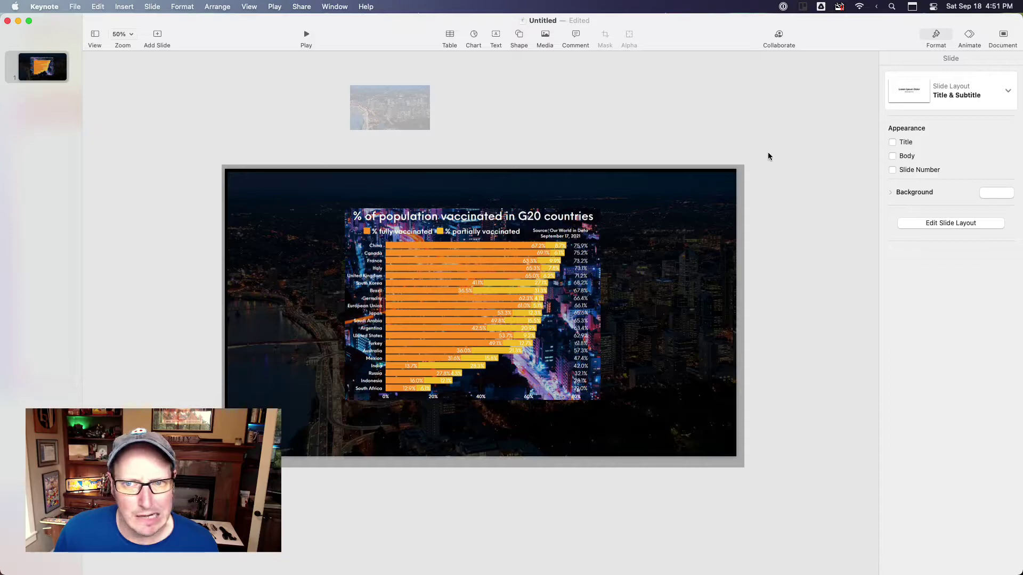
# - Add a white bold 58 pt small-caps title reading "% of population vaccinated in G20 countries" near the slide's upper edge
pyautogui.click(499, 37)
pyautogui.doubleClick(478, 317)
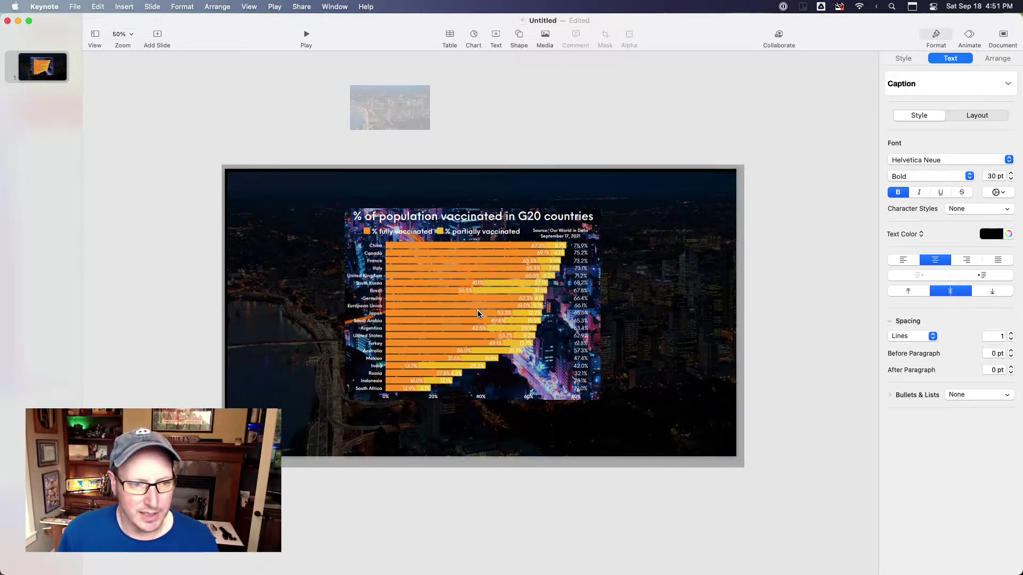
pyautogui.write('% of Po')
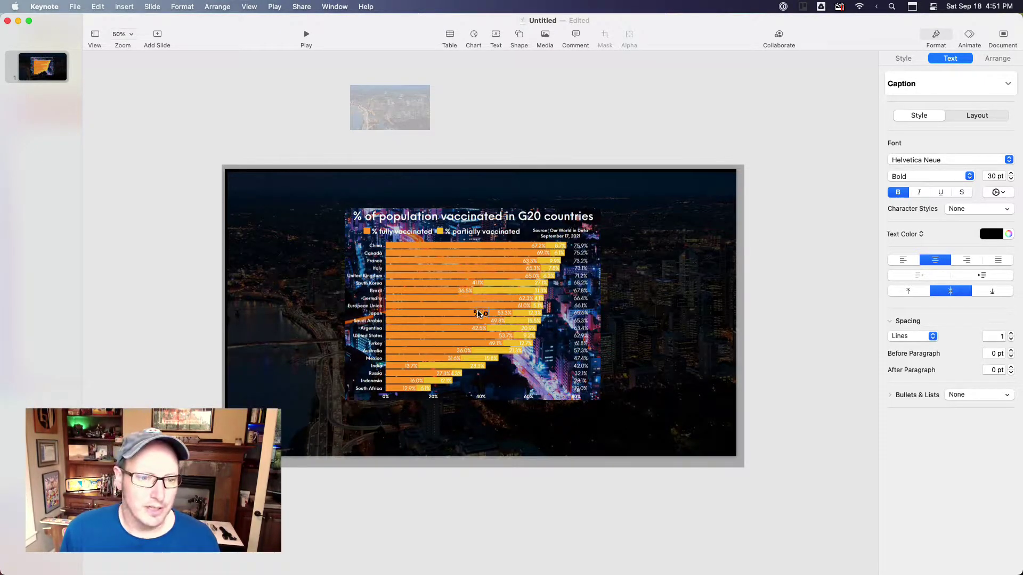
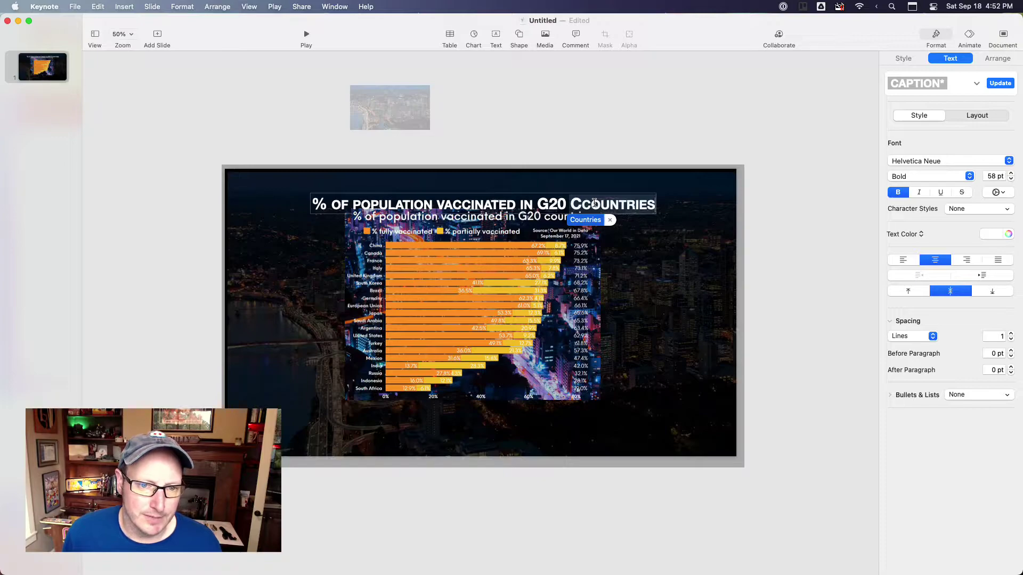
pyautogui.click(584, 208)
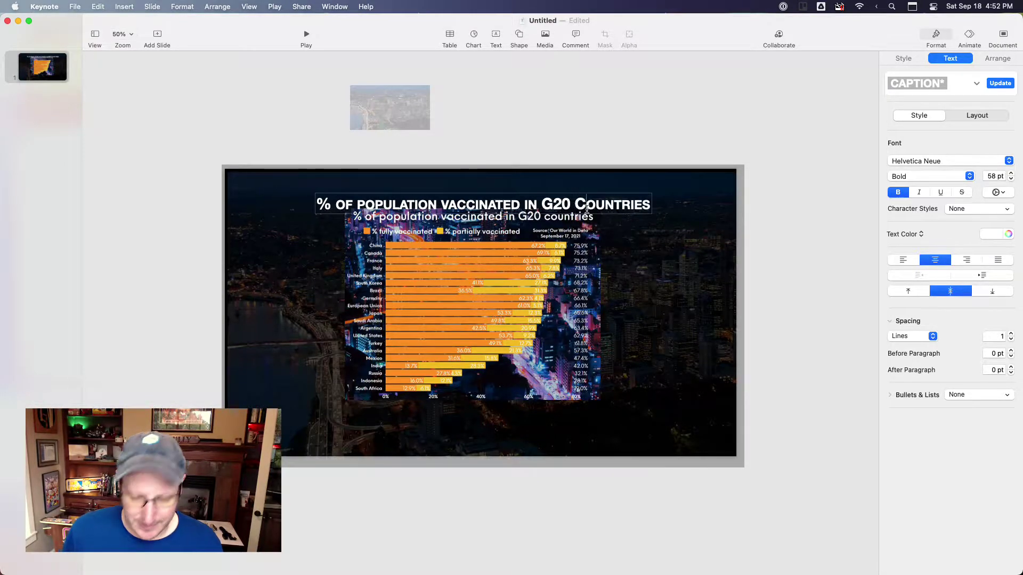
pyautogui.press('BackSpace')
pyautogui.write('C')
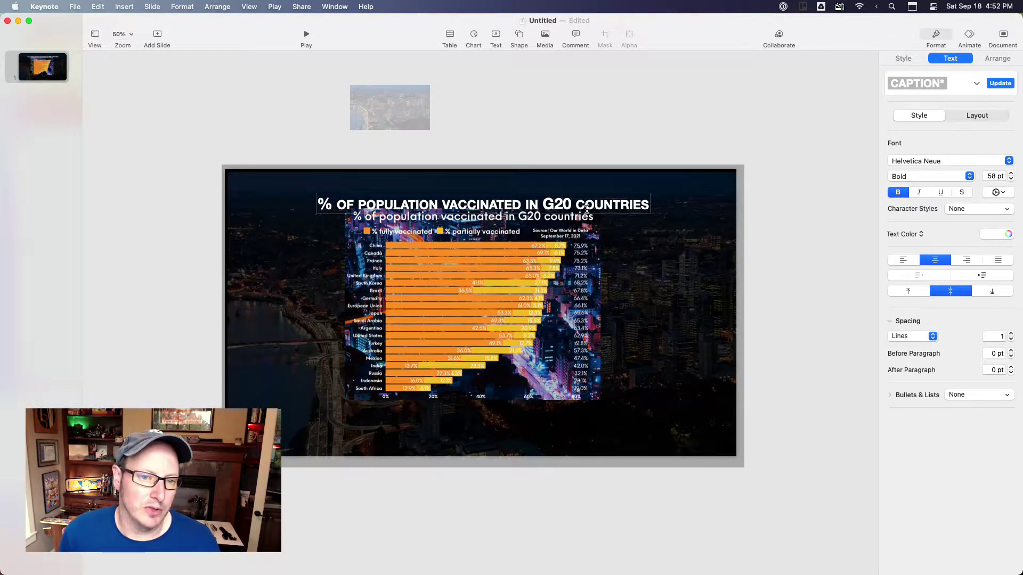
# - Move the chart image down clear of the new title and nudge the title up slightly
pyautogui.click(783, 223)
pyautogui.moveTo(483, 247); pyautogui.dragTo(486, 277)
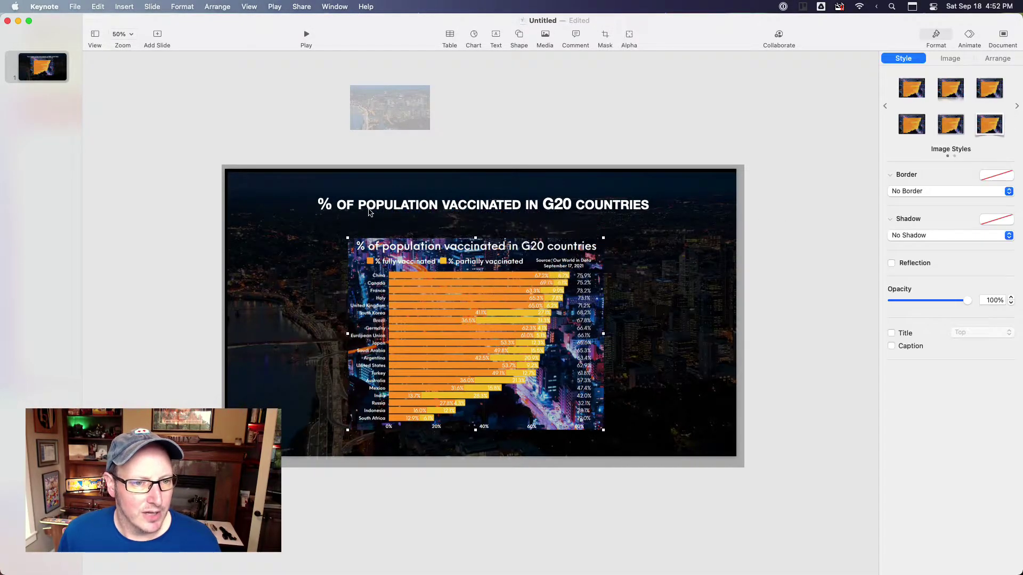
pyautogui.moveTo(440, 205)
pyautogui.mouseDown()
pyautogui.moveTo(440, 218)
pyautogui.moveTo(441, 203)
pyautogui.mouseUp()
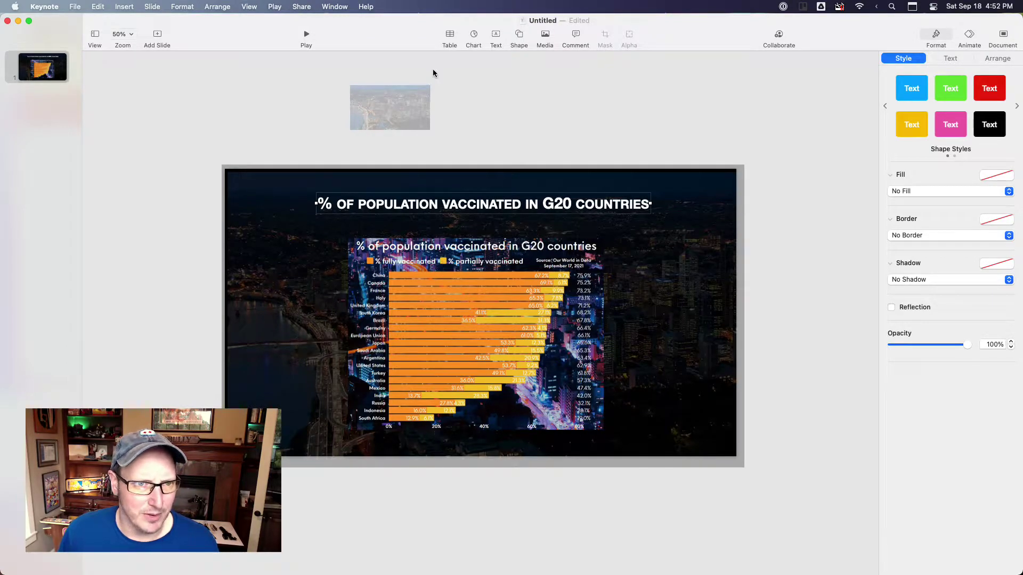
# - Insert a square filled orange and reshape it into a thin horizontal bar along the China row of the chart image
pyautogui.click(518, 37)
pyautogui.click(519, 118)
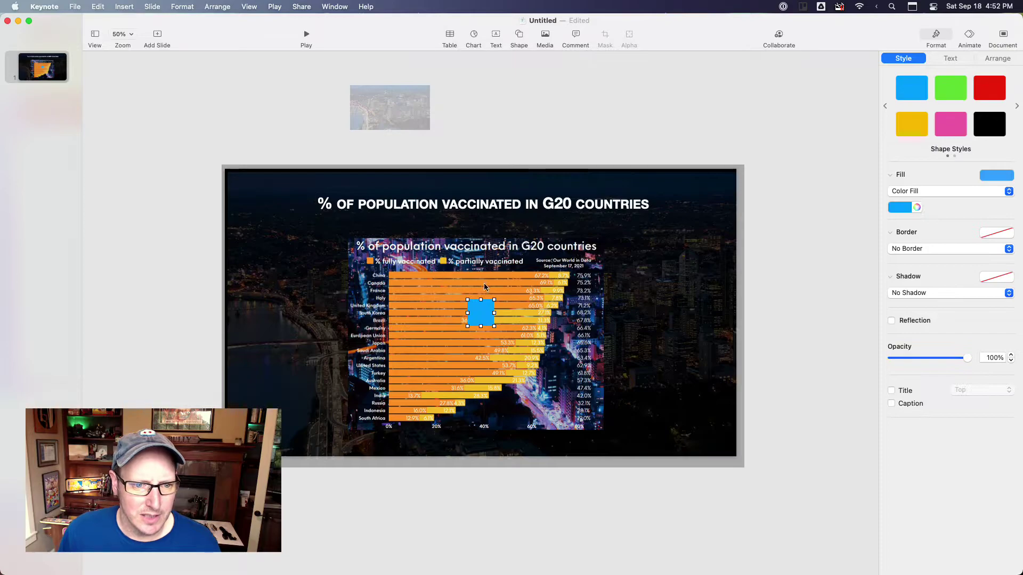
pyautogui.moveTo(475, 325); pyautogui.dragTo(556, 280)
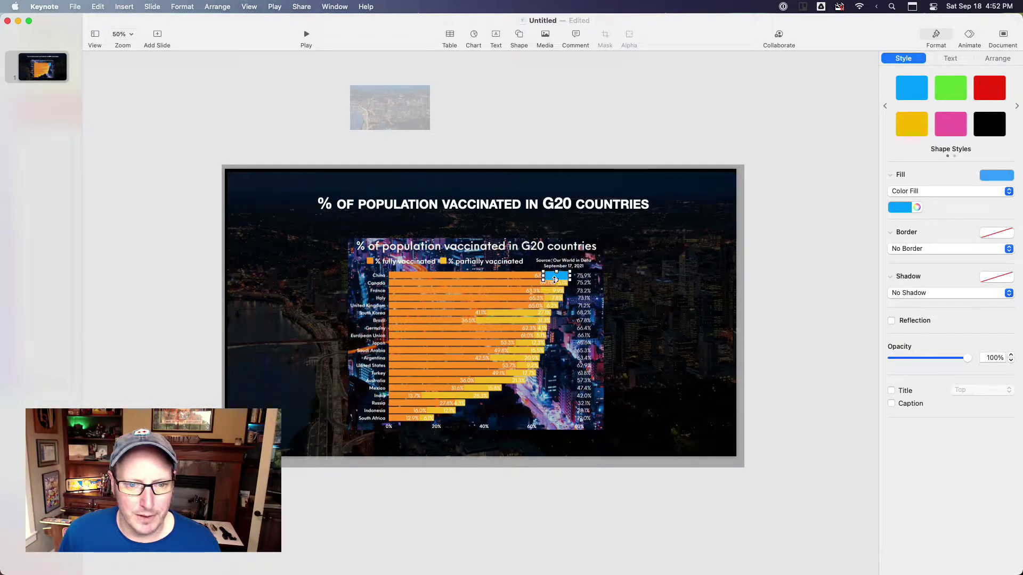
pyautogui.click(901, 209)
pyautogui.click(918, 269)
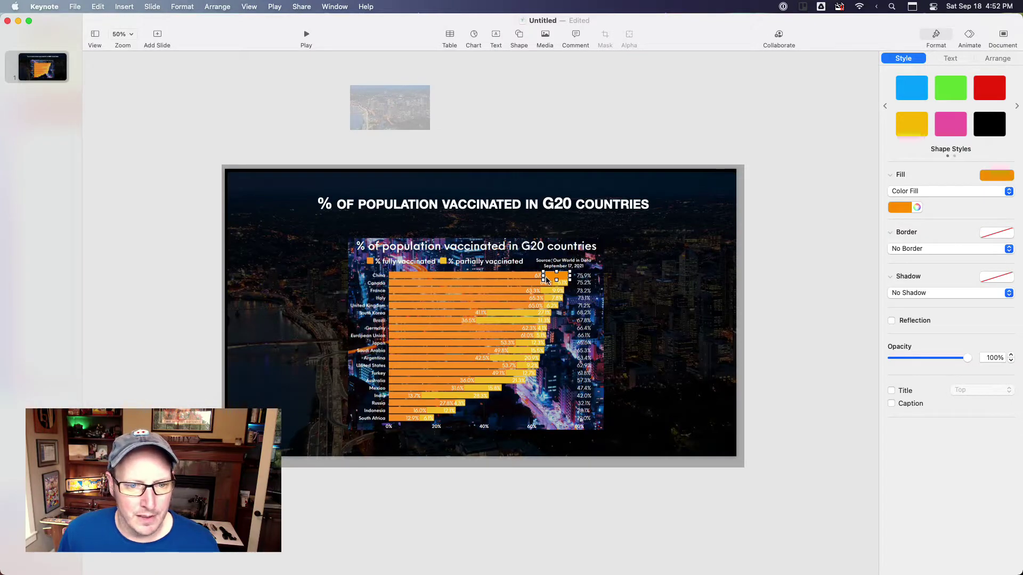
pyautogui.moveTo(544, 280); pyautogui.dragTo(443, 280)
# - Fill the bar shape with yellow and move it to the right of the chart's China row
pyautogui.click(900, 208)
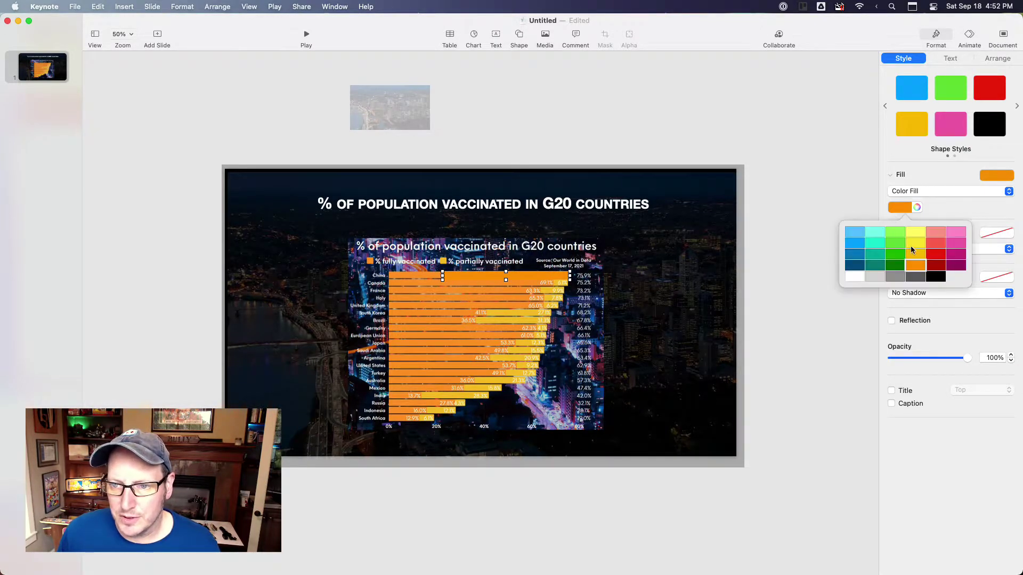
pyautogui.click(914, 245)
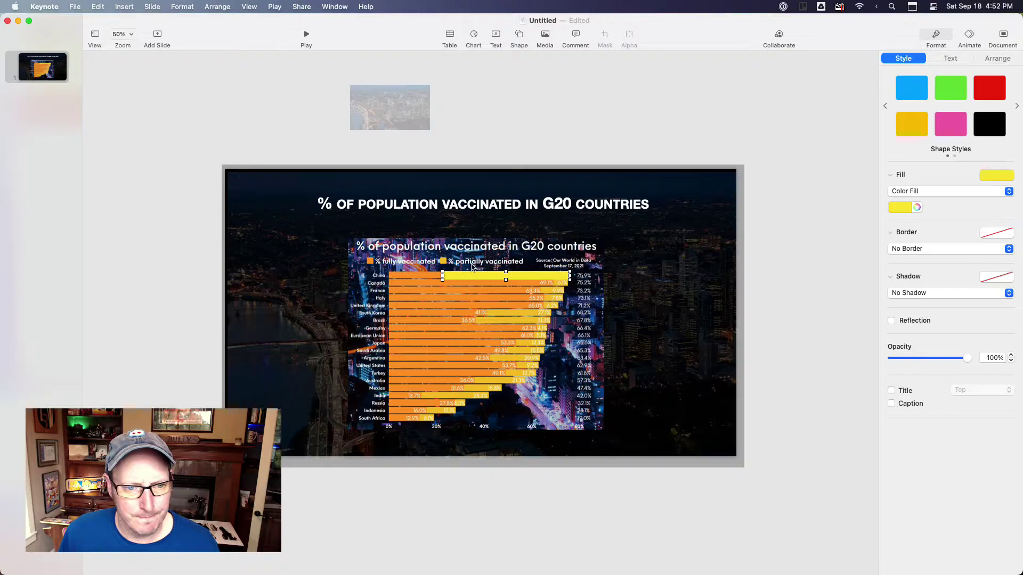
pyautogui.moveTo(524, 277); pyautogui.dragTo(653, 279)
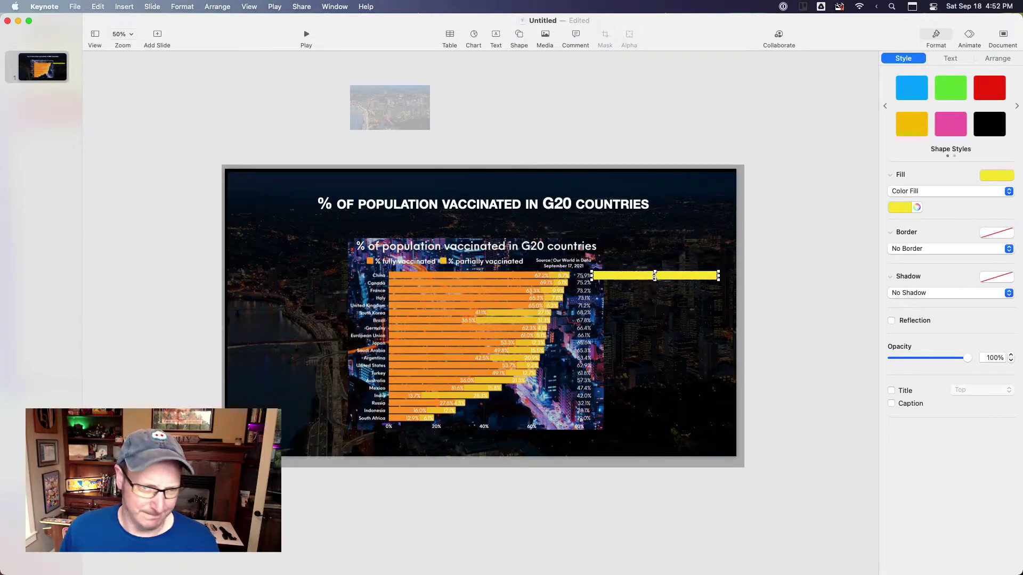
# - Enlarge the chart image proportionally and center it on the slide so it nearly fills the slide's height
pyautogui.moveTo(554, 302); pyautogui.dragTo(551, 281)
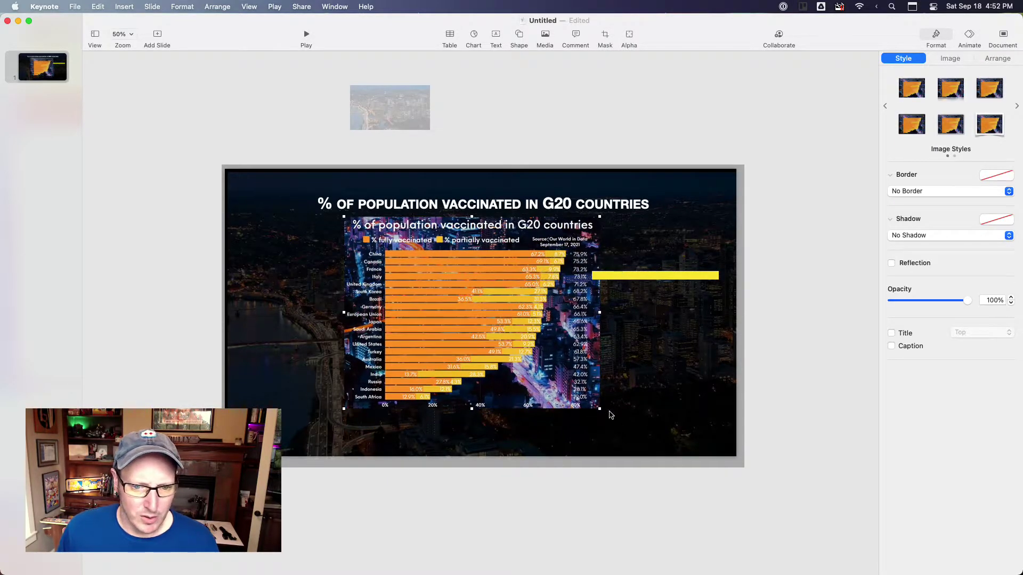
pyautogui.moveTo(601, 410); pyautogui.dragTo(705, 486)
pyautogui.moveTo(632, 428); pyautogui.dragTo(566, 364)
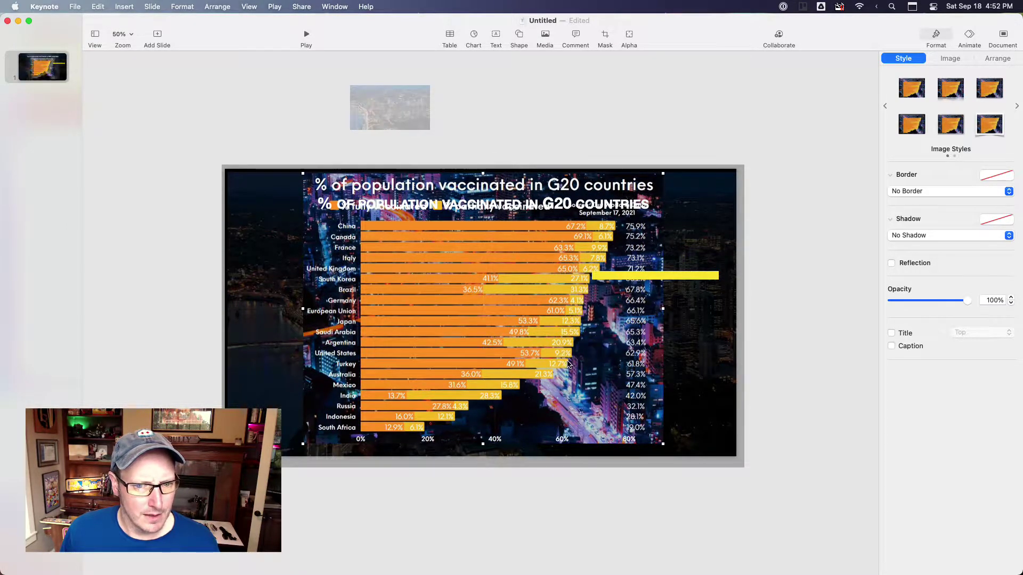
pyautogui.moveTo(666, 447); pyautogui.dragTo(585, 400)
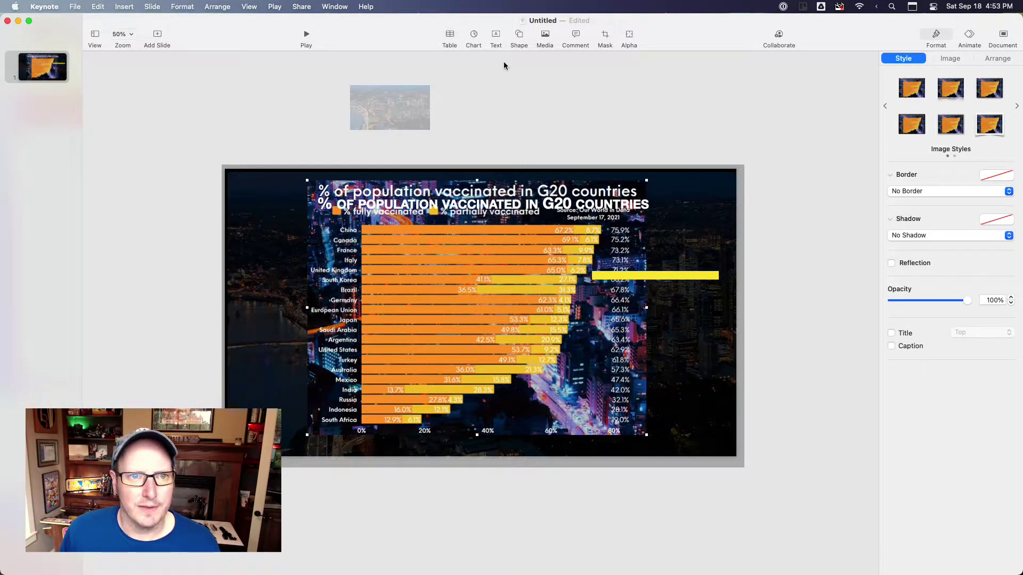
# - Insert a text box, place it beside the chart's upper country labels, and make its text white
pyautogui.click(503, 36)
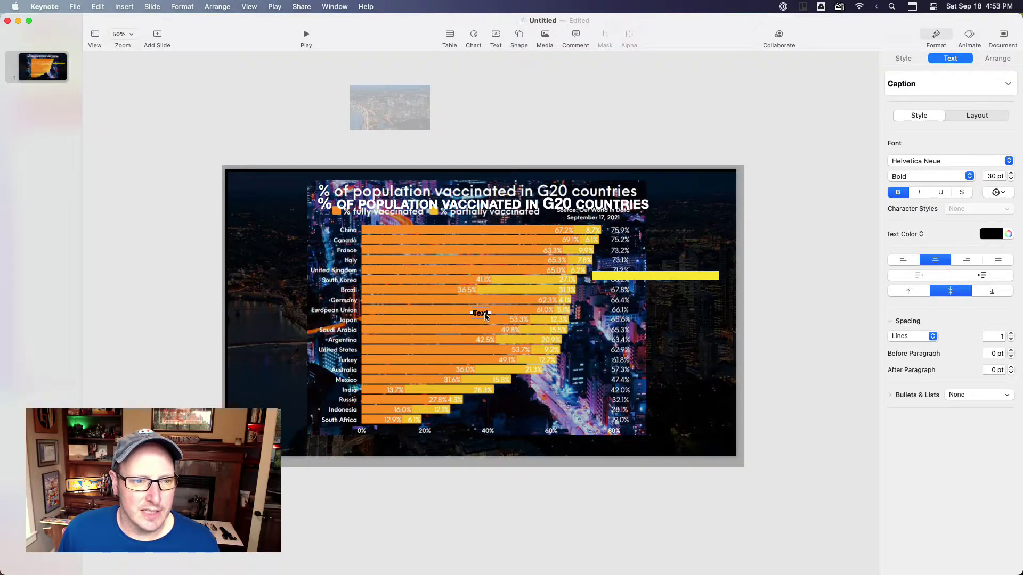
pyautogui.moveTo(486, 316); pyautogui.dragTo(341, 255)
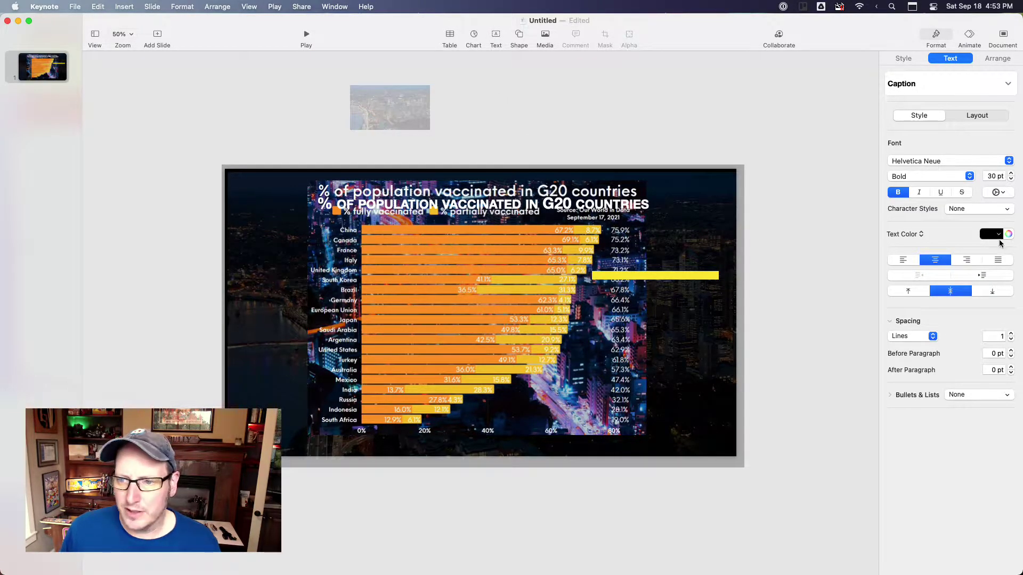
pyautogui.click(998, 235)
pyautogui.click(898, 299)
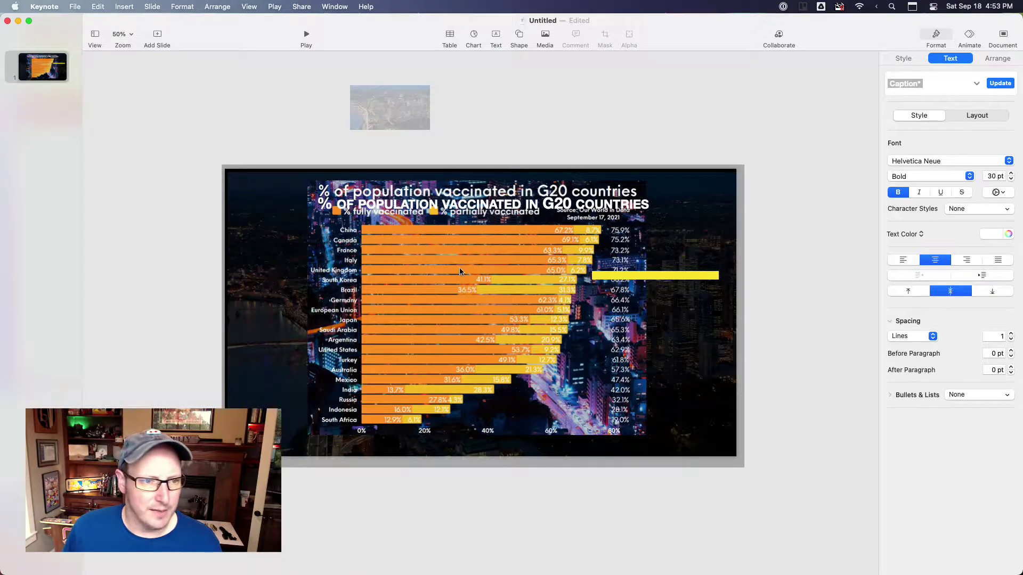
# - Enter the country labels China, Canada, France and Italy in the text box, each on its own line
pyautogui.write('Chin')
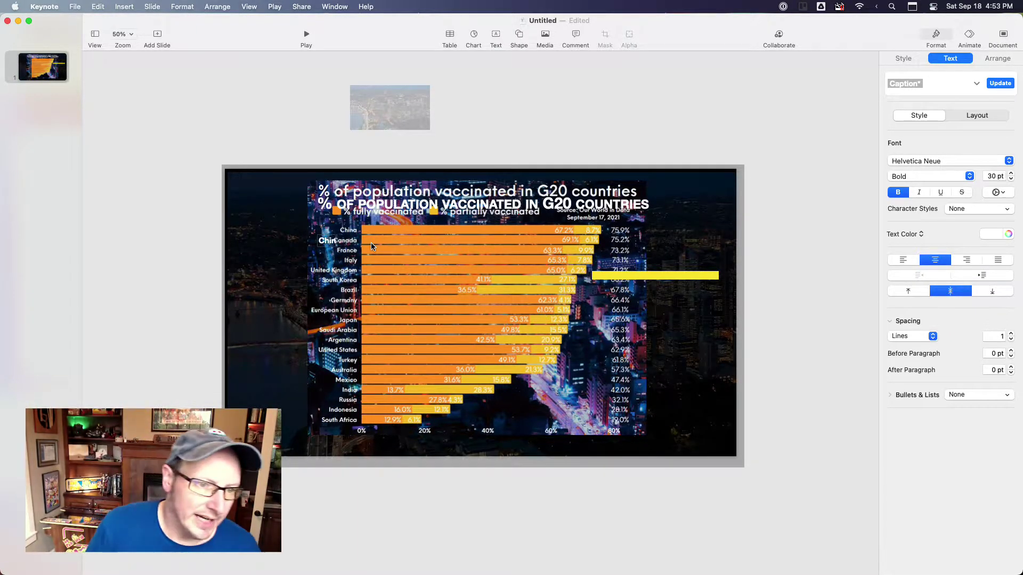
pyautogui.write('a')
pyautogui.press('Return')
pyautogui.write('Can')
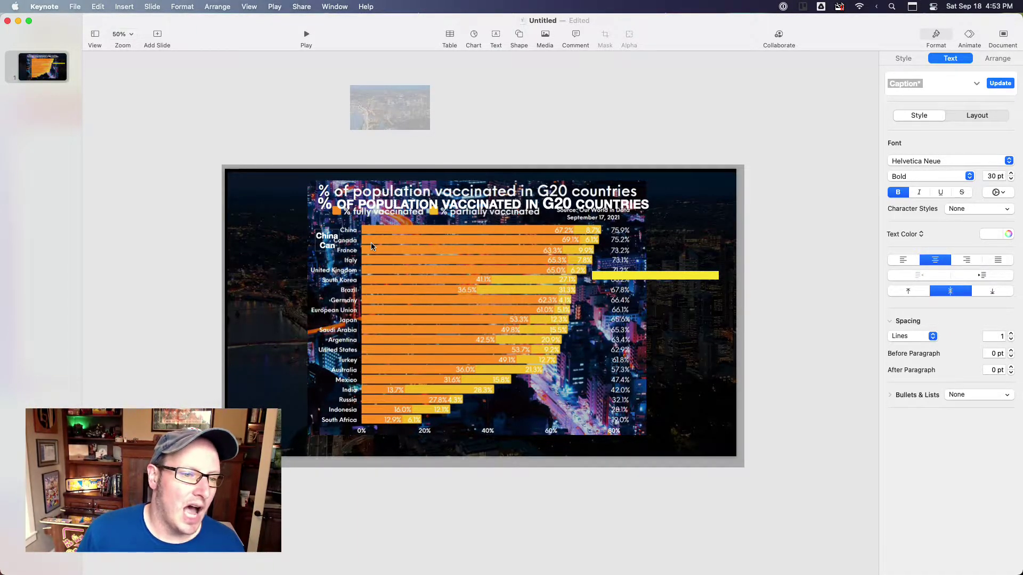
pyautogui.write('ada')
pyautogui.press('Return')
pyautogui.write('France')
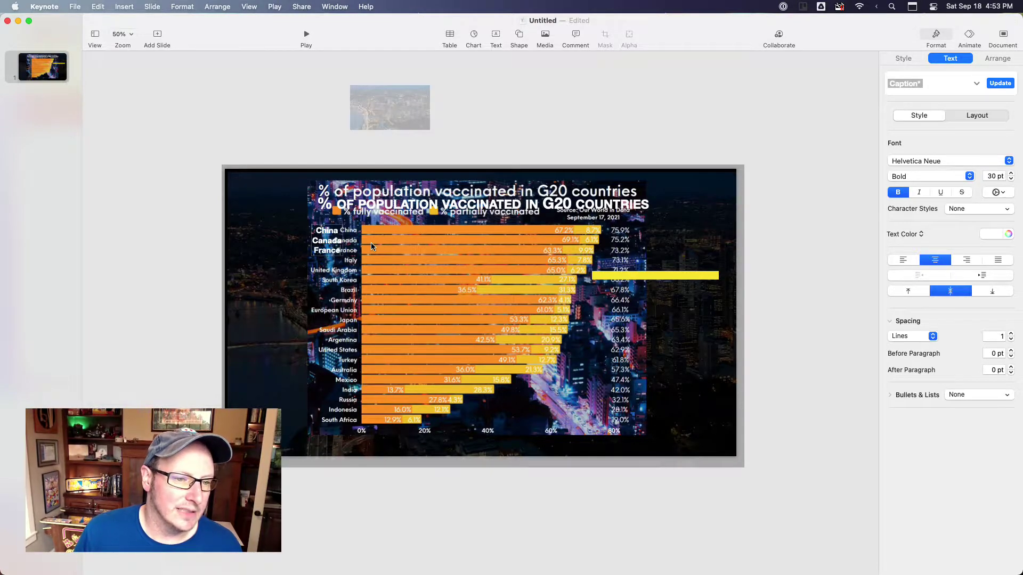
pyautogui.press('Return')
pyautogui.write('Italy')
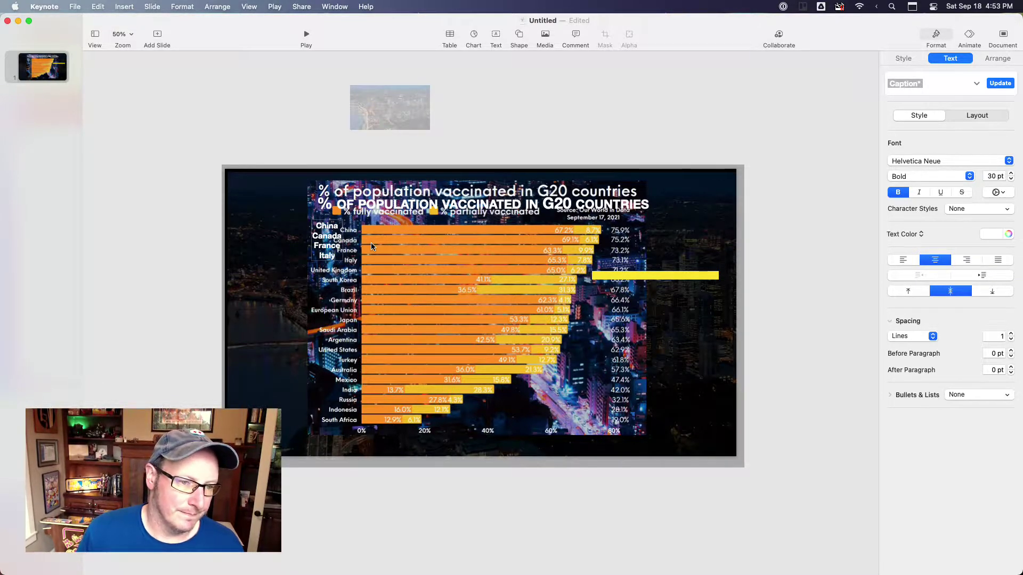
pyautogui.press('Return')
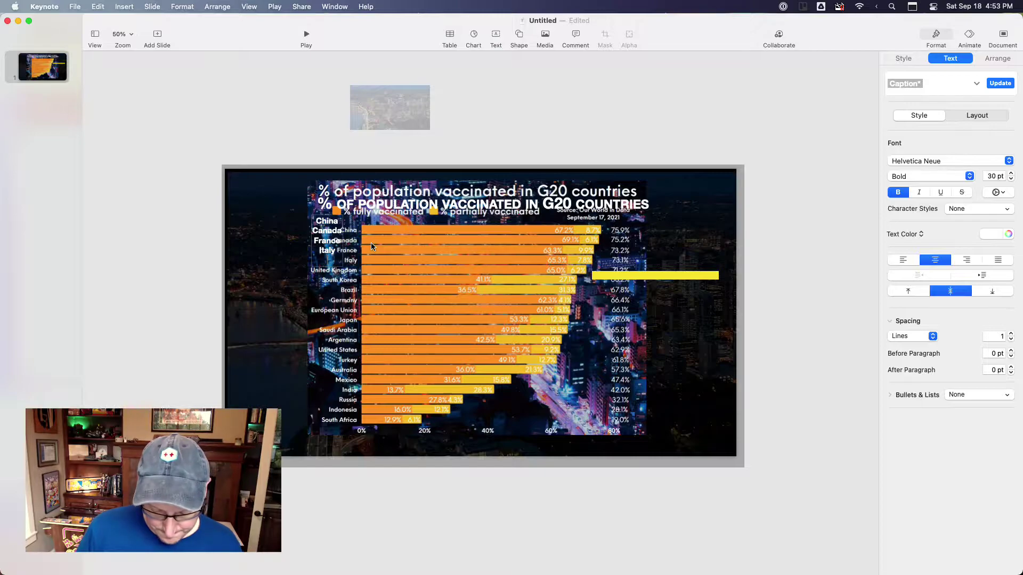
# - Continue the country list with UK, South Korea, Brazil and Germany on separate lines
pyautogui.write('UK')
pyautogui.press('Return')
pyautogui.write('Sou')
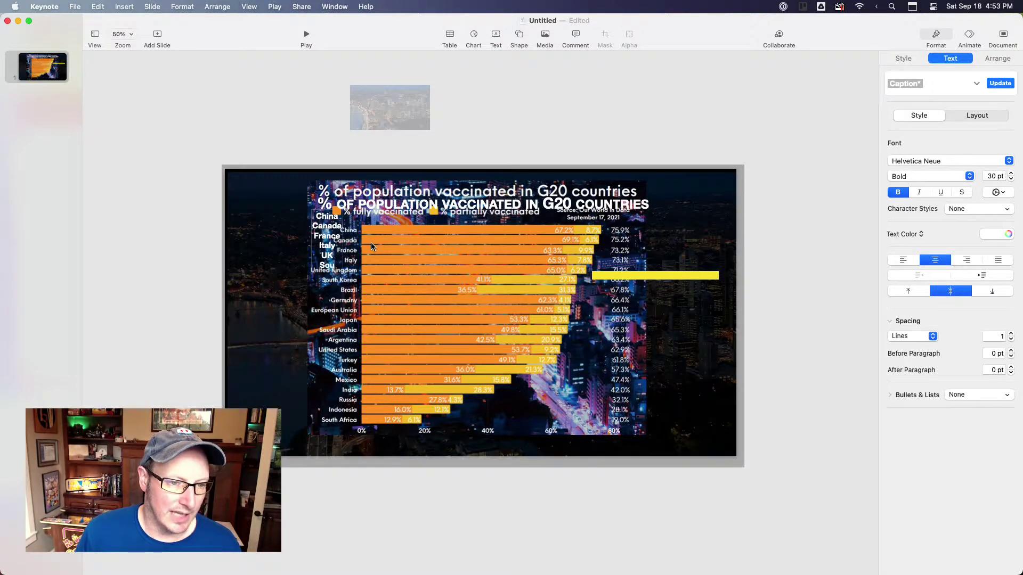
pyautogui.write('th Corea')
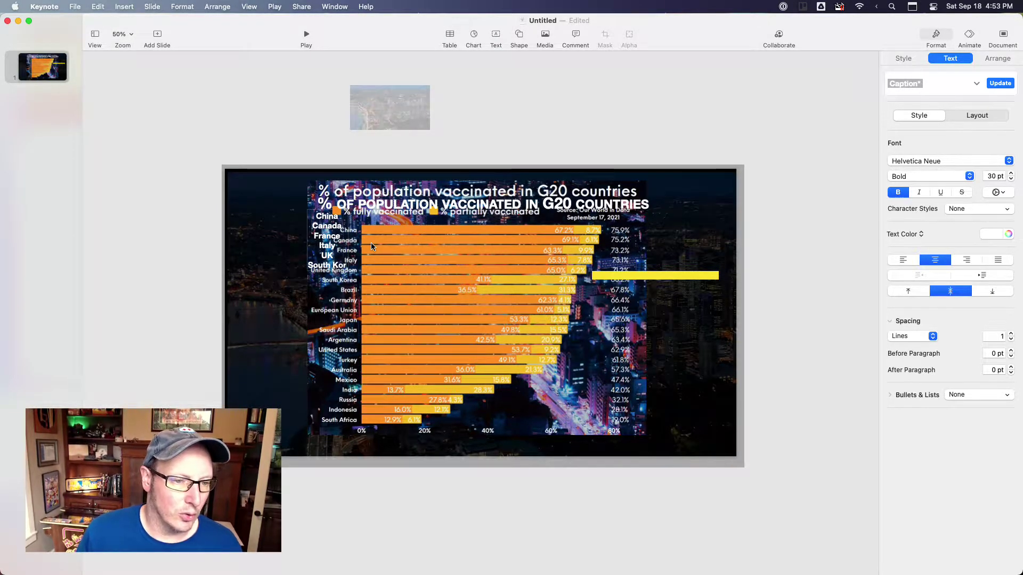
pyautogui.press('Return')
pyautogui.write('Bra')
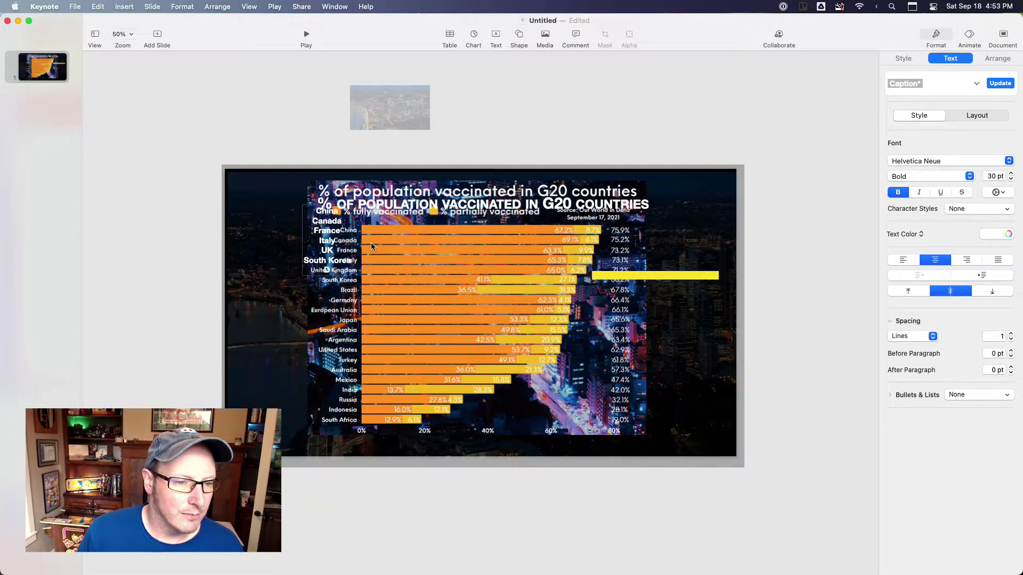
pyautogui.write('zil')
pyautogui.press('Return')
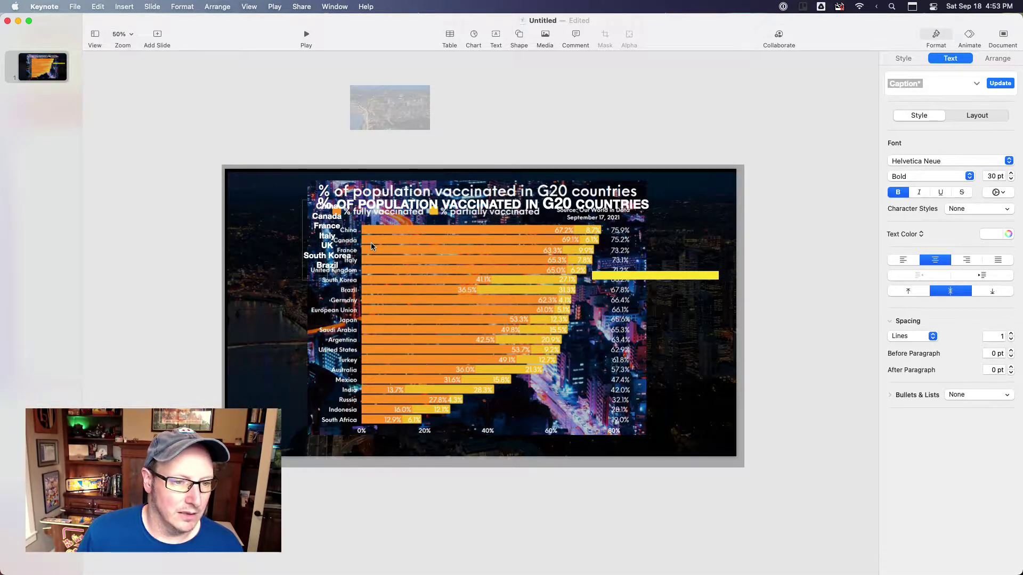
pyautogui.write('Germany')
pyautogui.press('Return')
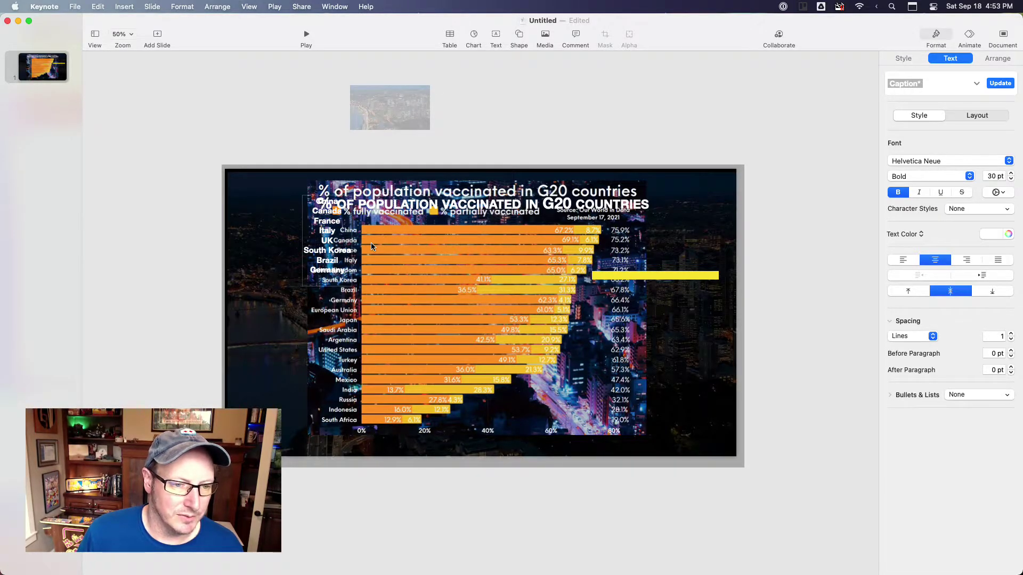
# - Add EU, Japan, Saudi Arabia and Argentina to the country list, one per line
pyautogui.write('E')
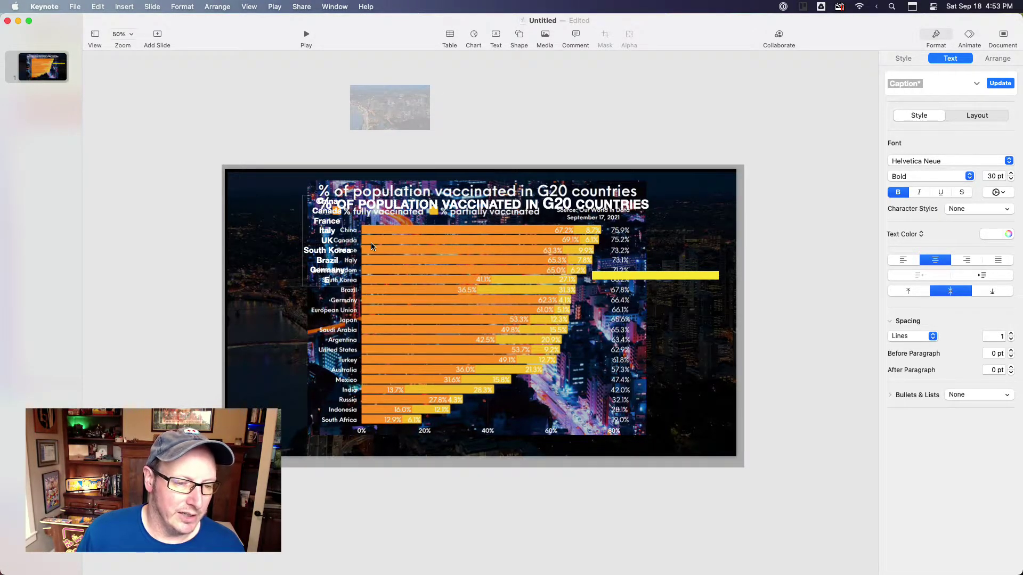
pyautogui.write('U')
pyautogui.press('Return')
pyautogui.write('Japan')
pyautogui.press('Return')
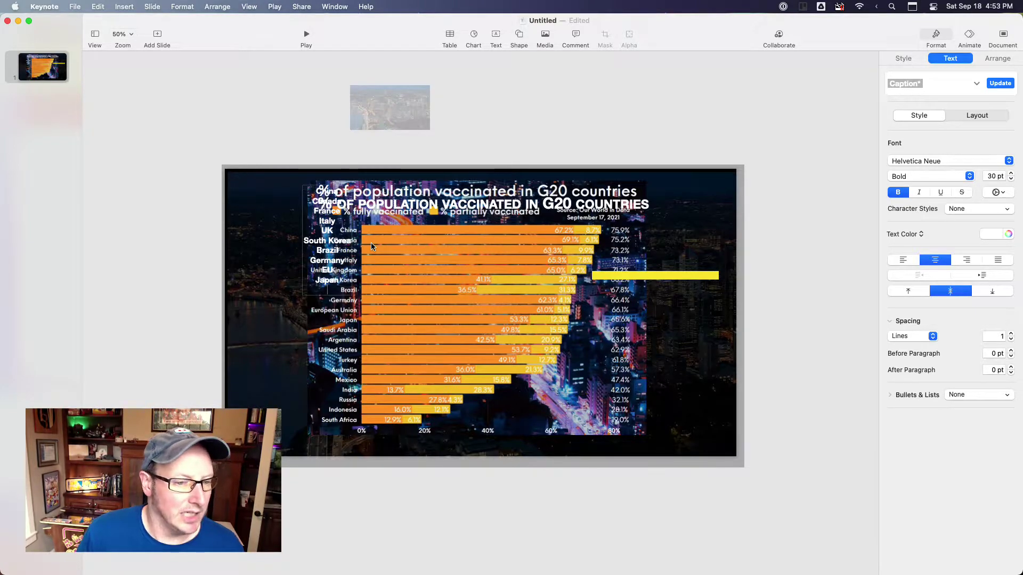
pyautogui.write('Saudi')
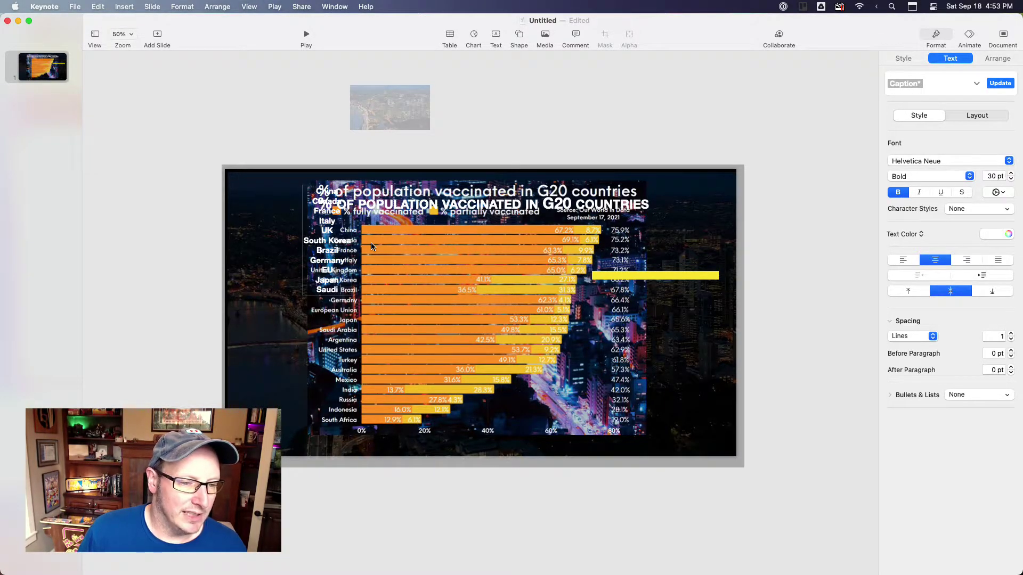
pyautogui.write(' Arabia Argentian')
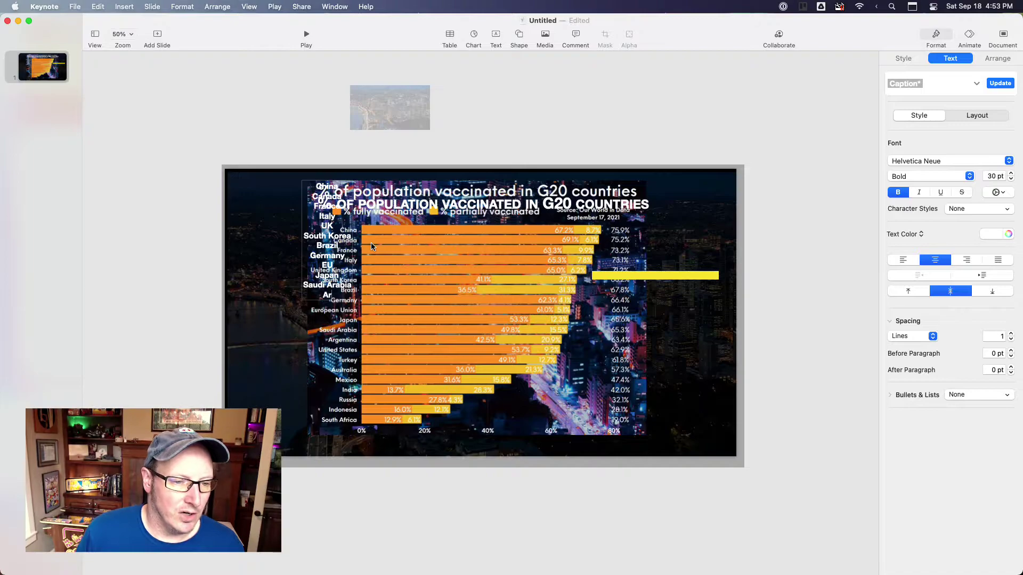
pyautogui.press('BackSpace')
pyautogui.press('BackSpace')
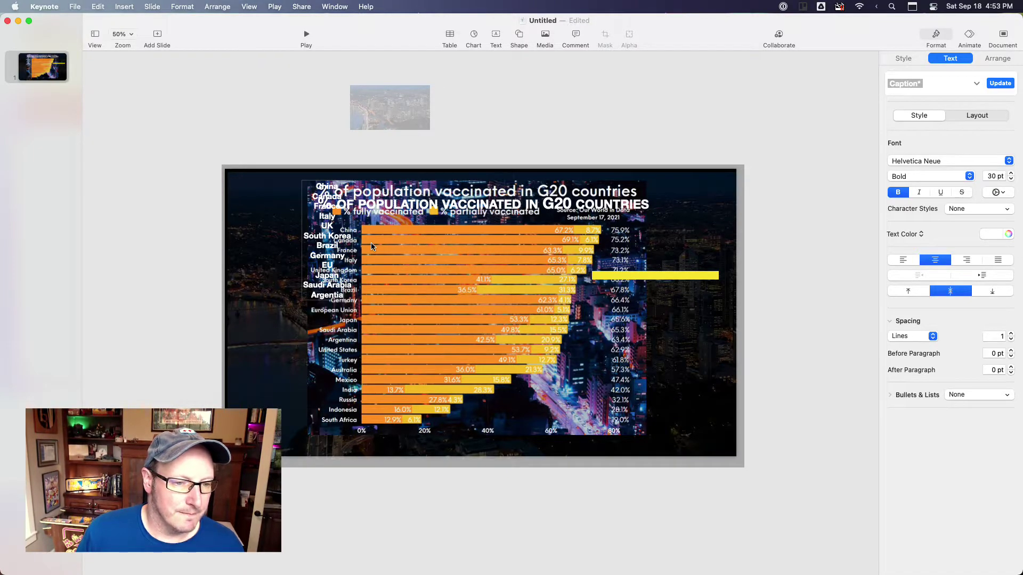
pyautogui.write('na')
pyautogui.press('Return')
# - Add USA, Turkey, Australia and Mexico as further lines of the country list
pyautogui.write('USA')
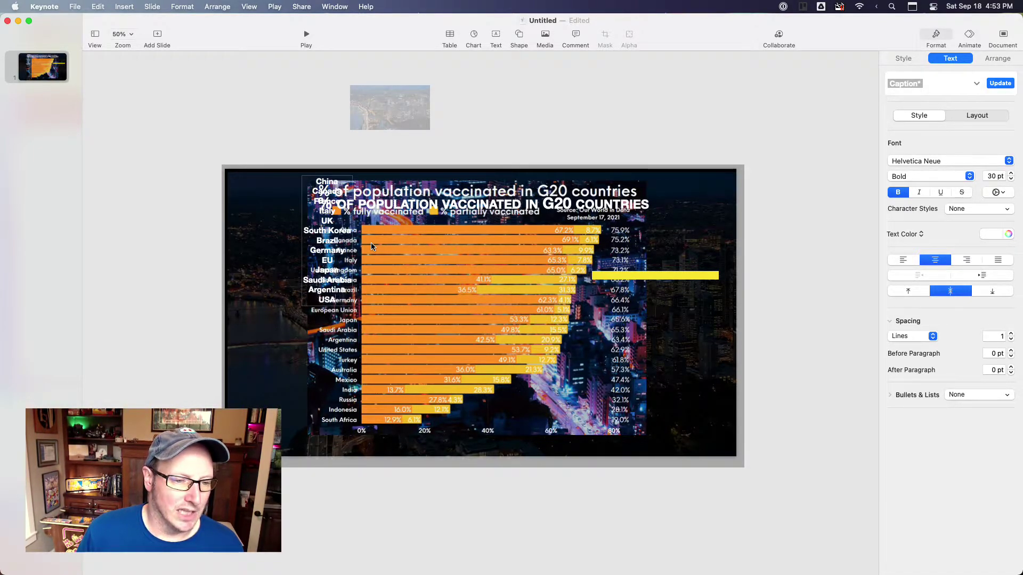
pyautogui.press('Return')
pyautogui.write('Turkey')
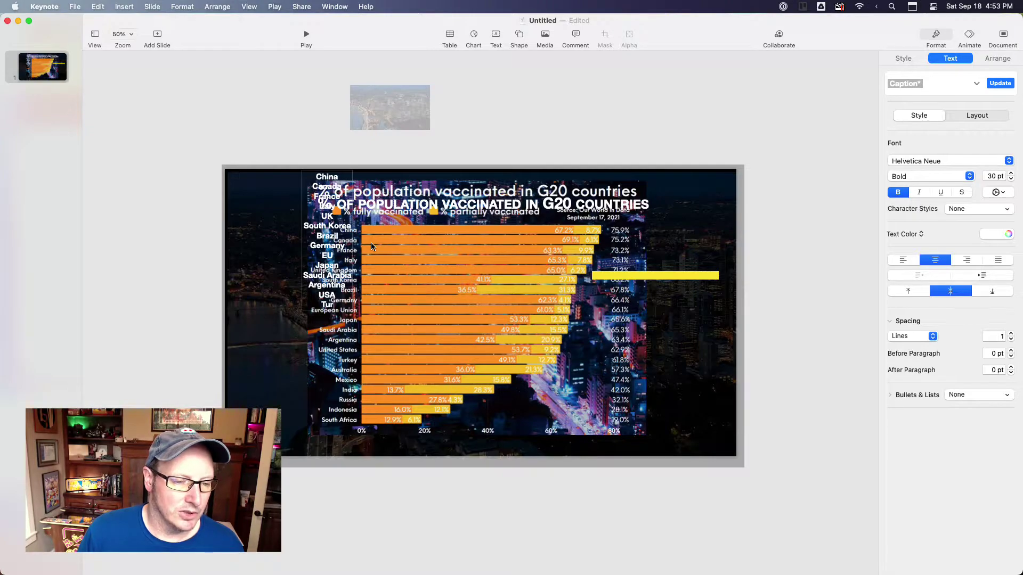
pyautogui.press('Return')
pyautogui.write('Aust')
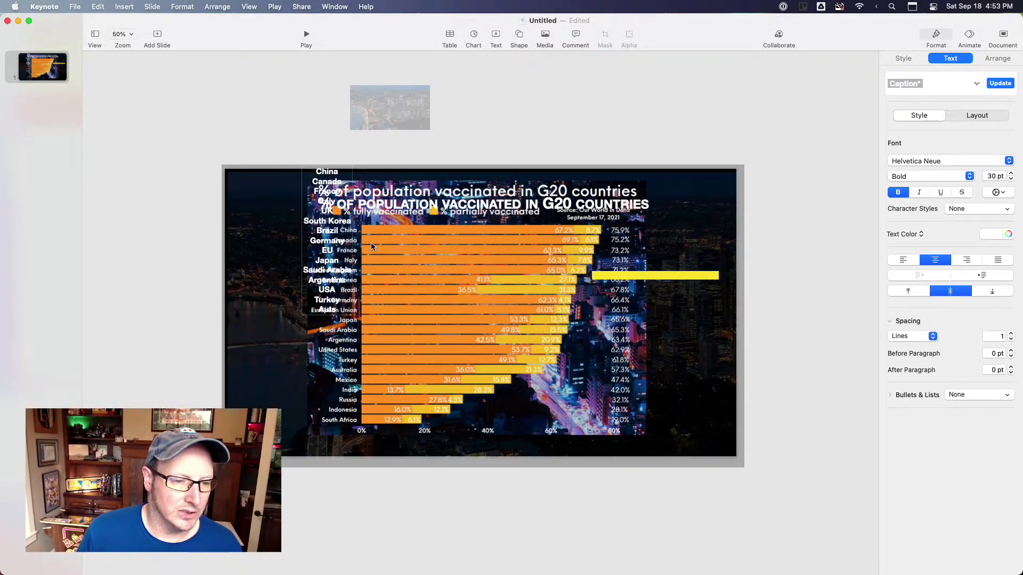
pyautogui.write('rali')
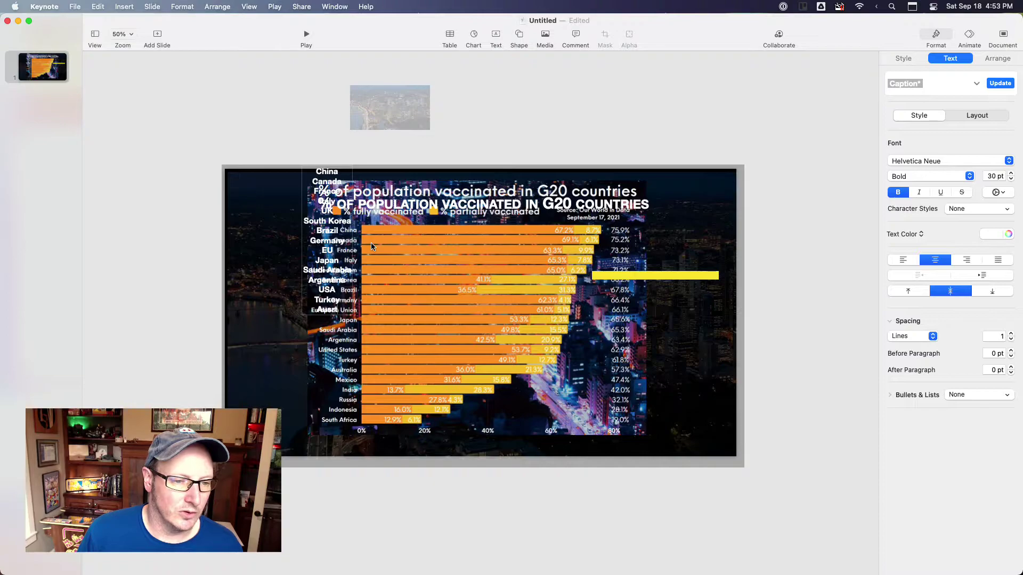
pyautogui.write('a')
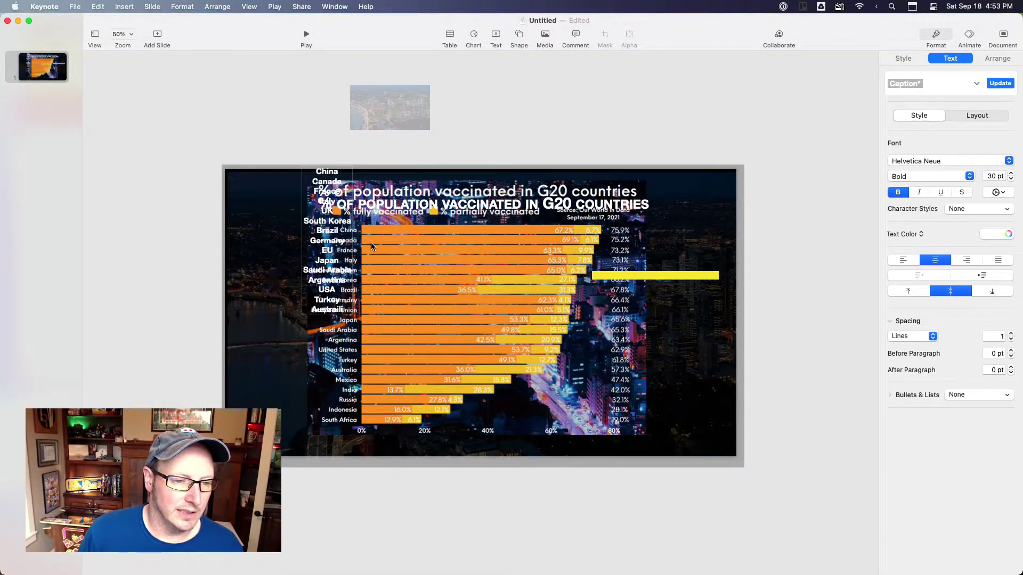
pyautogui.press('Return')
pyautogui.write('Mexic')
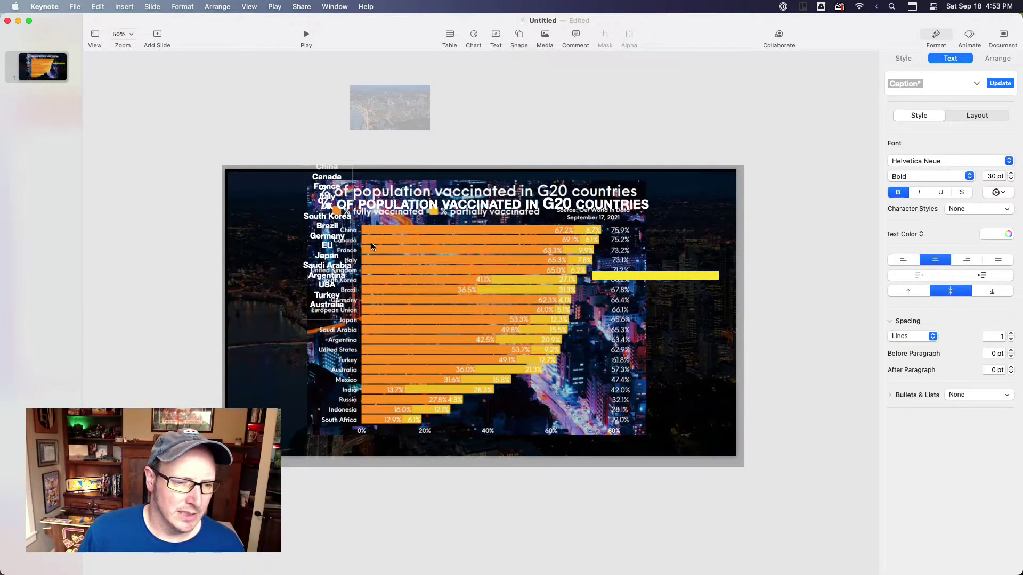
pyautogui.write('o')
pyautogui.press('Return')
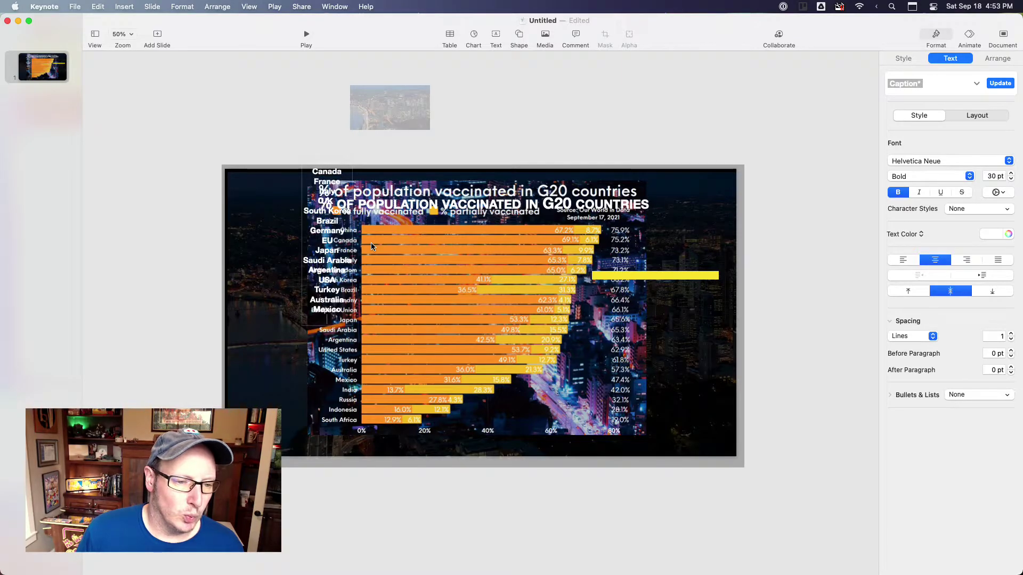
# - Complete the country list with India, Russia, Indonesia and South Africa on separate lines
pyautogui.write('India')
pyautogui.press('Return')
pyautogui.write('Russia')
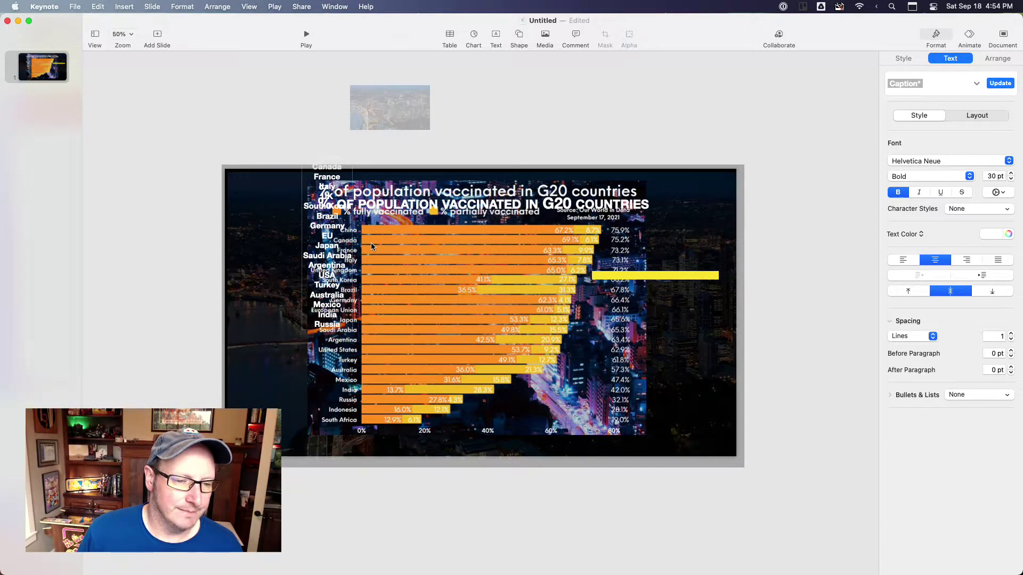
pyautogui.press('Return')
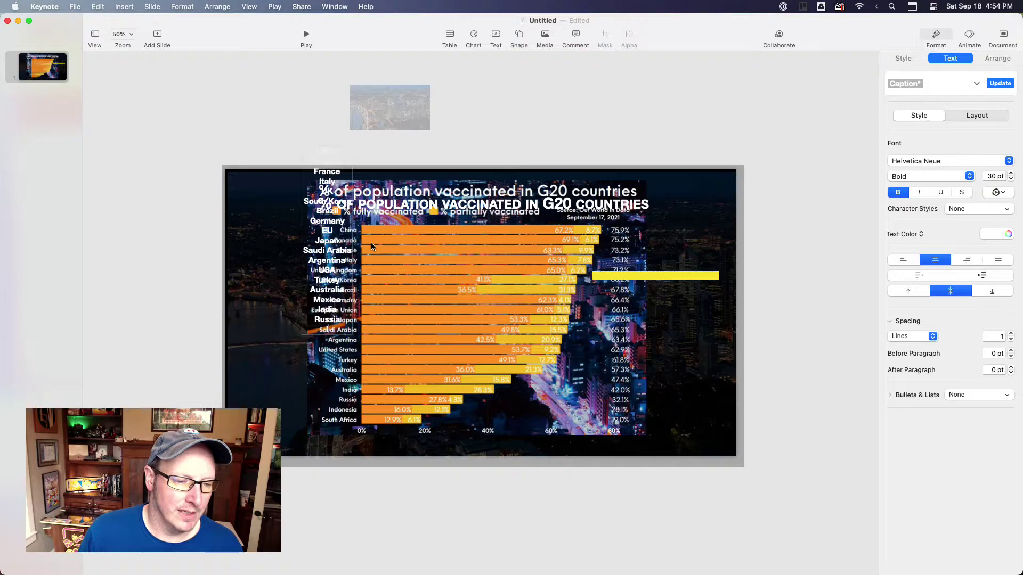
pyautogui.write('Indonesia')
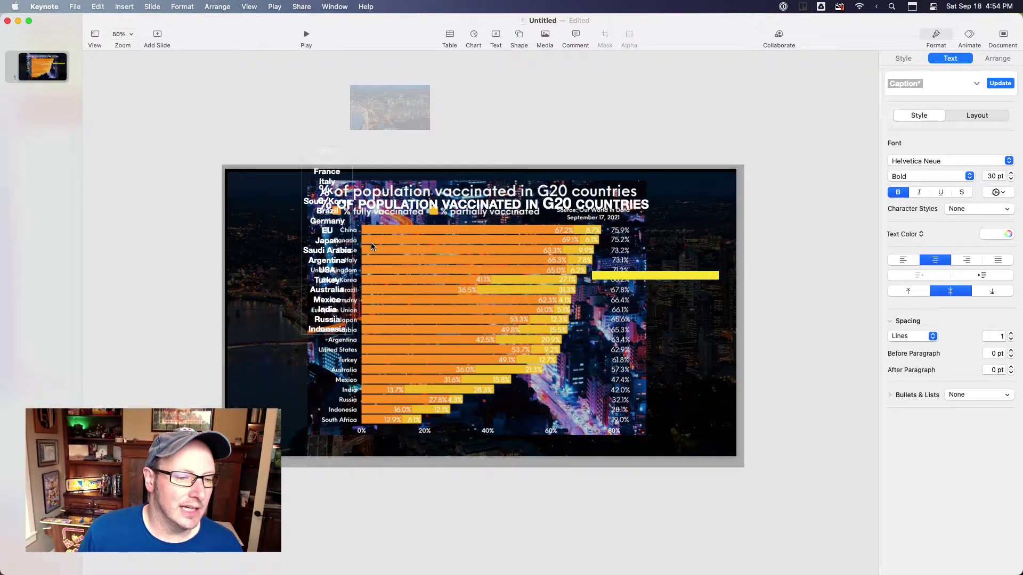
pyautogui.press('Return')
pyautogui.write('Sou')
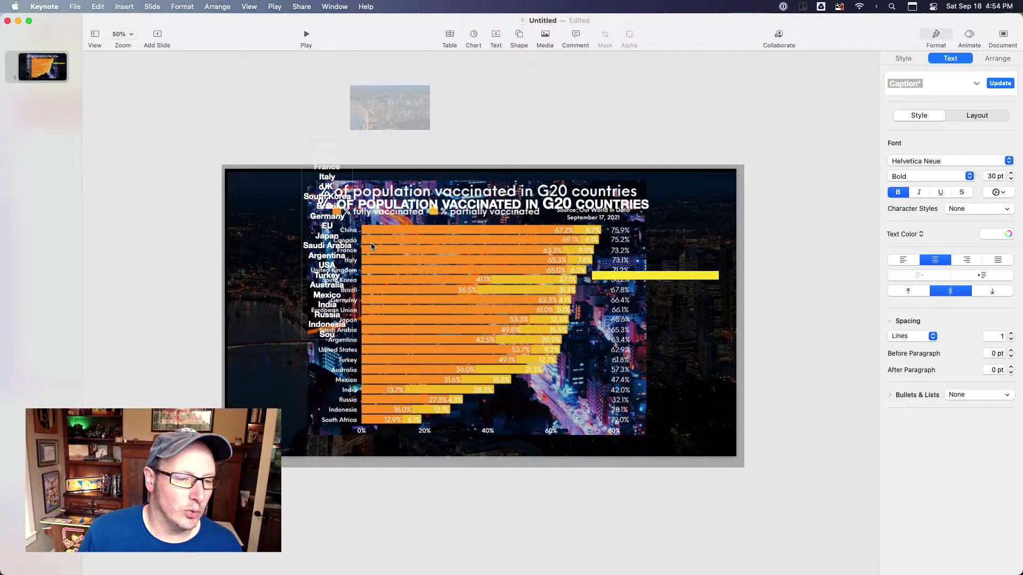
pyautogui.write('th Africa')
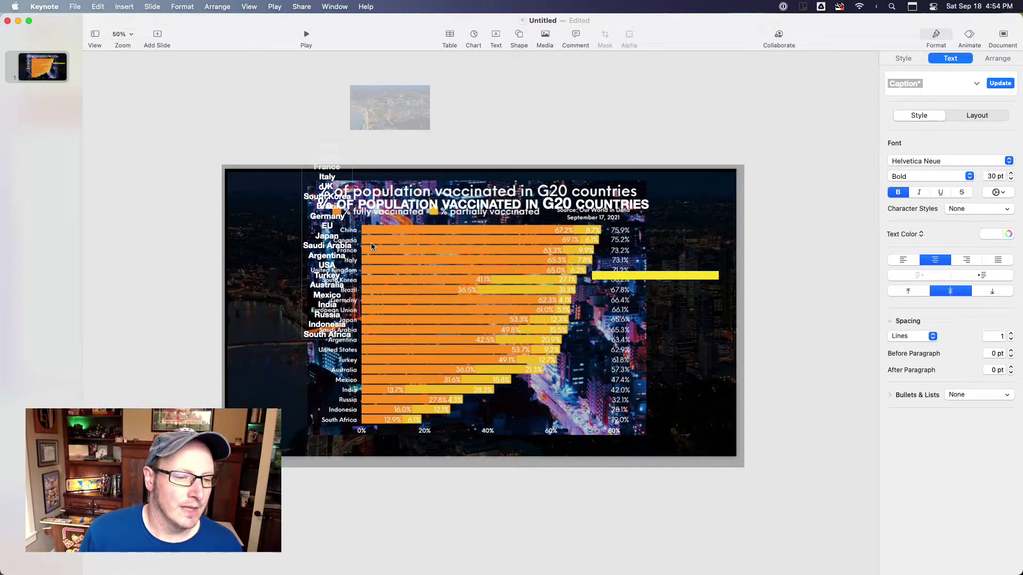
# - Right-align the country list and move it down to line up with the chart image's country labels
pyautogui.press('super+a')
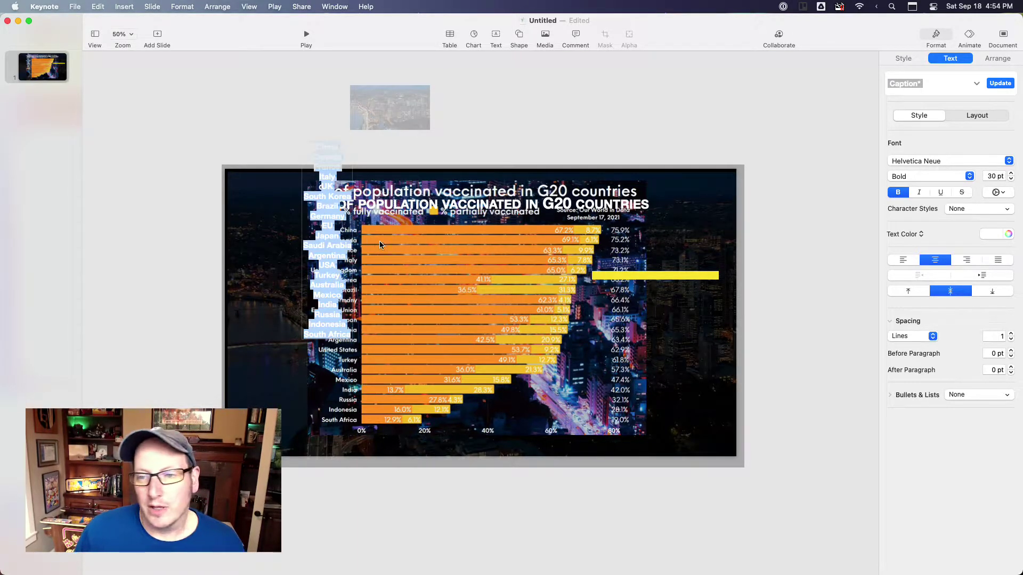
pyautogui.click(967, 261)
pyautogui.click(643, 325)
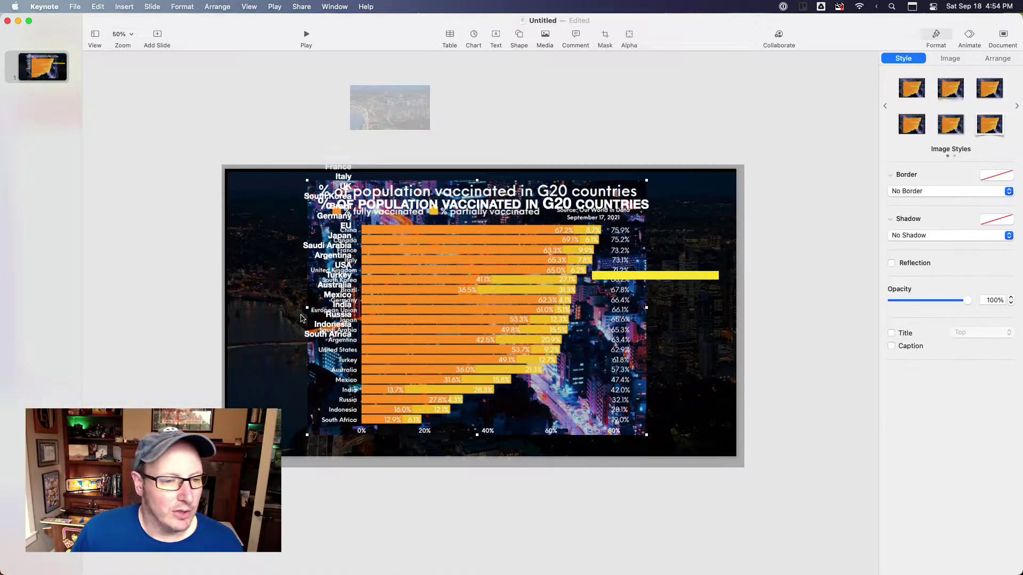
pyautogui.click(342, 296)
pyautogui.moveTo(342, 296); pyautogui.dragTo(345, 380)
# - Set the capitalization of the whole country list to Small Caps
pyautogui.doubleClick(344, 380)
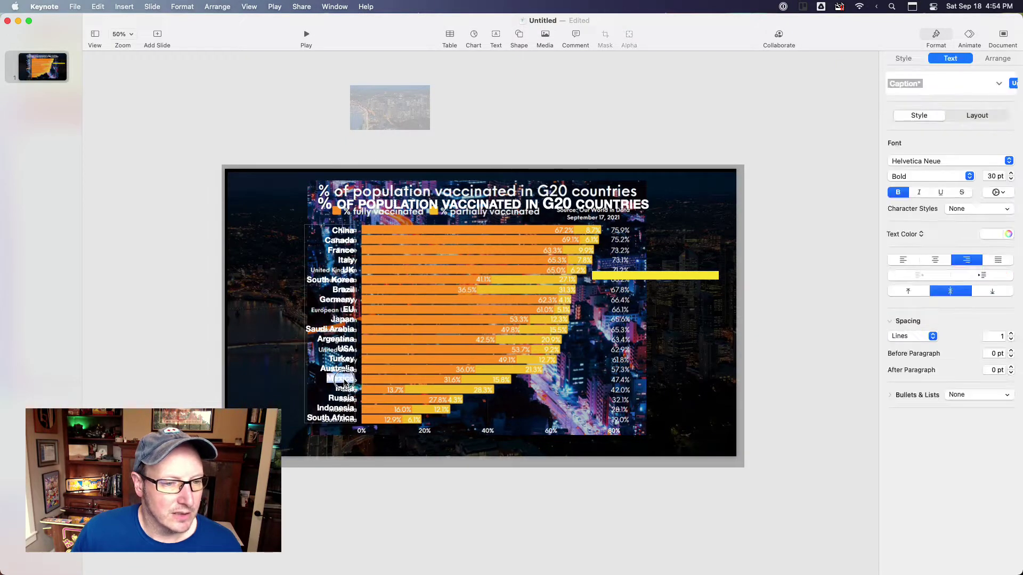
pyautogui.press('super+a')
pyautogui.click(1008, 235)
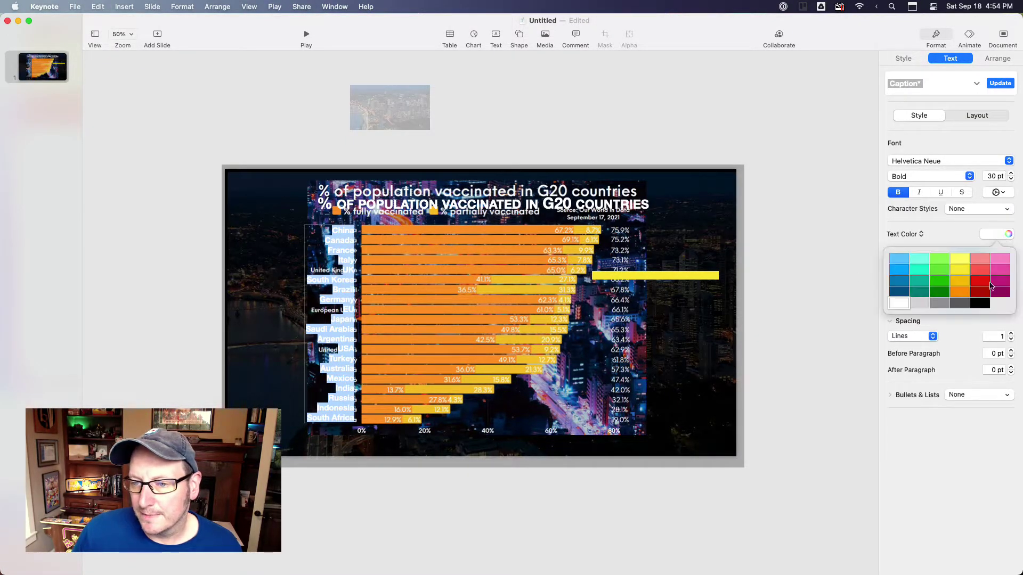
pyautogui.click(1001, 193)
pyautogui.click(968, 286)
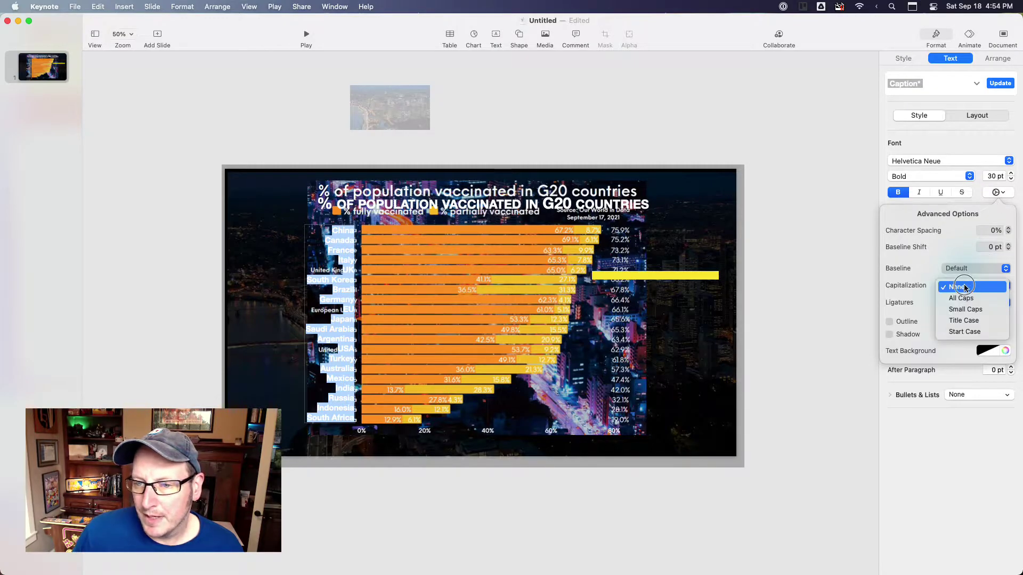
pyautogui.click(966, 309)
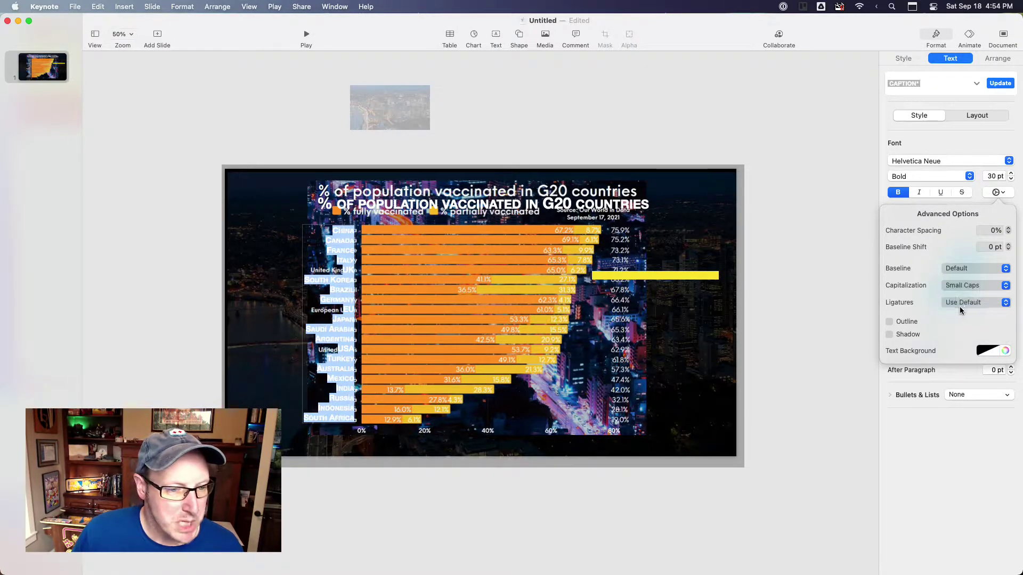
pyautogui.click(518, 499)
# - Set the line spacing of all the country names to 1.1
pyautogui.moveTo(334, 316)
pyautogui.mouseDown()
pyautogui.moveTo(345, 313)
pyautogui.moveTo(336, 315)
pyautogui.mouseUp()
pyautogui.doubleClick(336, 315)
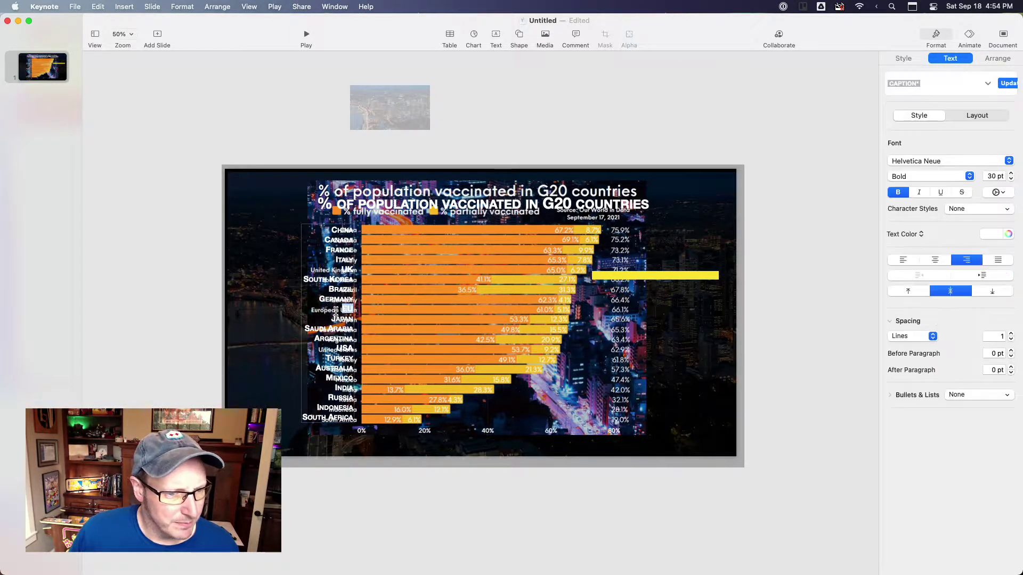
pyautogui.press('super+a')
pyautogui.click(1010, 333)
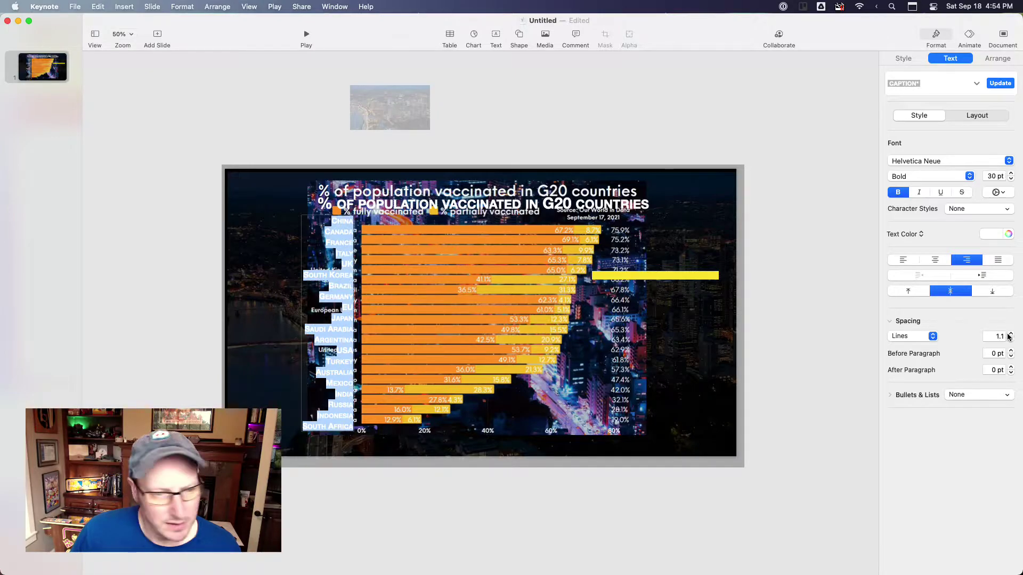
pyautogui.click(519, 524)
# - Shift the country list slightly left and move the reference chart image down until it no longer covers the list
pyautogui.moveTo(341, 390)
pyautogui.mouseDown()
pyautogui.moveTo(338, 405)
pyautogui.moveTo(334, 382)
pyautogui.mouseUp()
pyautogui.moveTo(430, 344); pyautogui.dragTo(552, 574)
pyautogui.click(320, 408)
pyautogui.moveTo(322, 408); pyautogui.dragTo(320, 410)
# - Set the font size of all the country names to 28 pt
pyautogui.press('Return')
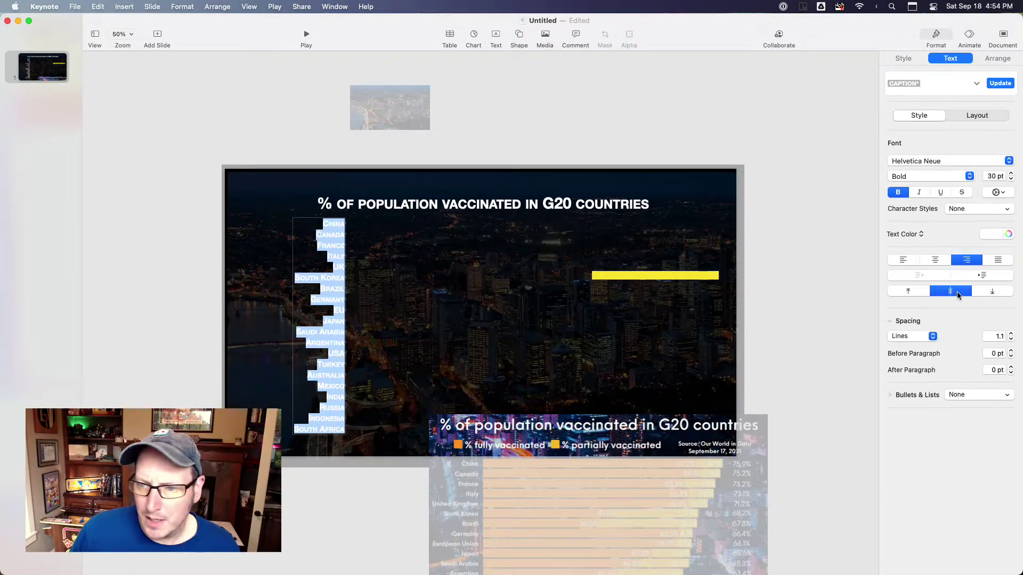
pyautogui.click(984, 176)
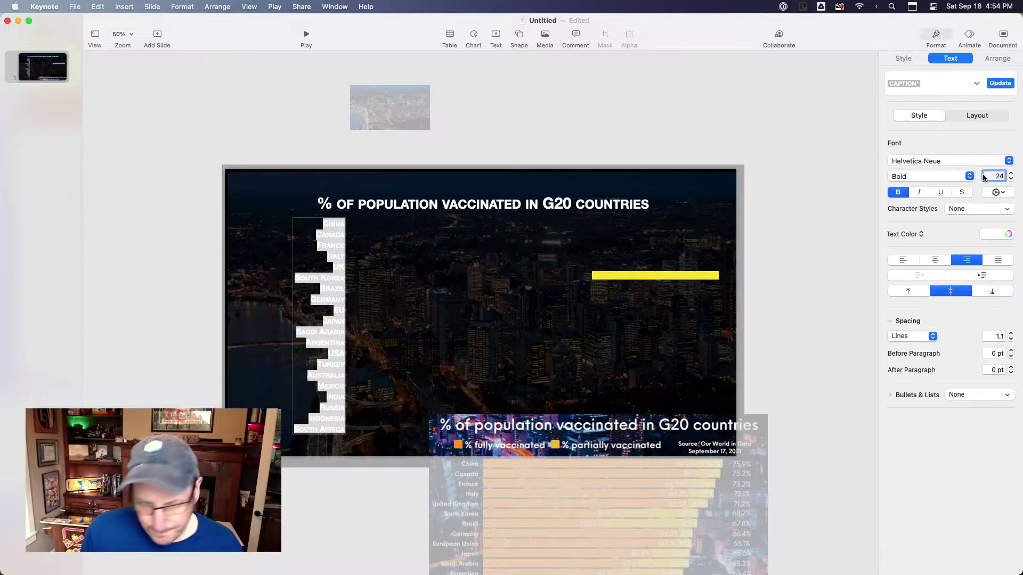
pyautogui.write('24')
pyautogui.press('Return')
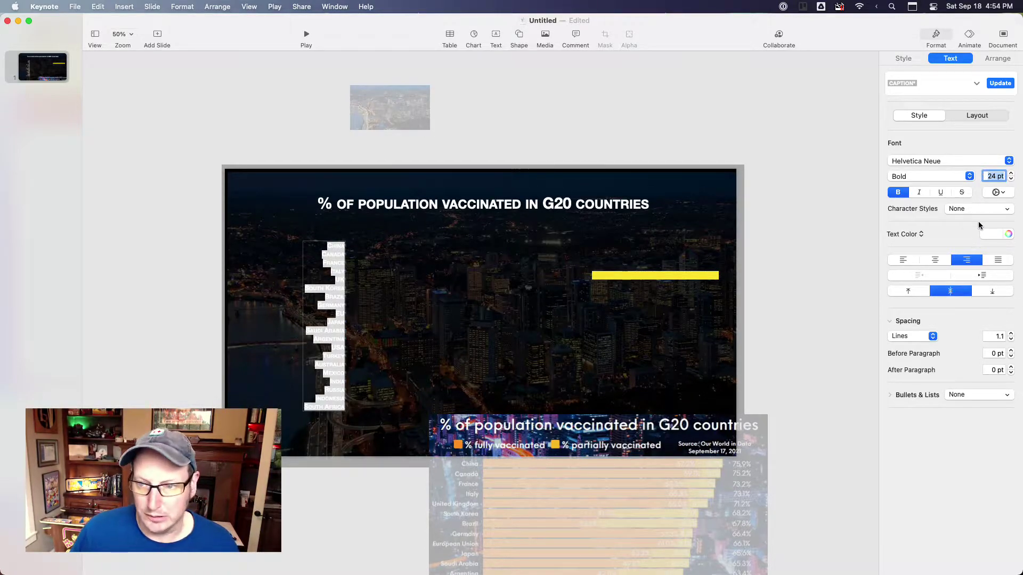
pyautogui.write('28')
pyautogui.press('Return')
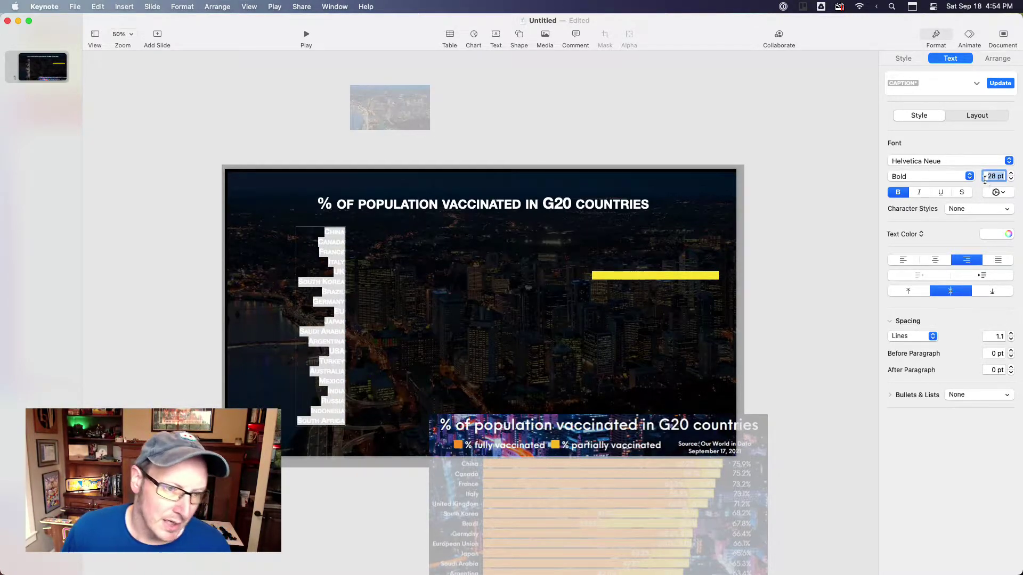
pyautogui.click(347, 481)
# - Bring the reference chart image back up onto the right half of the slide and move the country list further left
pyautogui.click(337, 360)
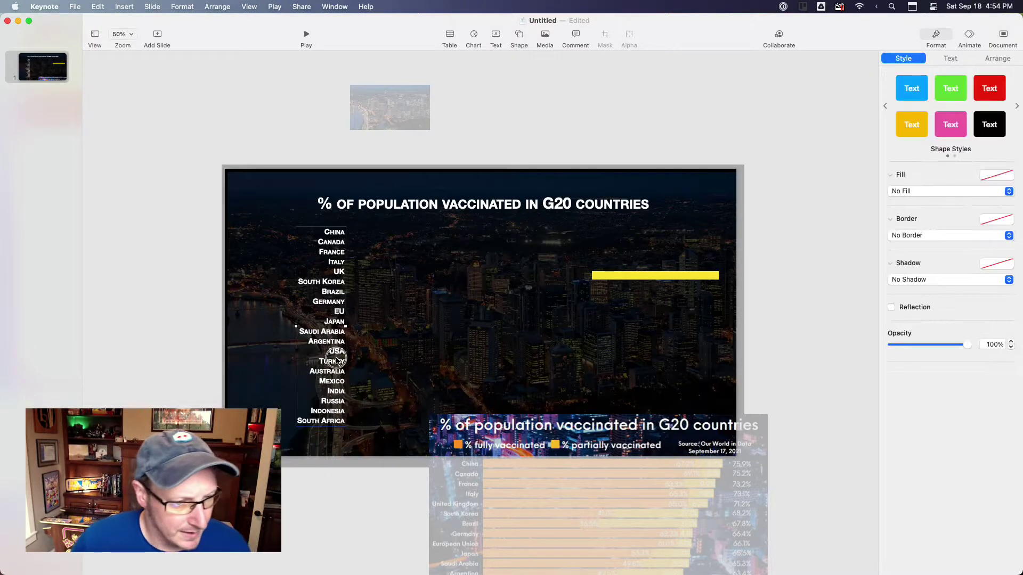
pyautogui.moveTo(338, 360); pyautogui.dragTo(338, 359)
pyautogui.doubleClick(336, 357)
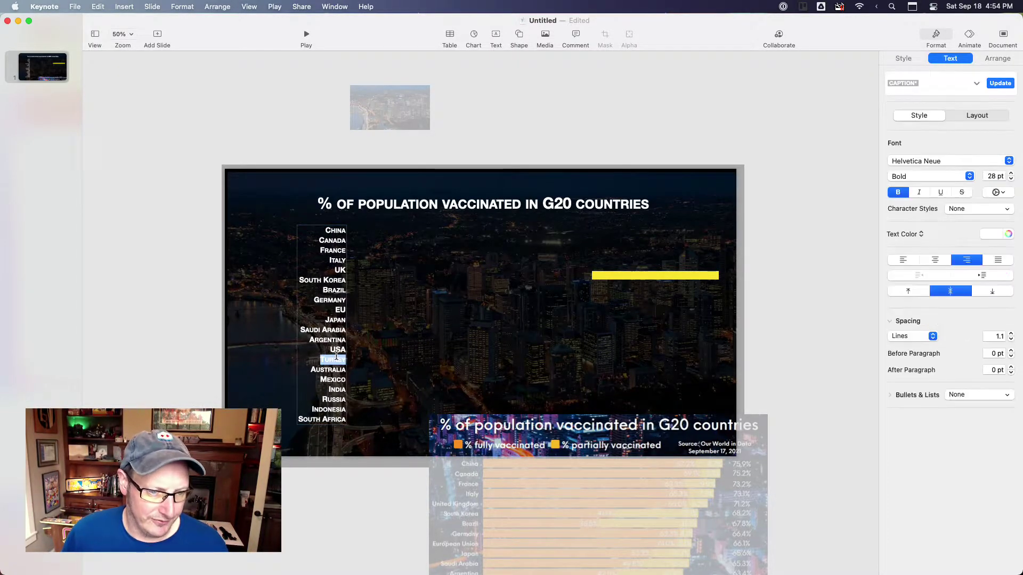
pyautogui.moveTo(335, 460); pyautogui.dragTo(361, 497)
pyautogui.moveTo(504, 505); pyautogui.dragTo(490, 296)
pyautogui.moveTo(521, 399); pyautogui.dragTo(519, 370)
pyautogui.moveTo(354, 403); pyautogui.dragTo(326, 399)
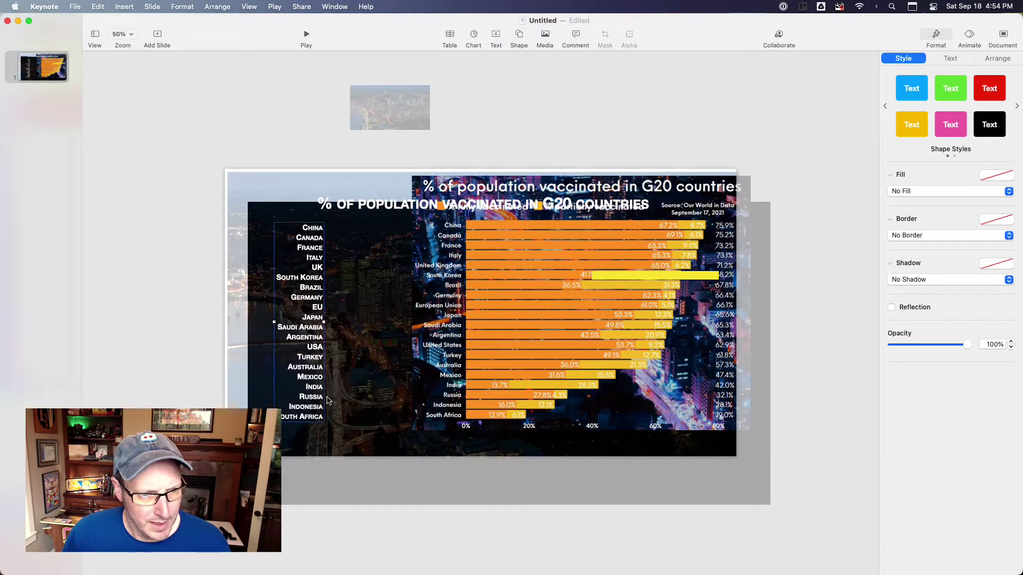
# - Reposition the dimmed city photo so it covers the whole slide
pyautogui.moveTo(382, 483); pyautogui.dragTo(303, 414)
pyautogui.click(309, 333)
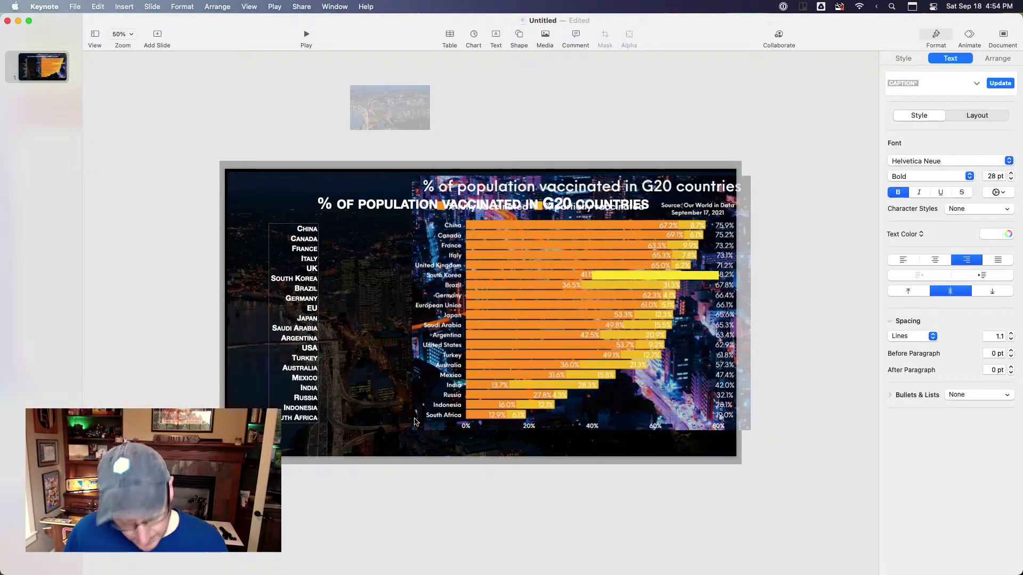
pyautogui.click(324, 478)
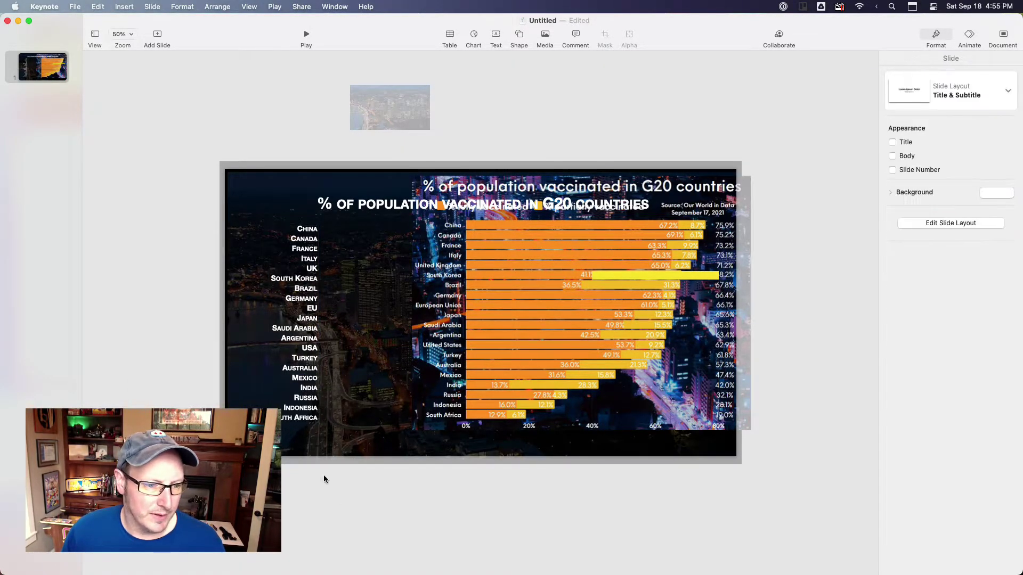
# - Duplicate the country list beside the original and replace the copy's text with 0%
pyautogui.click(313, 435)
pyautogui.click(307, 411)
pyautogui.press('super+c')
pyautogui.press('super+v')
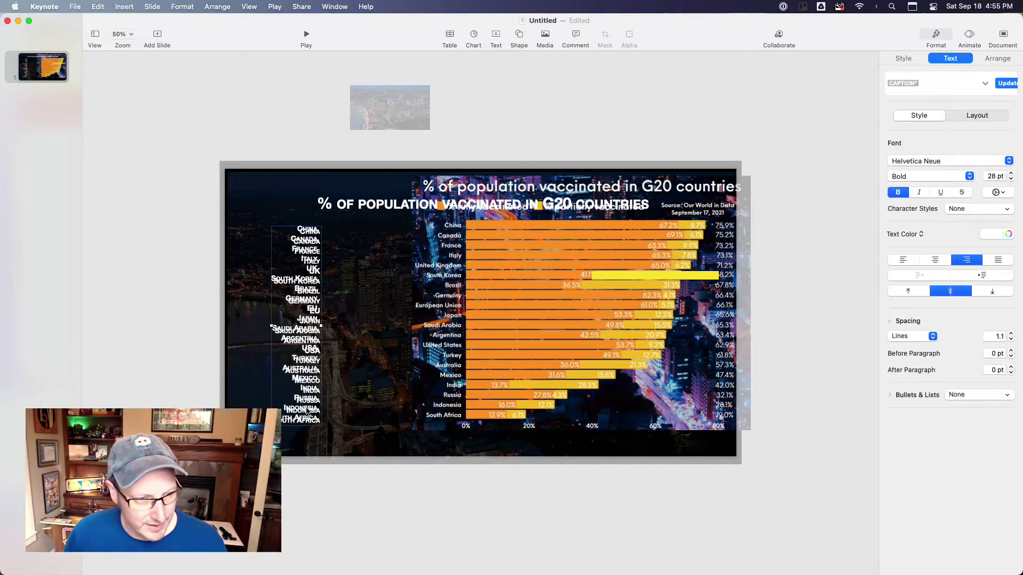
pyautogui.moveTo(307, 411); pyautogui.dragTo(386, 444)
pyautogui.doubleClick(384, 424)
pyautogui.press('super+a')
pyautogui.write('0')
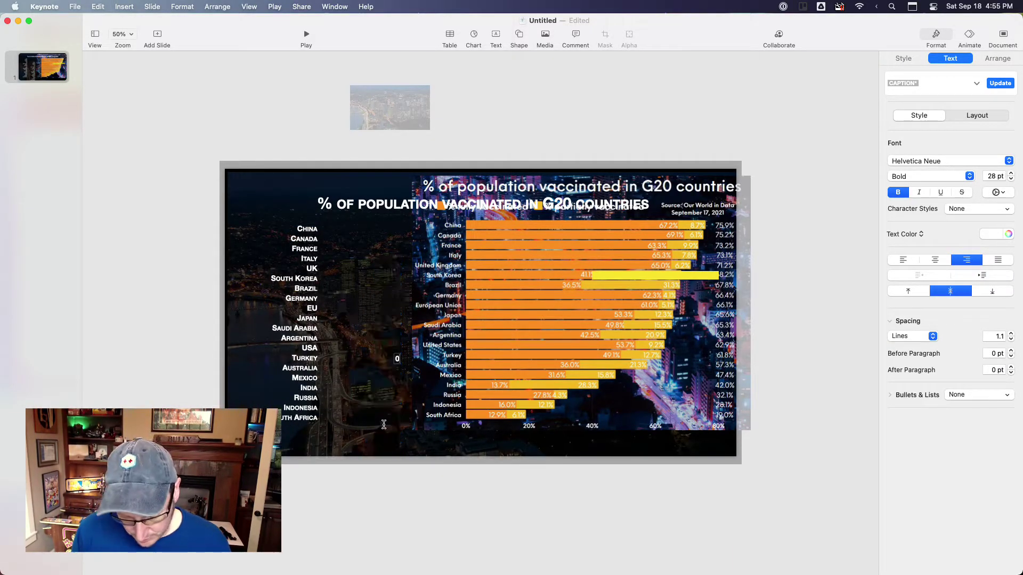
pyautogui.write('%')
pyautogui.click(354, 465)
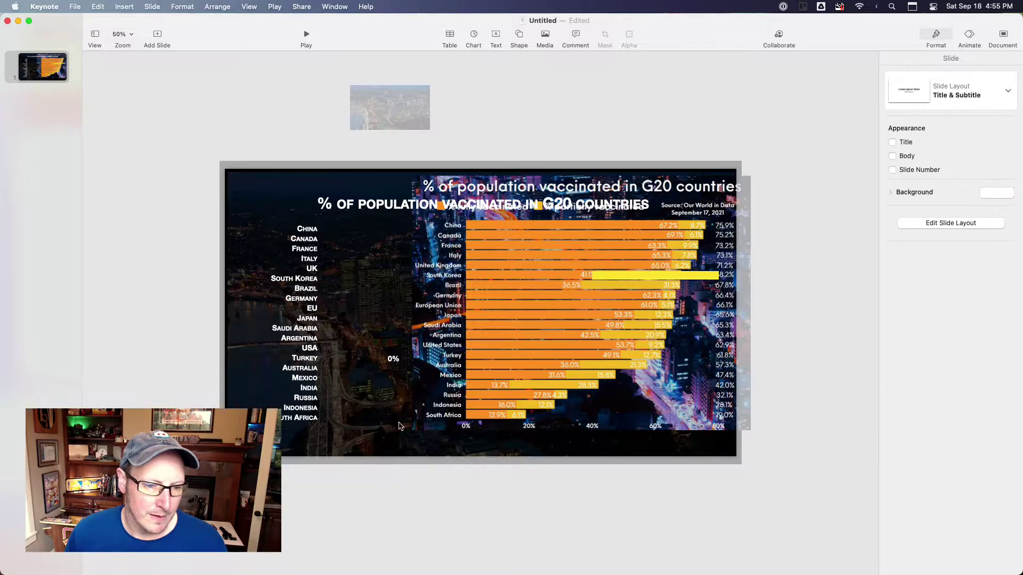
# - Place the 0% label near the slide's lower edge and add a copy to its right reading 20%
pyautogui.moveTo(392, 359); pyautogui.dragTo(446, 443)
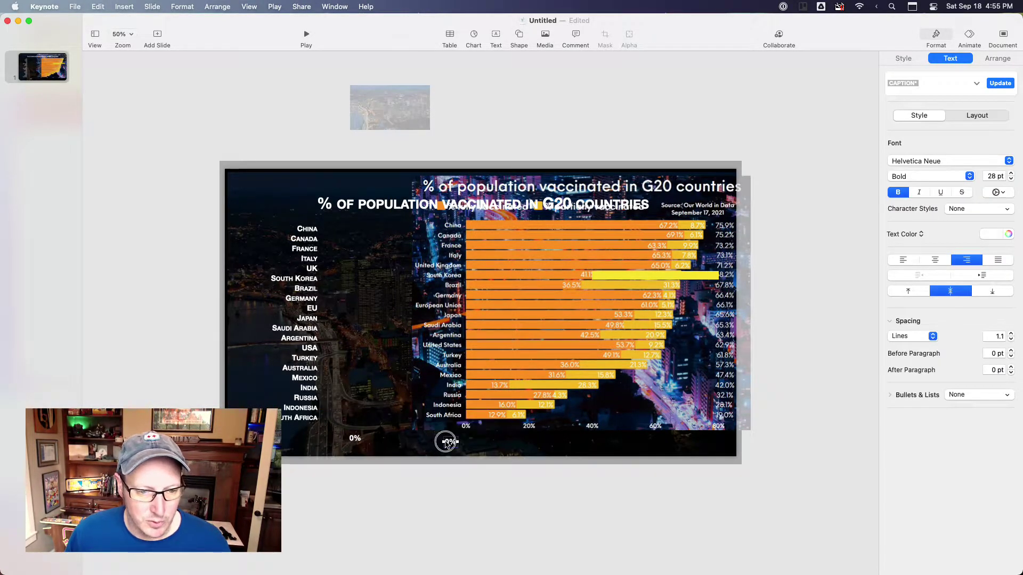
pyautogui.doubleClick(447, 443)
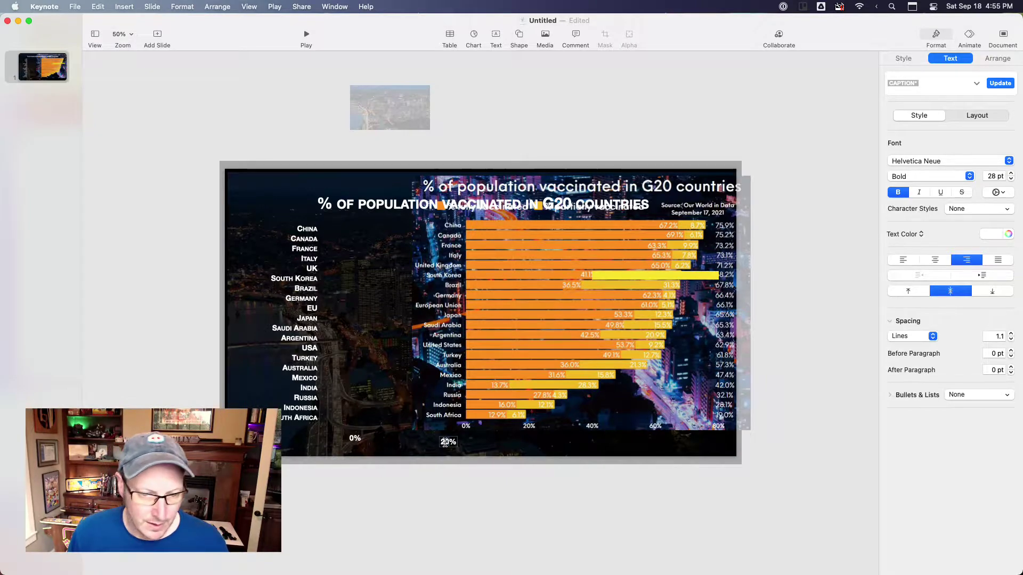
pyautogui.click(505, 480)
# - Add two more copies of the percentage label further right along the axis, reading 60% and 100%
pyautogui.click(353, 440)
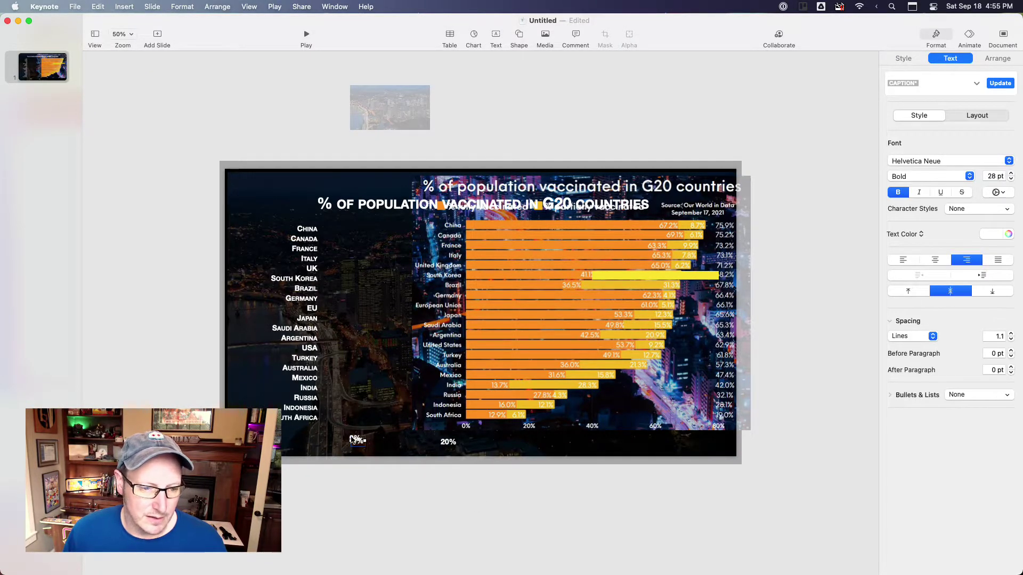
pyautogui.moveTo(353, 440); pyautogui.dragTo(524, 442)
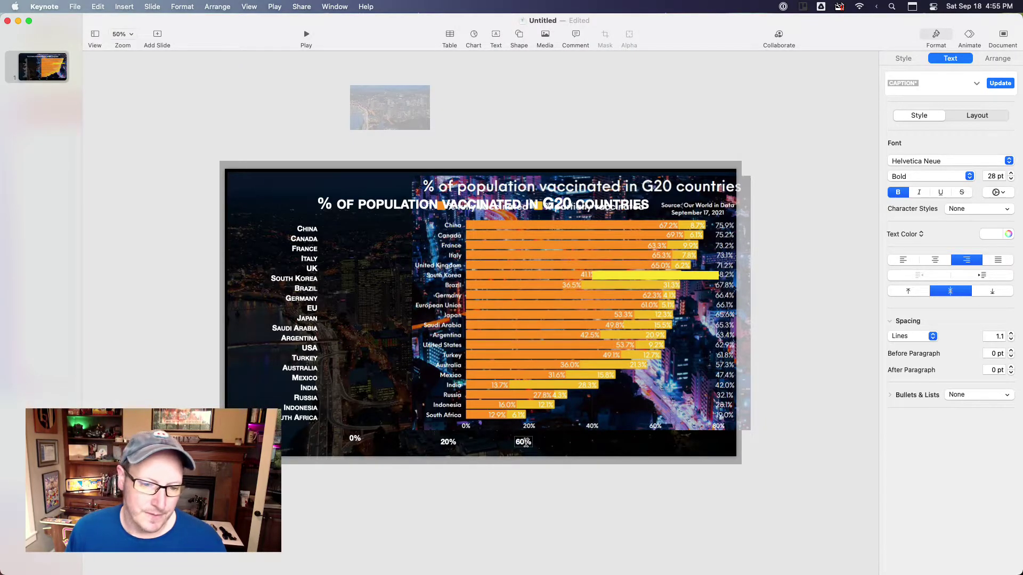
pyautogui.click(525, 512)
pyautogui.click(523, 442)
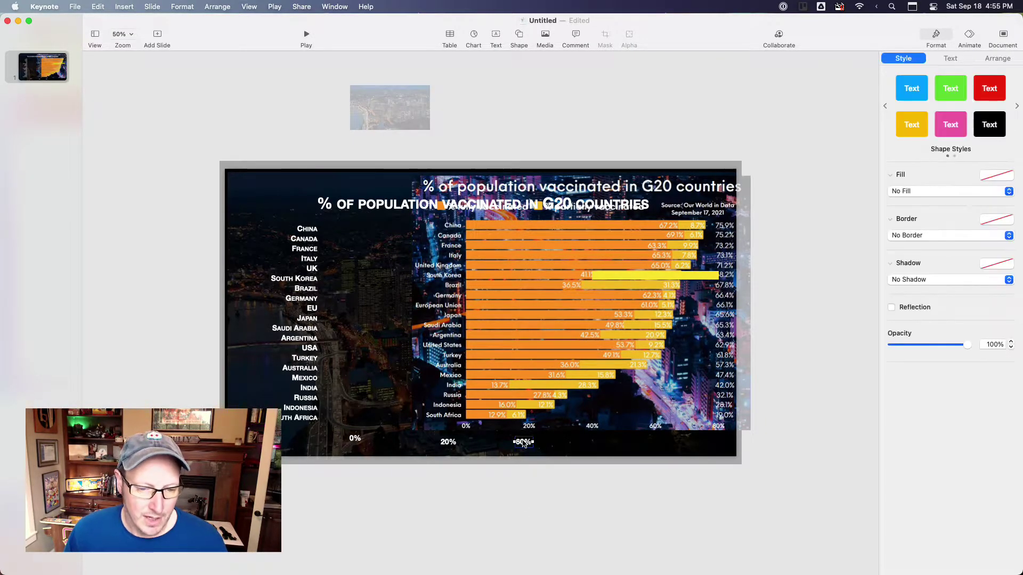
pyautogui.moveTo(523, 442); pyautogui.dragTo(666, 445)
pyautogui.doubleClick(663, 446)
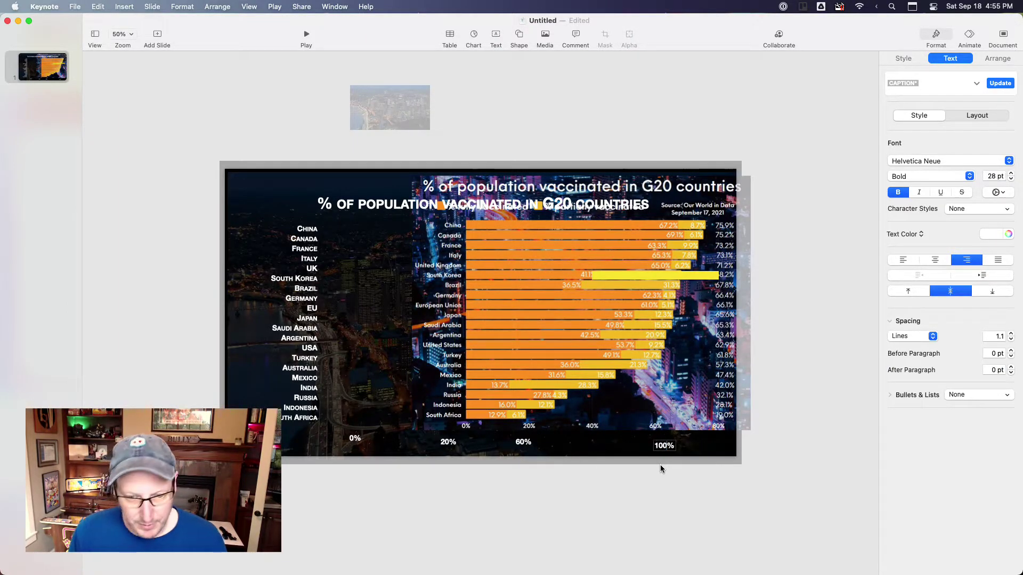
pyautogui.click(533, 485)
# - Change the 20% axis label to 30%
pyautogui.click(522, 443)
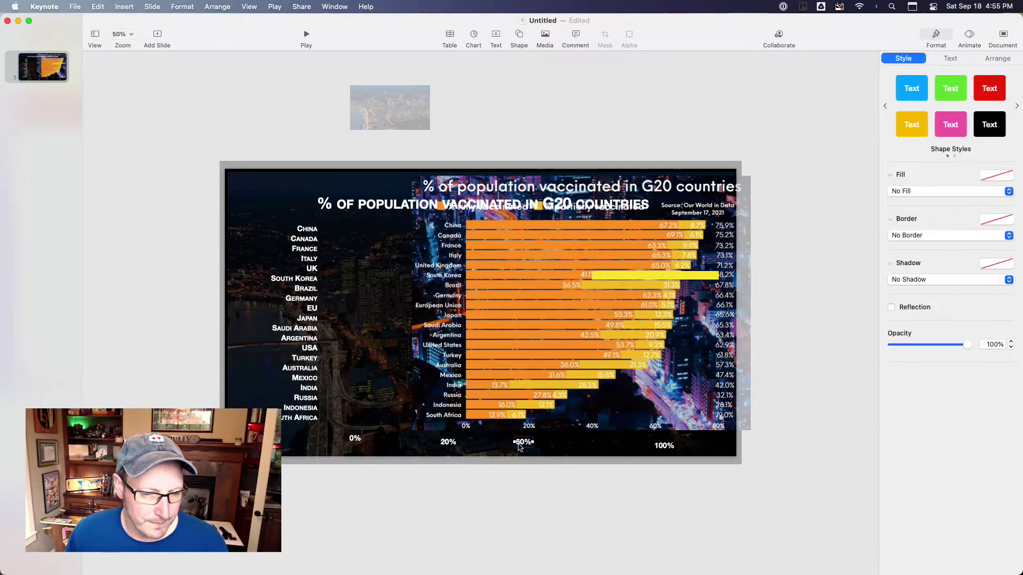
pyautogui.doubleClick(521, 442)
pyautogui.click(452, 445)
pyautogui.click(449, 443)
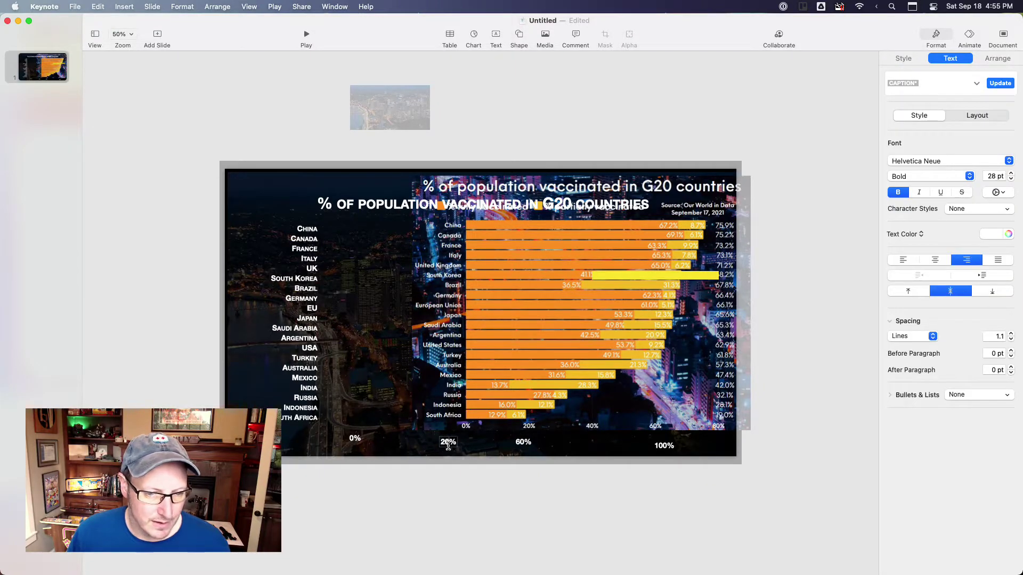
pyautogui.doubleClick(433, 444)
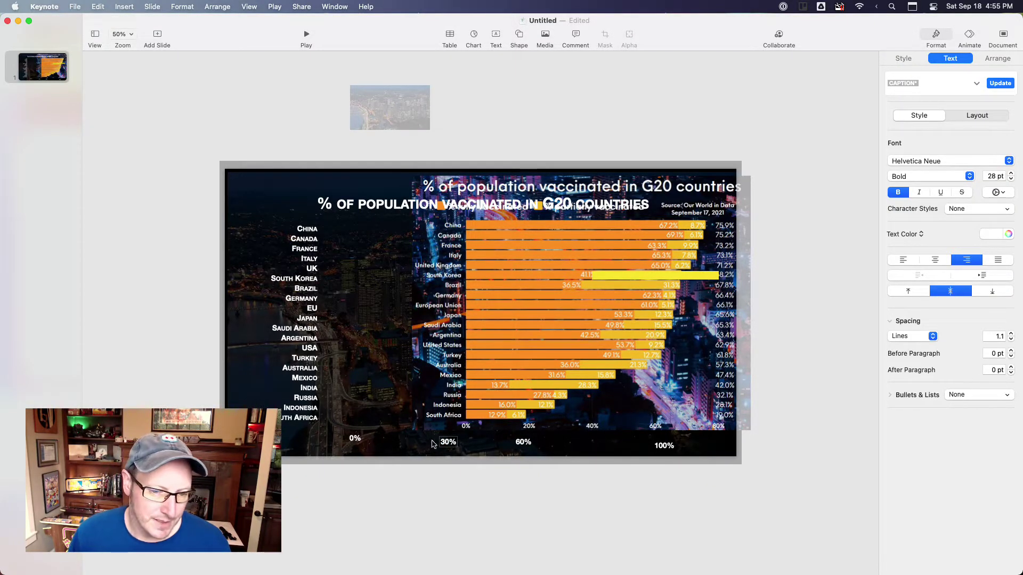
pyautogui.click(508, 523)
# - Spread the 30%, 60% and 100% labels across the axis, level with the 0% label
pyautogui.moveTo(448, 442); pyautogui.dragTo(554, 428)
pyautogui.moveTo(574, 440); pyautogui.dragTo(578, 445)
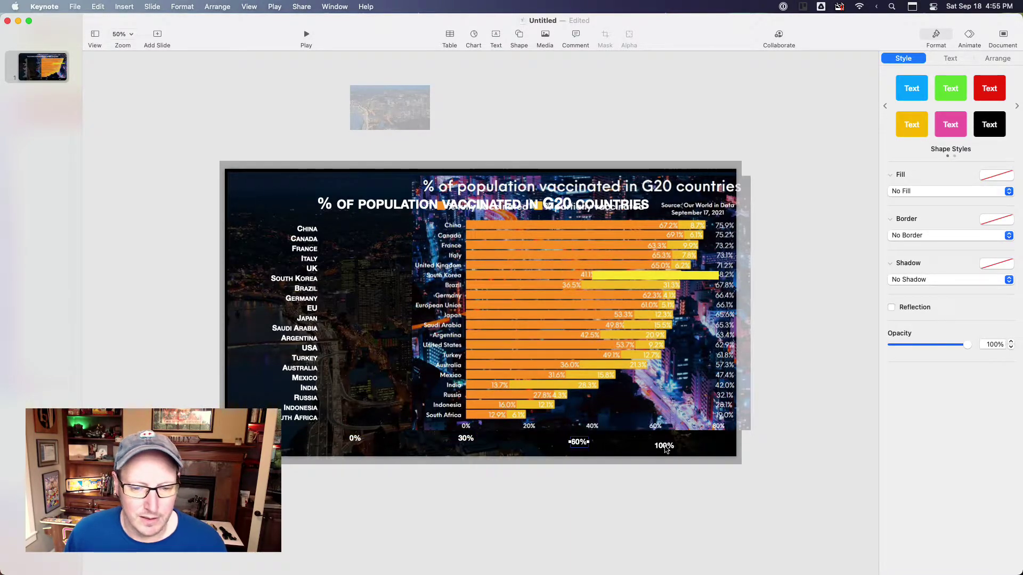
pyautogui.moveTo(665, 448); pyautogui.dragTo(695, 441)
pyautogui.moveTo(574, 442); pyautogui.dragTo(571, 439)
# - Move the reference chart image below the slide, nudge the title up, and shift the country list up and left
pyautogui.moveTo(515, 393); pyautogui.dragTo(542, 574)
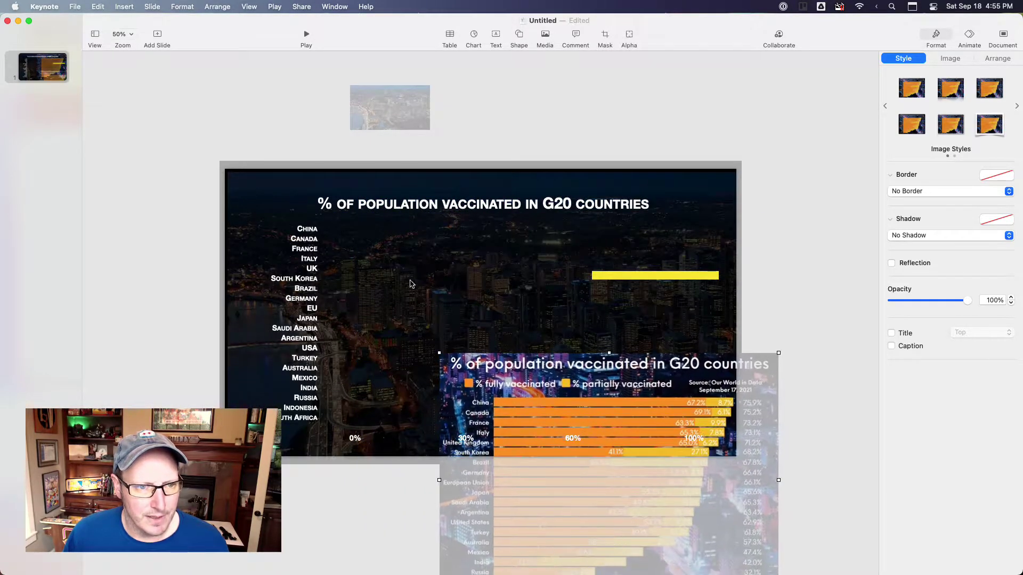
pyautogui.click(401, 203)
pyautogui.moveTo(400, 203); pyautogui.dragTo(400, 200)
pyautogui.moveTo(302, 322); pyautogui.dragTo(293, 315)
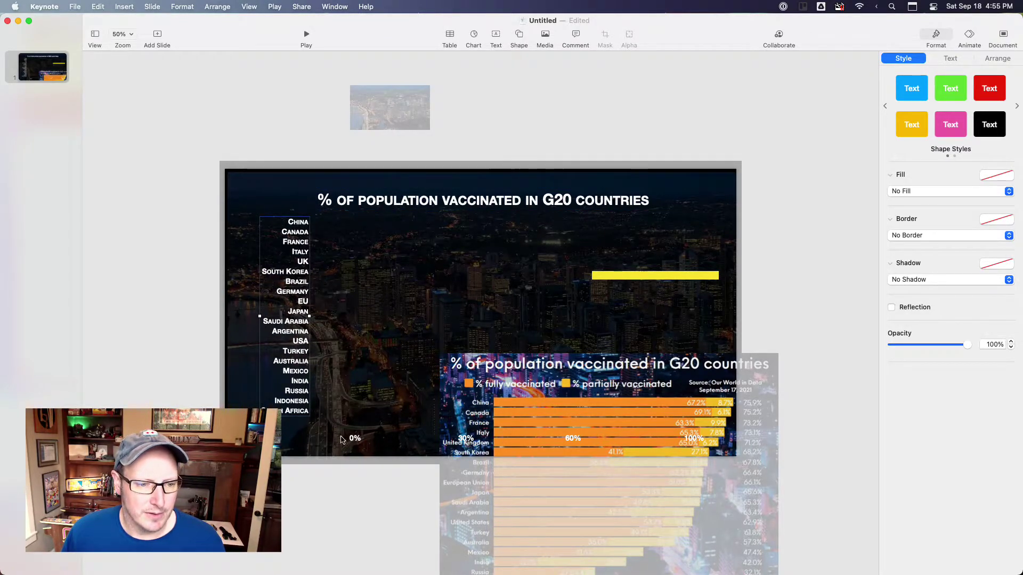
pyautogui.moveTo(535, 360); pyautogui.dragTo(549, 519)
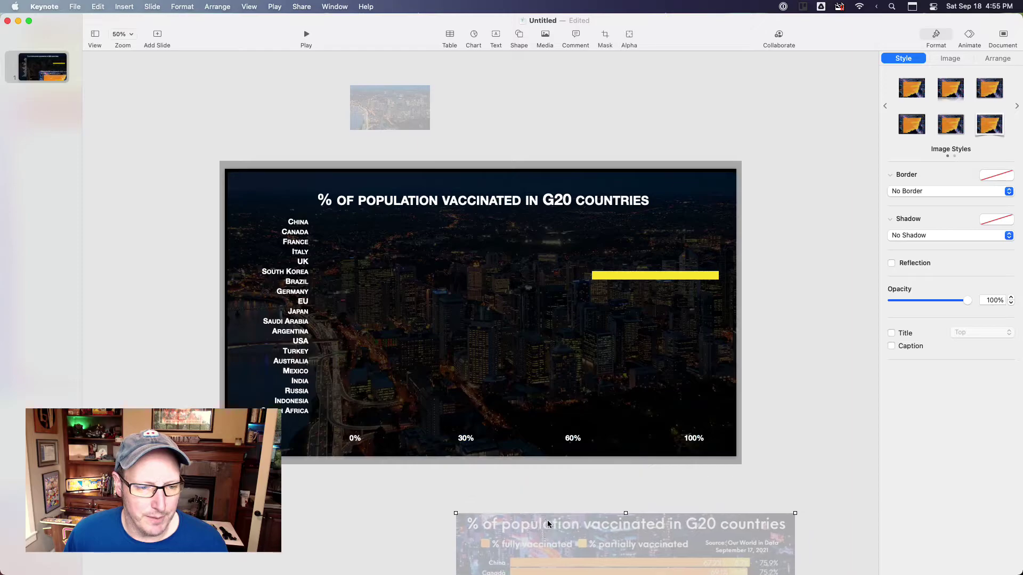
# - Move the 0%, 30%, 60% and 100% axis labels up together, close to the end of the country list
pyautogui.click(362, 439)
pyautogui.click(563, 447)
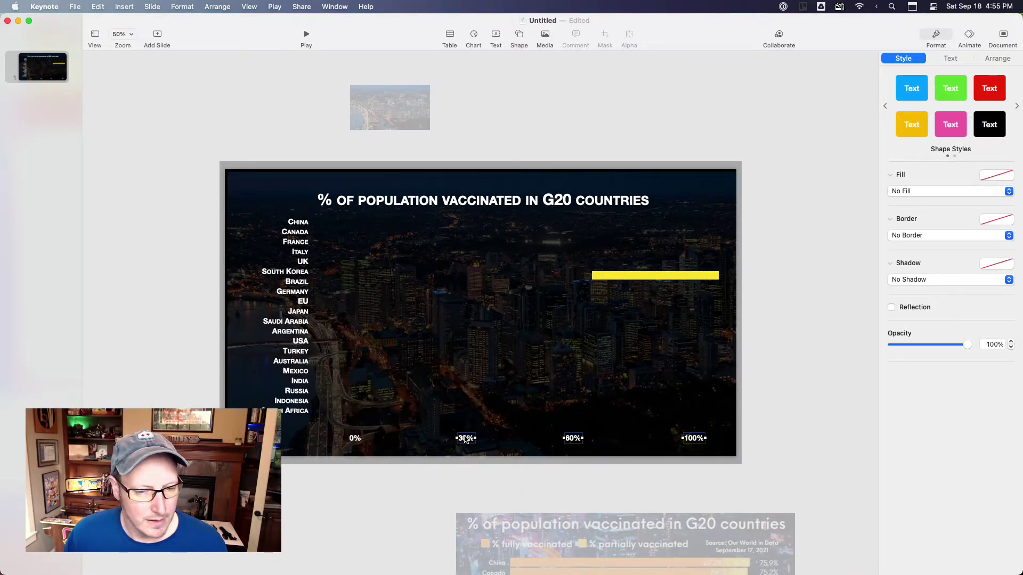
pyautogui.moveTo(349, 443); pyautogui.dragTo(351, 422)
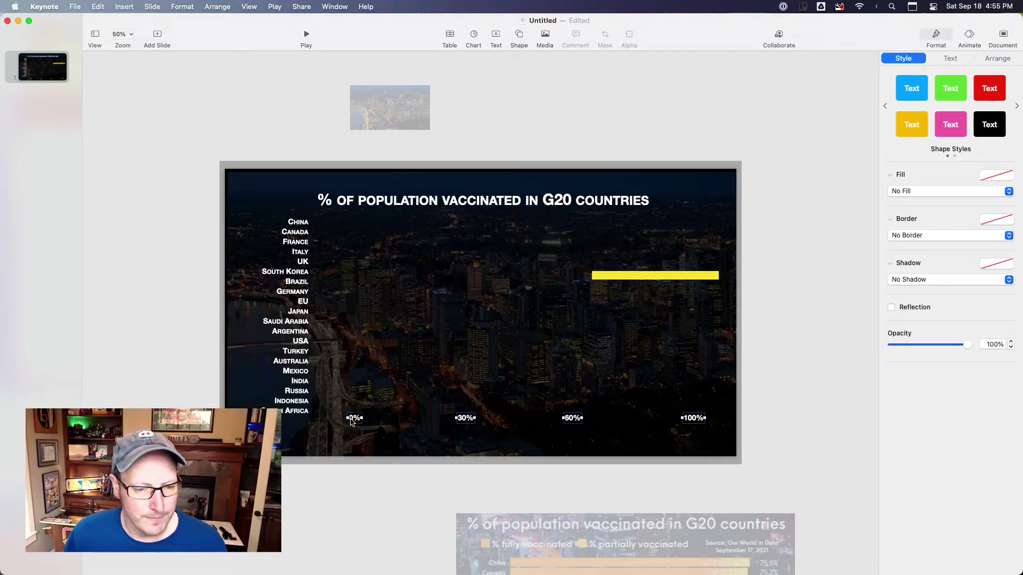
pyautogui.click(402, 495)
# - Bring the reference chart image partly back over the slide's lower edge and nudge the country list slightly up and left
pyautogui.moveTo(493, 521); pyautogui.dragTo(424, 438)
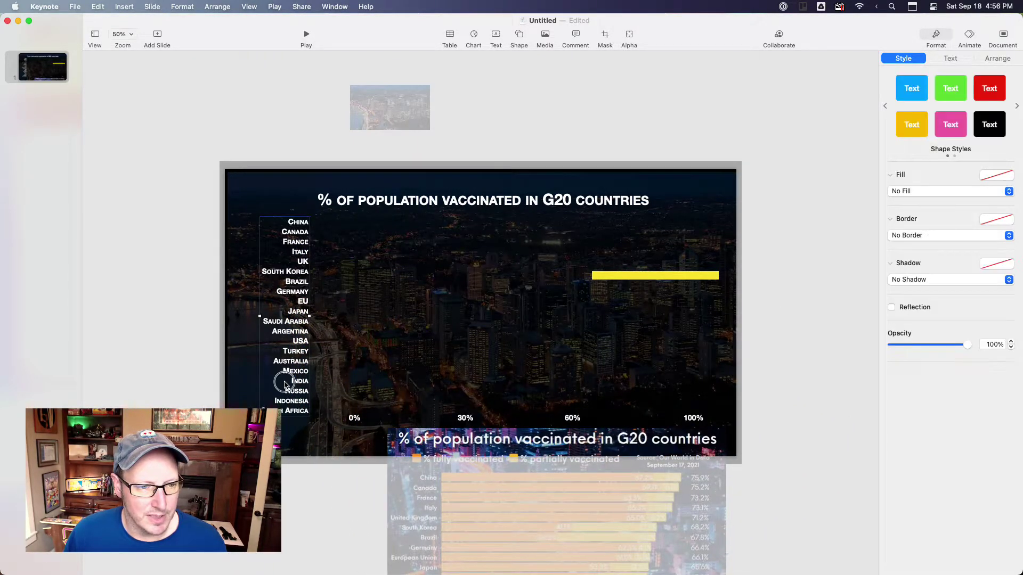
pyautogui.moveTo(285, 383); pyautogui.dragTo(285, 380)
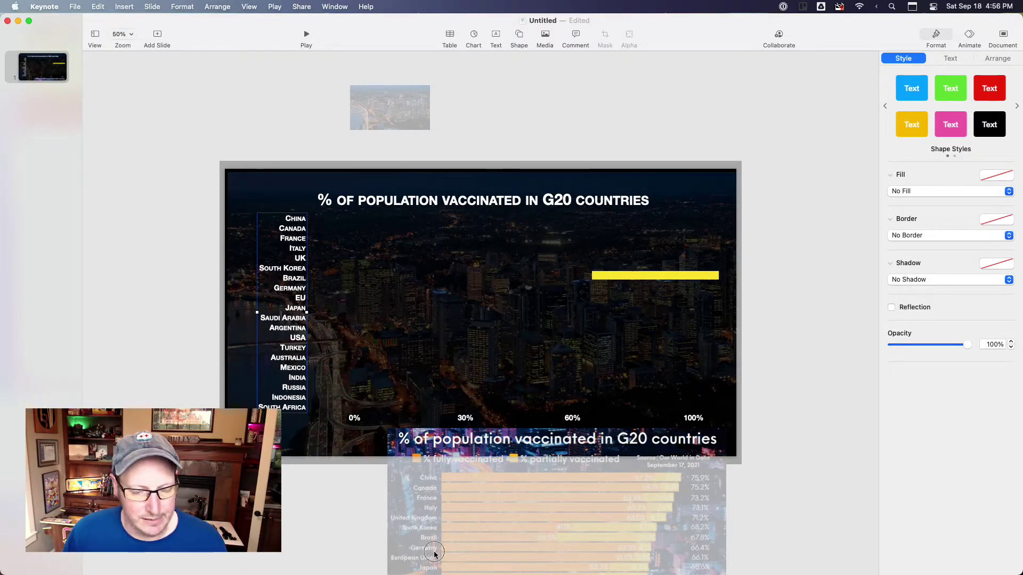
# - Move the reference chart image up and right over the slide's lower-right corner, and line up yellow bars beside China through South Korea
pyautogui.moveTo(428, 554); pyautogui.dragTo(543, 420)
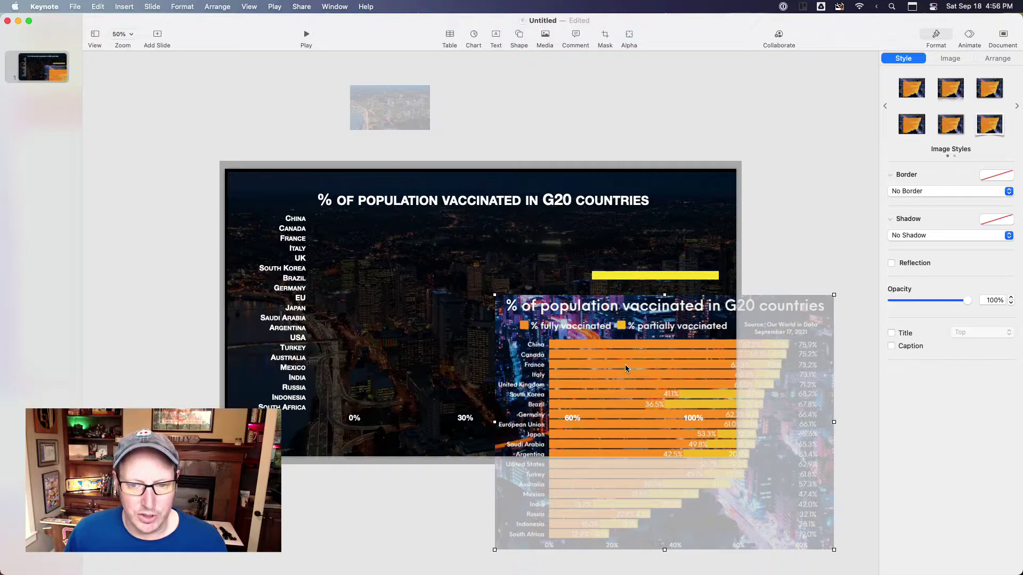
pyautogui.moveTo(663, 281); pyautogui.dragTo(387, 232)
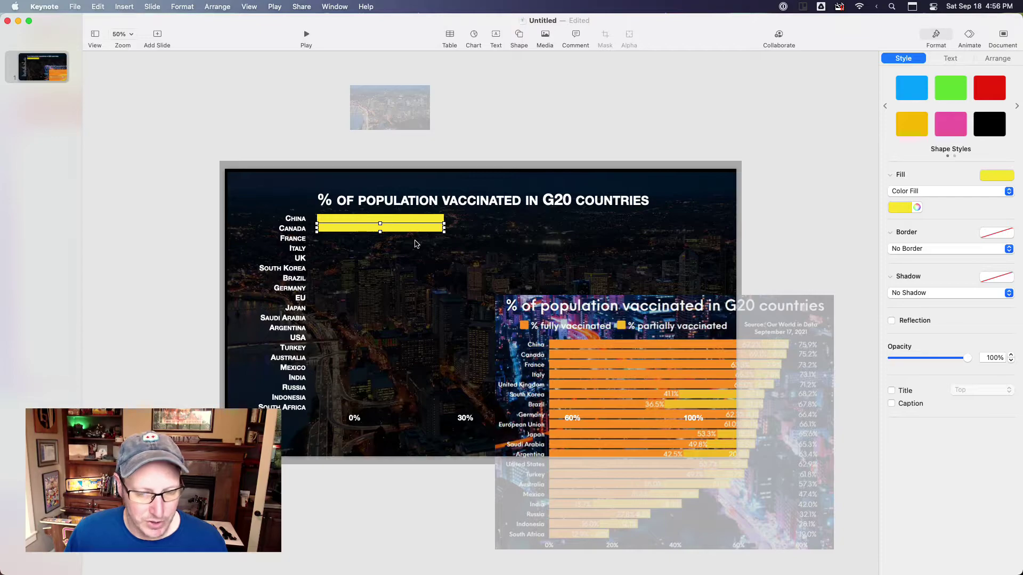
pyautogui.keyDown('alt'); pyautogui.moveTo(412, 230); pyautogui.dragTo(420, 270); pyautogui.keyUp('alt')
pyautogui.press('super+v')
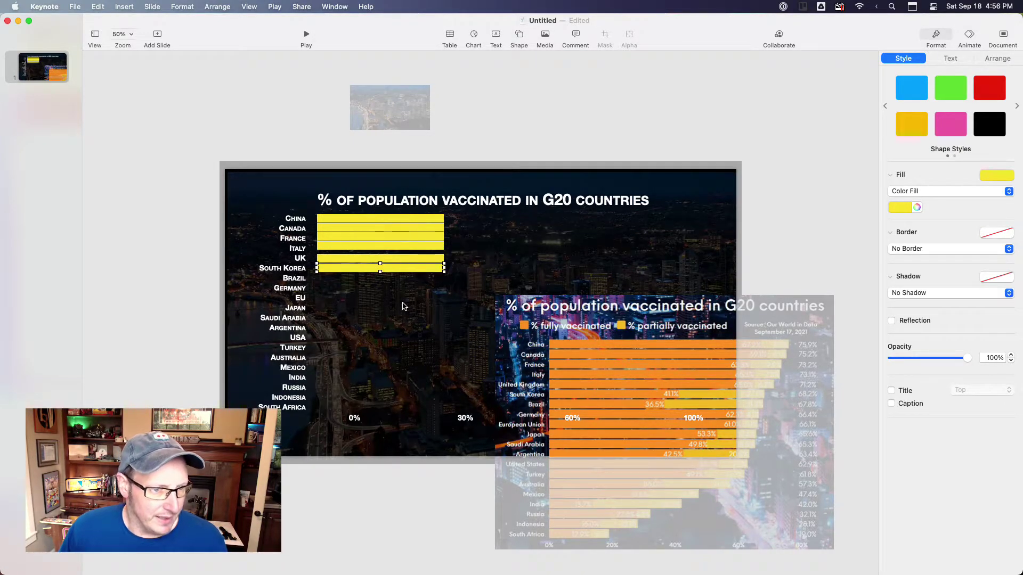
# - Add copies of the yellow bar beside Brazil, Germany, EU and Japan, aligned with the bars above
pyautogui.press('super+v')
pyautogui.moveTo(407, 233); pyautogui.dragTo(405, 283)
pyautogui.press('super+v')
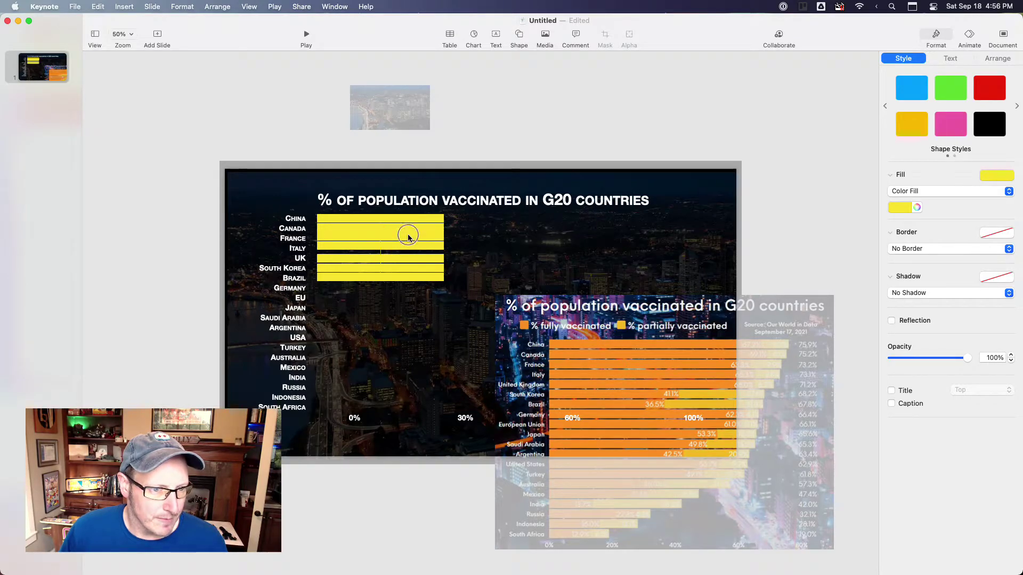
pyautogui.moveTo(409, 237); pyautogui.dragTo(406, 288)
pyautogui.press('super+v')
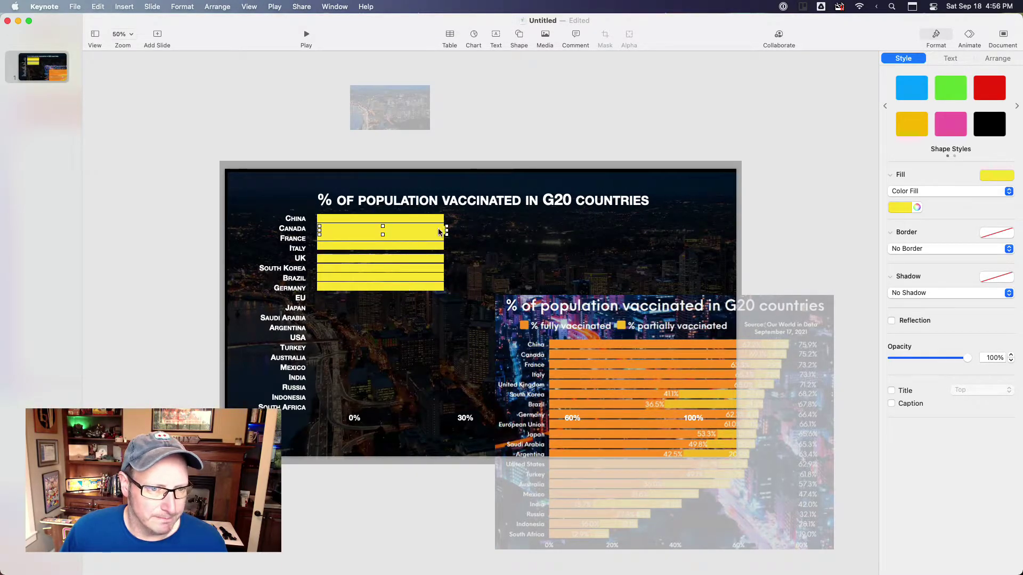
pyautogui.moveTo(439, 232); pyautogui.dragTo(428, 298)
pyautogui.press('super+v')
pyautogui.moveTo(412, 237); pyautogui.dragTo(433, 304)
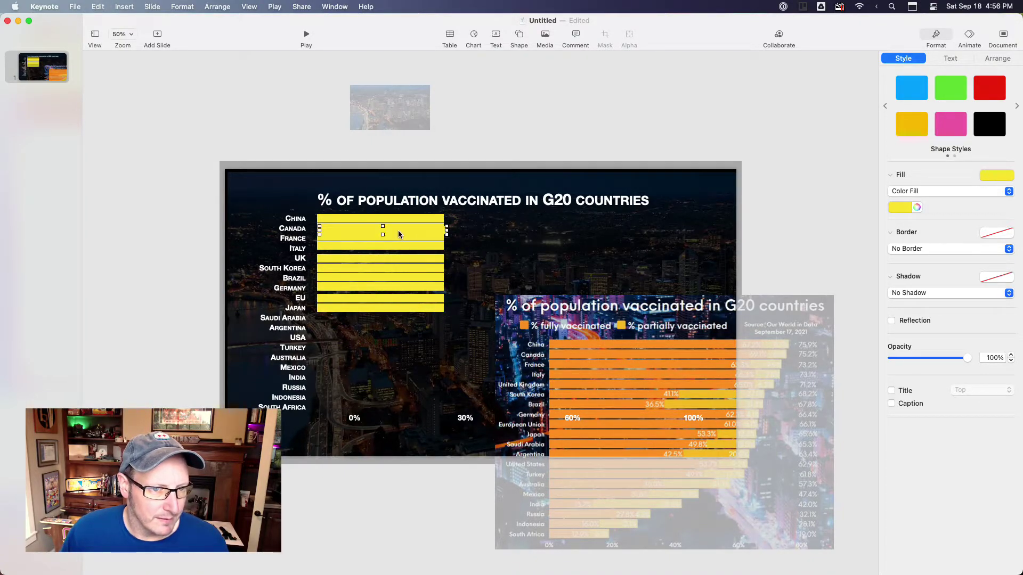
# - Place further copies of the yellow bar beside Saudi Arabia, Argentina, USA and Turkey
pyautogui.moveTo(399, 234); pyautogui.dragTo(395, 325)
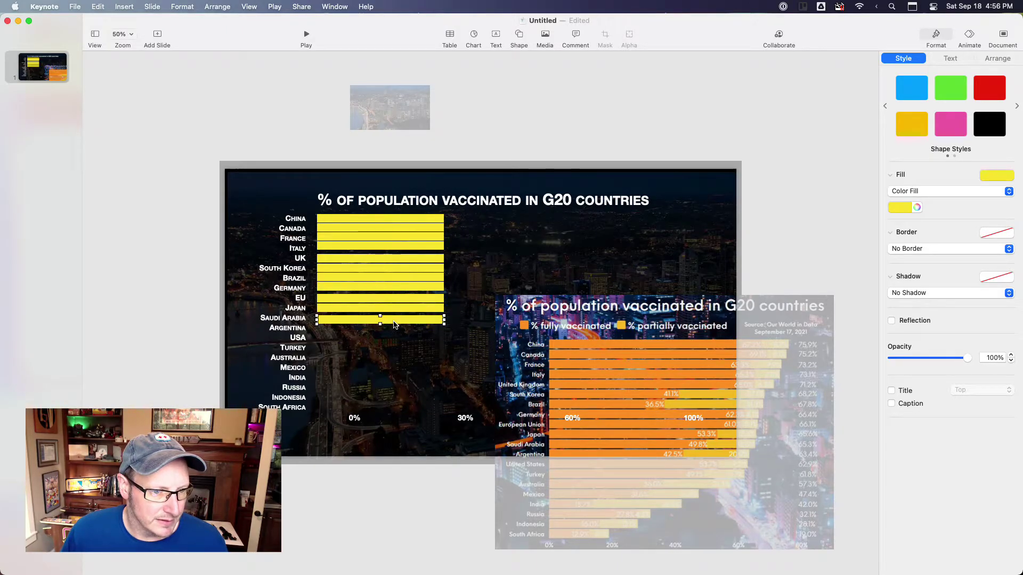
pyautogui.press('super+v')
pyautogui.moveTo(397, 232); pyautogui.dragTo(393, 333)
pyautogui.press('super+v')
pyautogui.moveTo(404, 228); pyautogui.dragTo(395, 340)
pyautogui.press('super+v')
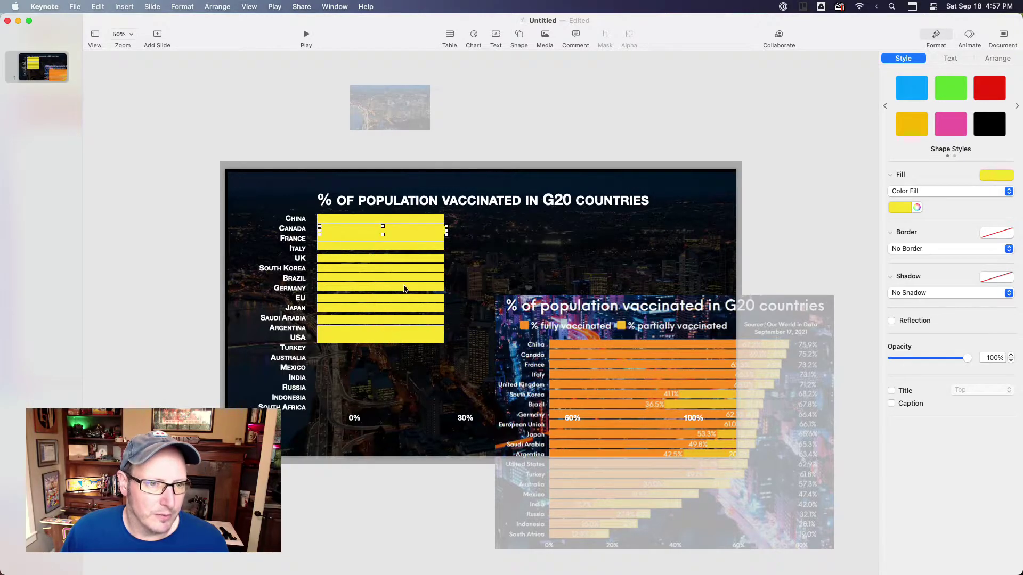
pyautogui.moveTo(401, 228); pyautogui.dragTo(399, 347)
# - Continue the column of yellow bars with copies beside Australia, Mexico and India
pyautogui.press('super+v')
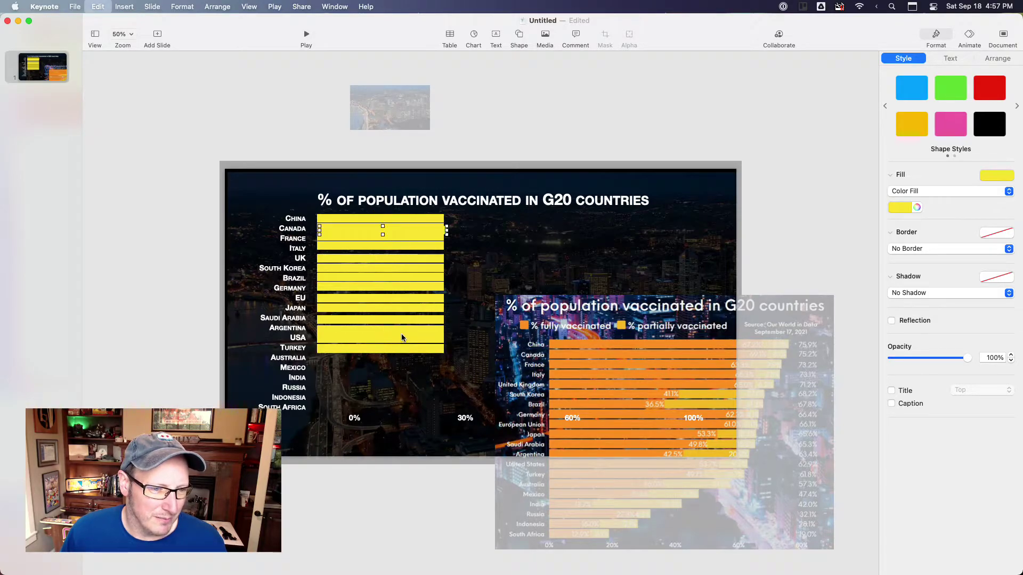
pyautogui.moveTo(405, 234); pyautogui.dragTo(403, 364)
pyautogui.press('super+v')
pyautogui.moveTo(397, 230); pyautogui.dragTo(395, 370)
pyautogui.press('super+v')
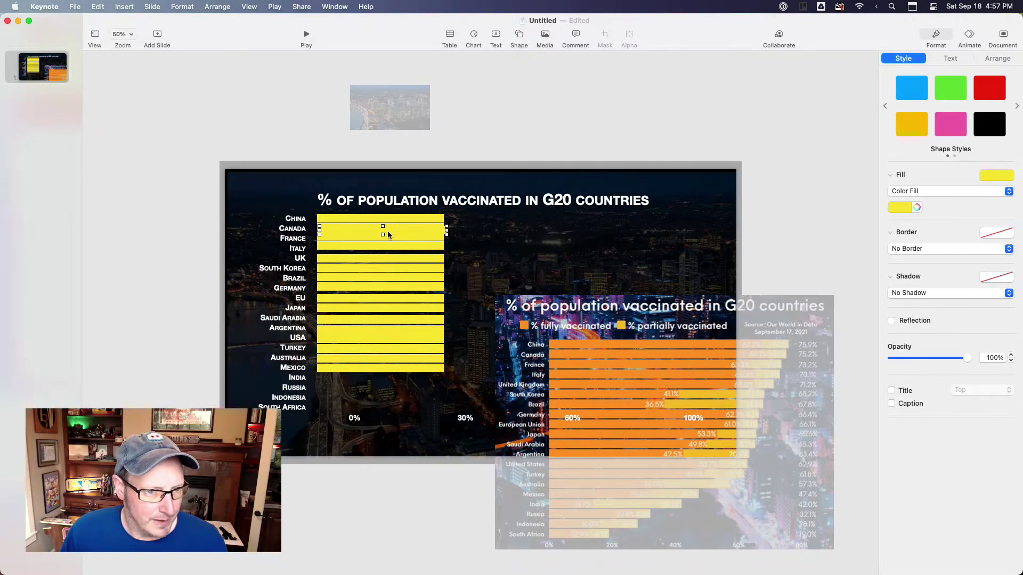
pyautogui.moveTo(387, 235); pyautogui.dragTo(385, 382)
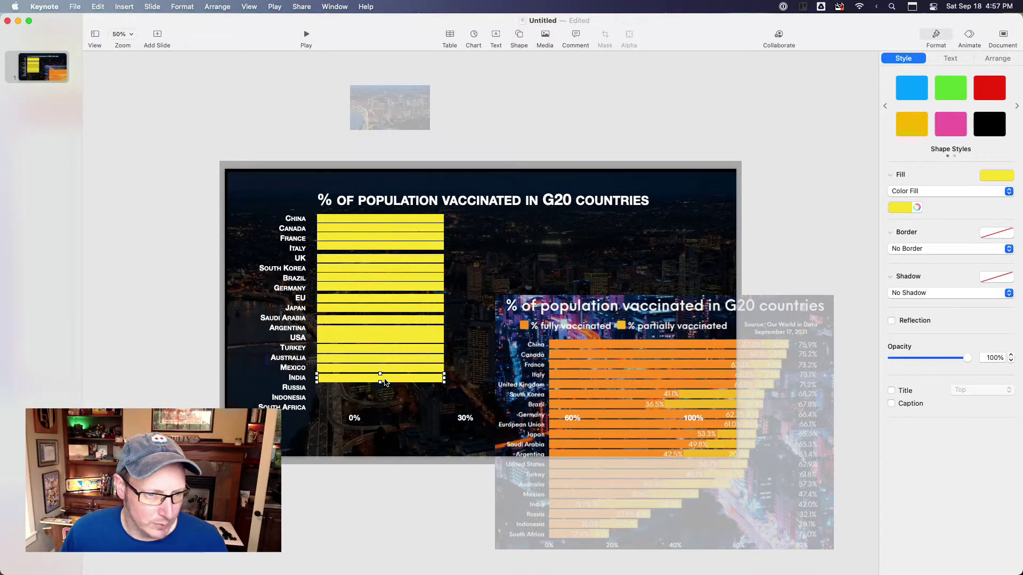
# - Complete the bar column with yellow bar copies beside Russia, Indonesia and South Africa
pyautogui.press('super+v')
pyautogui.moveTo(404, 235); pyautogui.dragTo(401, 391)
pyautogui.press('super+v')
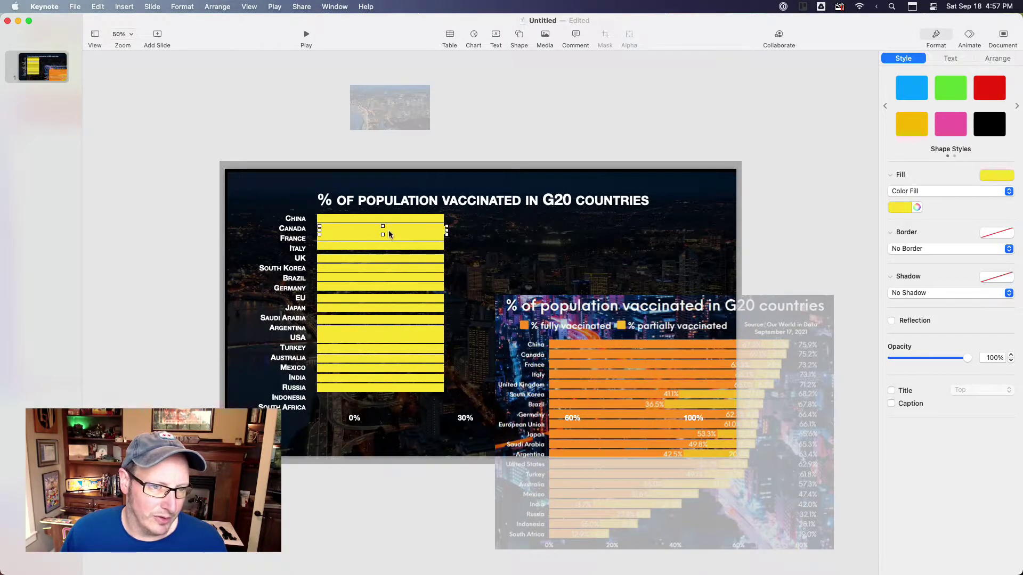
pyautogui.moveTo(388, 231); pyautogui.dragTo(387, 395)
pyautogui.press('super+v')
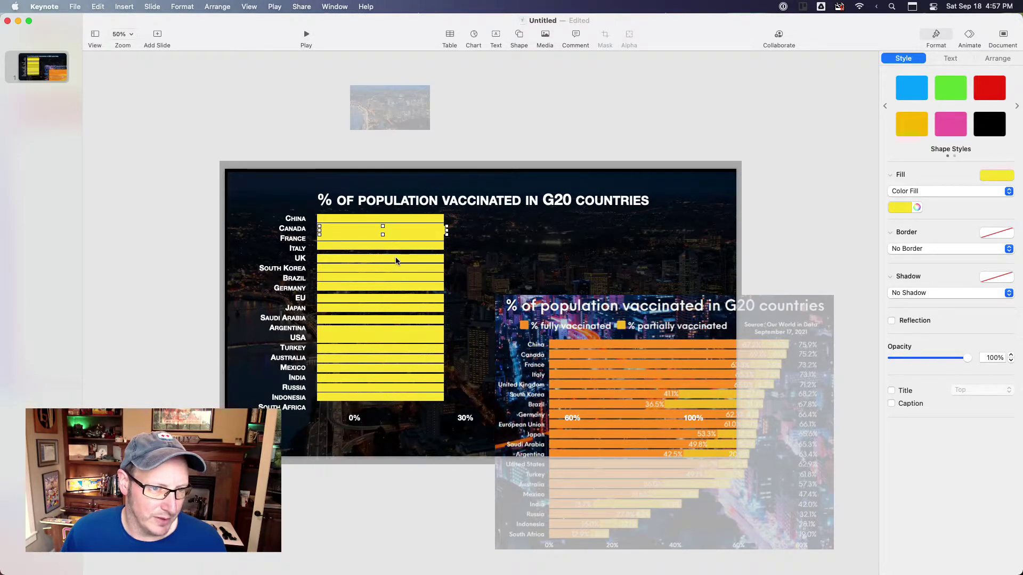
pyautogui.moveTo(404, 230); pyautogui.dragTo(400, 407)
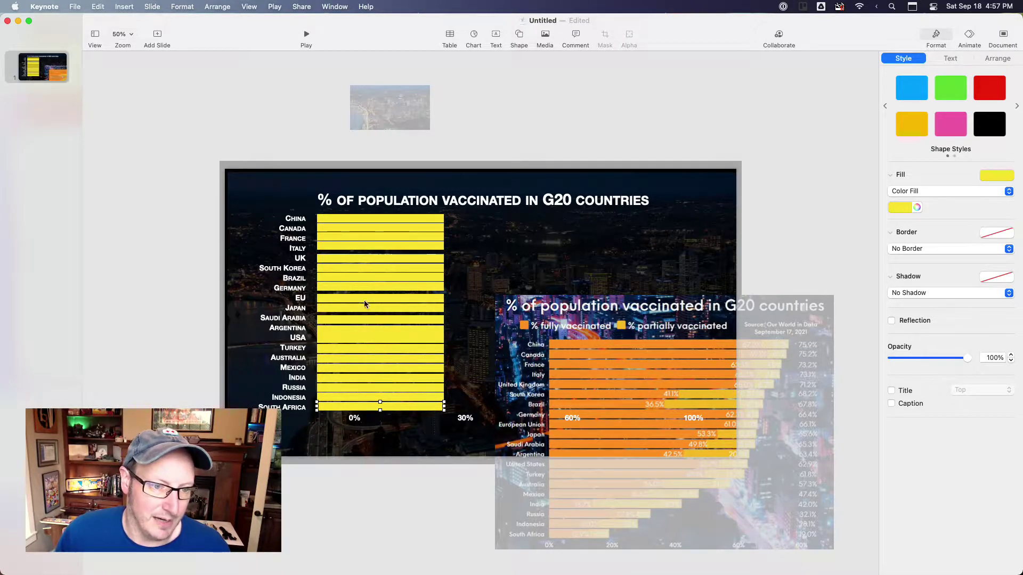
# - Move the reference chart image down and left, and place a left-aligned duplicate of the country list above the 100% label
pyautogui.moveTo(667, 403); pyautogui.dragTo(471, 459)
pyautogui.click(303, 270)
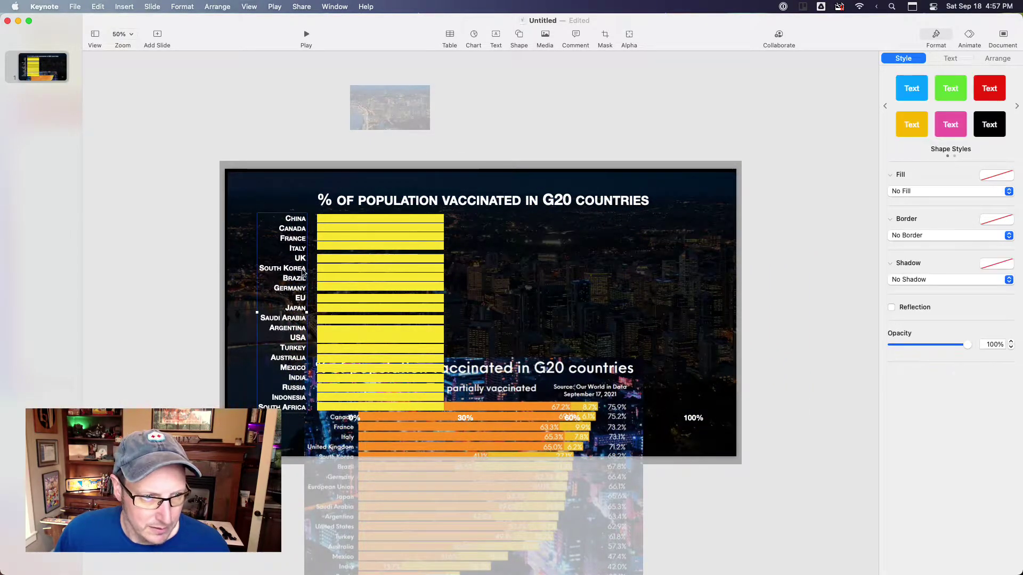
pyautogui.press('super+d')
pyautogui.moveTo(302, 275); pyautogui.dragTo(708, 277)
pyautogui.doubleClick(708, 277)
pyautogui.press('super+a')
pyautogui.click(905, 261)
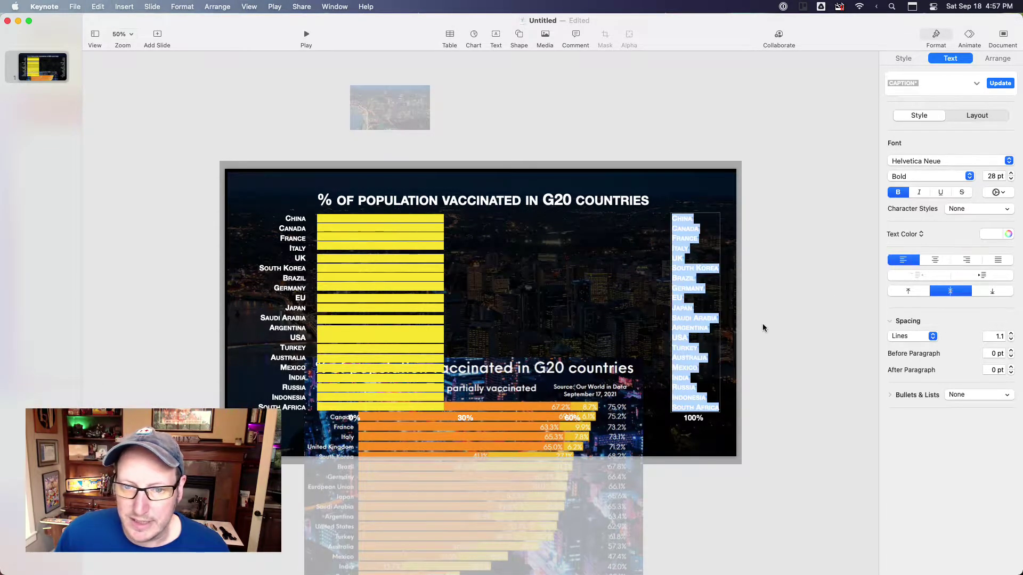
pyautogui.click(762, 326)
pyautogui.moveTo(703, 355); pyautogui.dragTo(702, 351)
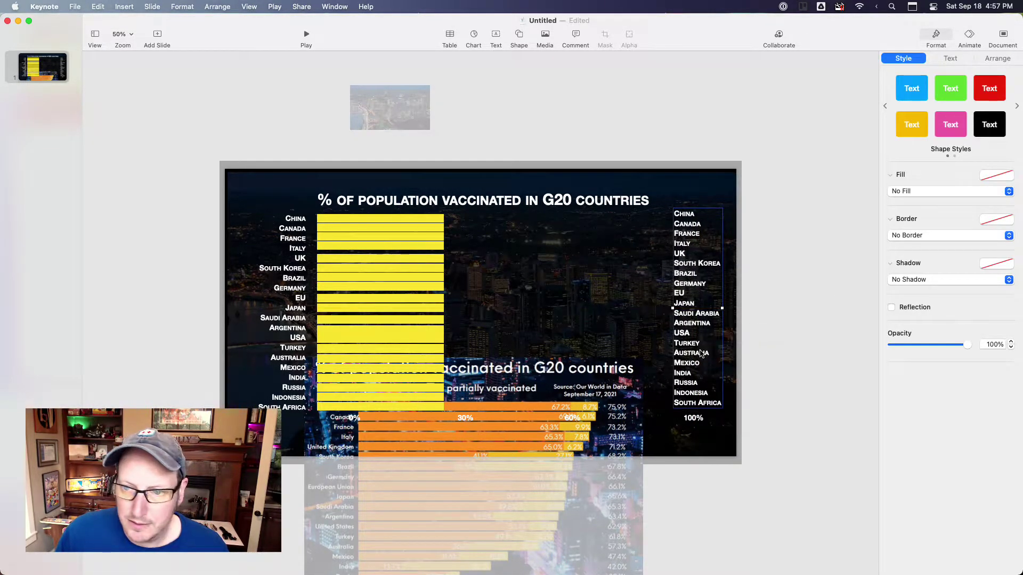
# - Shift the reference chart image slightly right and down, keeping its first rows over the slide's lower edge
pyautogui.doubleClick(701, 349)
pyautogui.press('super+a')
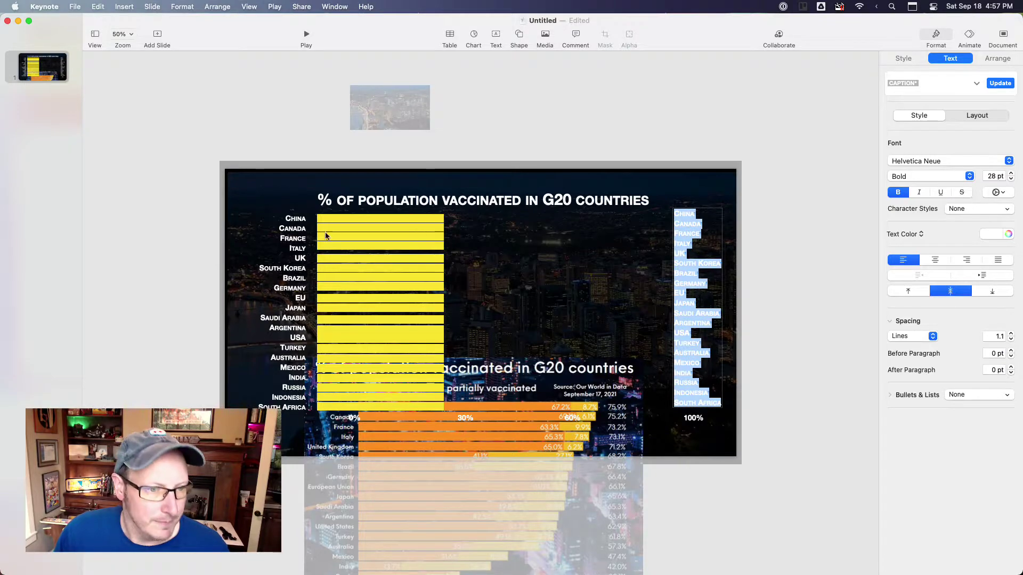
pyautogui.moveTo(508, 482); pyautogui.dragTo(544, 514)
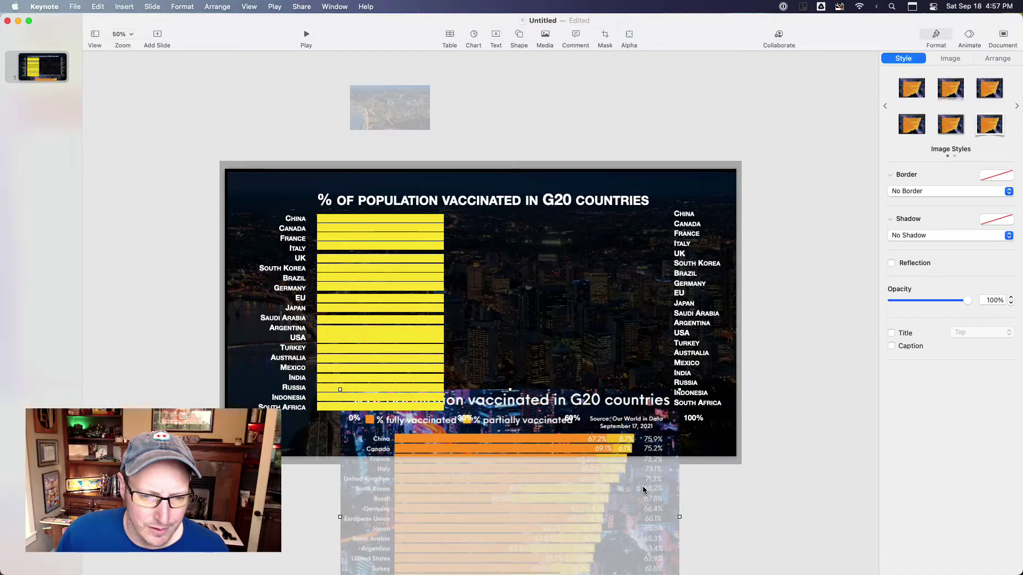
pyautogui.moveTo(644, 489); pyautogui.dragTo(644, 482)
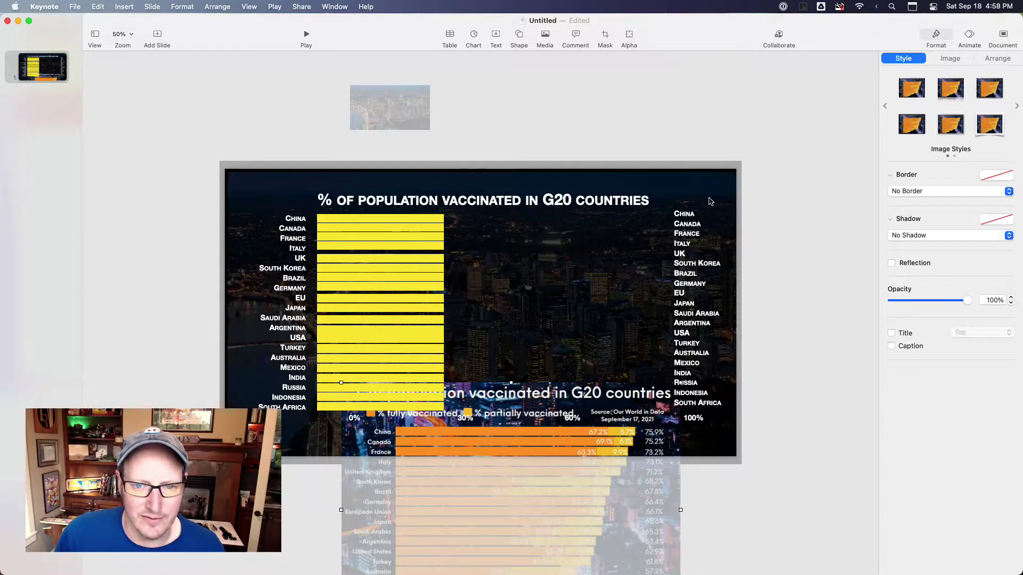
# - Remove bold from the duplicated list and replace its country names with the lines 75.9% and 75.2%
pyautogui.doubleClick(693, 234)
pyautogui.press('super+a')
pyautogui.click(899, 195)
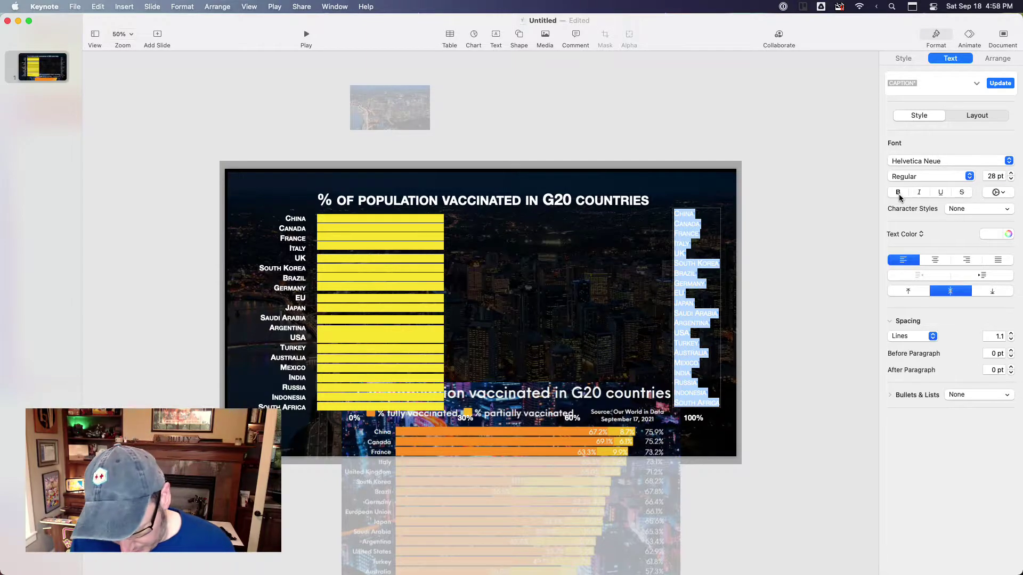
pyautogui.write('75')
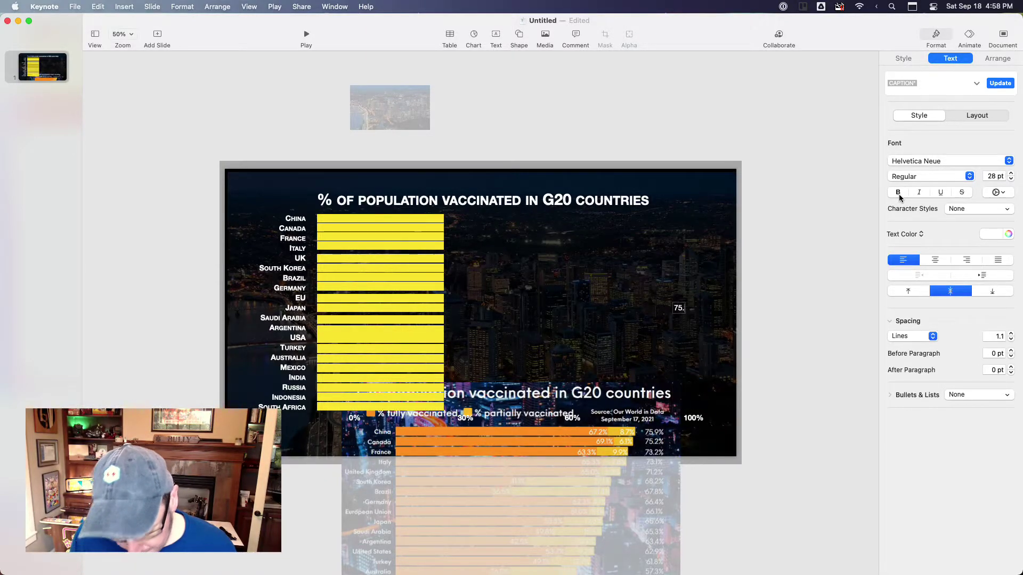
pyautogui.write('.9')
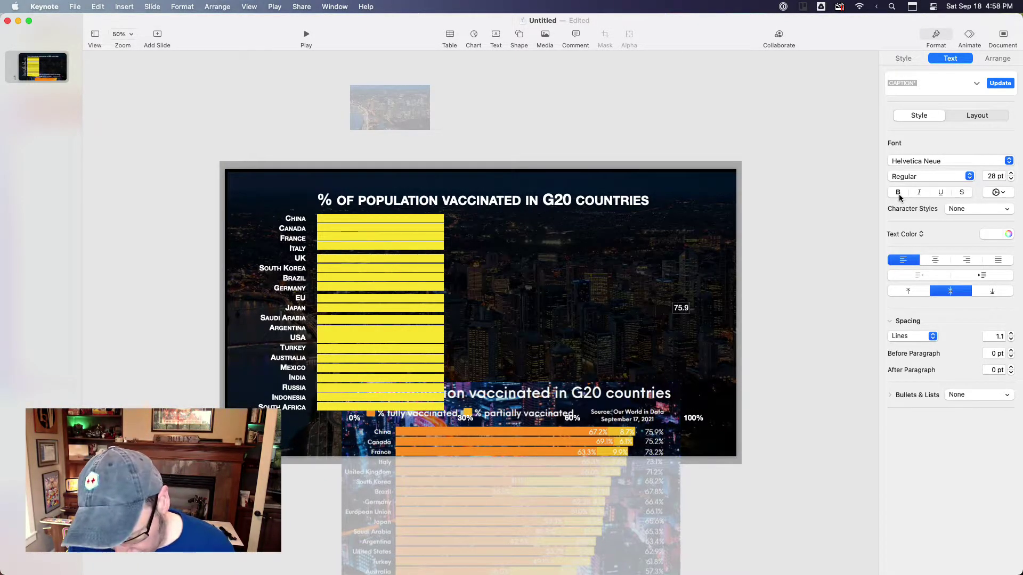
pyautogui.write('% ')
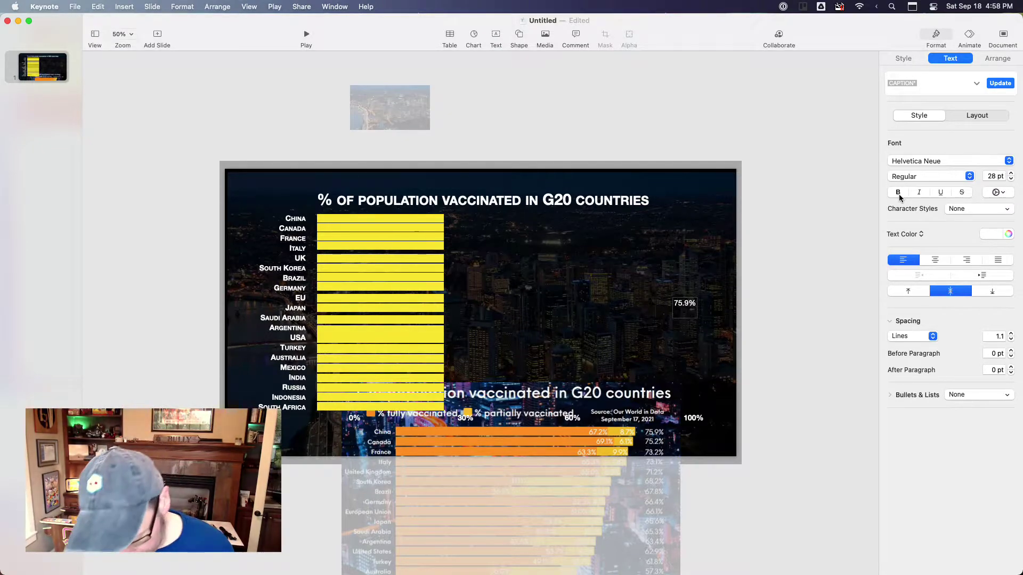
pyautogui.write('75.')
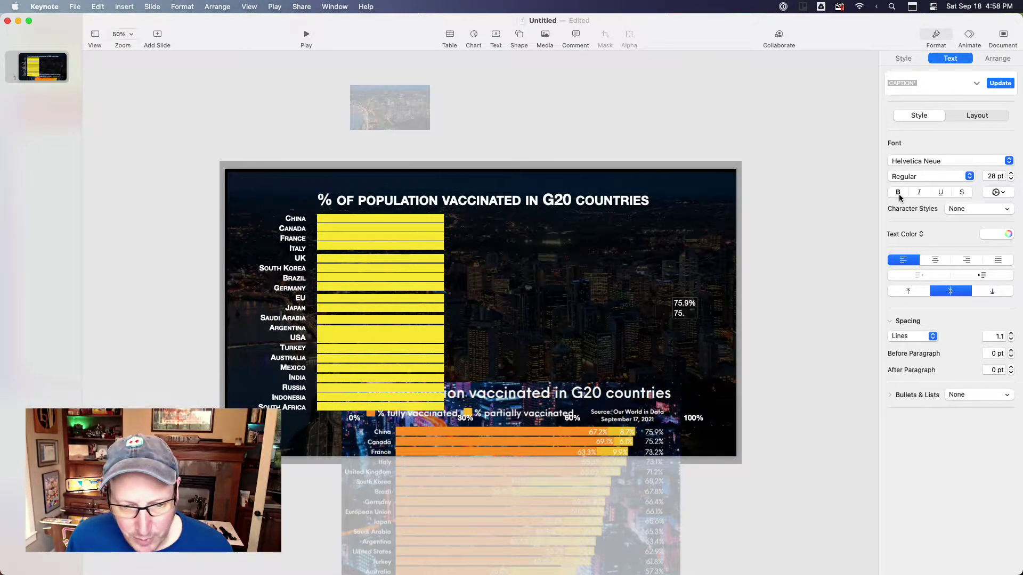
pyautogui.write('2')
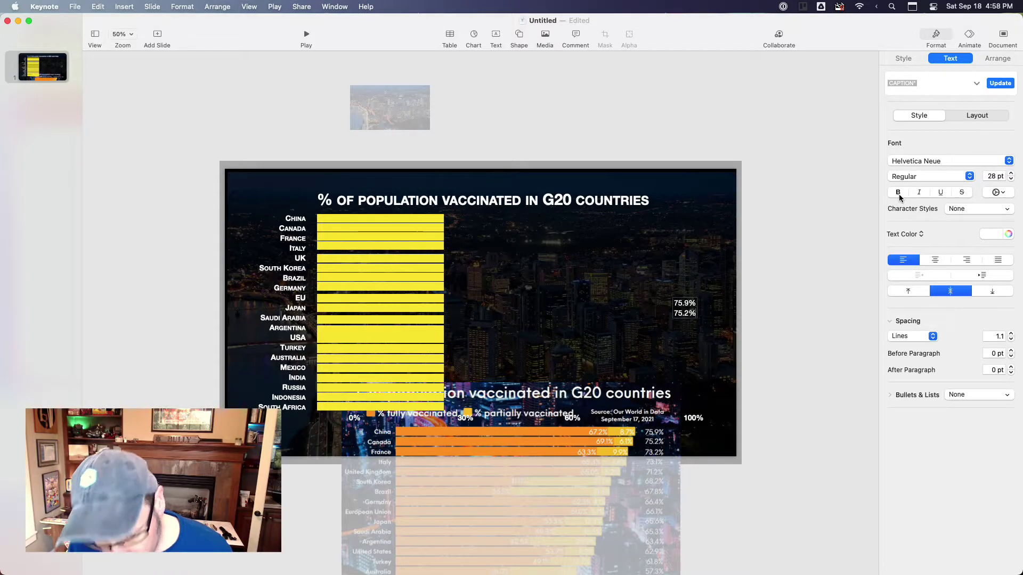
pyautogui.write('%')
pyautogui.press('Return')
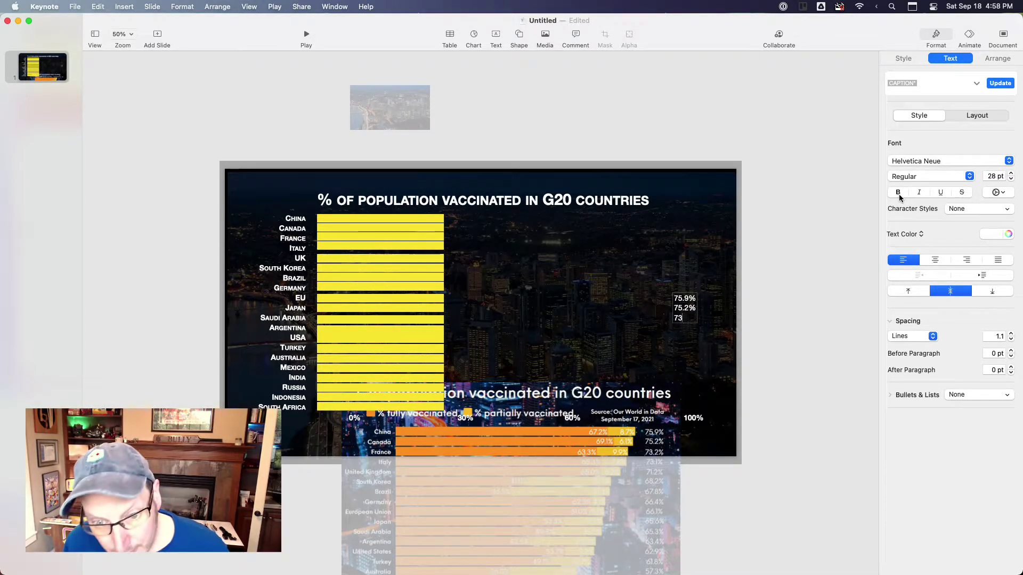
# - Add 73.2% and 73.1% as the third and fourth lines of the percentage list
pyautogui.write('73.2%')
pyautogui.press('Return')
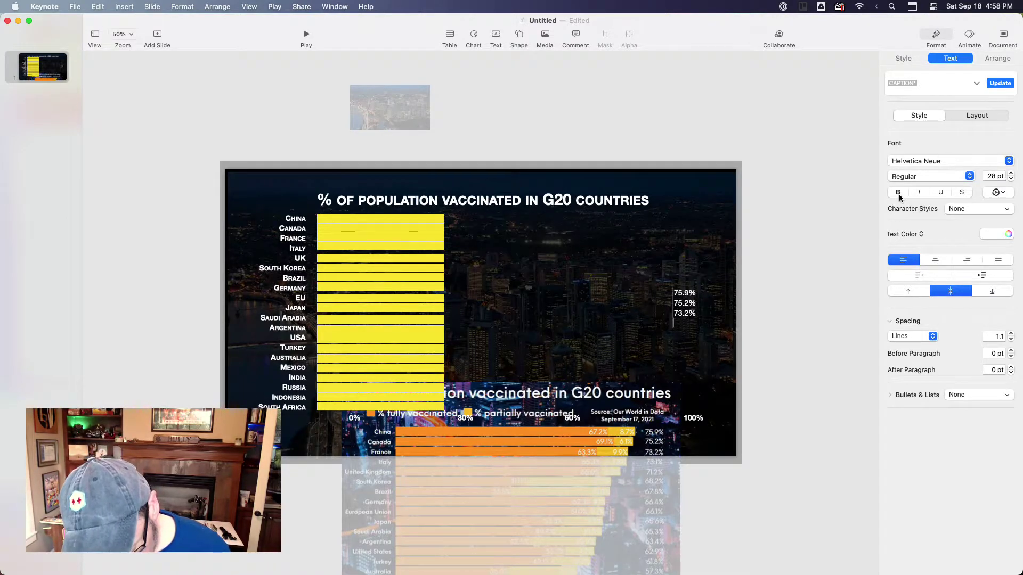
pyautogui.write('7')
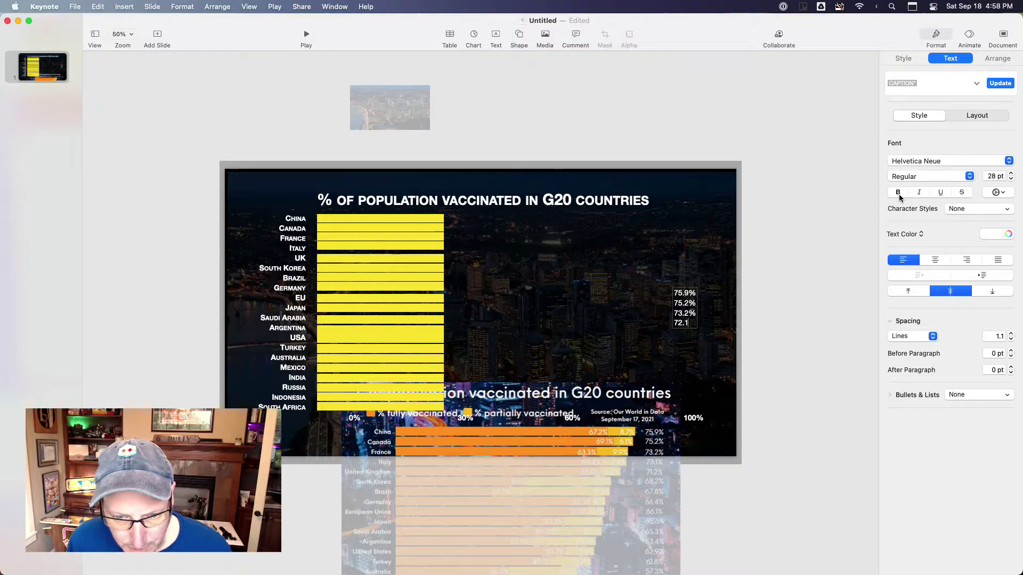
pyautogui.write('3.1')
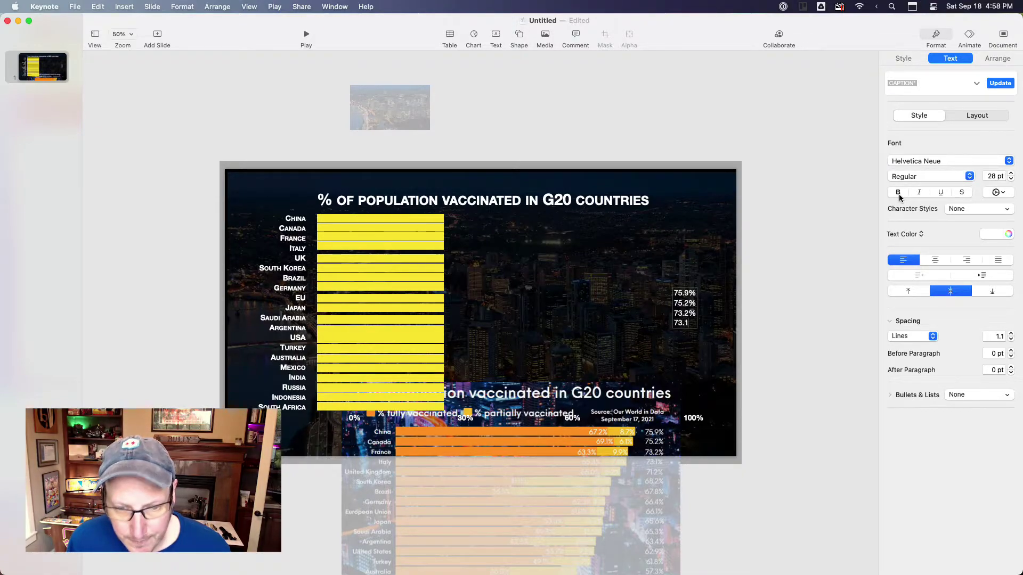
pyautogui.write('%')
pyautogui.press('Return')
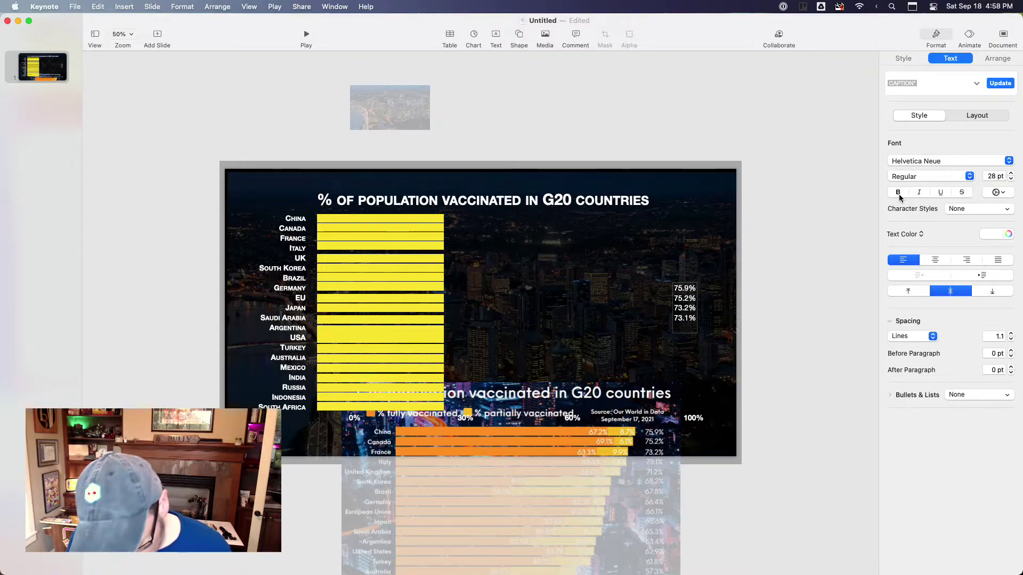
# - Continue the percentage list with 71.2%, 68.2% and 67.8% as its fifth, sixth and seventh lines
pyautogui.write('71')
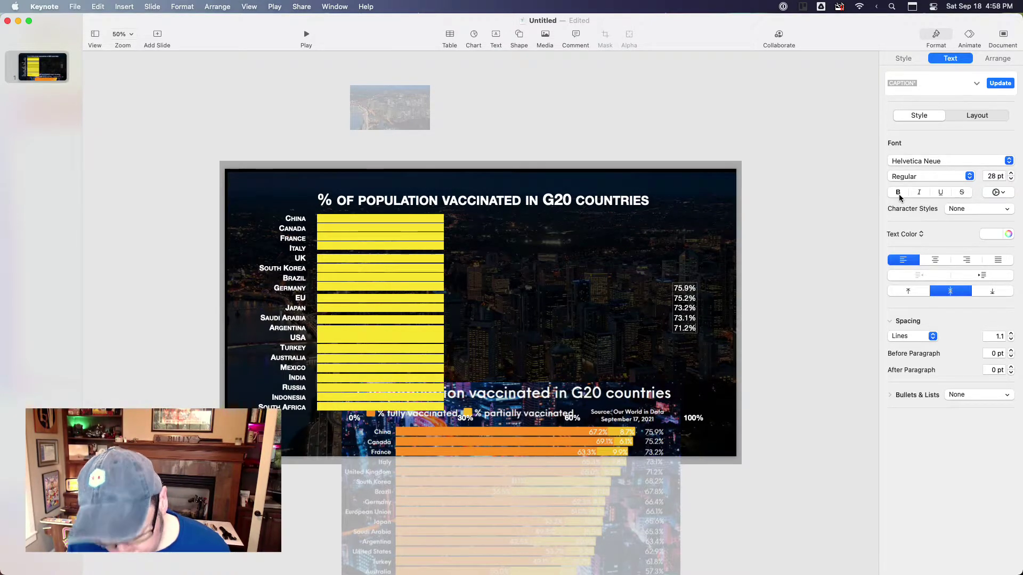
pyautogui.write('.2%')
pyautogui.press('Return')
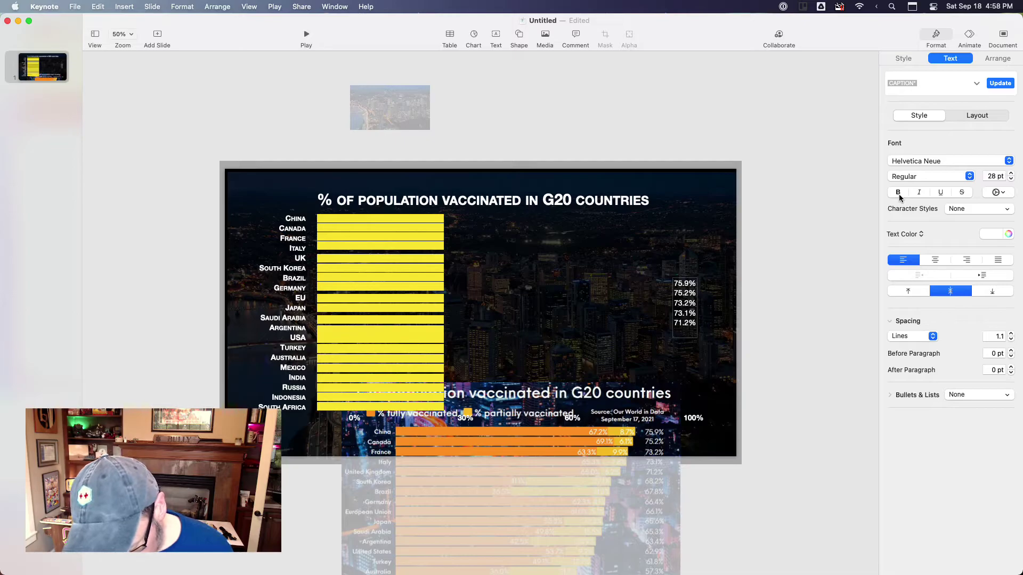
pyautogui.write('68.2%')
pyautogui.press('Return')
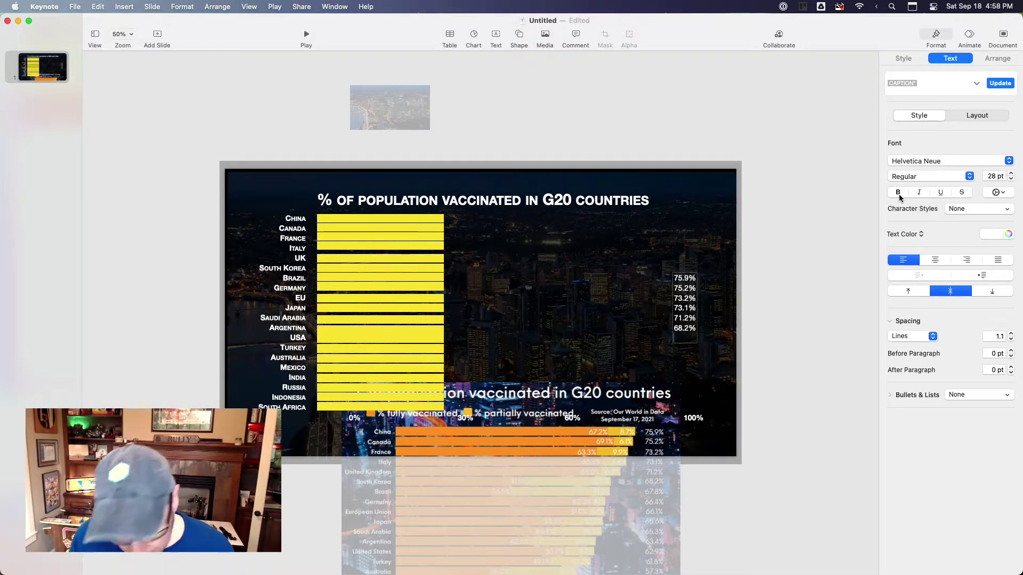
pyautogui.write('67.8')
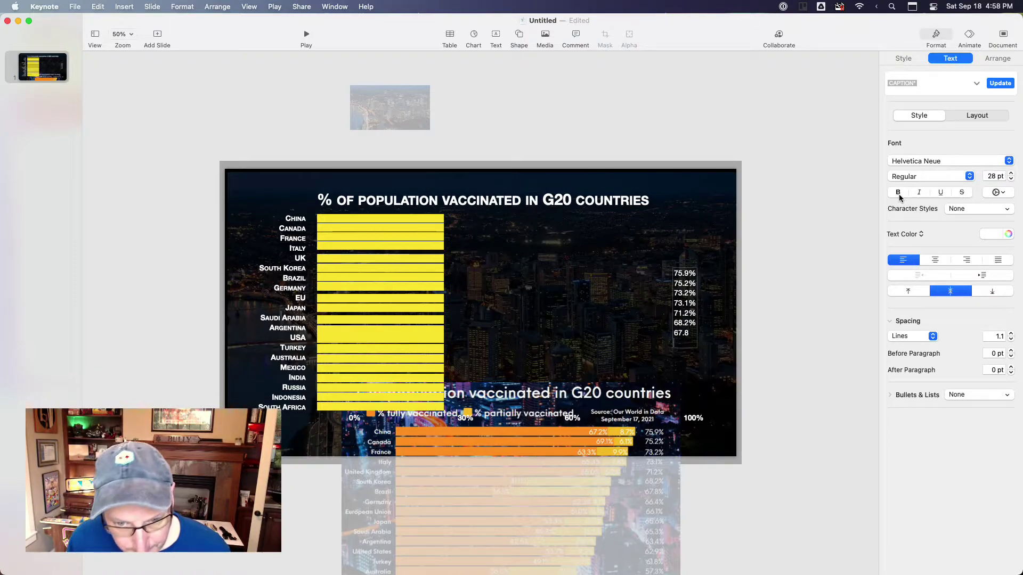
pyautogui.write('%')
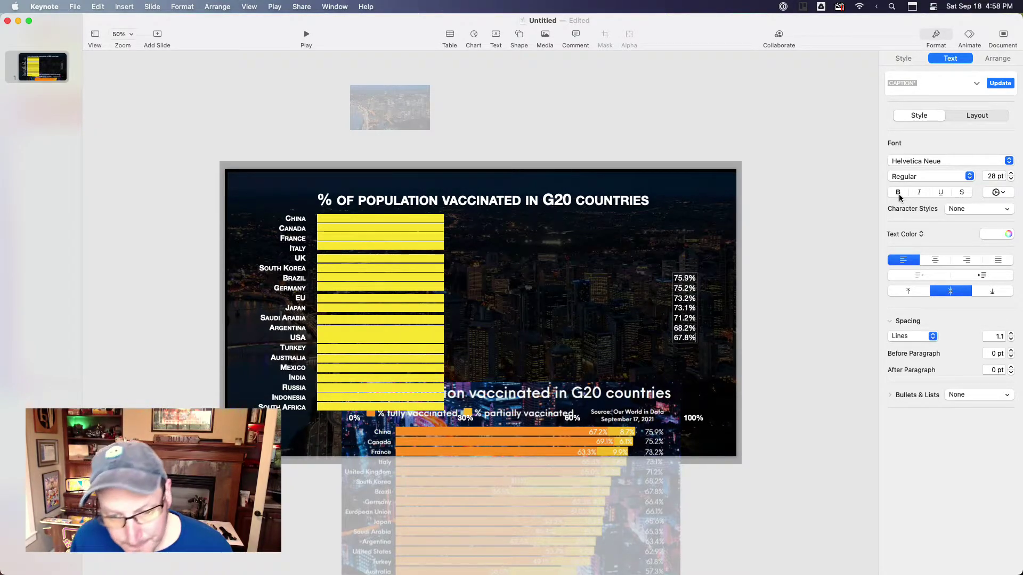
pyautogui.press('Return')
# - Add 66.4%, 66.1% and 65.6 as the eighth, ninth and tenth lines of the percentage list
pyautogui.write('66.4')
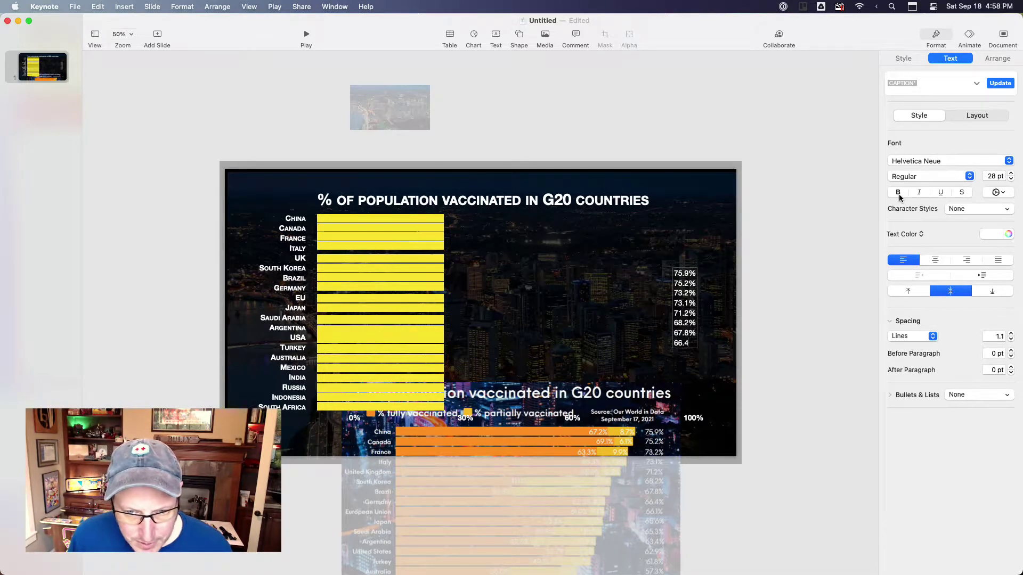
pyautogui.write('%')
pyautogui.press('Return')
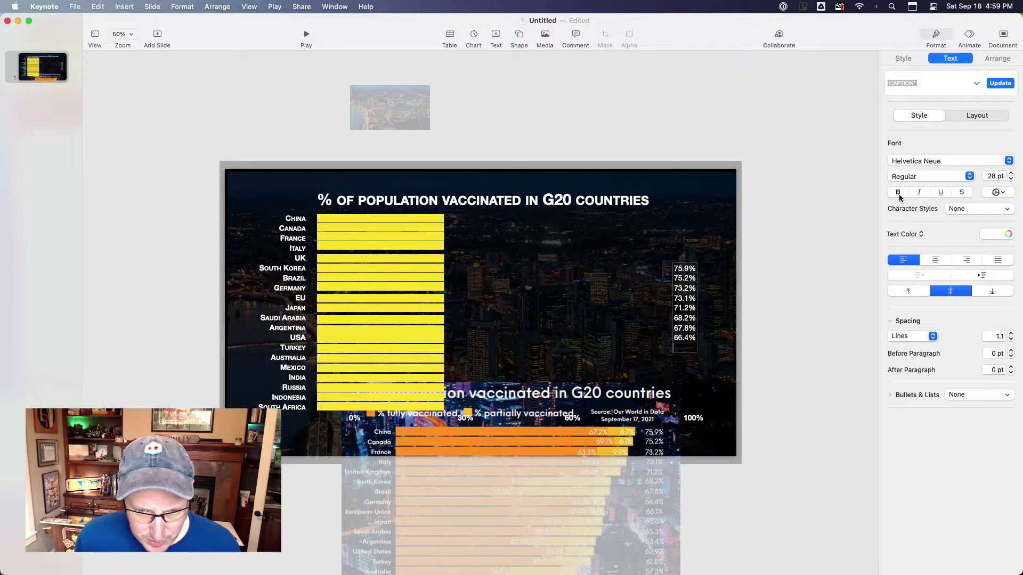
pyautogui.write('66.1%')
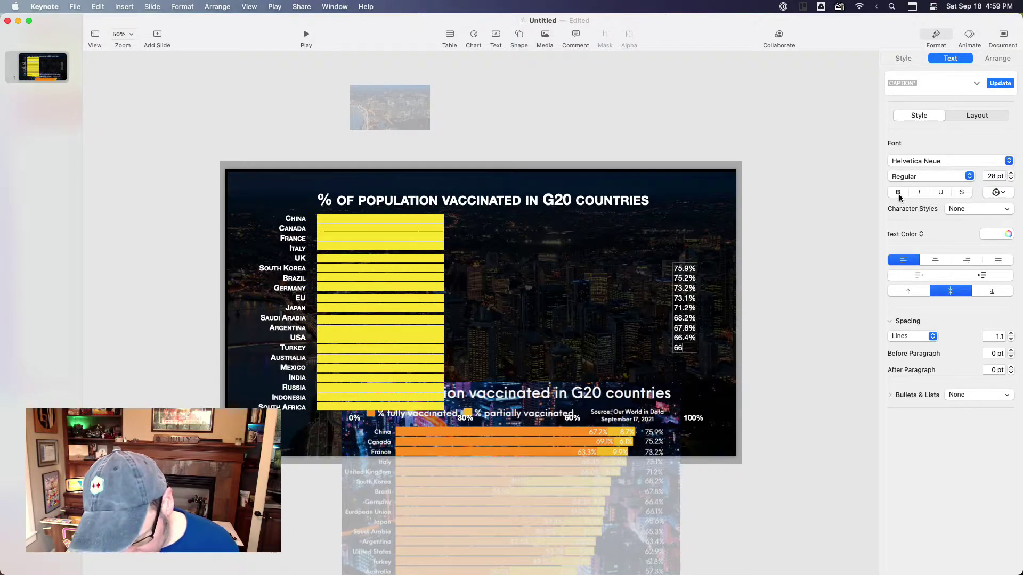
pyautogui.press('Return')
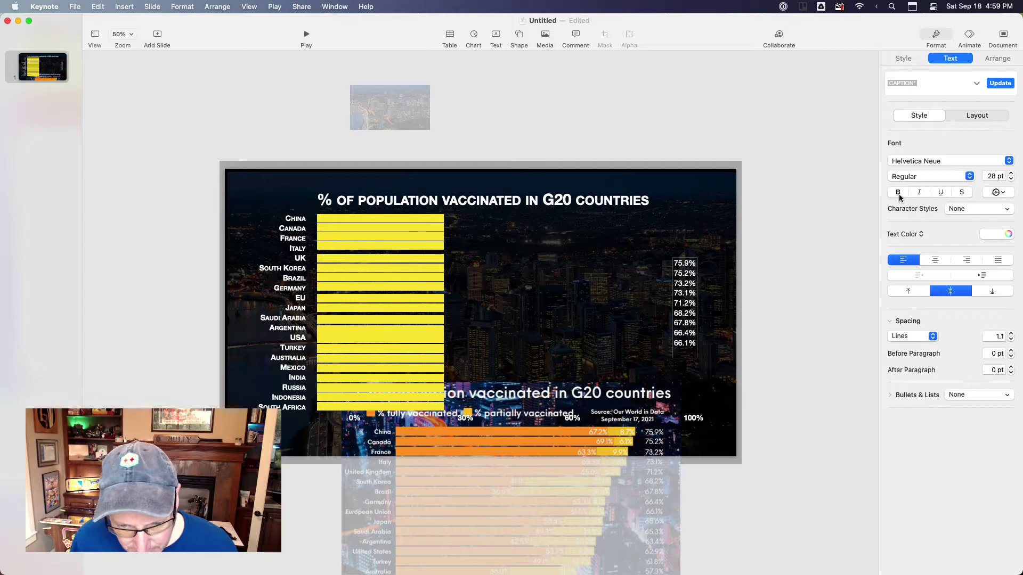
pyautogui.write('65.6')
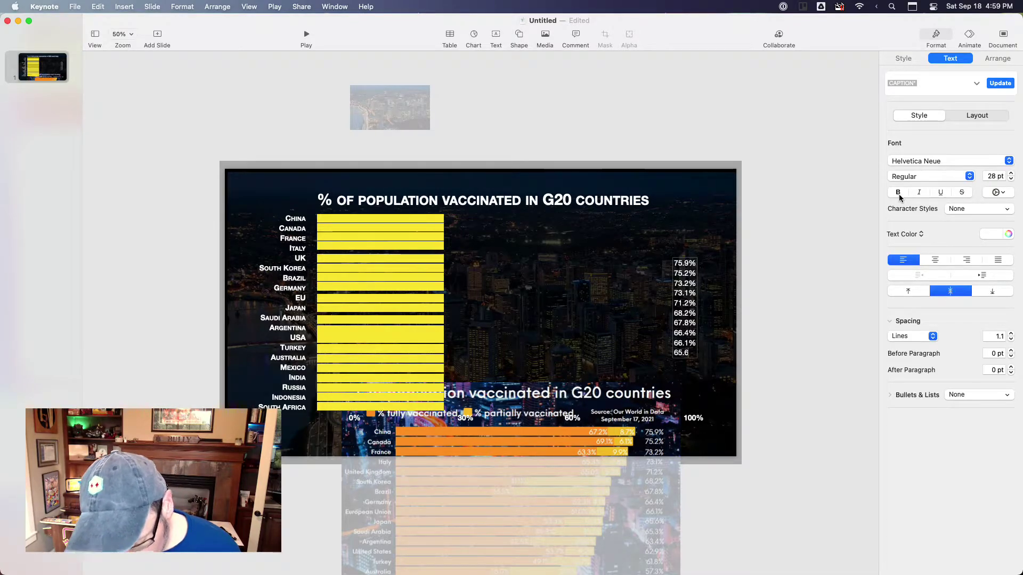
# - Continue the percentage column with 65.6%, 65.3, 62.9% and 57.3, each on its own line
pyautogui.write('%')
pyautogui.press('Return')
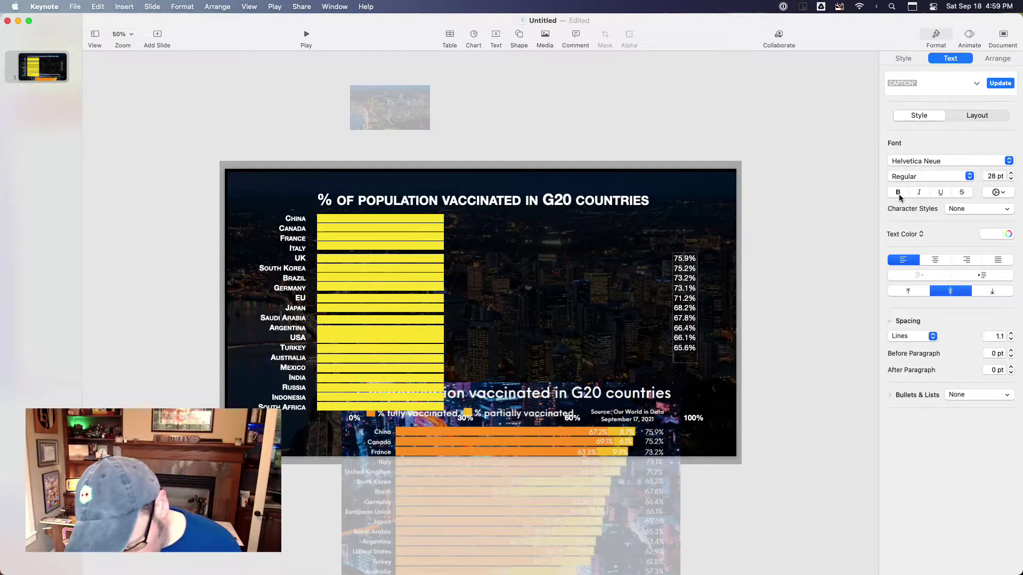
pyautogui.write('65.3')
pyautogui.press('Return')
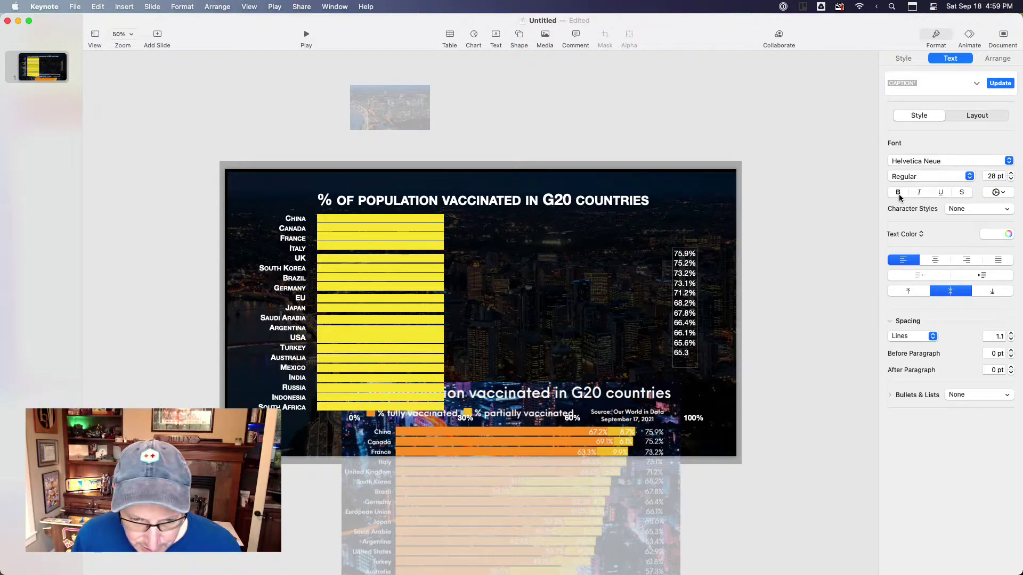
pyautogui.write('62.9')
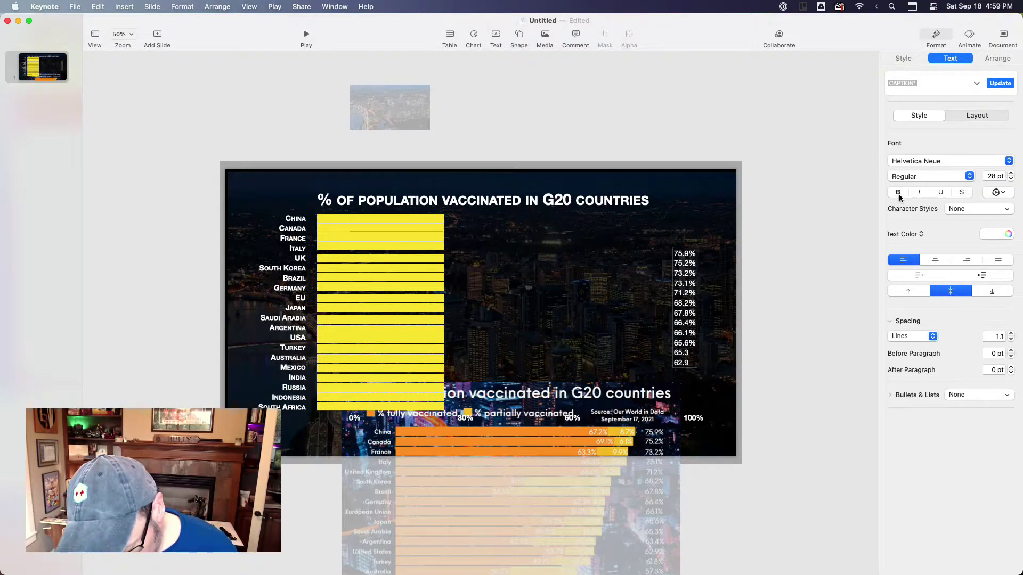
pyautogui.write('%')
pyautogui.press('Return')
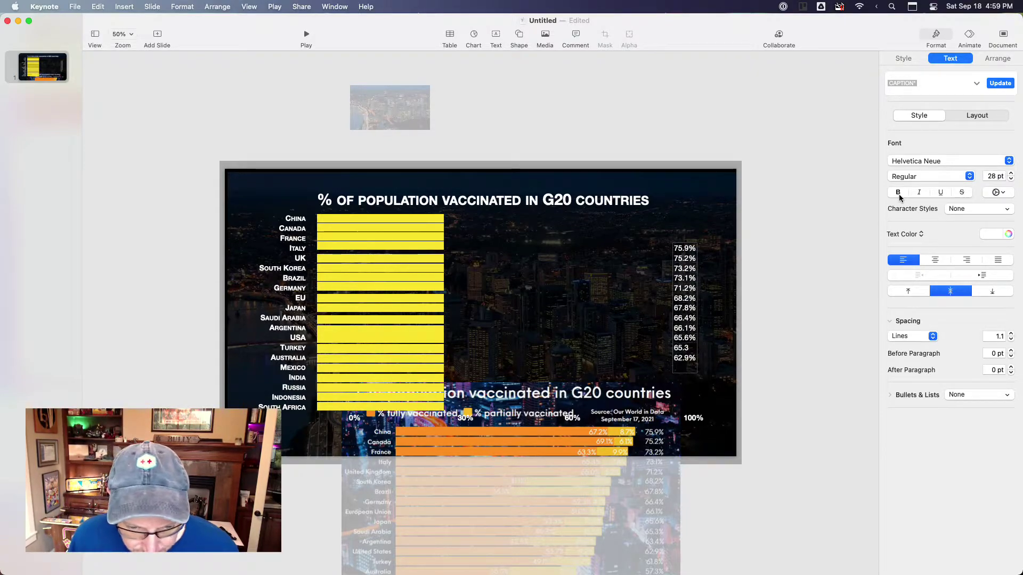
pyautogui.write('57.')
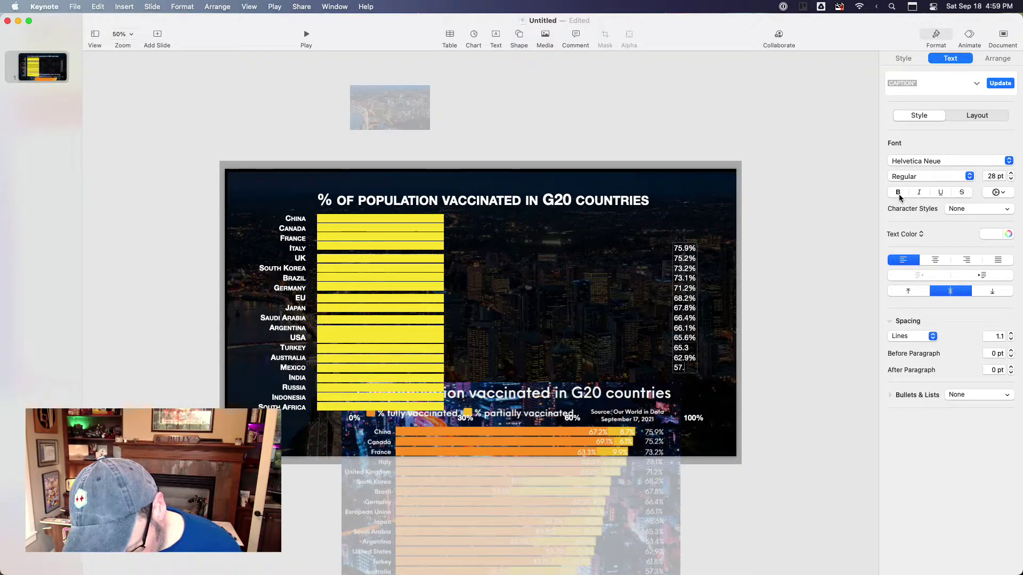
pyautogui.write('3')
pyautogui.press('Return')
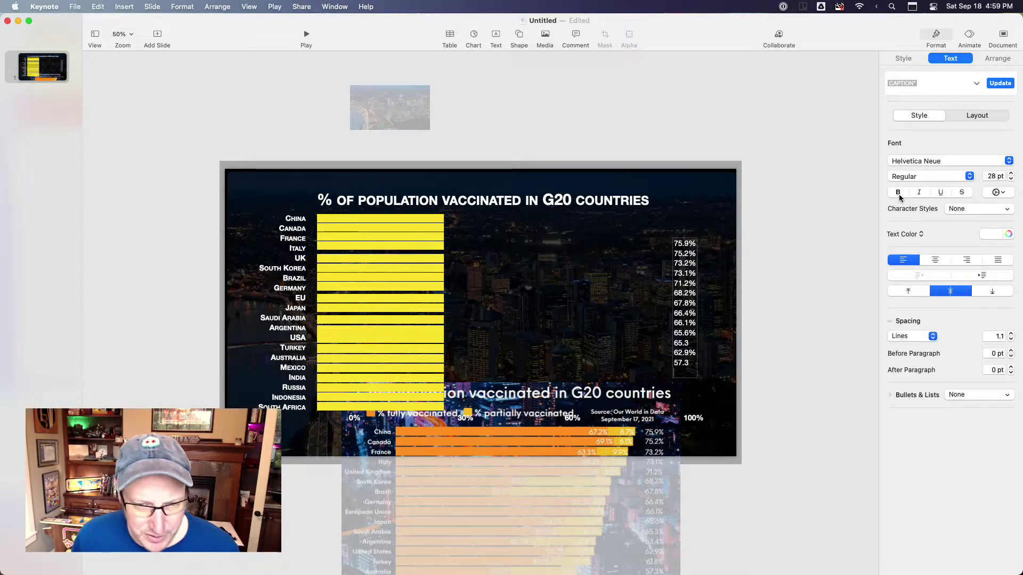
# - Move the reference chart image up over the slide and add the missing percent signs to 65.3 and 57.3
pyautogui.moveTo(467, 513); pyautogui.dragTo(389, 278)
pyautogui.click(702, 353)
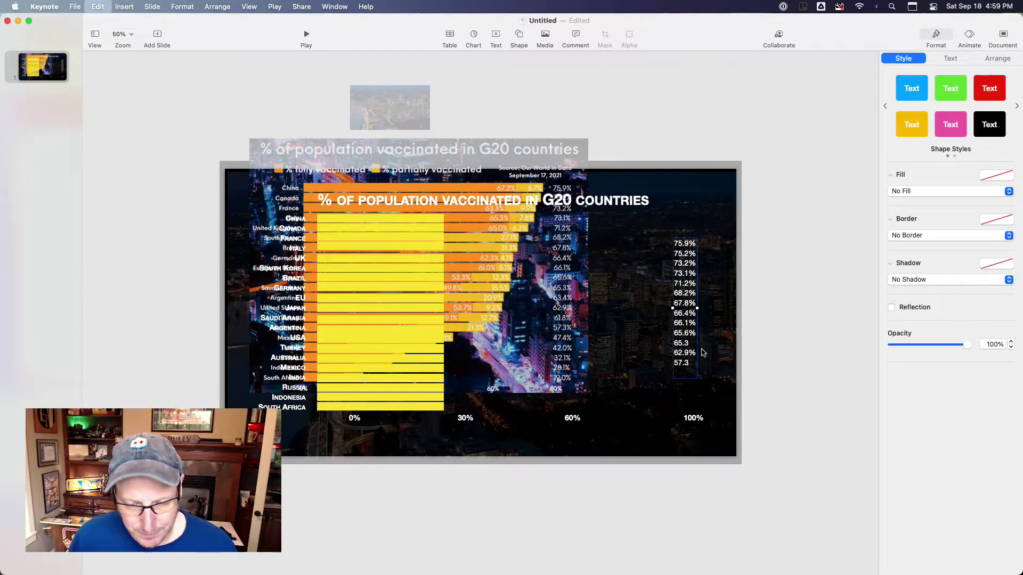
pyautogui.doubleClick(699, 353)
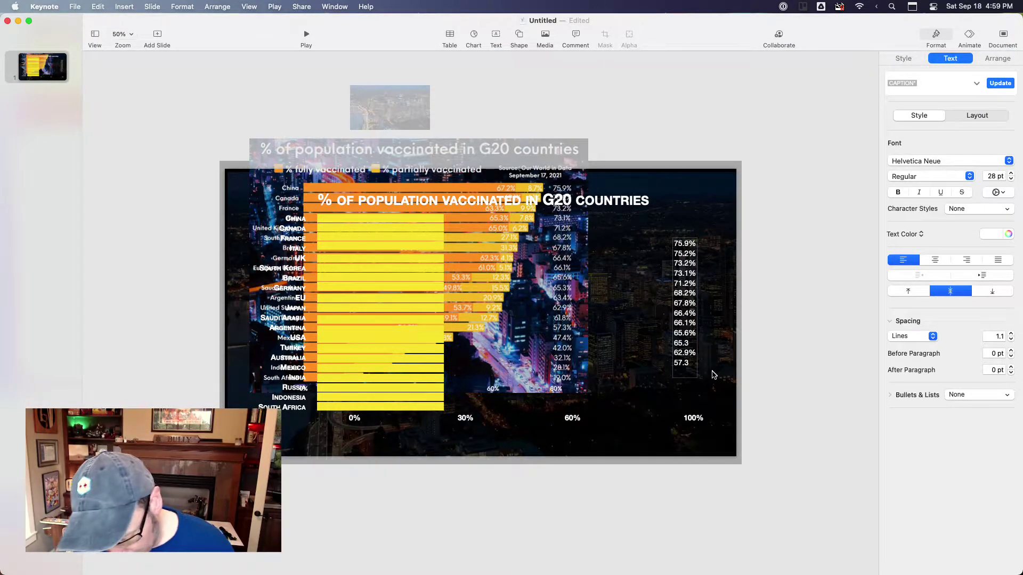
pyautogui.write('%%')
pyautogui.press('Return')
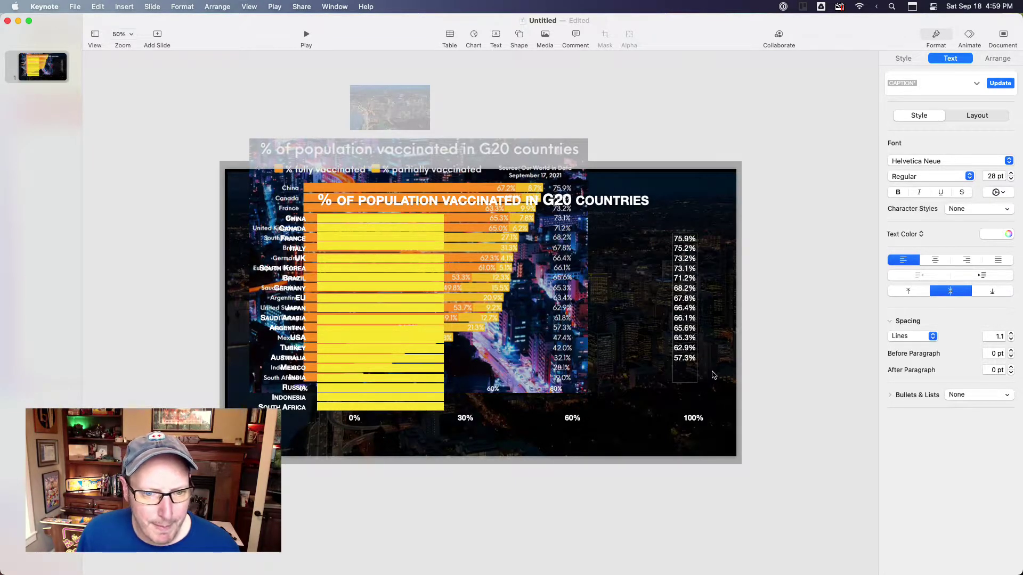
# - Add 47.4%, 42.0% and 32.1% on separate lines below 57.3% in the percentage column
pyautogui.write('47.4%')
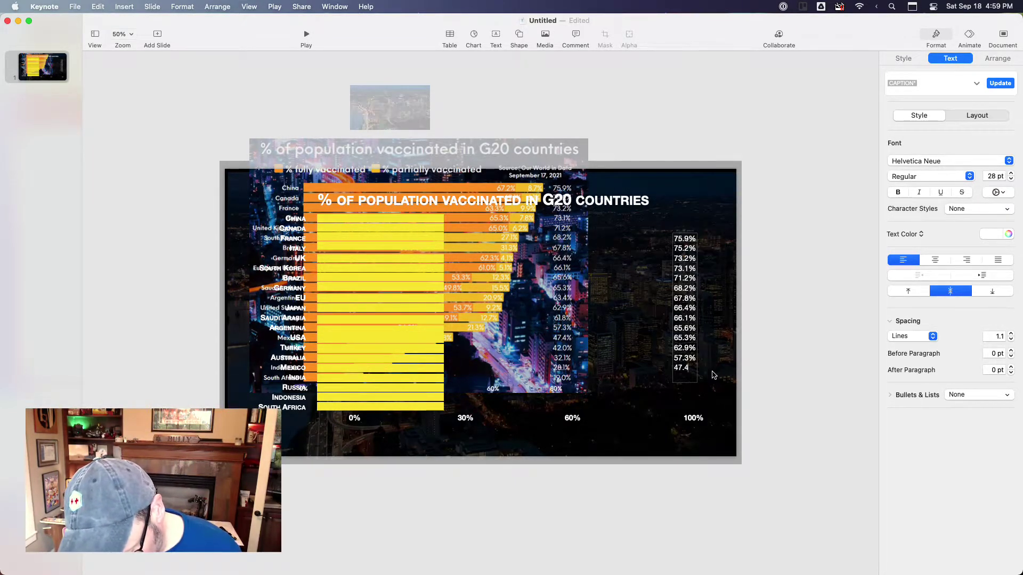
pyautogui.press('Return')
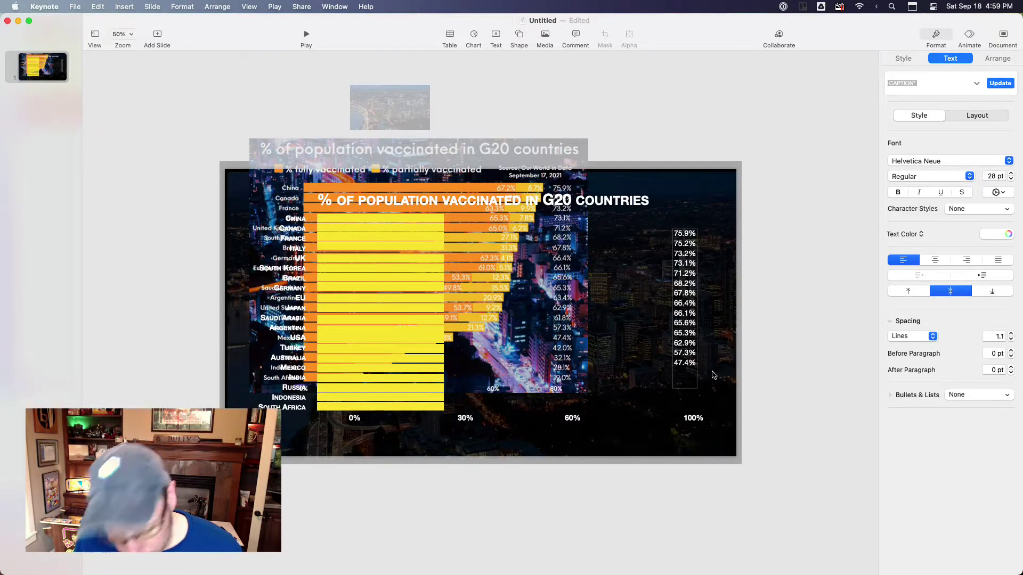
pyautogui.write('42.')
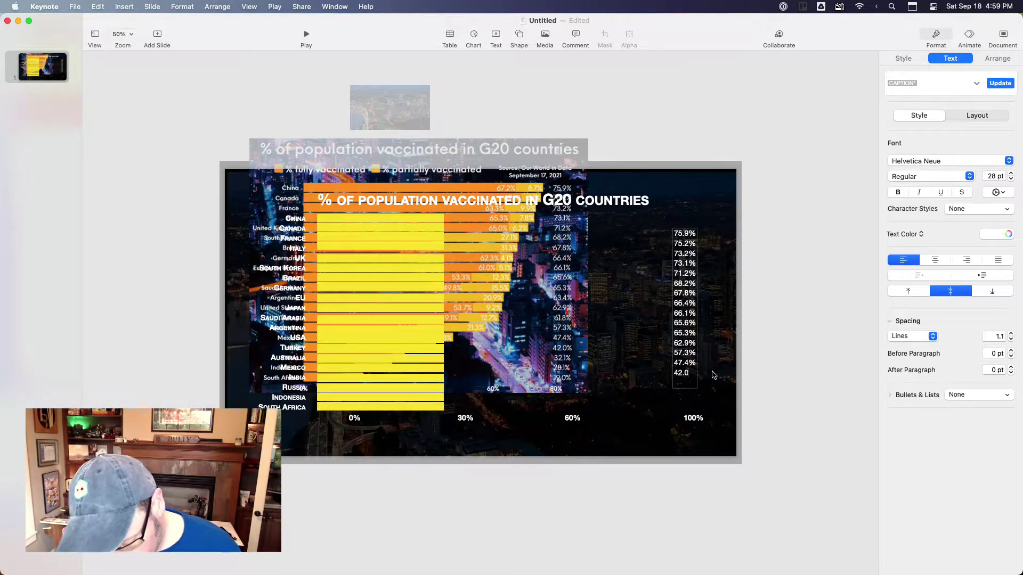
pyautogui.press('Return')
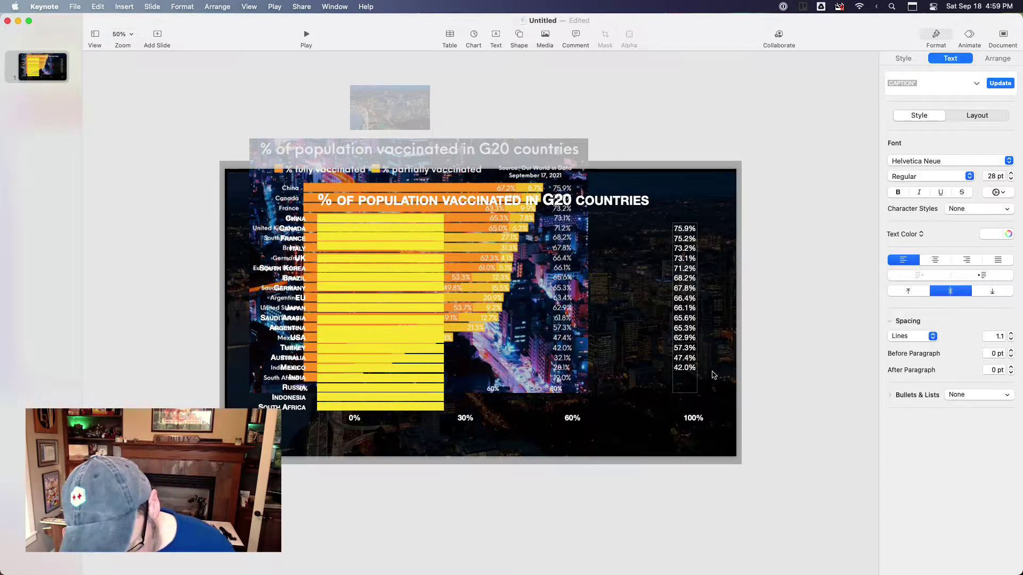
pyautogui.write('32')
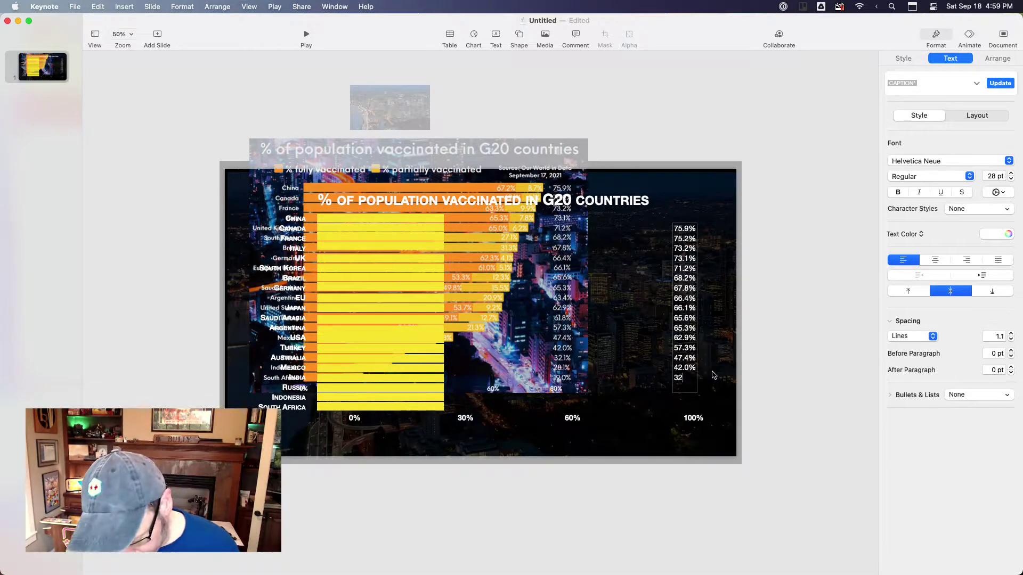
pyautogui.write('.1%')
pyautogui.press('Return')
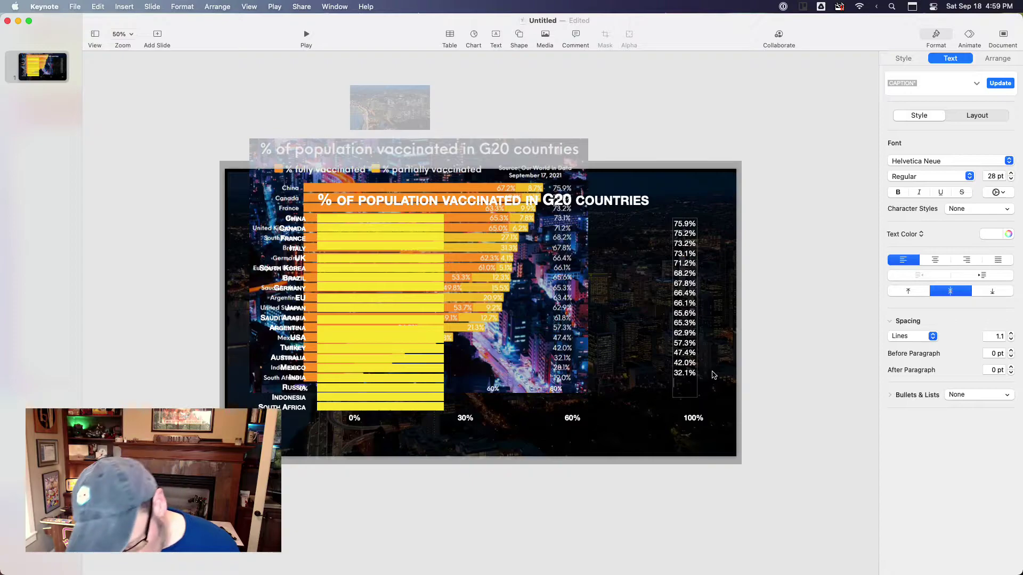
# - Finish the percentage column with 28.1% and 19.0% on separate lines
pyautogui.write('28.1')
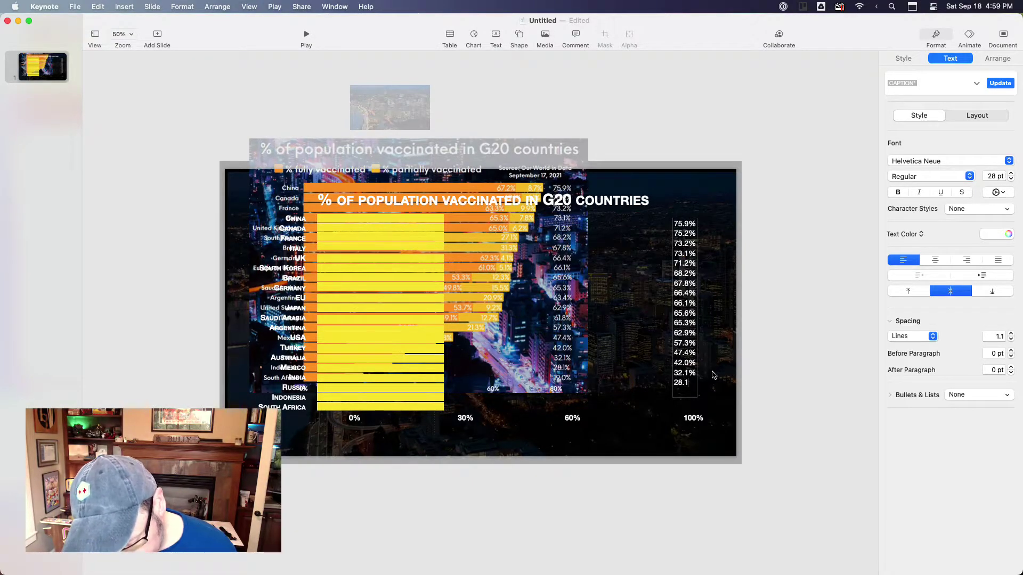
pyautogui.write('%')
pyautogui.press('Return')
pyautogui.write('19')
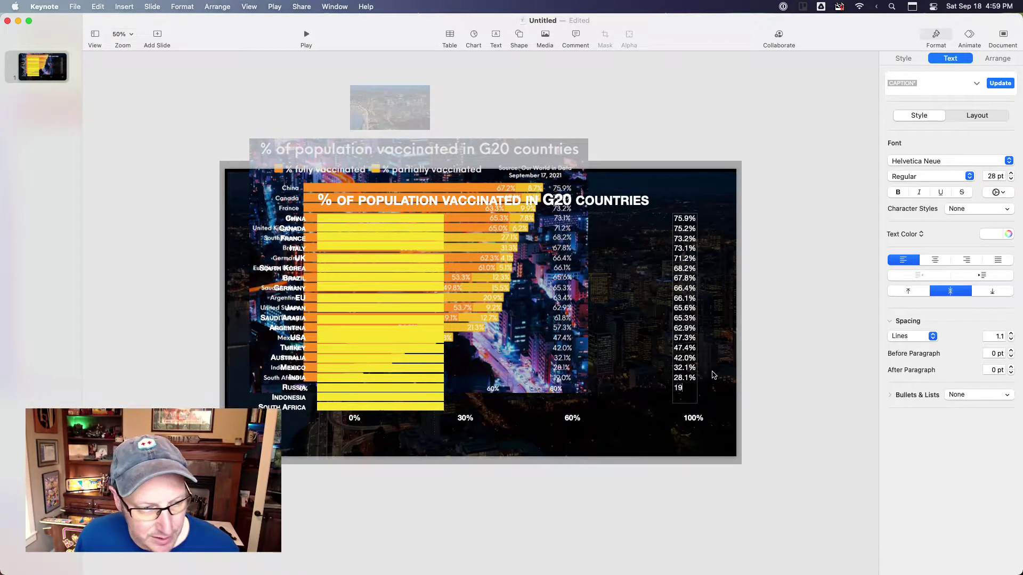
pyautogui.write('.')
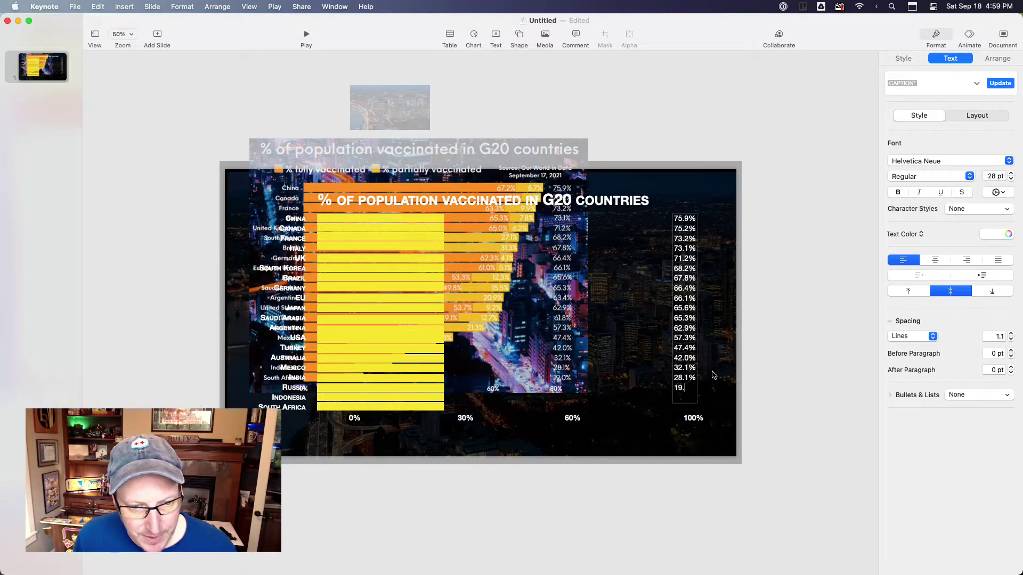
pyautogui.write('0')
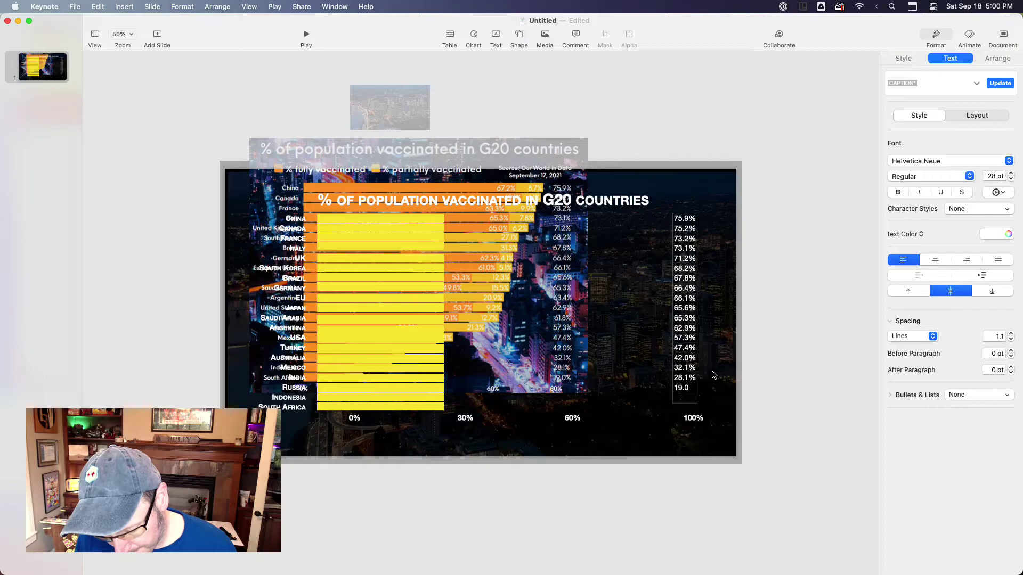
pyautogui.write('%')
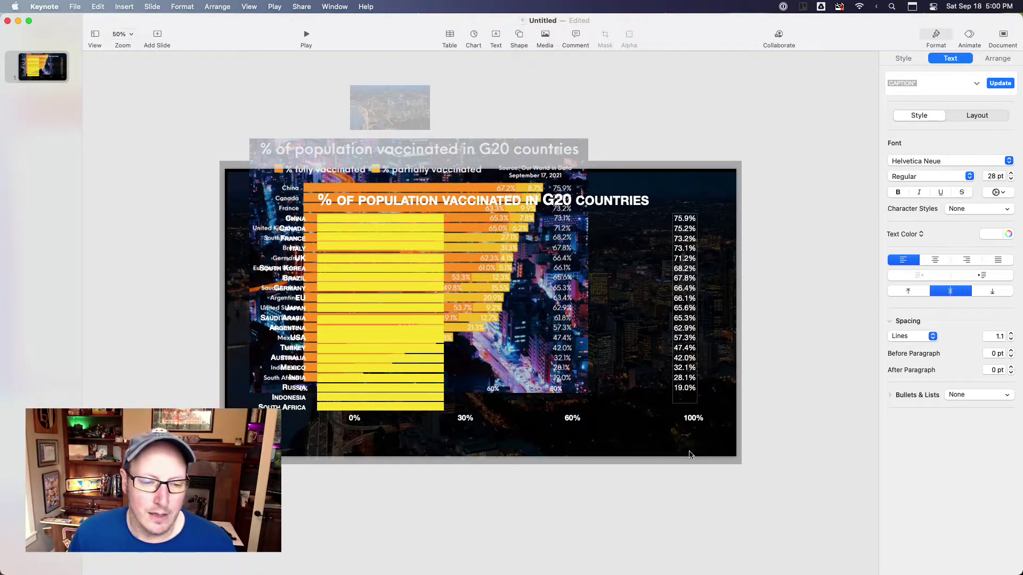
pyautogui.click(704, 514)
# - Move the reference chart image down below the slide so it clears the bars and labels
pyautogui.moveTo(395, 345); pyautogui.dragTo(804, 554)
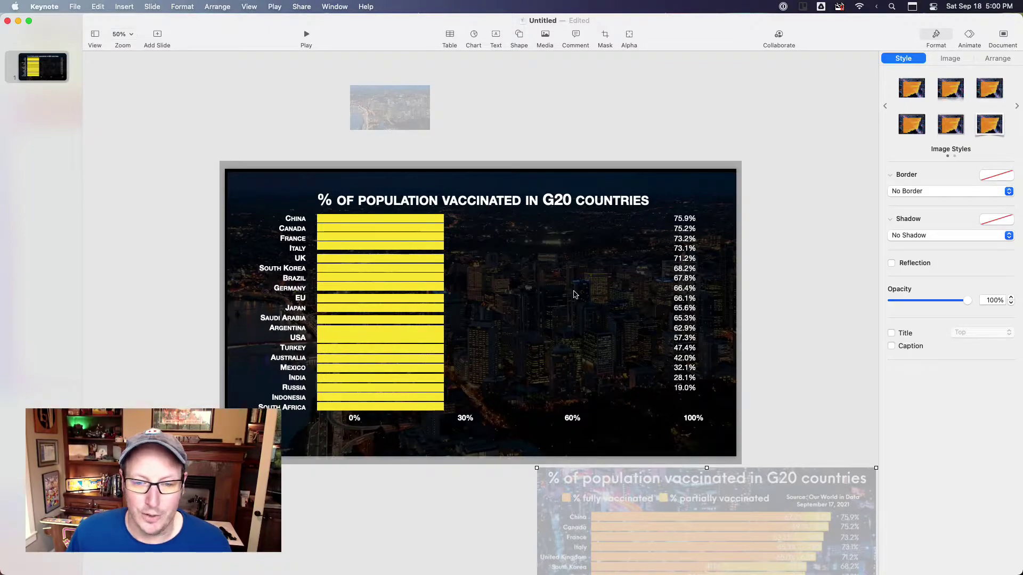
pyautogui.moveTo(748, 479); pyautogui.dragTo(525, 441)
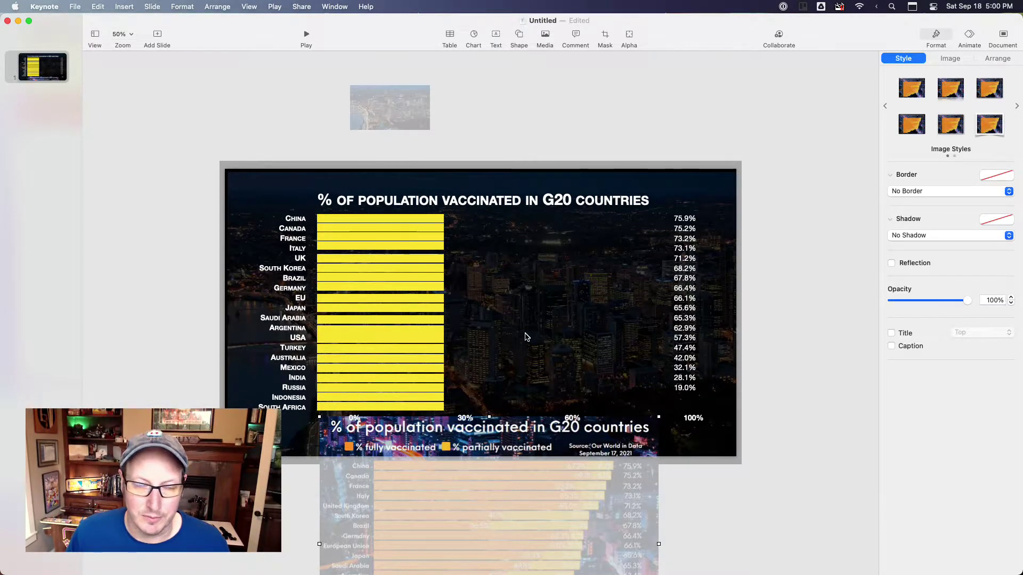
pyautogui.moveTo(567, 474); pyautogui.dragTo(522, 512)
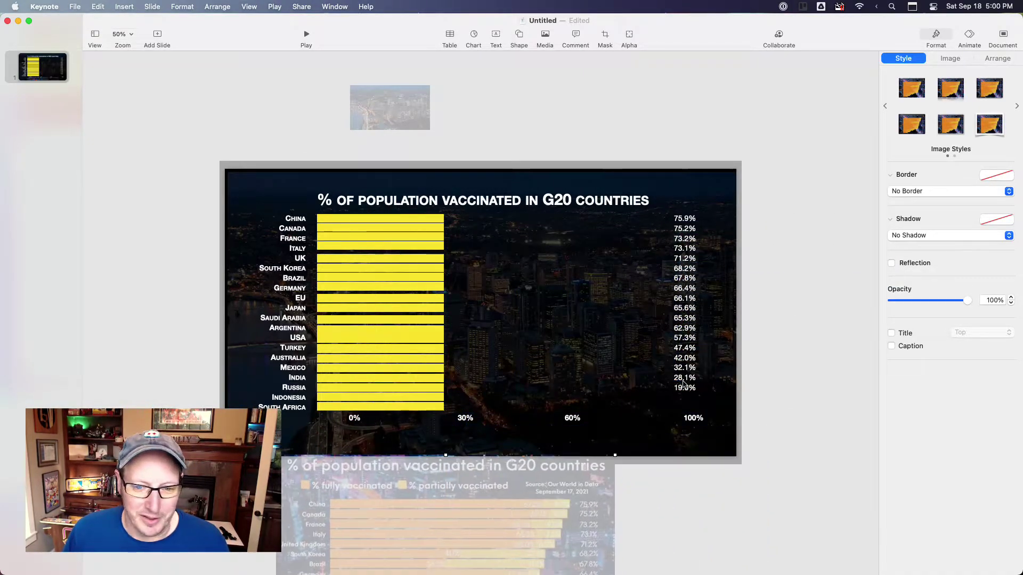
# - Show the rulers and align the percentage column with the country names using a horizontal guide at the China row
pyautogui.moveTo(687, 381)
pyautogui.mouseDown()
pyautogui.moveTo(681, 389)
pyautogui.moveTo(693, 386)
pyautogui.mouseUp()
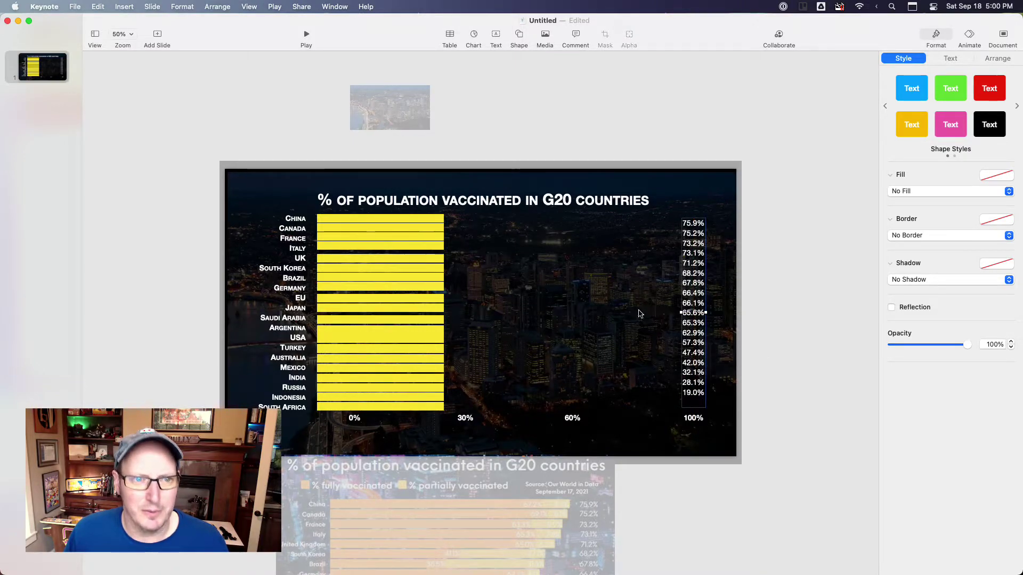
pyautogui.press('super+r')
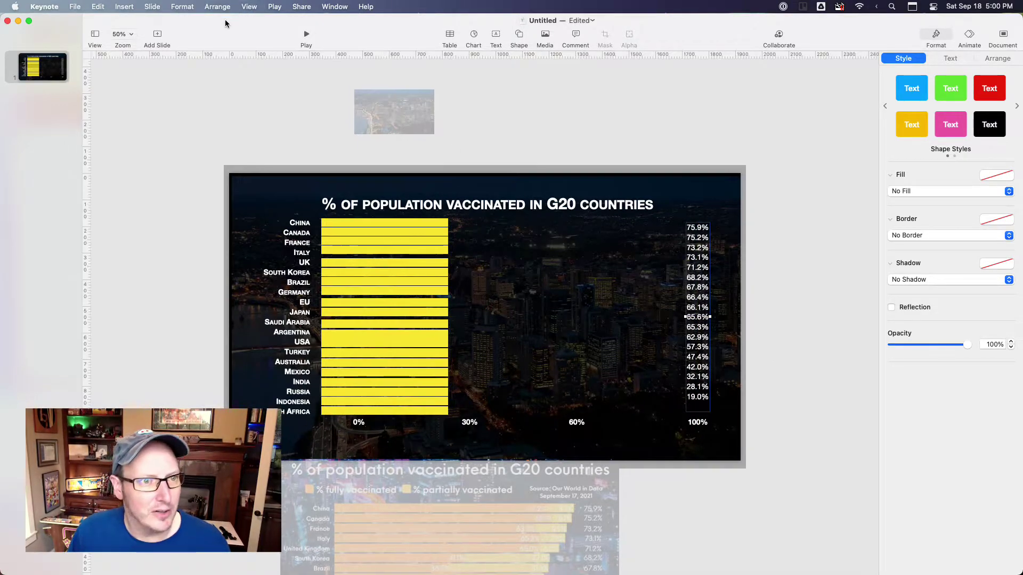
pyautogui.moveTo(290, 56); pyautogui.dragTo(378, 225)
pyautogui.moveTo(694, 304); pyautogui.dragTo(694, 299)
pyautogui.click(783, 327)
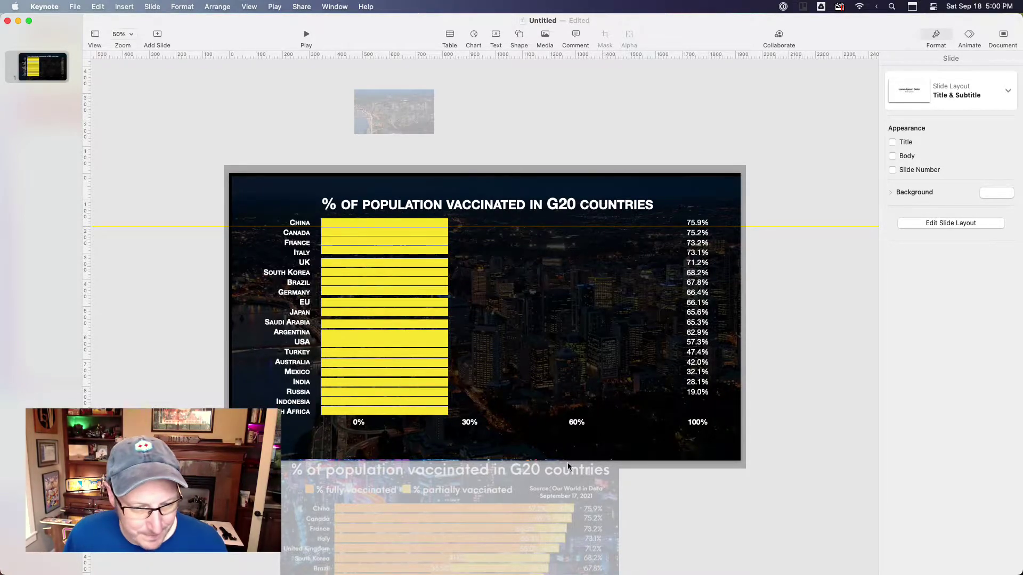
# - Bring the reference chart image back over the slide and insert a 61.8% line below 62.9% in the percentage column
pyautogui.moveTo(568, 467); pyautogui.dragTo(624, 190)
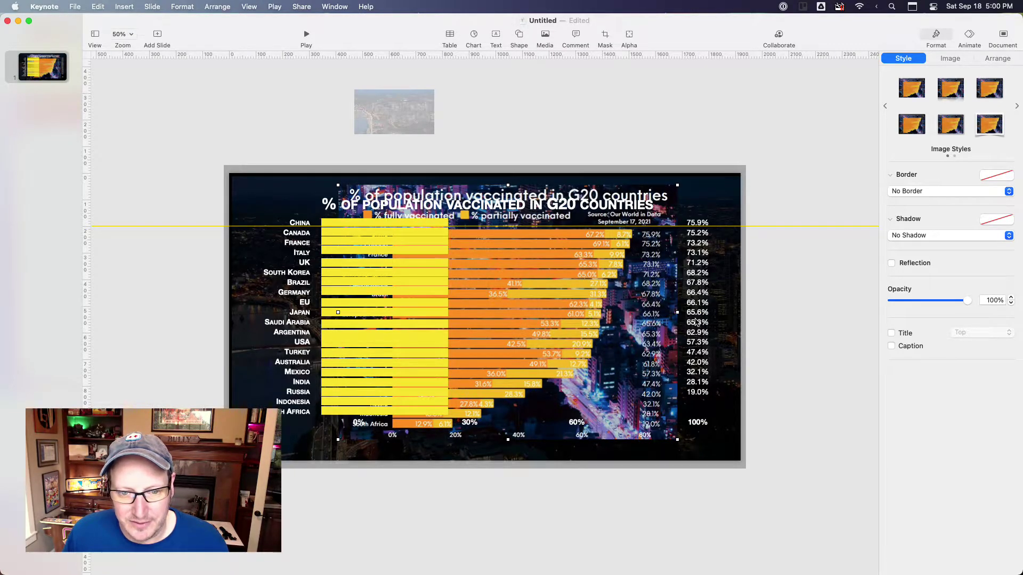
pyautogui.click(703, 345)
pyautogui.click(706, 335)
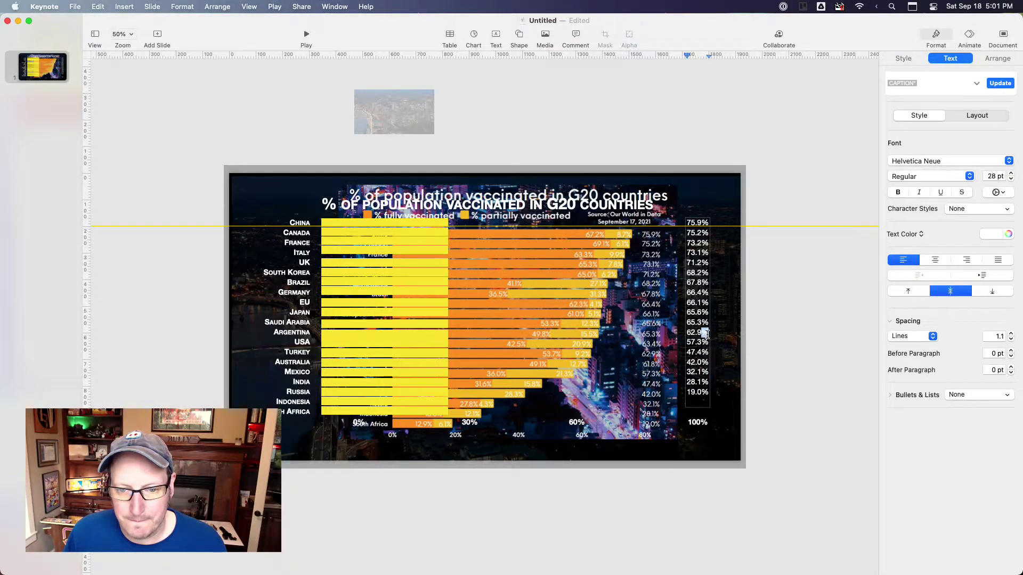
pyautogui.press('Return')
pyautogui.write('61.8')
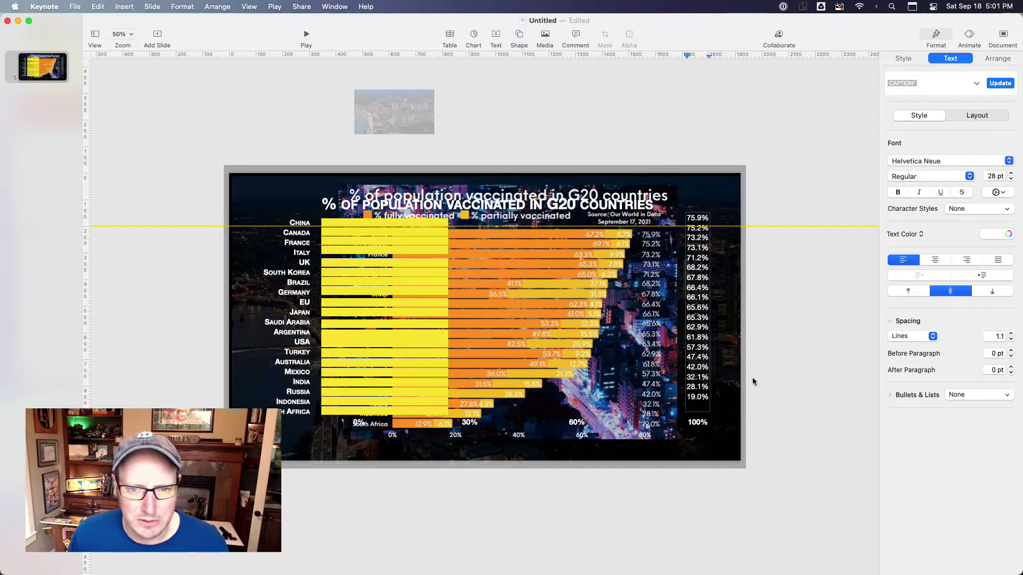
# - Realign the percentage column with the country rows and place a second horizontal guide along the bottom edge of the yellow bars
pyautogui.moveTo(703, 367); pyautogui.dragTo(703, 373)
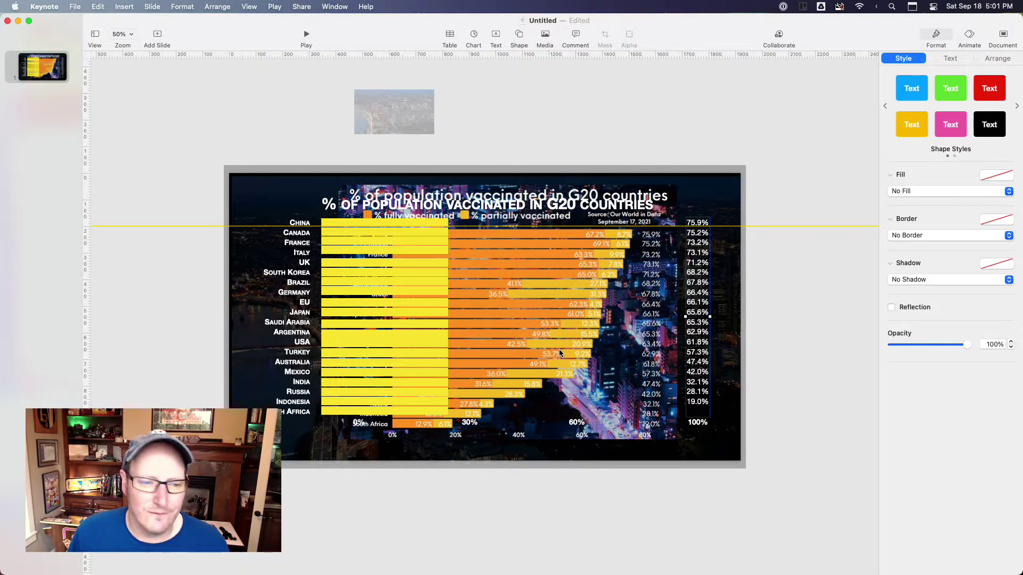
pyautogui.moveTo(532, 54); pyautogui.dragTo(559, 415)
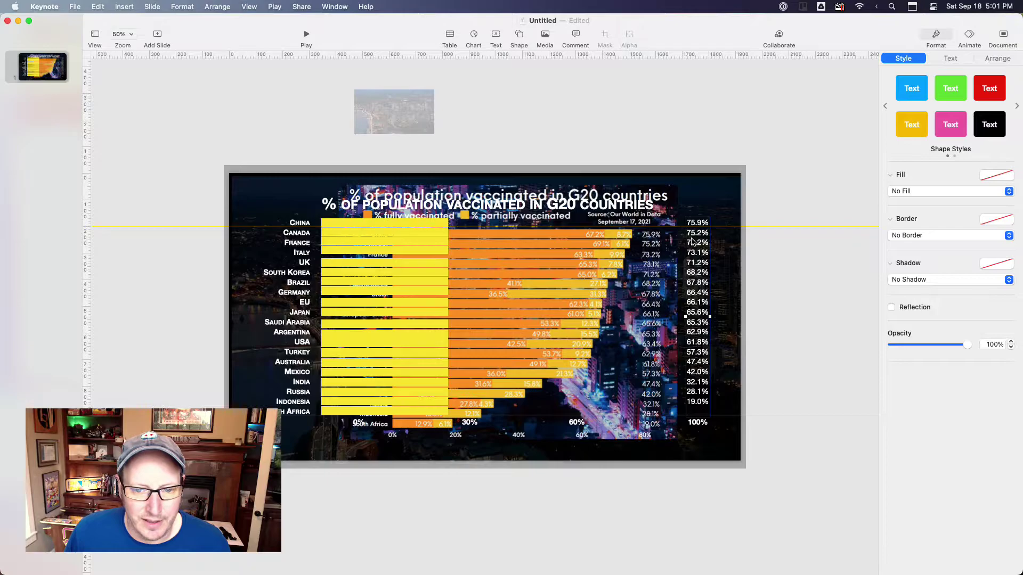
pyautogui.moveTo(693, 243)
pyautogui.mouseDown()
pyautogui.moveTo(692, 256)
pyautogui.moveTo(697, 245)
pyautogui.mouseUp()
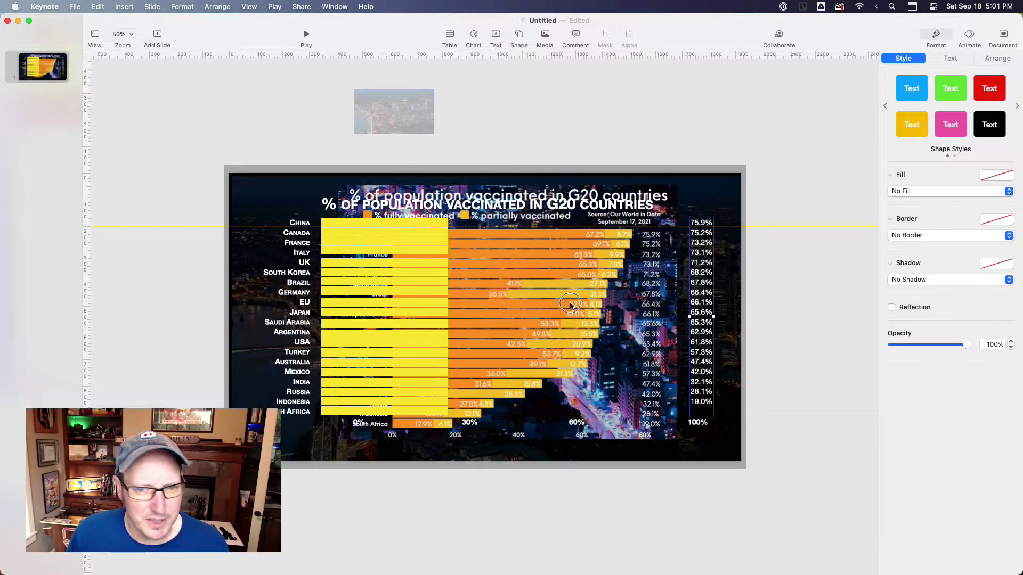
# - Shift the reference chart image up over the slide and insert a 63.4% line below 65.3% in the percentage column
pyautogui.moveTo(570, 306)
pyautogui.mouseDown()
pyautogui.moveTo(570, 421)
pyautogui.moveTo(580, 296)
pyautogui.mouseUp()
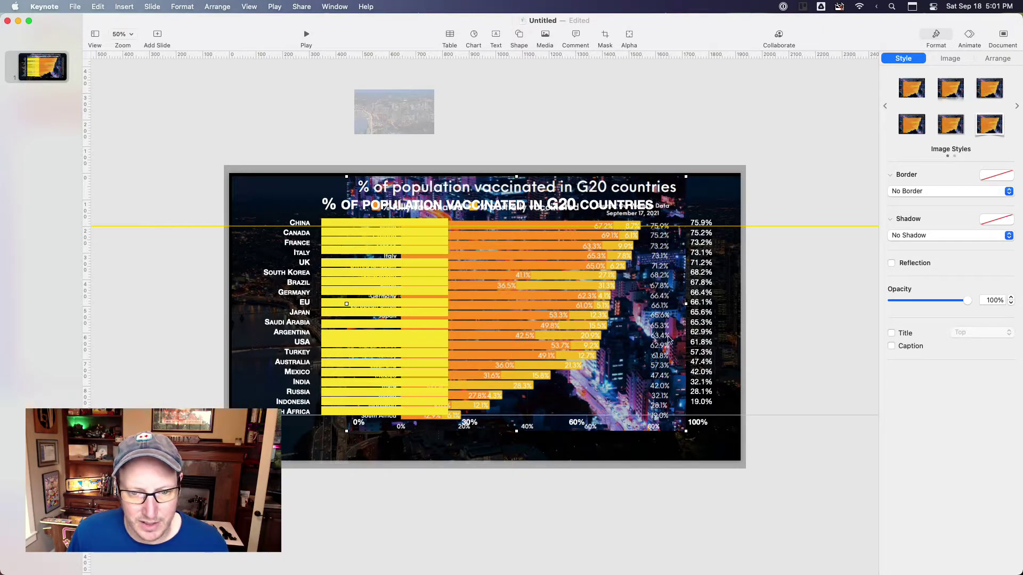
pyautogui.doubleClick(701, 322)
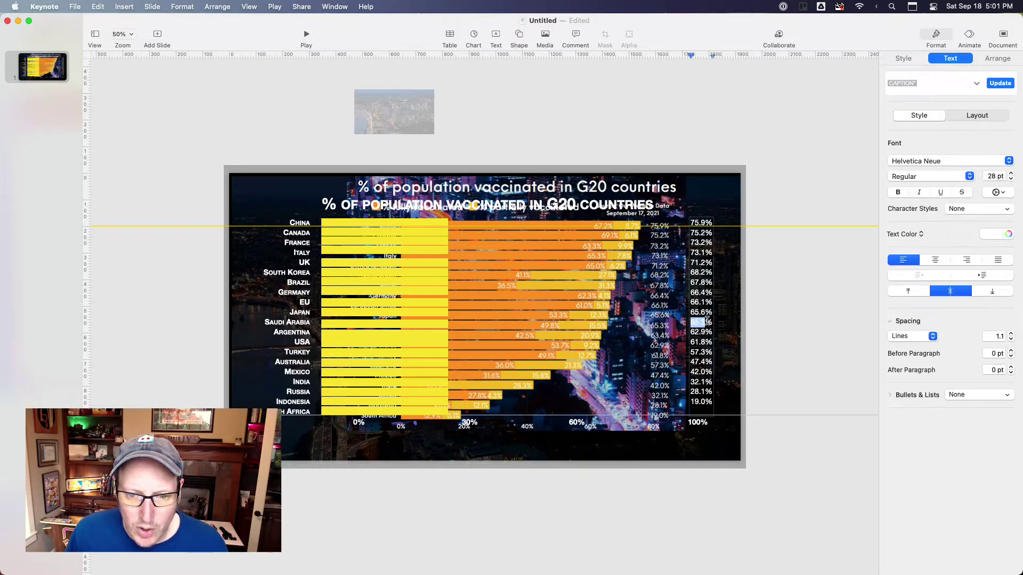
pyautogui.press('Return')
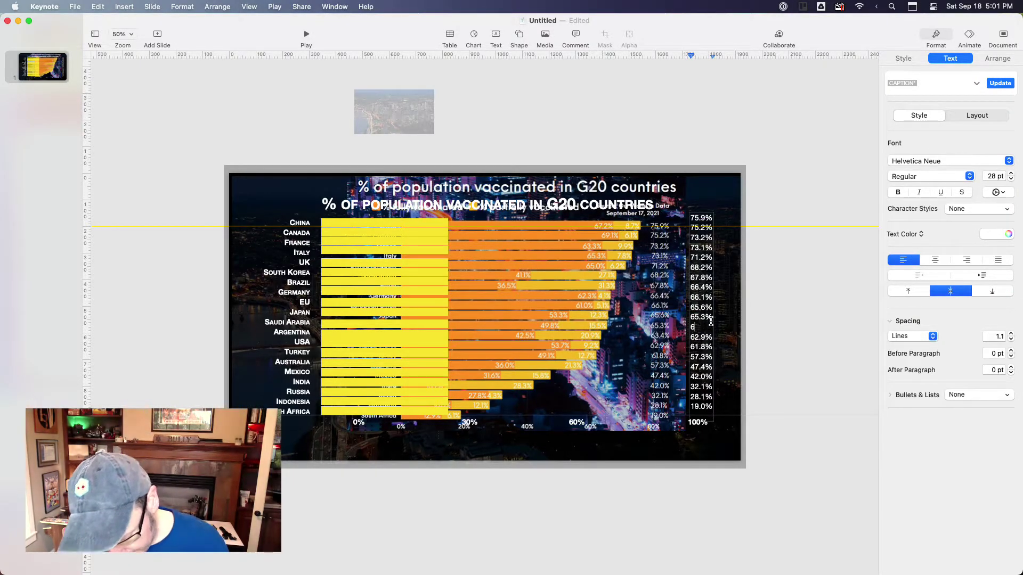
pyautogui.write('63.4%')
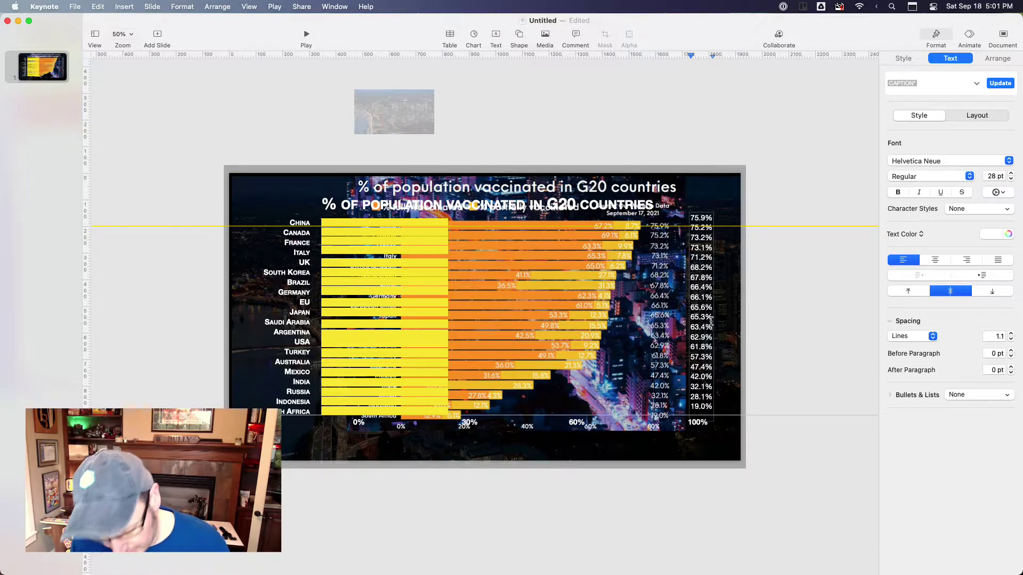
# - Realign the percentage column with the country rows and move the reference chart image off the slide's lower-right corner
pyautogui.click(773, 343)
pyautogui.click(705, 340)
pyautogui.moveTo(704, 339); pyautogui.dragTo(701, 343)
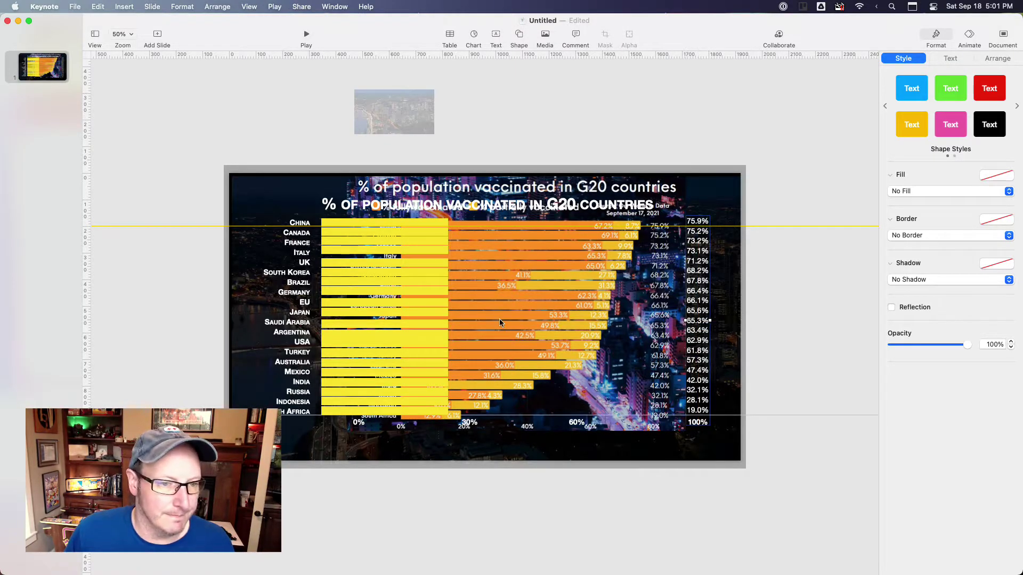
pyautogui.moveTo(429, 320); pyautogui.dragTo(887, 480)
pyautogui.moveTo(698, 362); pyautogui.dragTo(691, 363)
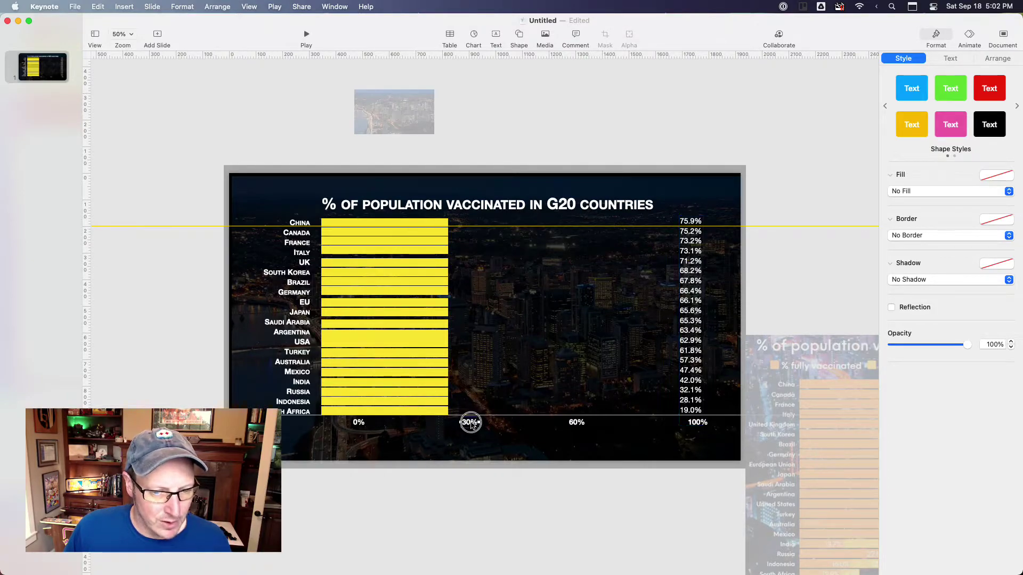
# - Shift the 30%, 60% and 100% axis labels left so they sit closer together along the chart's baseline
pyautogui.moveTo(472, 425); pyautogui.dragTo(451, 425)
pyautogui.moveTo(565, 425); pyautogui.dragTo(528, 424)
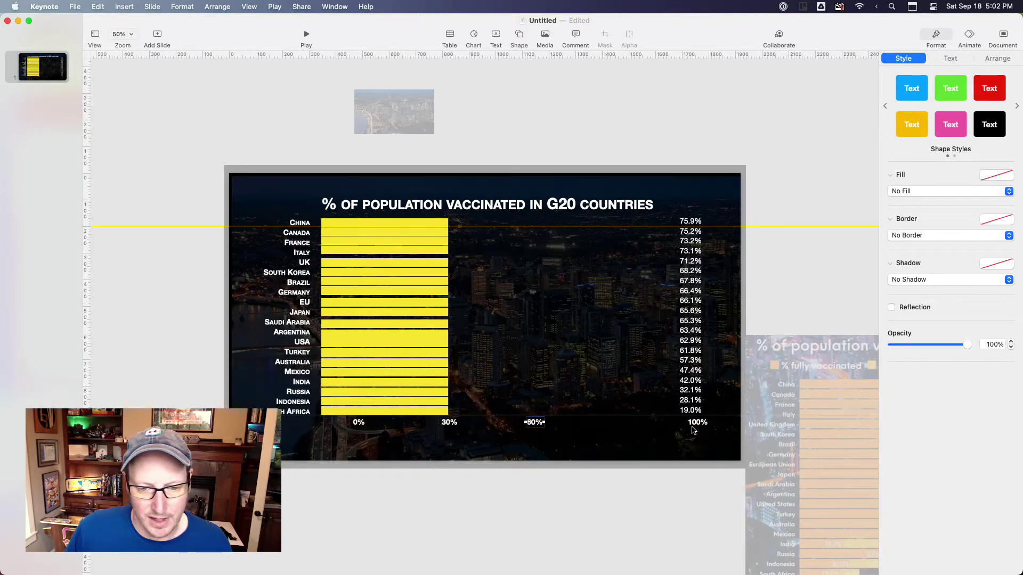
pyautogui.moveTo(692, 430); pyautogui.dragTo(627, 424)
pyautogui.click(570, 493)
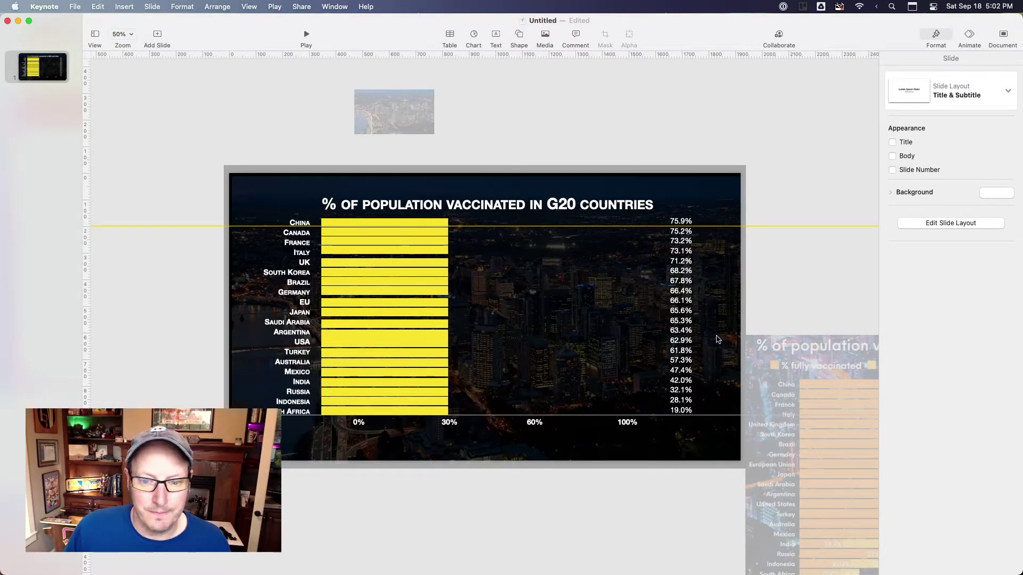
# - Move the reference chart image over the slide's upper part and add a text box near the slide's lower-right corner with white, italic, non-bold text
pyautogui.moveTo(769, 356); pyautogui.dragTo(758, 315)
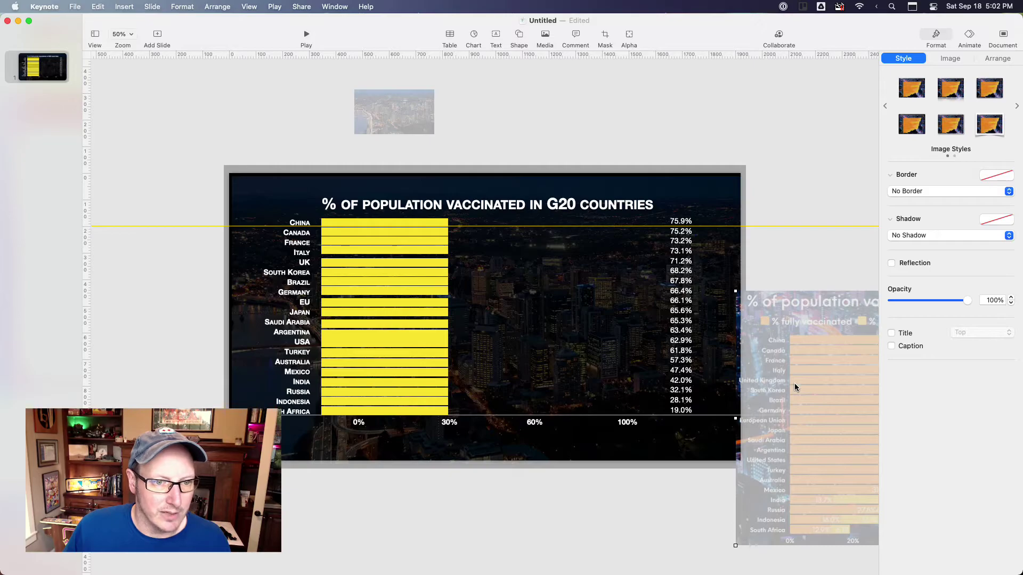
pyautogui.moveTo(794, 382); pyautogui.dragTo(402, 216)
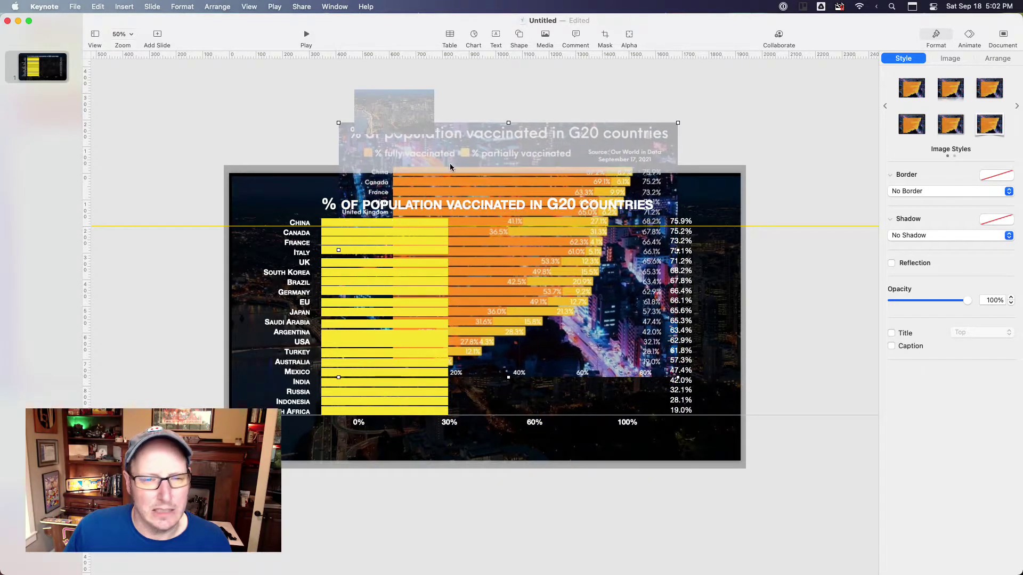
pyautogui.click(496, 37)
pyautogui.moveTo(488, 322); pyautogui.dragTo(656, 450)
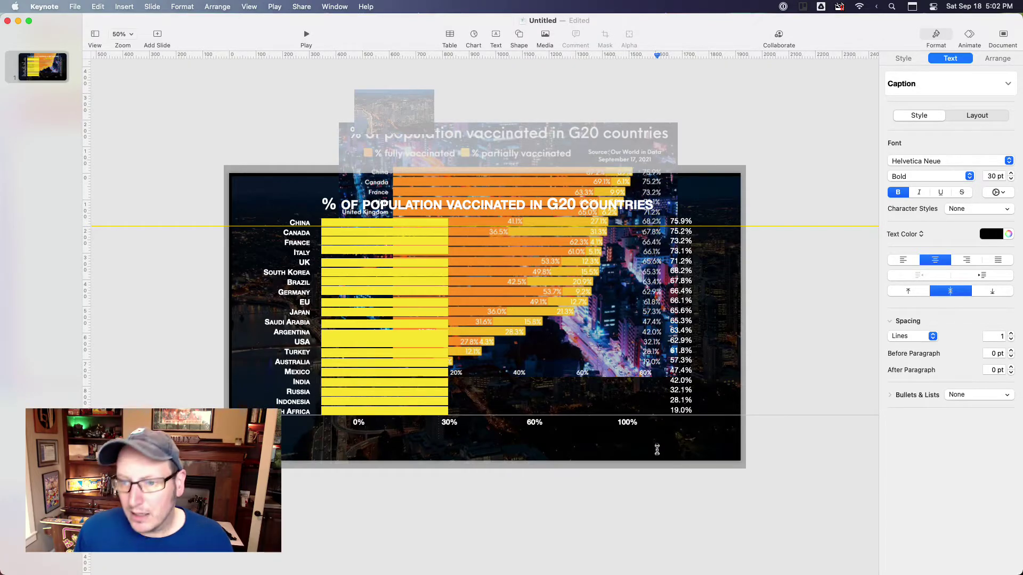
pyautogui.click(990, 233)
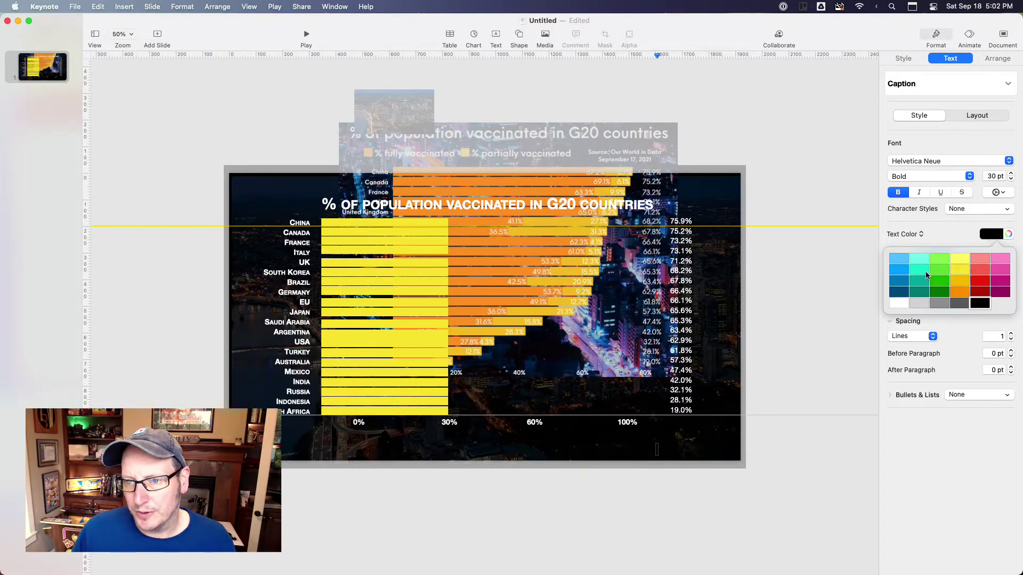
pyautogui.click(895, 306)
pyautogui.click(919, 192)
pyautogui.click(897, 193)
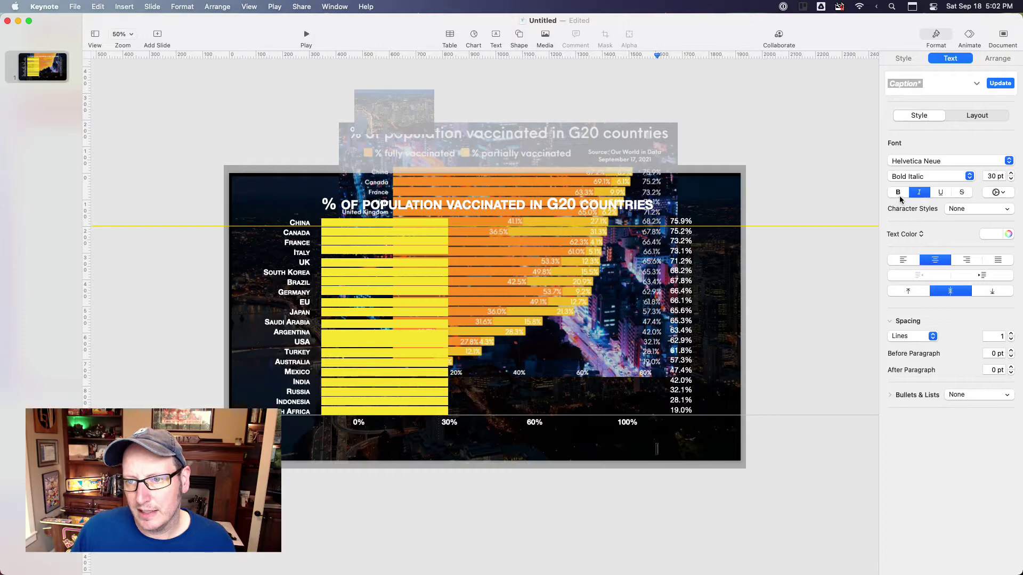
# - Enter "Source: Our World in Data - September 17, 2021" in the new text box
pyautogui.write('SOURCE:')
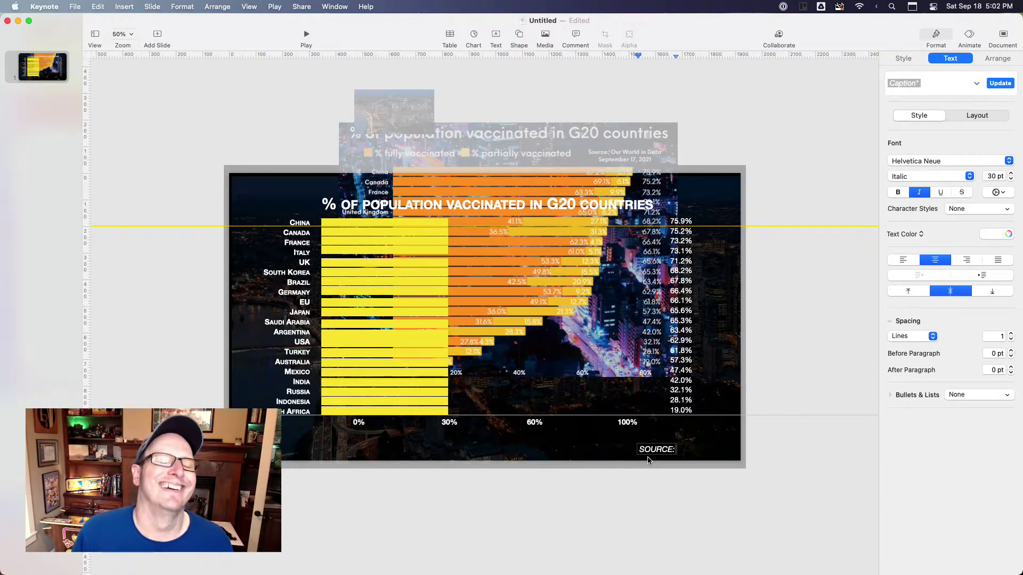
pyautogui.press('BackSpace')
pyautogui.press('BackSpace')
pyautogui.press('BackSpace')
pyautogui.press('BackSpace')
pyautogui.press('BackSpace')
pyautogui.press('BackSpace')
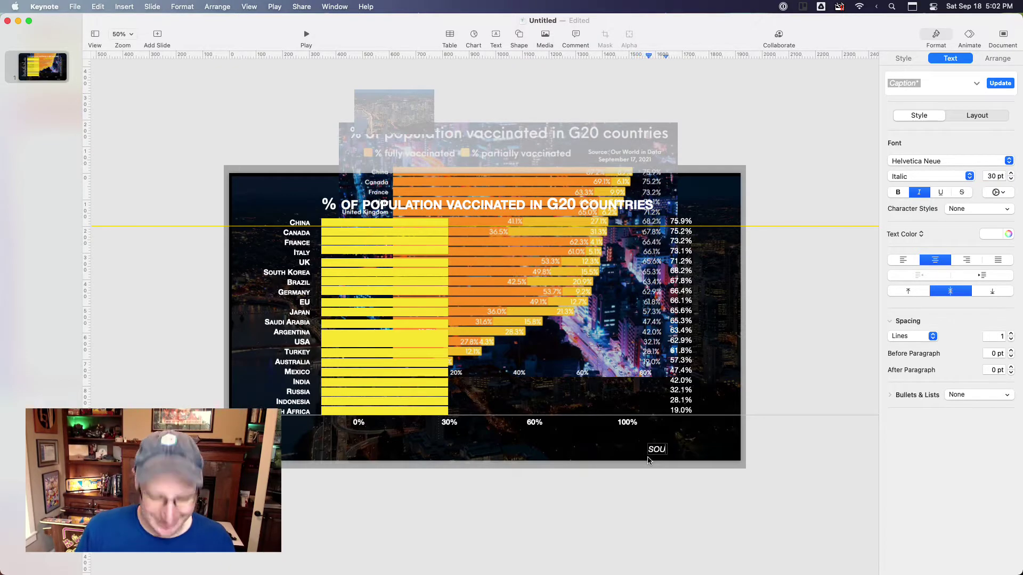
pyautogui.write('ourc')
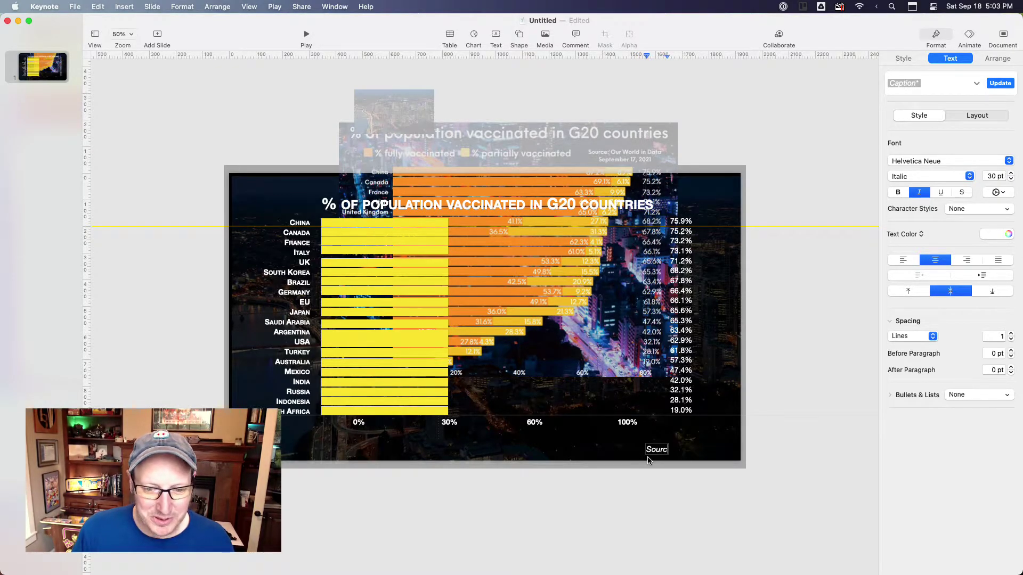
pyautogui.write('e: Our')
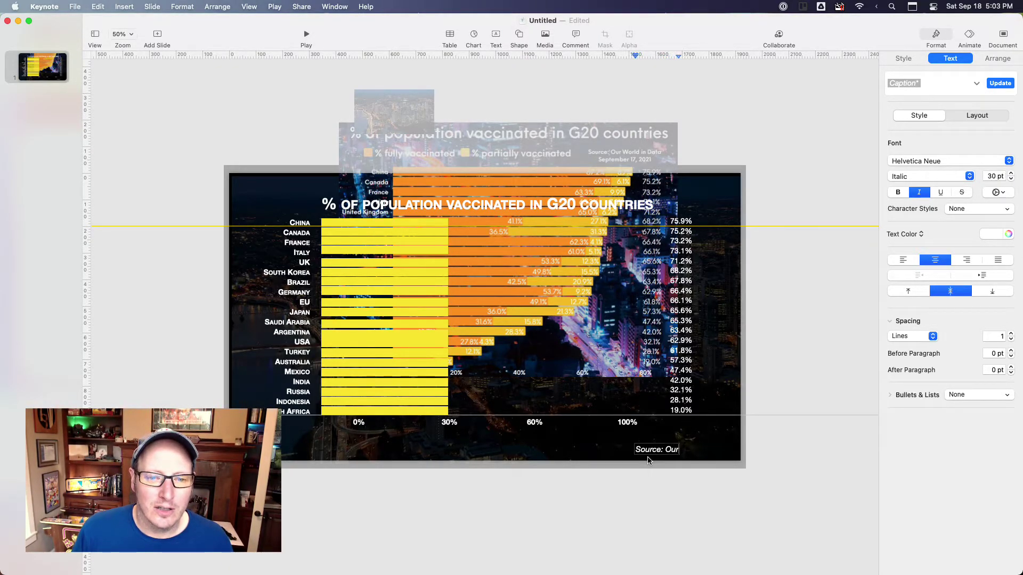
pyautogui.write(' World in Data')
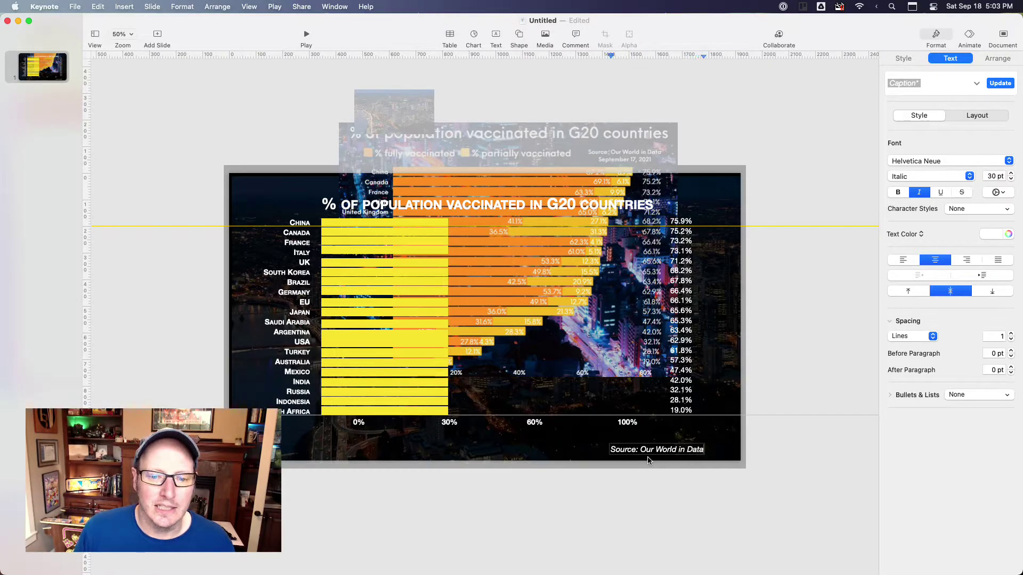
pyautogui.write(' - Septem')
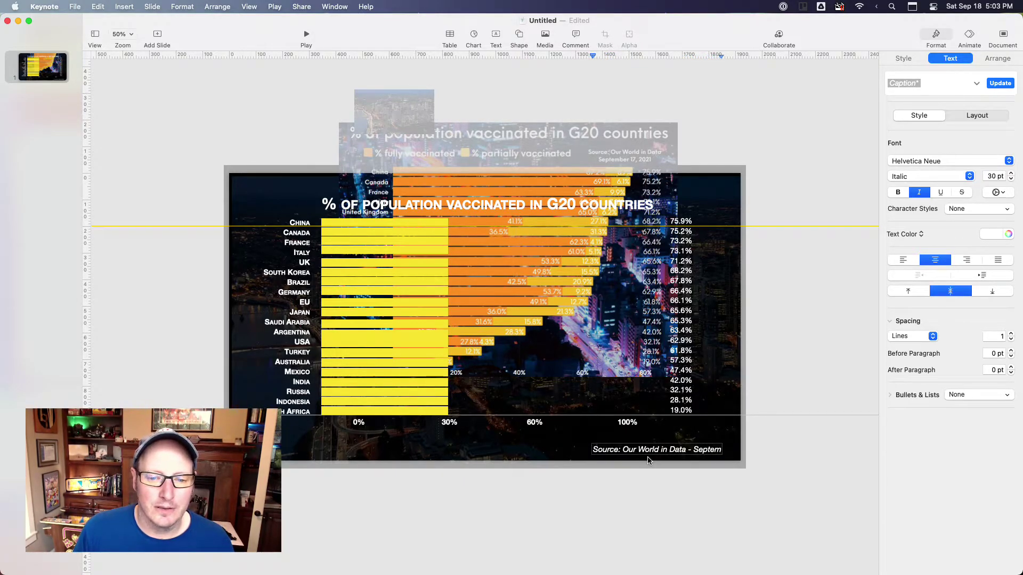
pyautogui.write('ber 17t')
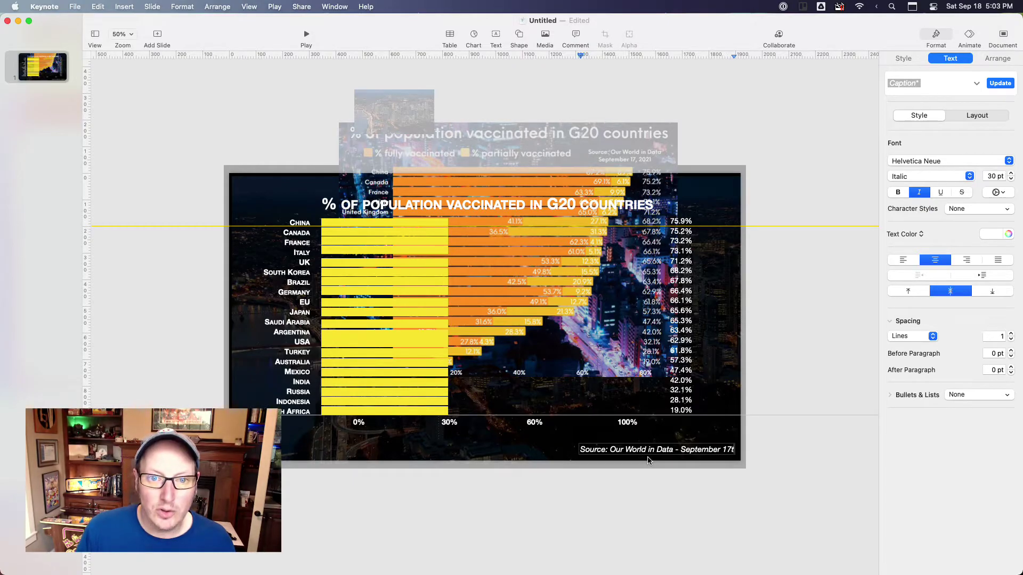
pyautogui.press('BackSpace')
pyautogui.write(', 2021')
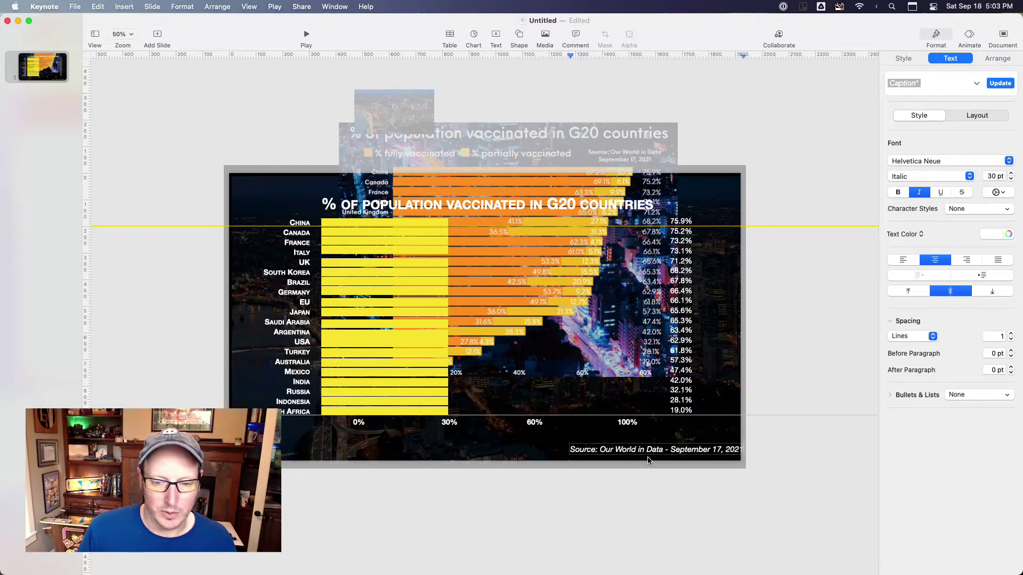
# - Set the source line's font size to 18 pt and move it closer to the slide's lower-right corner
pyautogui.press('super+a')
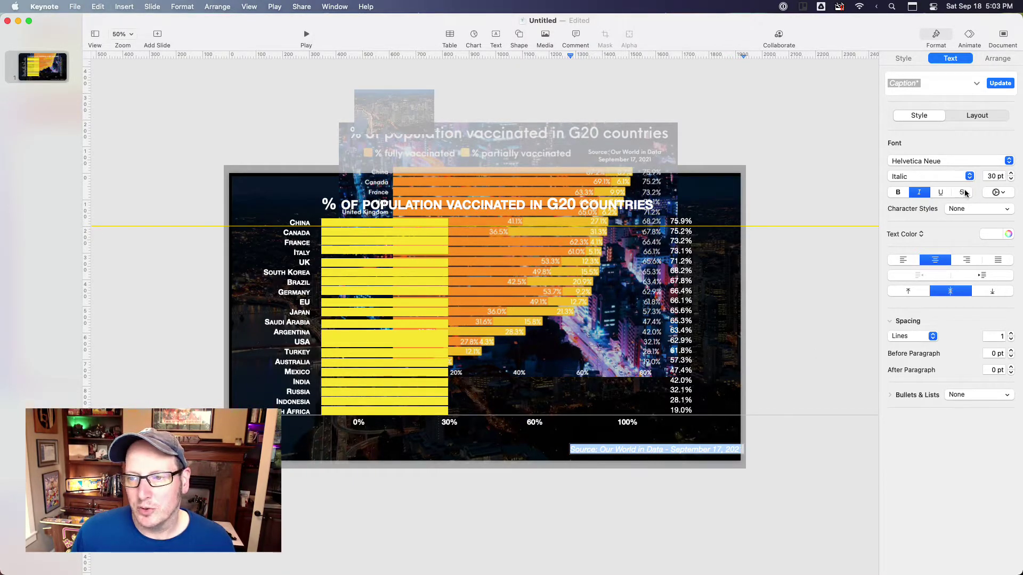
pyautogui.click(994, 176)
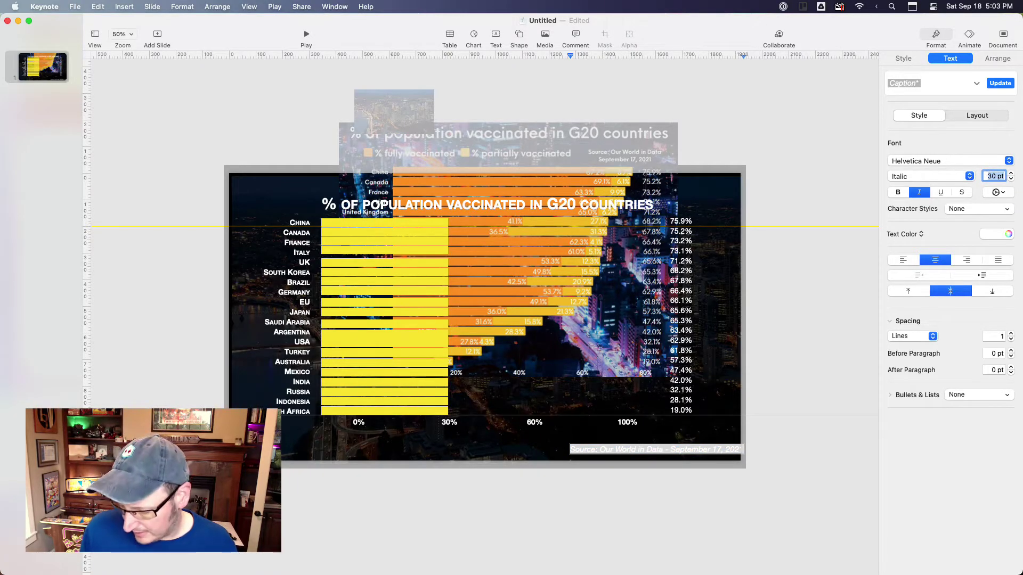
pyautogui.write('16')
pyautogui.press('Return')
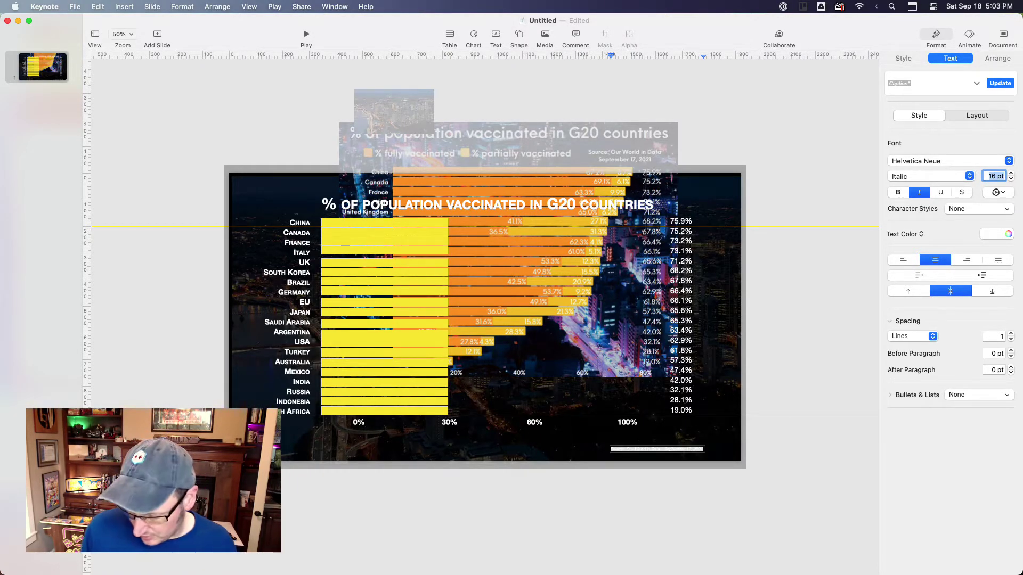
pyautogui.write('18')
pyautogui.press('Return')
pyautogui.click(726, 456)
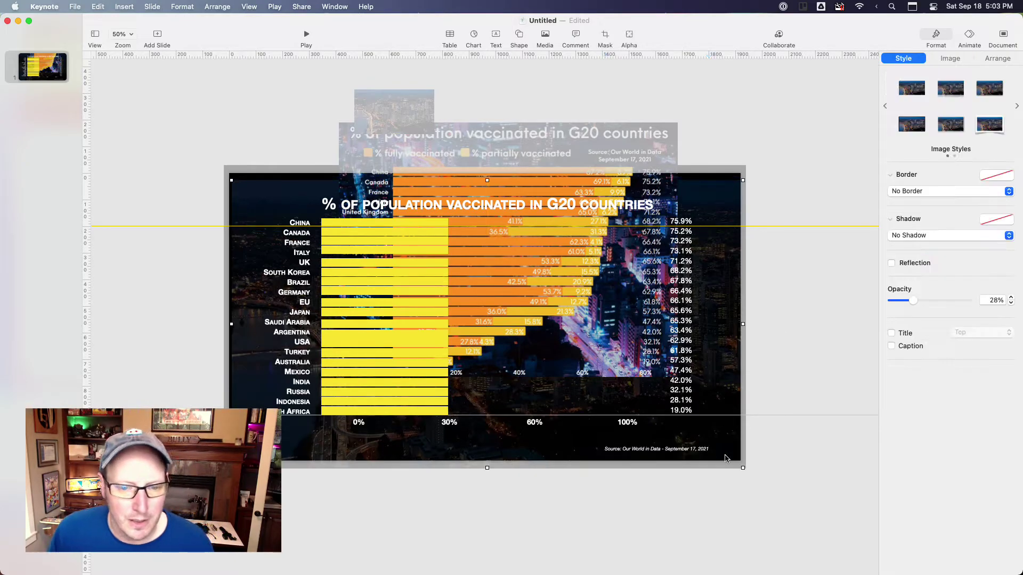
pyautogui.click(664, 476)
pyautogui.moveTo(664, 450); pyautogui.dragTo(679, 454)
# - Move the reference chart image below the slide and preview the slide in a slideshow
pyautogui.click(840, 402)
pyautogui.click(831, 449)
pyautogui.moveTo(508, 169); pyautogui.dragTo(557, 535)
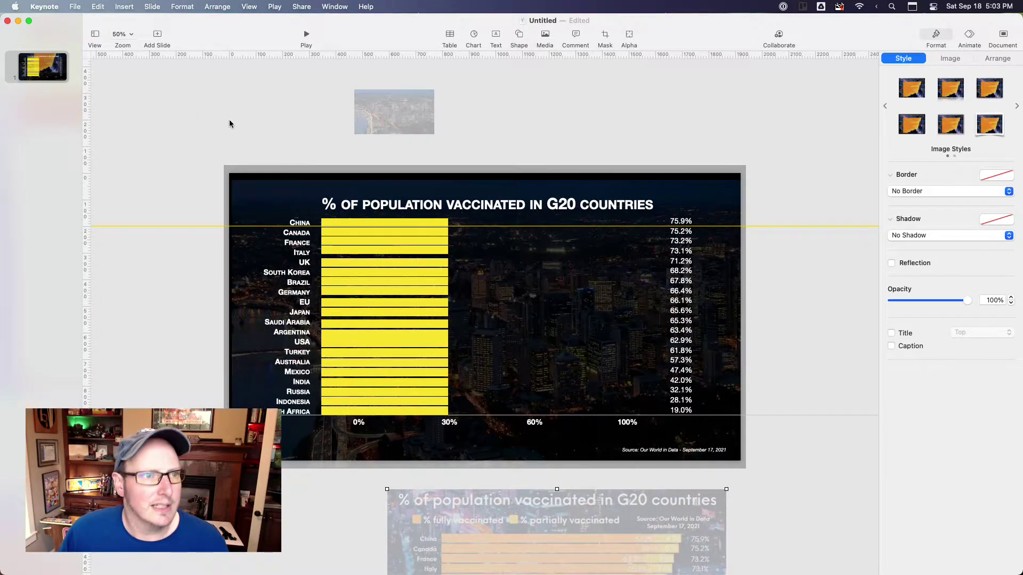
pyautogui.click(306, 36)
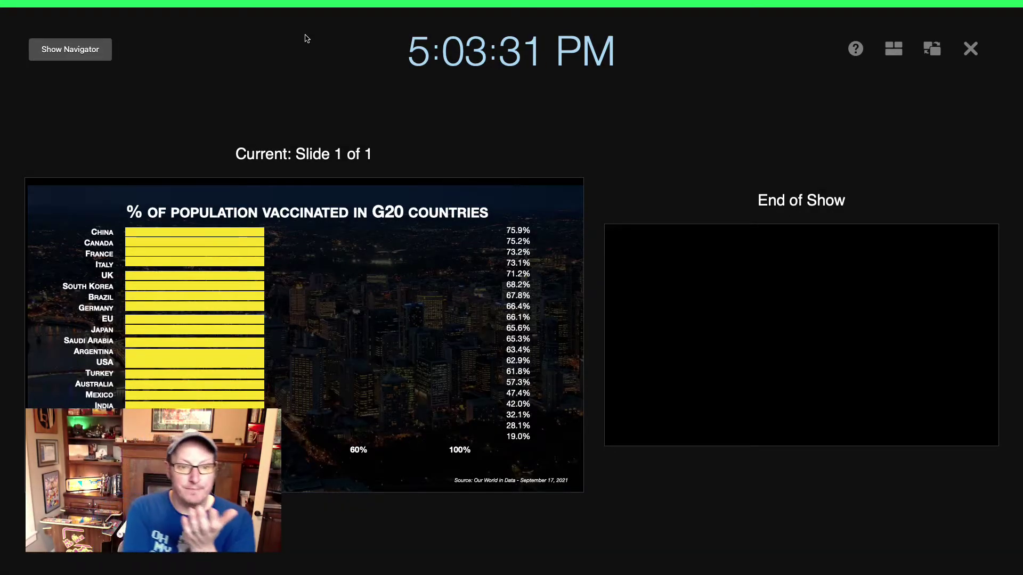
pyautogui.press('Escape')
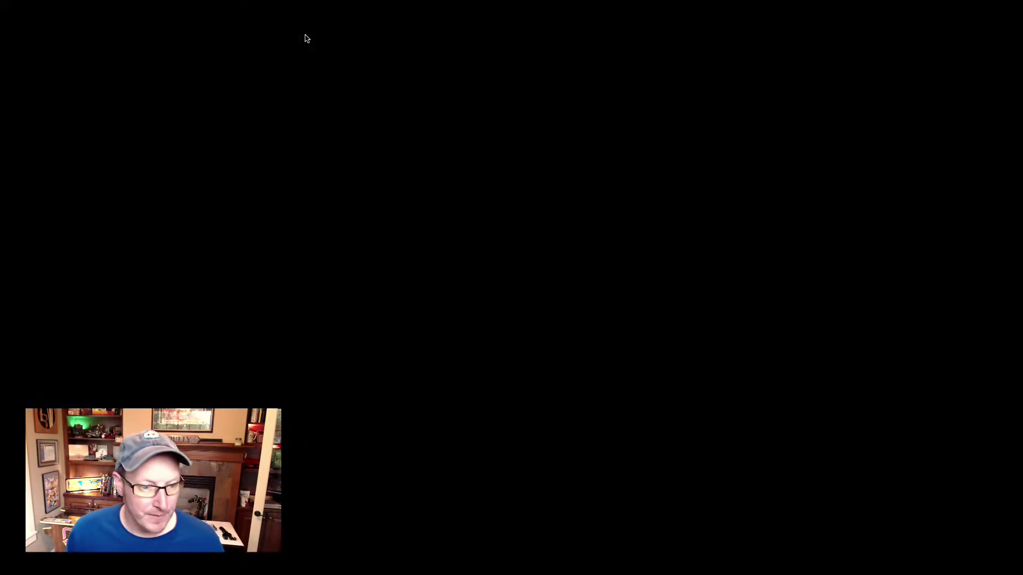
# - Zoom in to 150% on the yellow bars beside the country names to examine their spacing
pyautogui.press('shift+super+period')
pyautogui.press('shift+super+period')
pyautogui.press('shift+super+period')
pyautogui.press('shift+super+period')
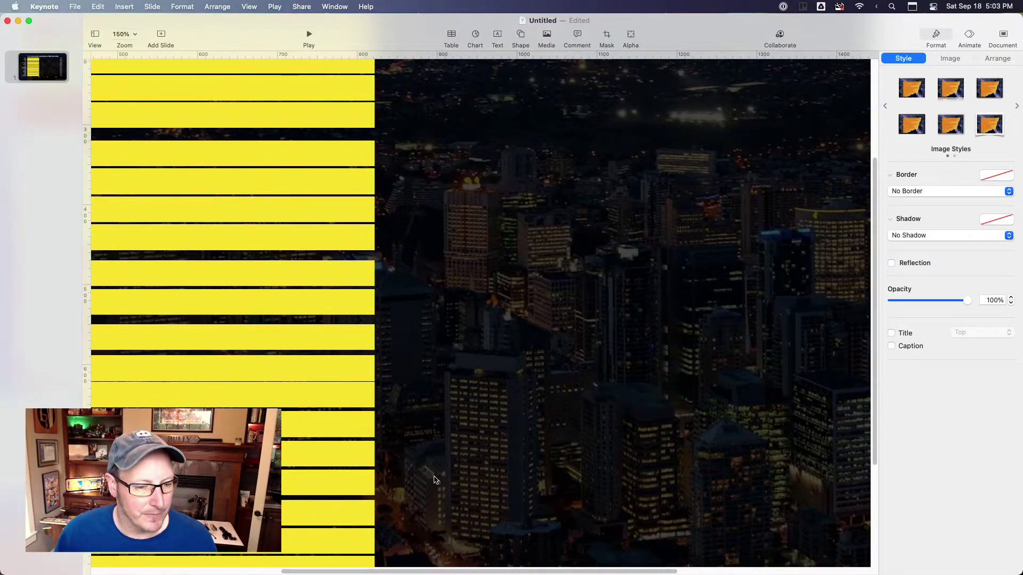
pyautogui.moveTo(487, 563); pyautogui.dragTo(342, 570)
pyautogui.press('super+z')
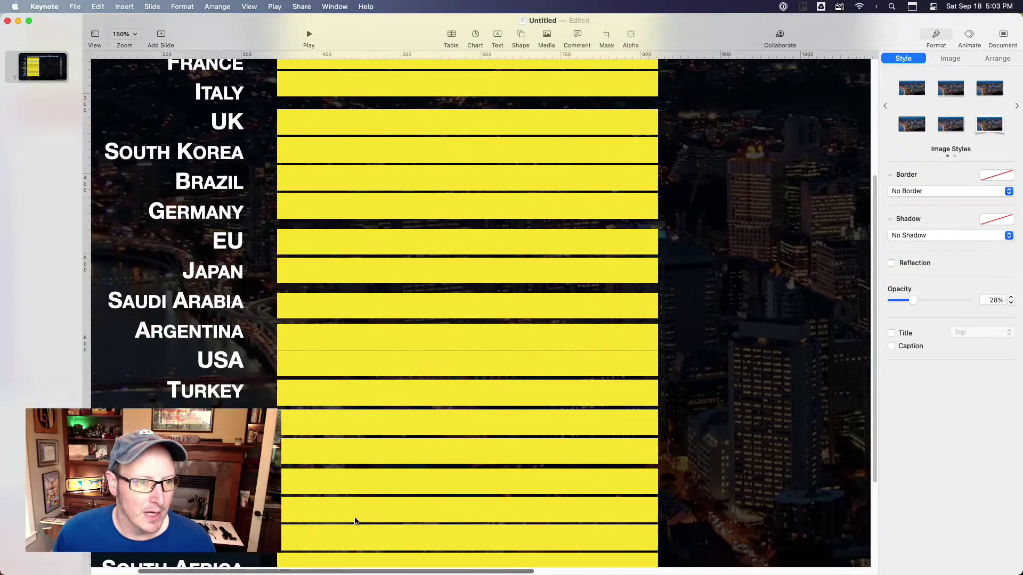
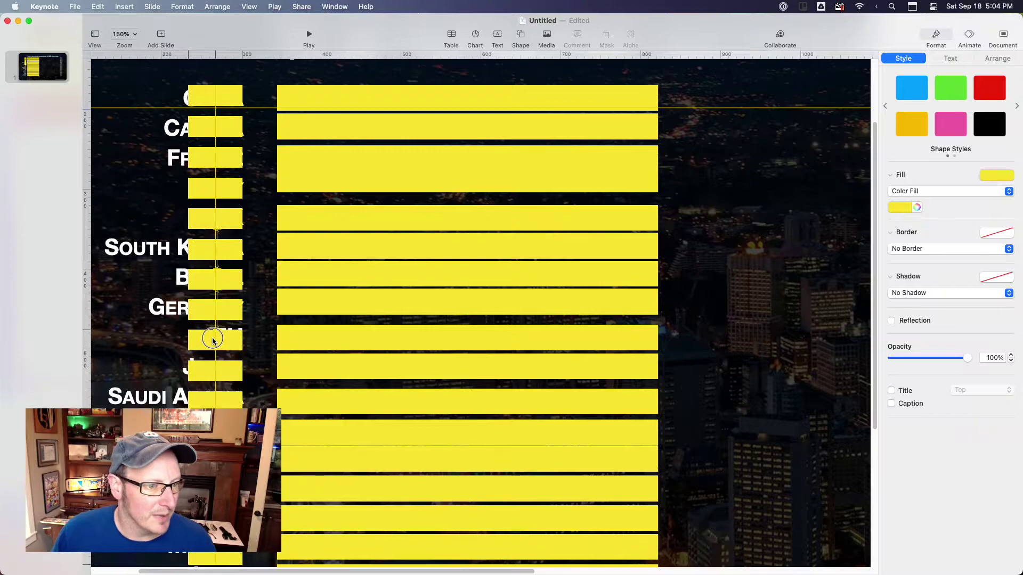
# - Nudge the small yellow bars from EU to Argentina into even alignment with their country rows
pyautogui.scroll(-1, 211, 385)
pyautogui.scroll(-2, 212, 385)
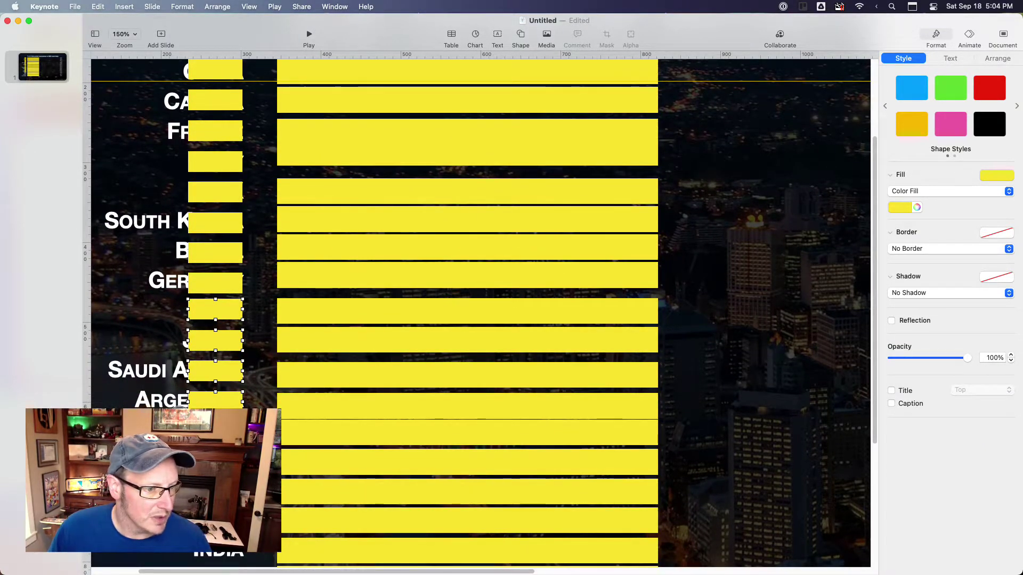
pyautogui.click(216, 418)
pyautogui.moveTo(215, 430); pyautogui.dragTo(215, 431)
pyautogui.moveTo(216, 352); pyautogui.dragTo(217, 353)
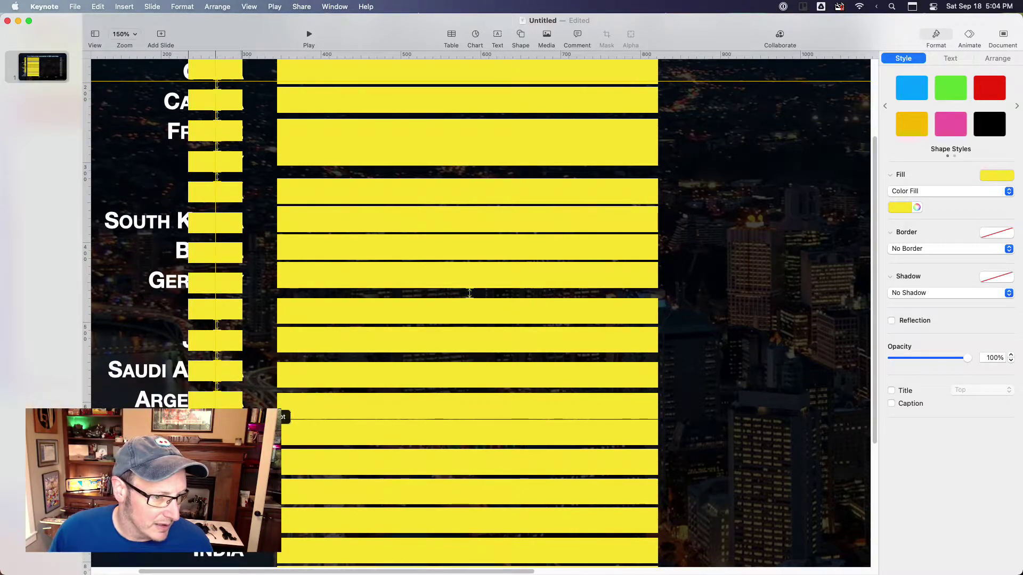
# - Align the small yellow bars from USA down to the last country with their rows, keeping the spacing even
pyautogui.scroll(-3, 477, 309)
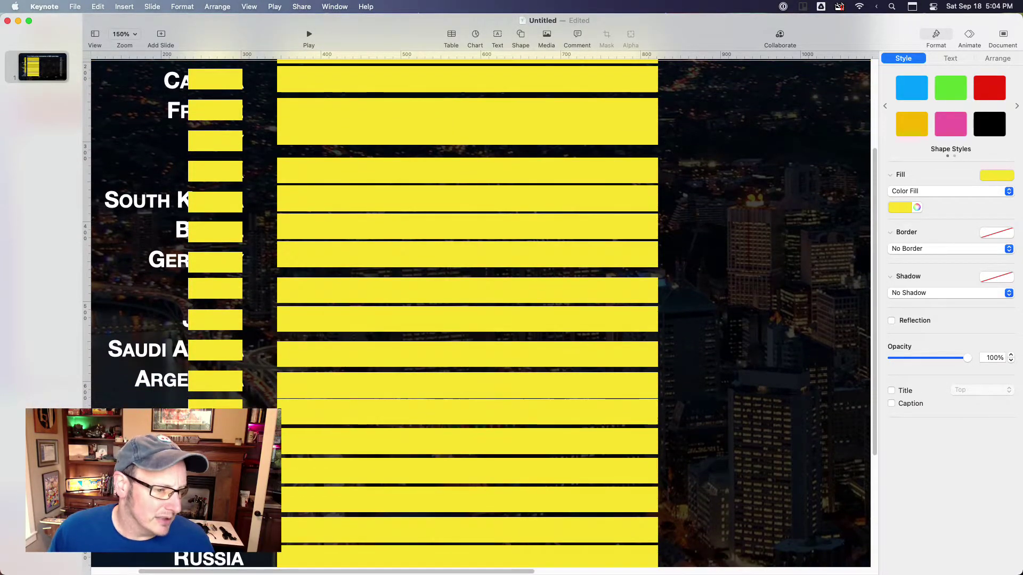
pyautogui.scroll(-3, 477, 309)
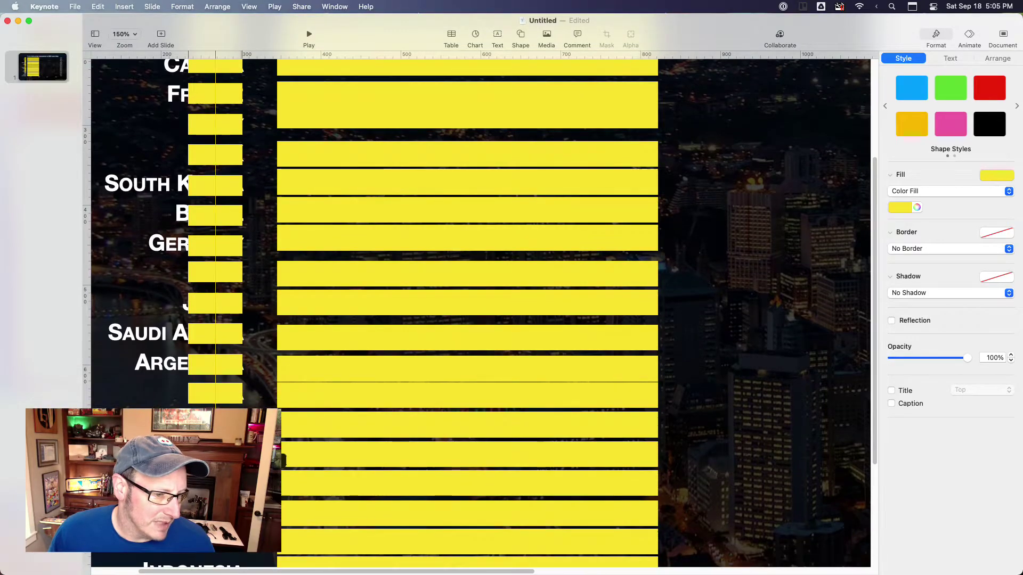
pyautogui.scroll(-10, 477, 309)
pyautogui.scroll(-2, 211, 353)
pyautogui.keyDown('shift'); pyautogui.click(211, 356); pyautogui.keyUp('shift')
pyautogui.keyDown('shift'); pyautogui.click(211, 326); pyautogui.keyUp('shift')
pyautogui.keyDown('shift'); pyautogui.click(208, 300); pyautogui.keyUp('shift')
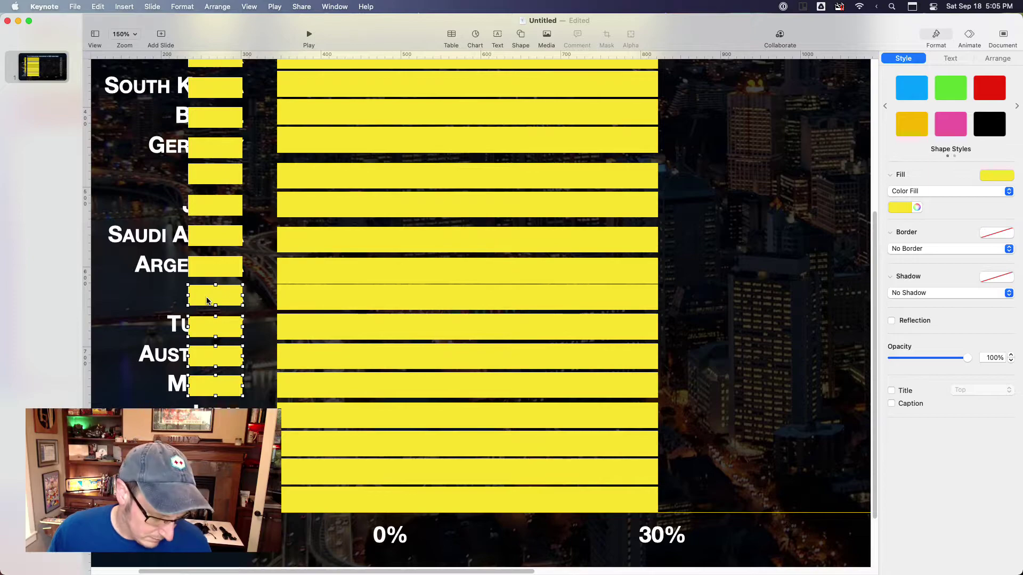
pyautogui.moveTo(218, 294); pyautogui.dragTo(215, 406)
pyautogui.click(259, 434)
pyautogui.moveTo(221, 448); pyautogui.dragTo(217, 503)
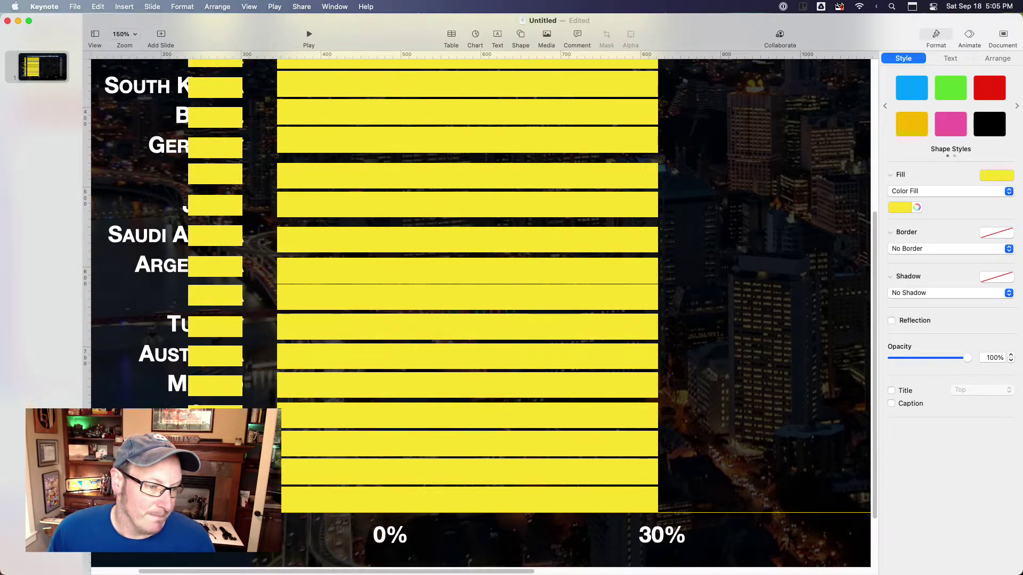
pyautogui.moveTo(210, 405); pyautogui.dragTo(222, 298)
# - Zoom out to 75% to bring the whole slide with all the wide yellow bars into view
pyautogui.scroll(2, 222, 301)
pyautogui.scroll(5, 222, 302)
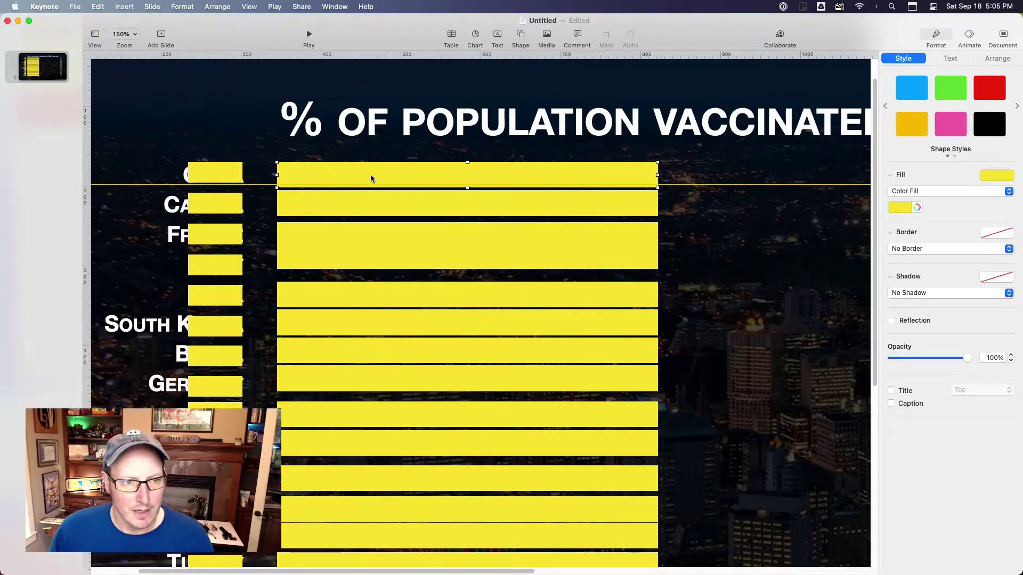
pyautogui.press('shift+super+comma')
pyautogui.press('shift+super+comma')
pyautogui.press('shift+super+comma')
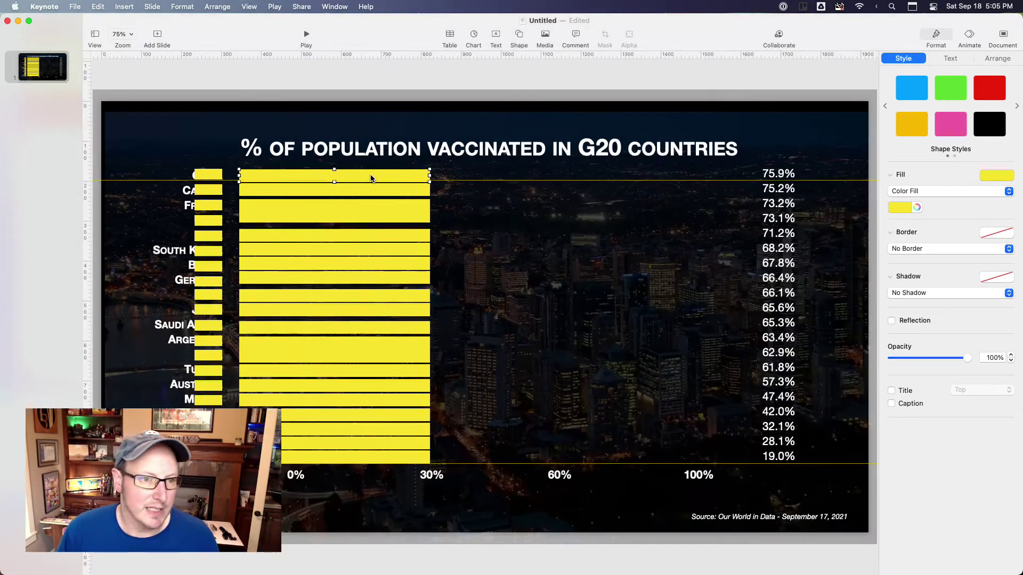
pyautogui.keyDown('shift'); pyautogui.click(359, 190); pyautogui.keyUp('shift')
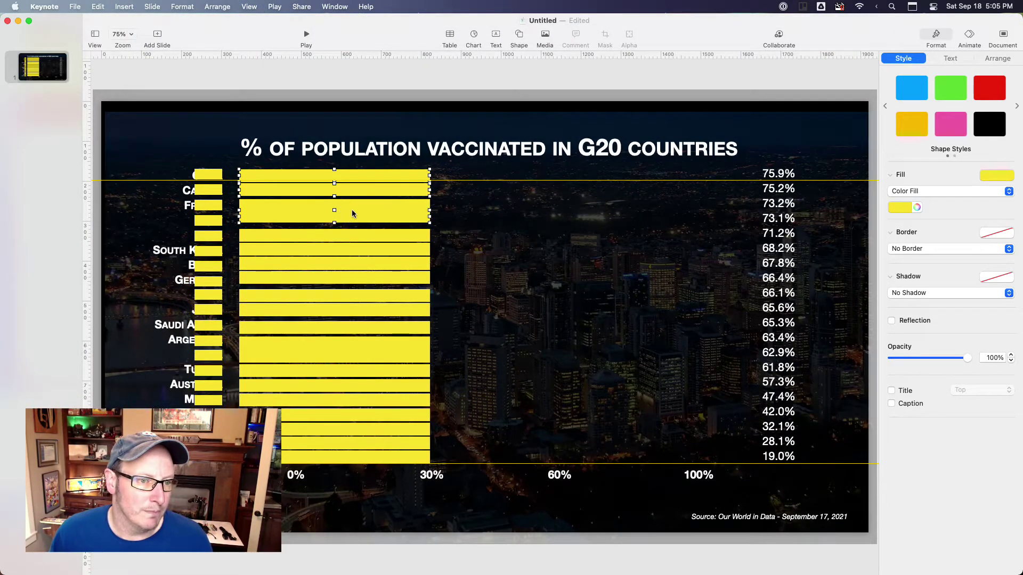
pyautogui.keyDown('shift'); pyautogui.click(352, 204); pyautogui.keyUp('shift')
pyautogui.keyDown('shift'); pyautogui.click(357, 237); pyautogui.keyUp('shift')
pyautogui.keyDown('shift'); pyautogui.click(349, 252); pyautogui.keyUp('shift')
pyautogui.keyDown('shift'); pyautogui.click(345, 265); pyautogui.keyUp('shift')
pyautogui.keyDown('shift'); pyautogui.click(343, 278); pyautogui.keyUp('shift')
pyautogui.keyDown('shift'); pyautogui.click(339, 295); pyautogui.keyUp('shift')
pyautogui.keyDown('shift'); pyautogui.click(336, 309); pyautogui.keyUp('shift')
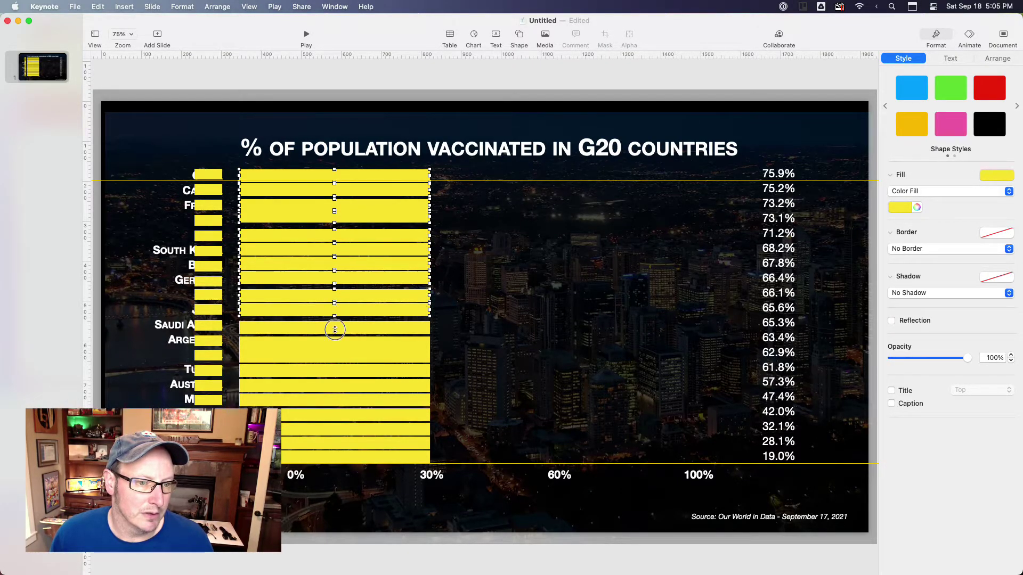
pyautogui.doubleClick(355, 350)
pyautogui.press('Escape')
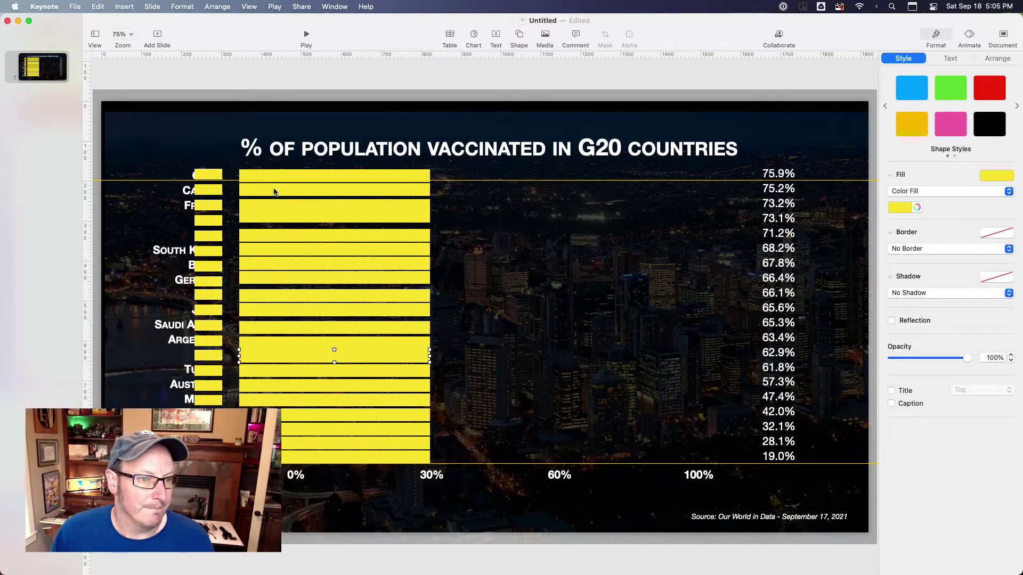
# - Select all the wide yellow bars without the background images and axis label, and delete them
pyautogui.moveTo(298, 565); pyautogui.dragTo(303, 160)
pyautogui.keyDown('super'); pyautogui.click(296, 516); pyautogui.keyUp('super')
pyautogui.keyDown('super'); pyautogui.click(294, 475); pyautogui.keyUp('super')
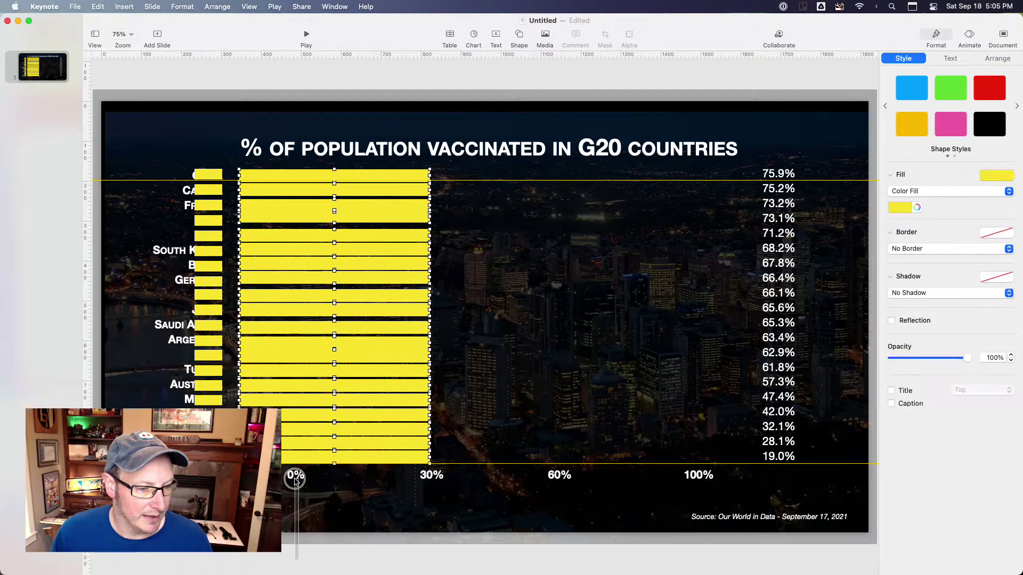
pyautogui.press('Delete')
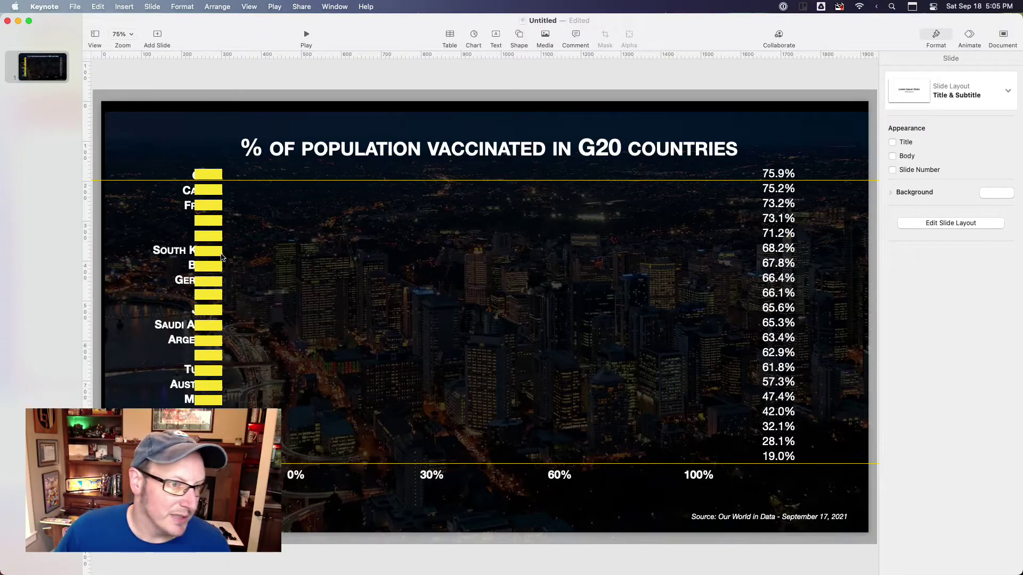
# - Move the column of small yellow bars clear of the country names and place a duplicate column just before the 60% label
pyautogui.moveTo(188, 565); pyautogui.dragTo(196, 173)
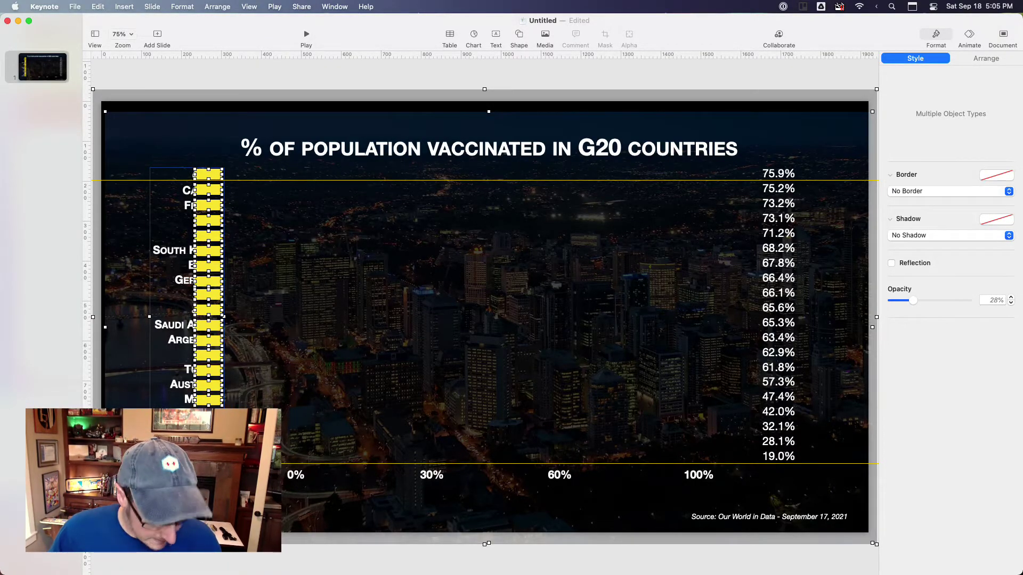
pyautogui.keyDown('super'); pyautogui.click(188, 524); pyautogui.keyUp('super')
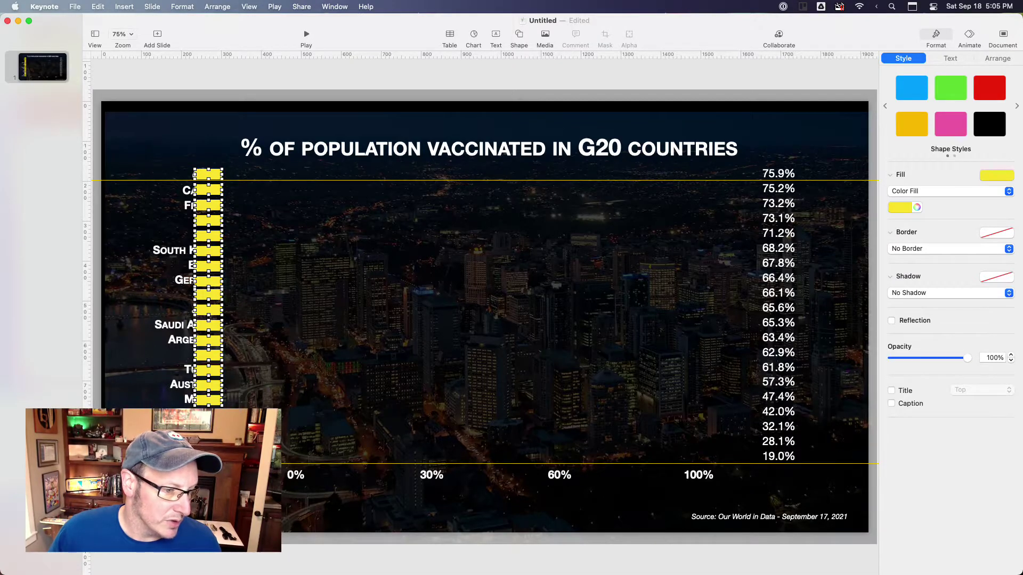
pyautogui.moveTo(213, 174); pyautogui.dragTo(545, 178)
pyautogui.press('super+d')
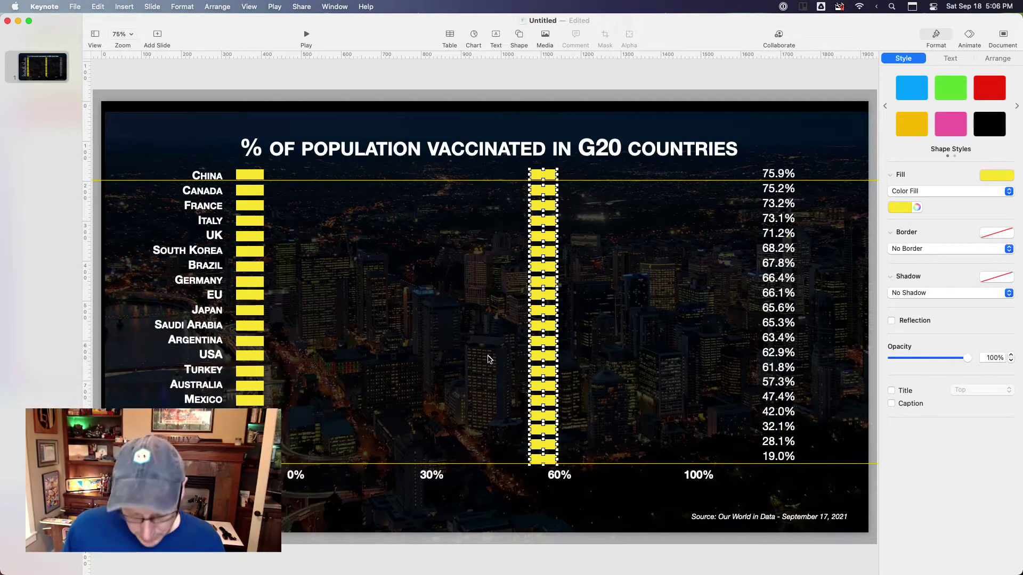
# - Bring the reference chart image back over the middle of the slide and place a duplicate of China's yellow bar near the slide's lower-left corner
pyautogui.press('super+shift+comma')
pyautogui.moveTo(533, 514); pyautogui.dragTo(609, 188)
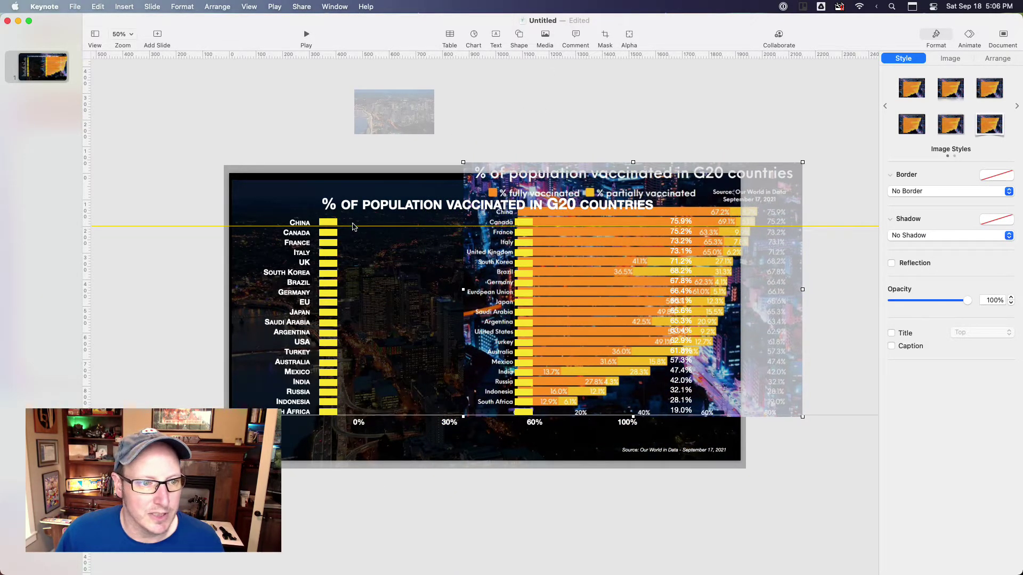
pyautogui.click(328, 223)
pyautogui.press('super+d')
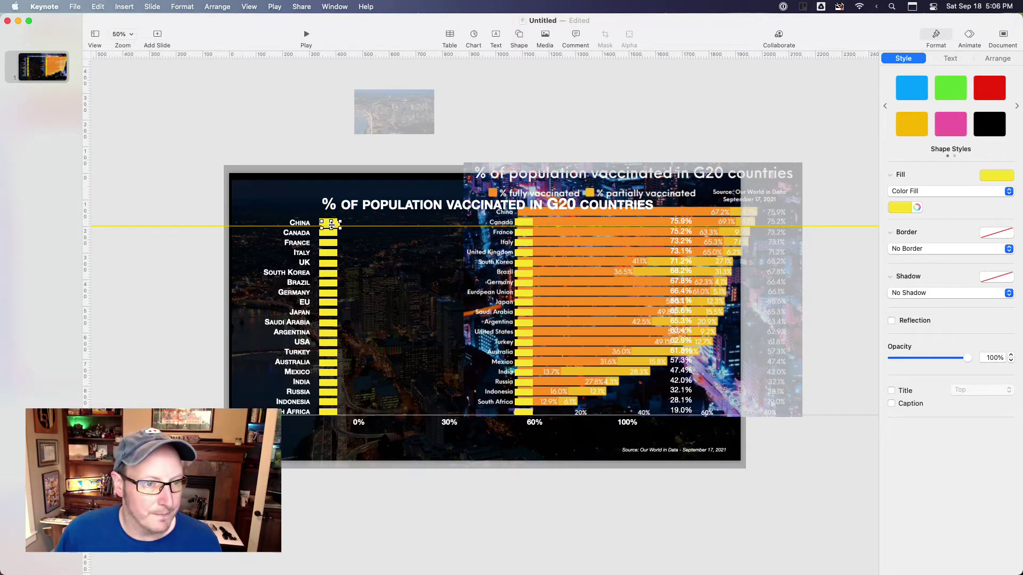
pyautogui.moveTo(337, 224); pyautogui.dragTo(287, 443)
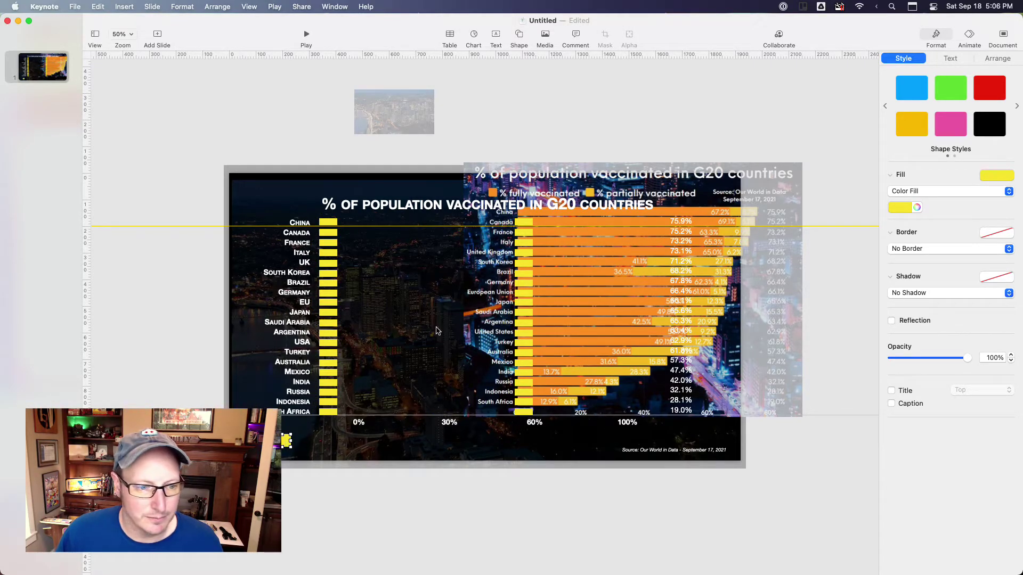
pyautogui.moveTo(584, 249); pyautogui.dragTo(479, 278)
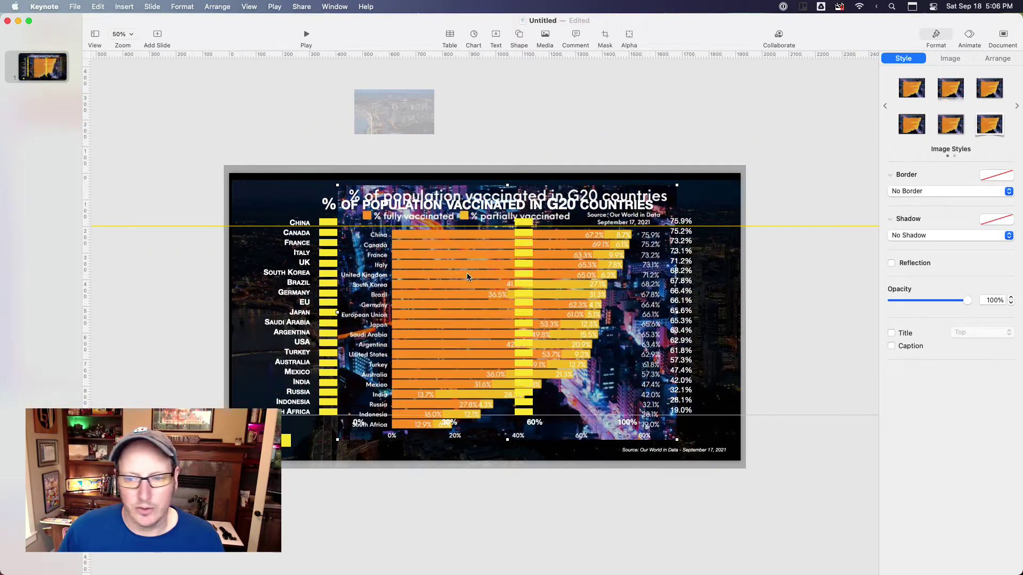
# - Switch to Chrome, search Google for "color wheel", and open the Beads and Pieces color wheel image
pyautogui.press('super+Tab')
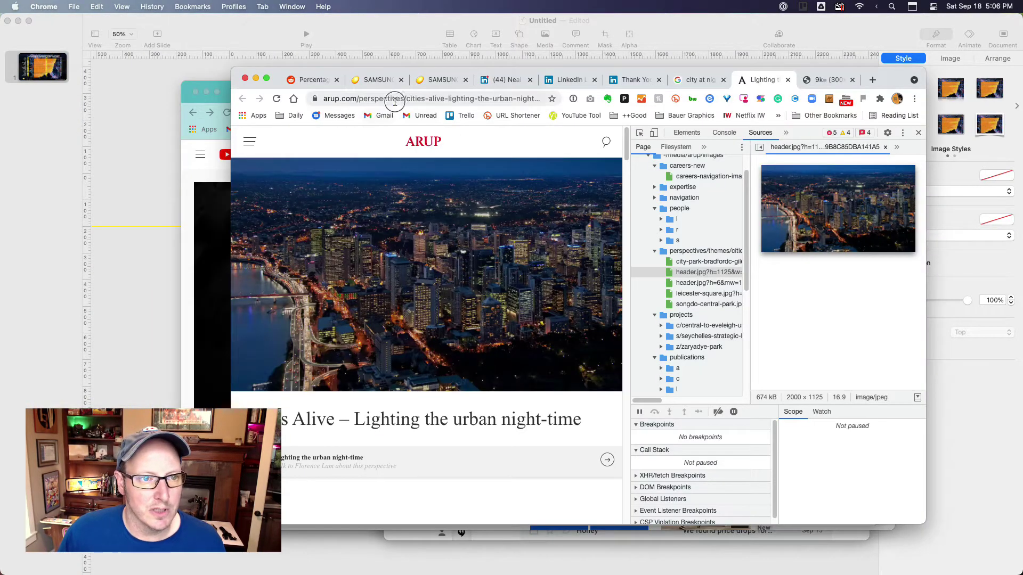
pyautogui.click(393, 98)
pyautogui.write('cloo')
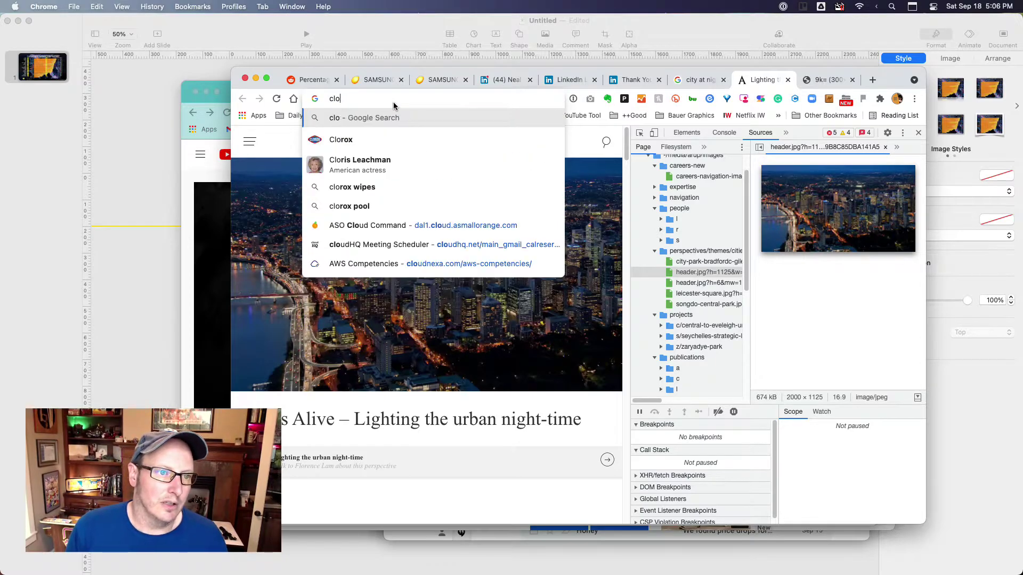
pyautogui.press('BackSpace')
pyautogui.press('BackSpace')
pyautogui.press('BackSpace')
pyautogui.write('olor wh')
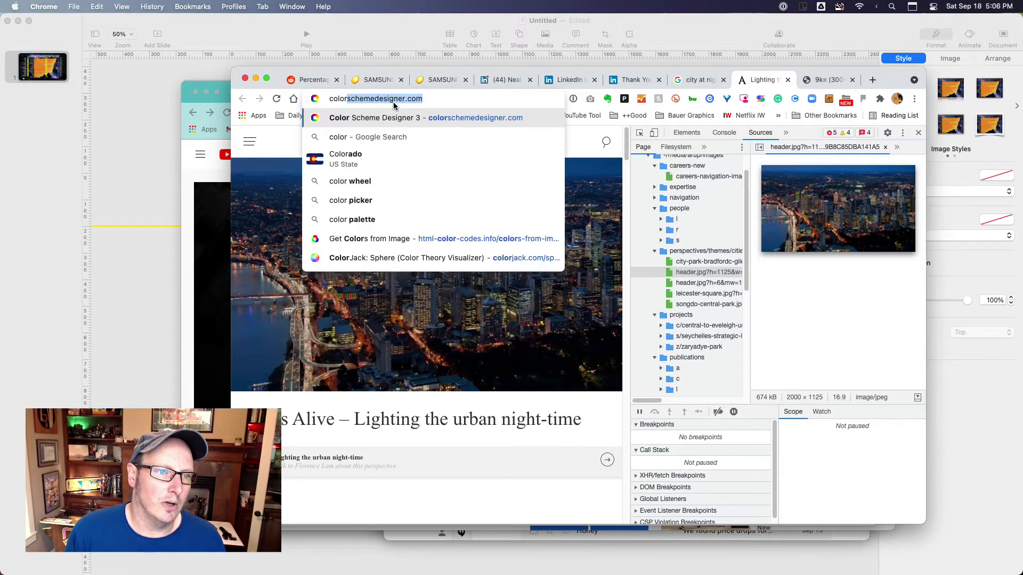
pyautogui.write('eel')
pyautogui.press('Return')
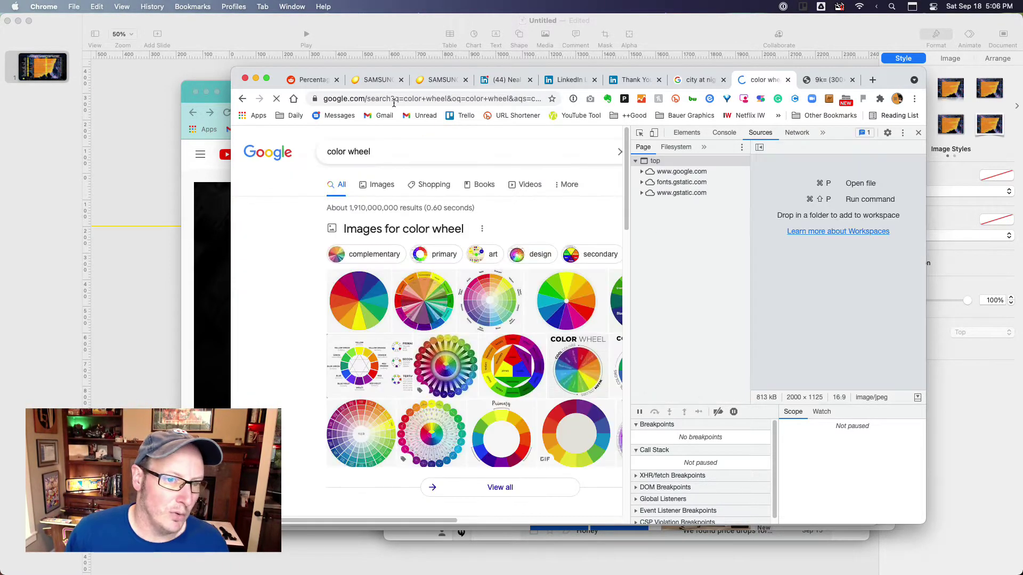
pyautogui.scroll(-1, 347, 266)
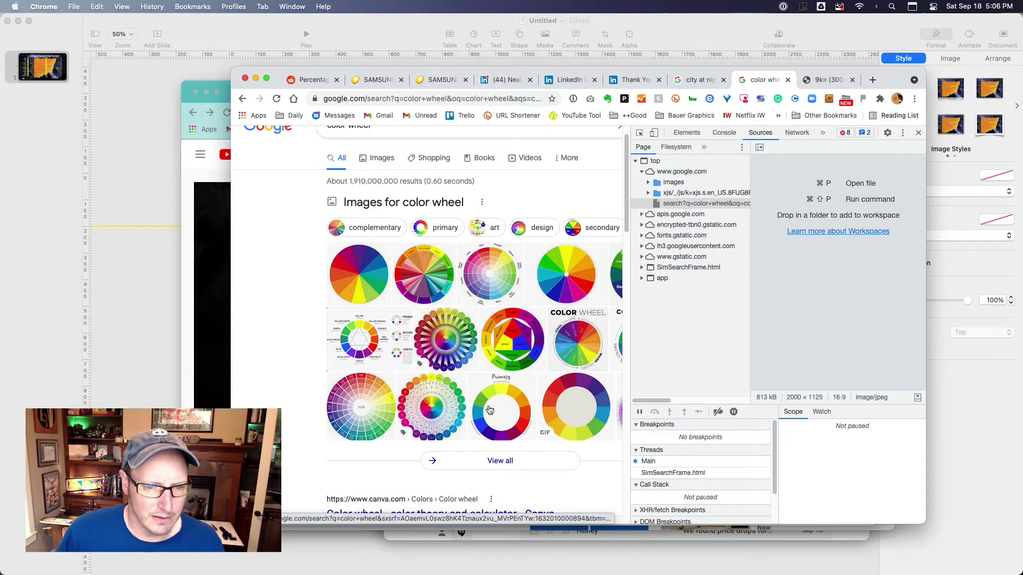
pyautogui.click(484, 292)
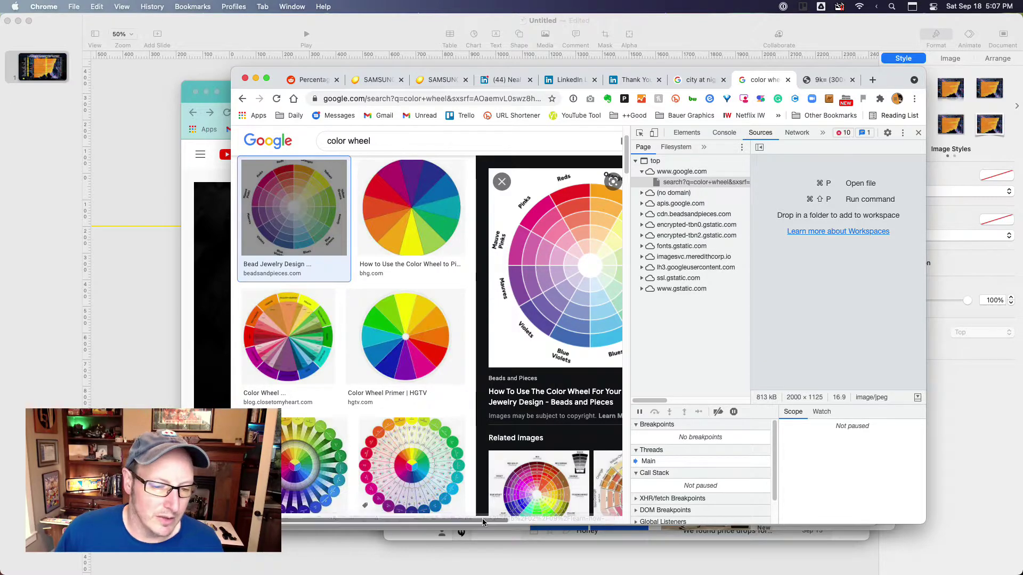
# - Search Google Images for "analogous colors"
pyautogui.scroll(3, 332, 404)
pyautogui.click(345, 149)
pyautogui.moveTo(386, 146); pyautogui.dragTo(259, 136)
pyautogui.write('ana')
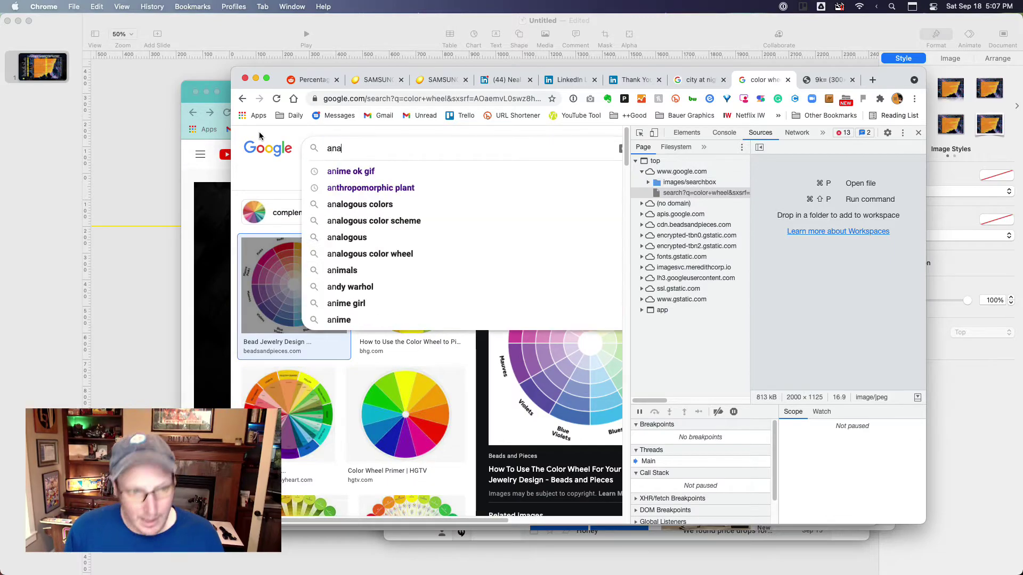
pyautogui.write('logous colors')
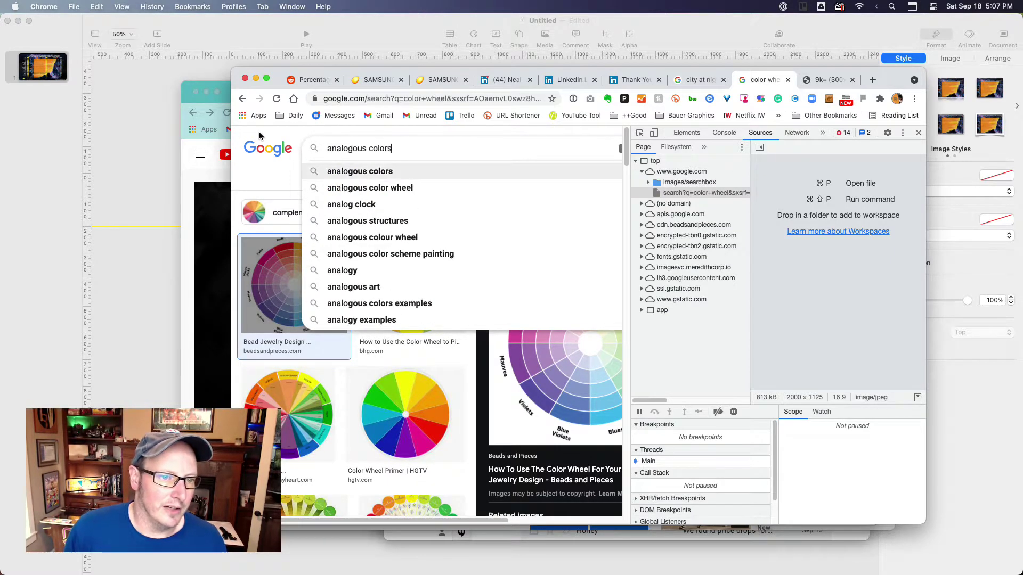
pyautogui.press('Return')
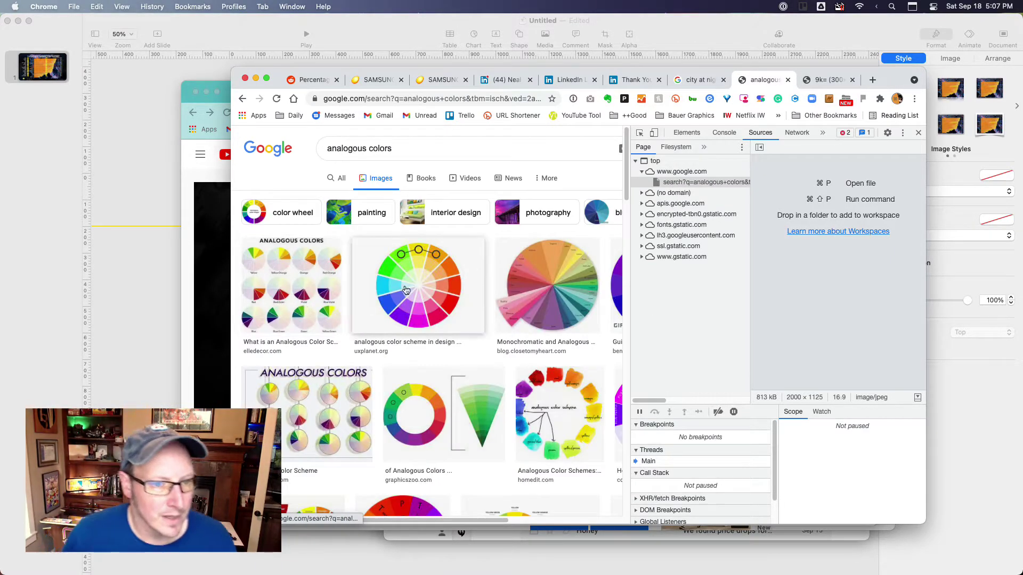
# - Open the Homedit analogous color scheme image and compare it with the color wheels in the other results
pyautogui.scroll(-2, 428, 419)
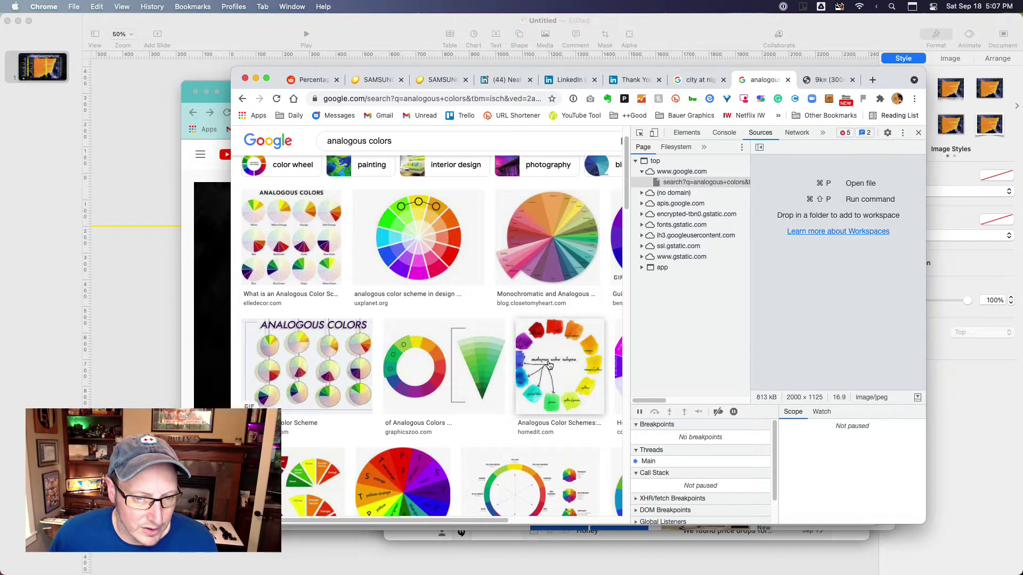
pyautogui.click(541, 366)
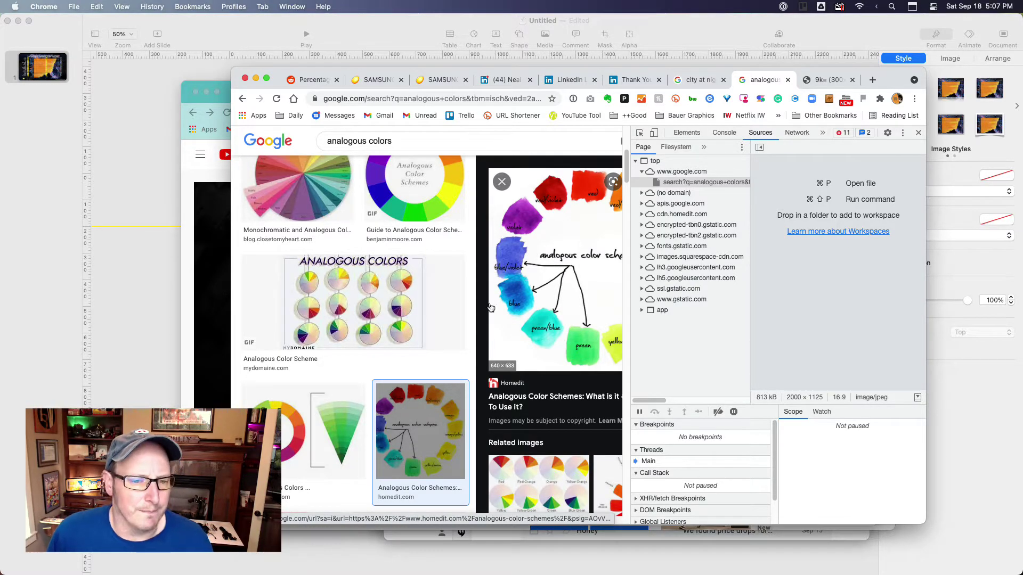
pyautogui.scroll(5, 359, 239)
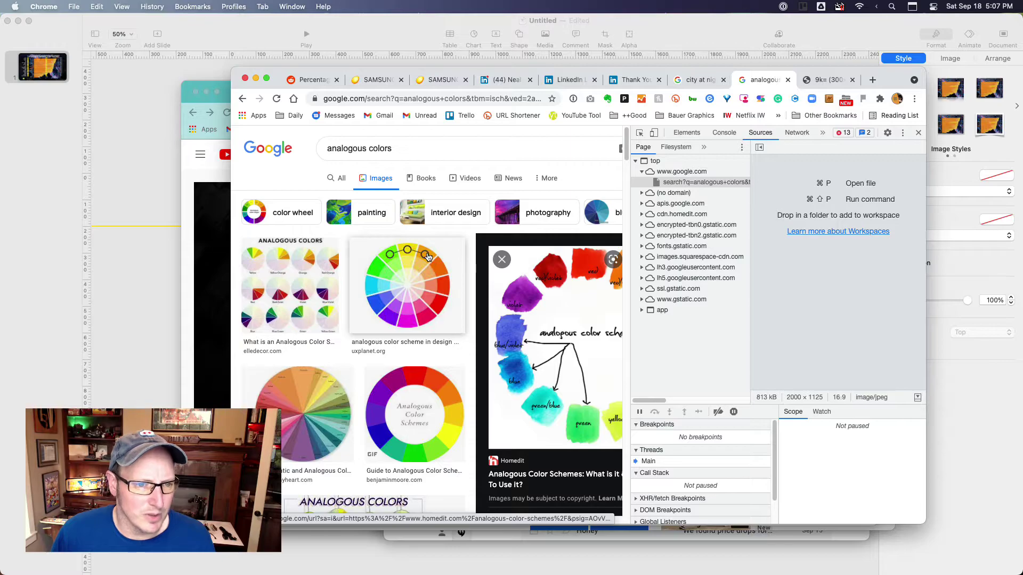
pyautogui.scroll(-2, 406, 336)
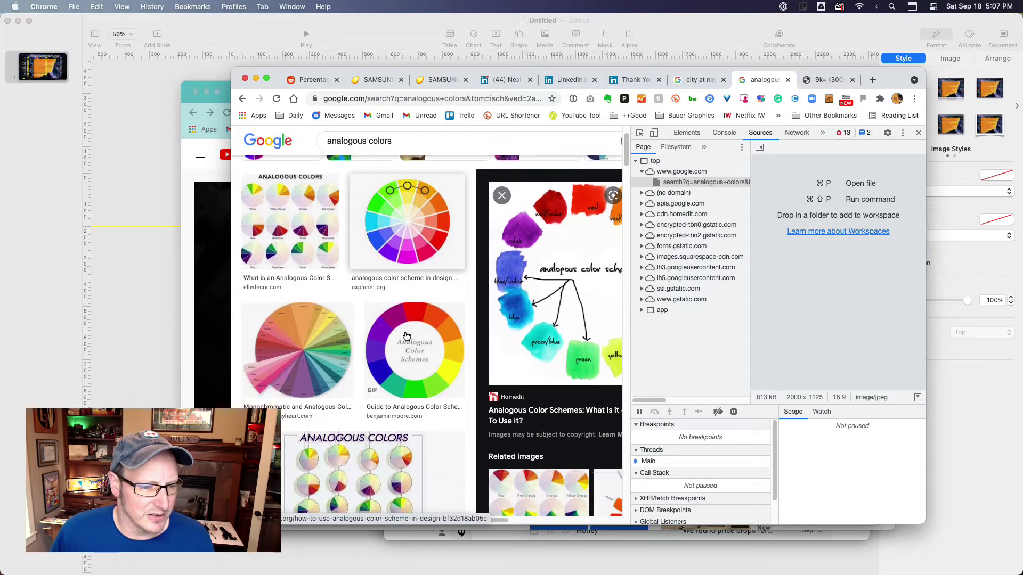
pyautogui.scroll(1, 407, 336)
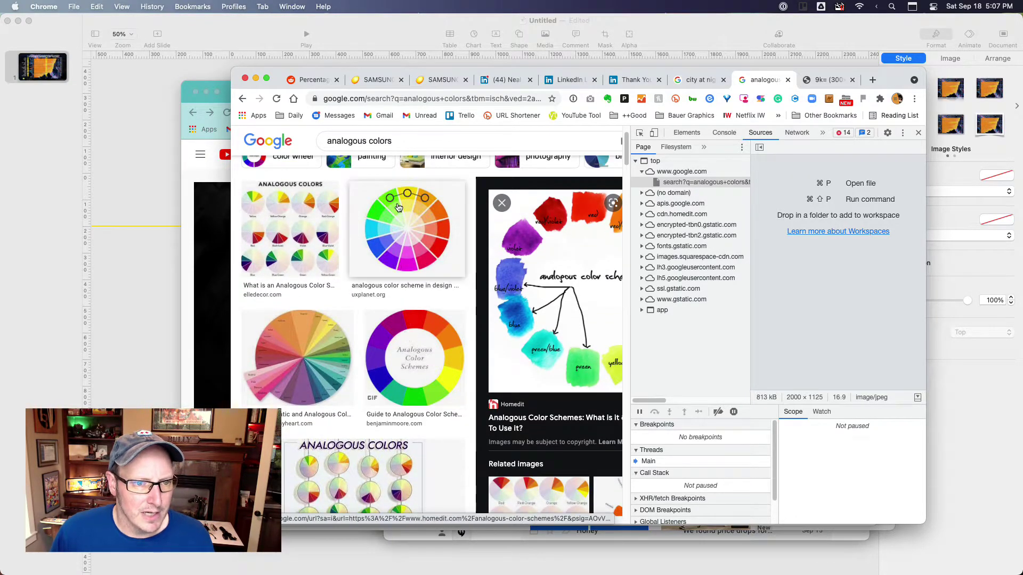
pyautogui.scroll(-1, 554, 343)
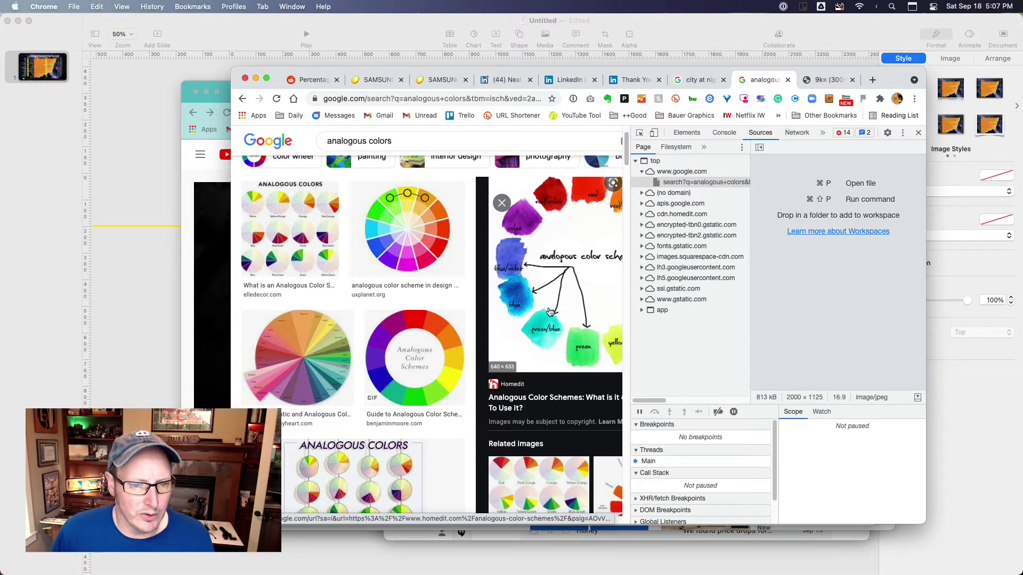
# - Switch back to Keynote, duplicate the small yellow square near the slide's lower-left corner just beside it, and fill the copy with blue
pyautogui.press('cmd+tab')
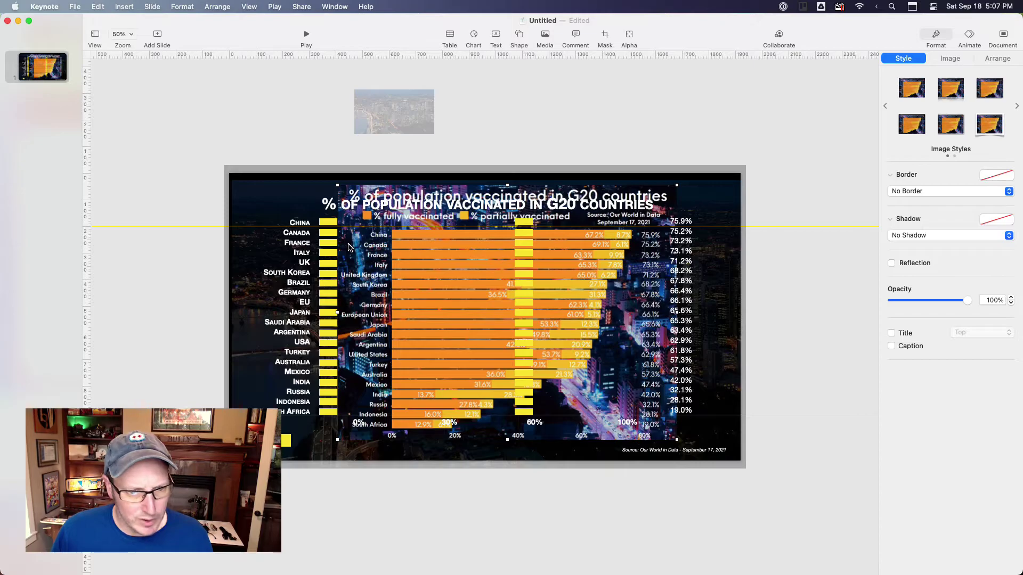
pyautogui.click(286, 440)
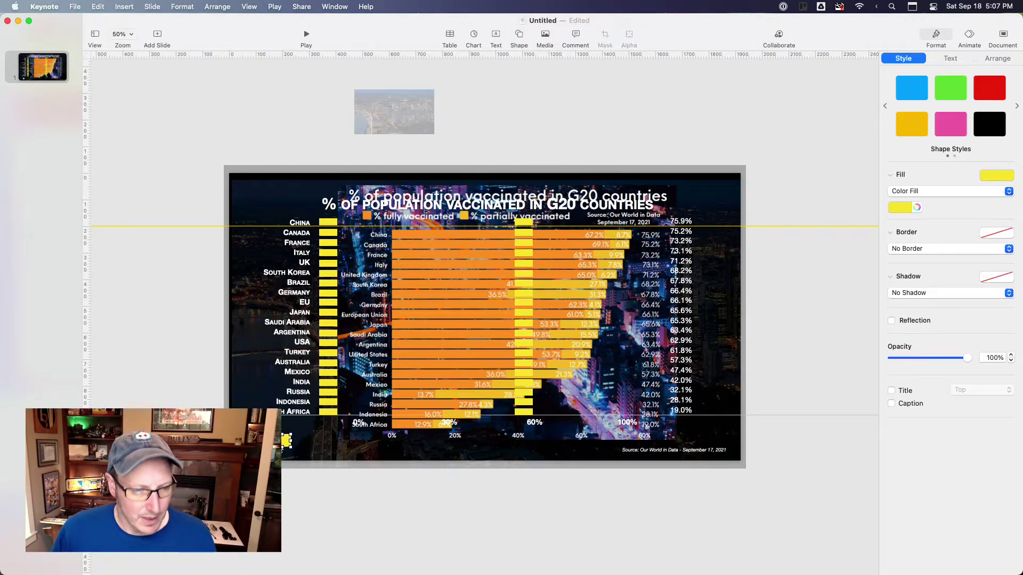
pyautogui.moveTo(287, 440); pyautogui.dragTo(313, 445)
pyautogui.click(897, 207)
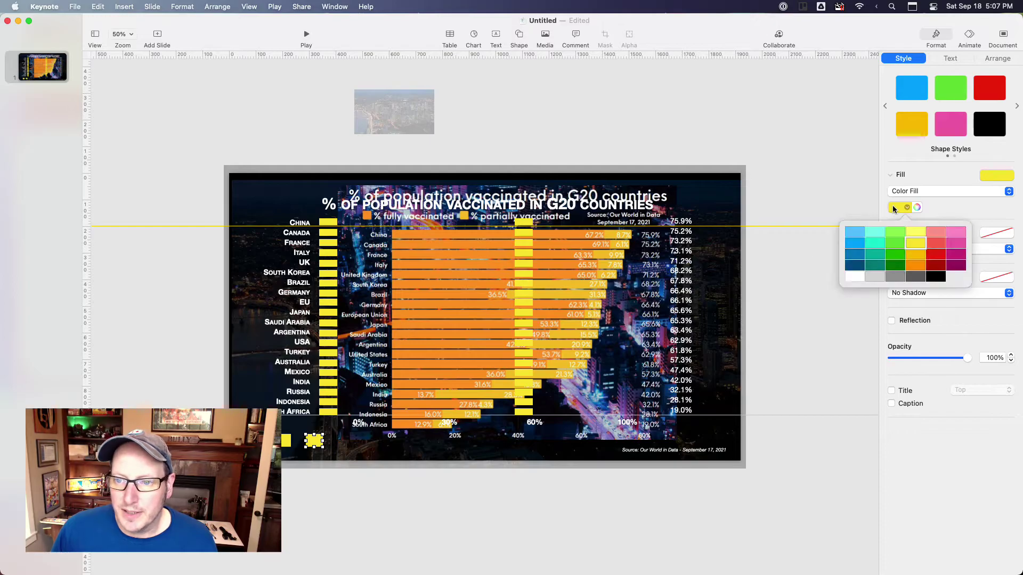
pyautogui.click(865, 246)
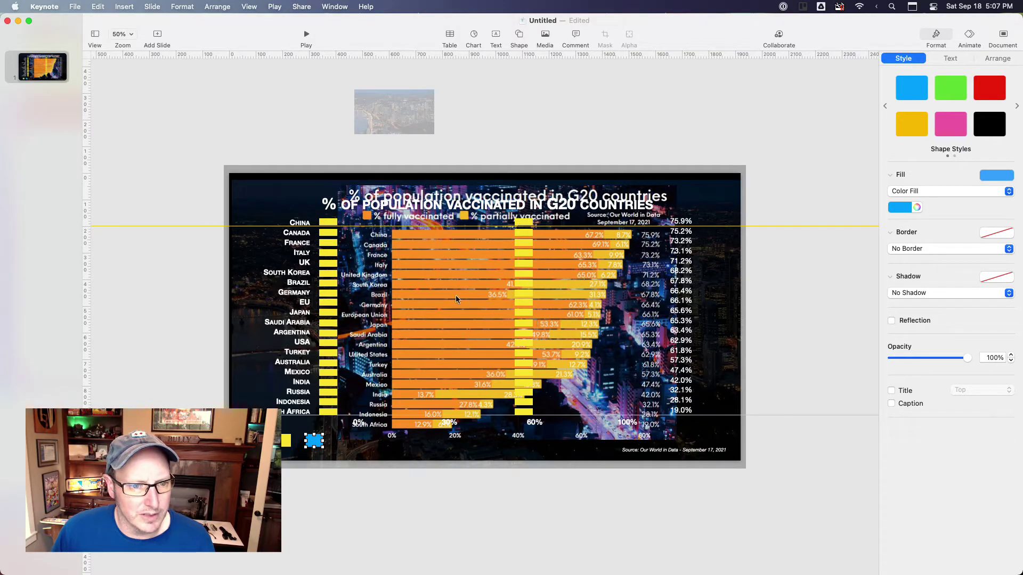
# - Move the reference chart image below the slide and shift the blue legend square beneath the axis, between the 0% and 30% labels
pyautogui.moveTo(580, 257); pyautogui.dragTo(604, 543)
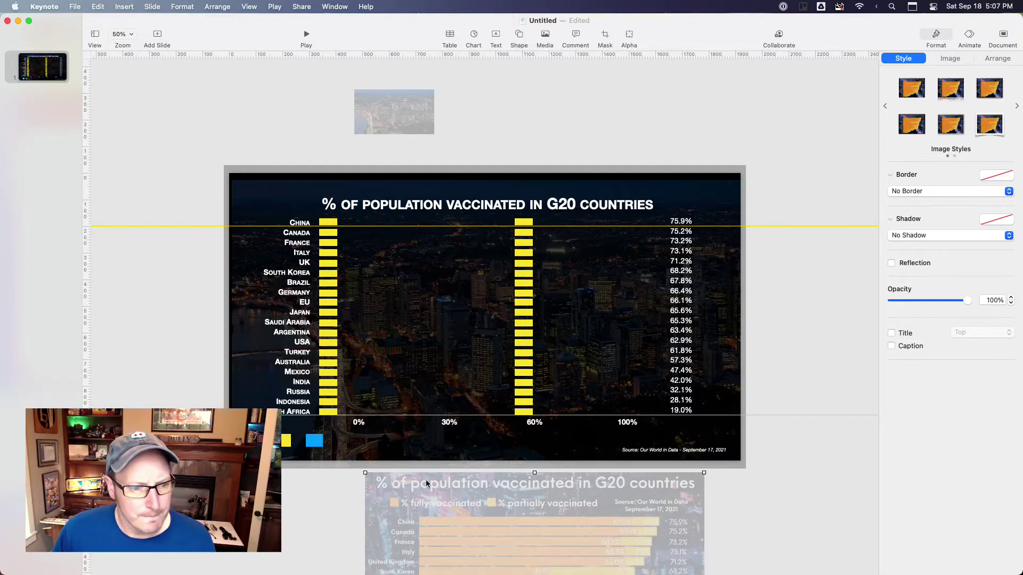
pyautogui.click(314, 441)
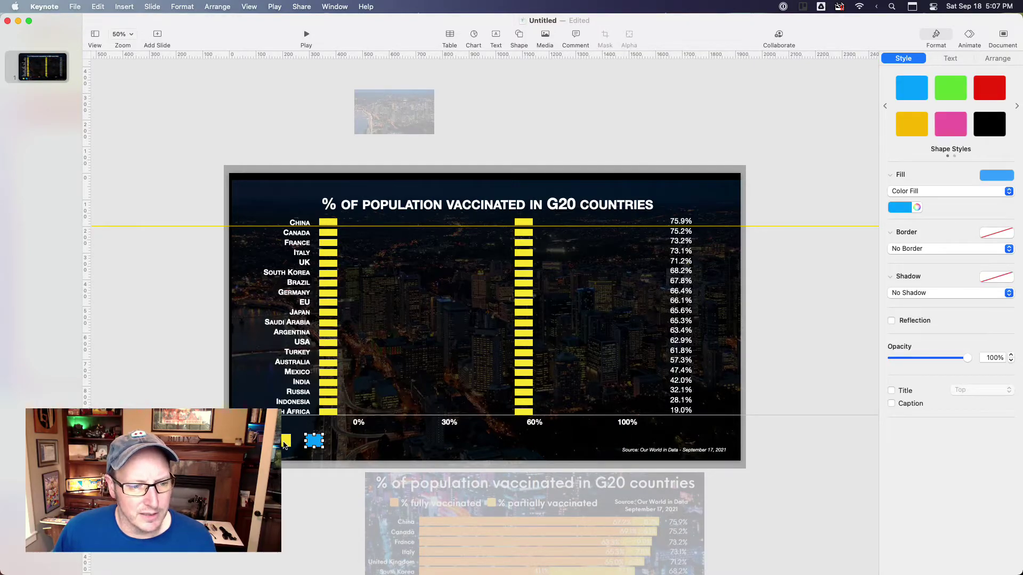
pyautogui.moveTo(314, 447); pyautogui.dragTo(422, 450)
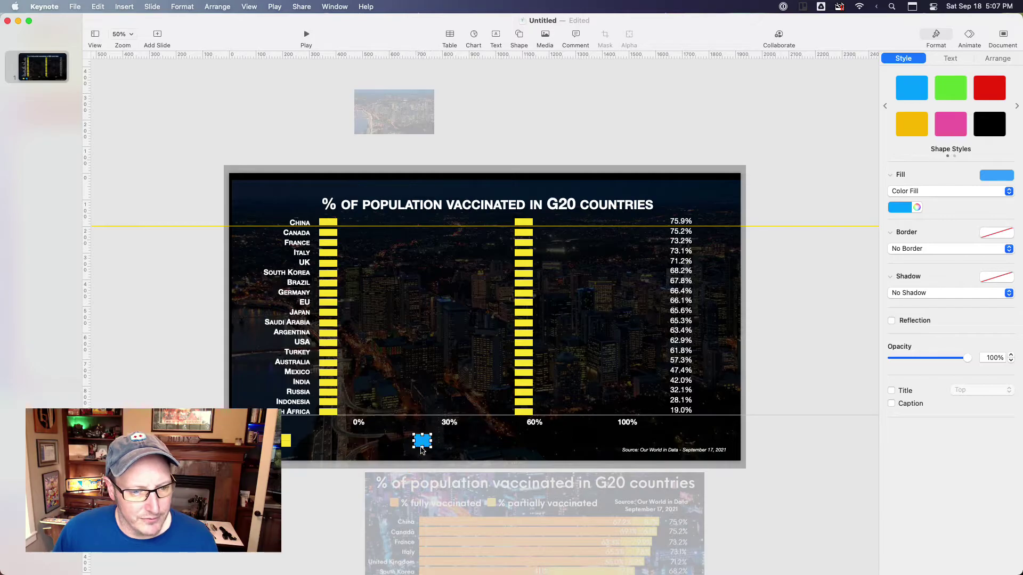
# - Duplicate the country name text box into the chart area and replace its text with "% Fully Vaccinated"
pyautogui.click(301, 245)
pyautogui.click(381, 208)
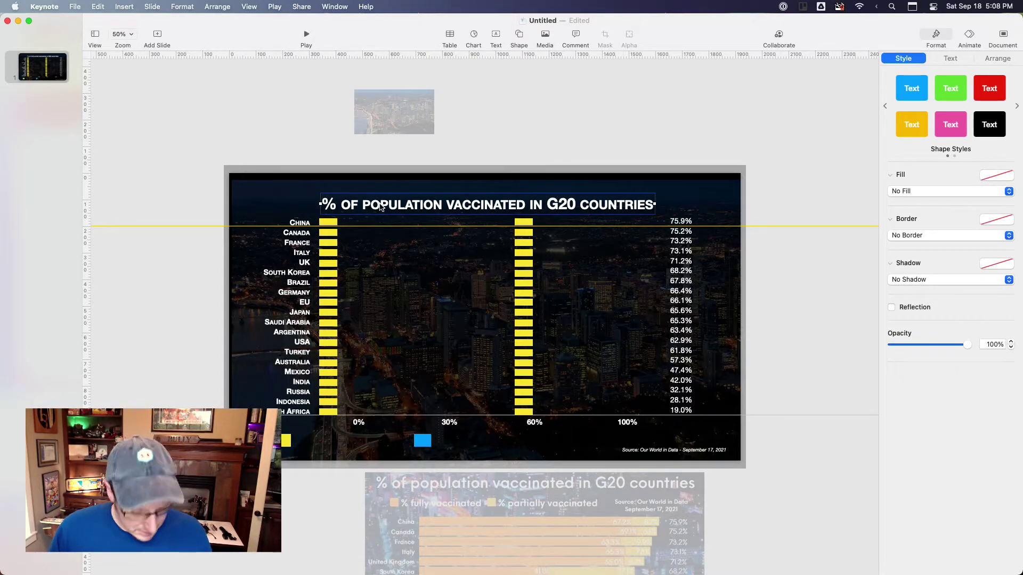
pyautogui.click(303, 242)
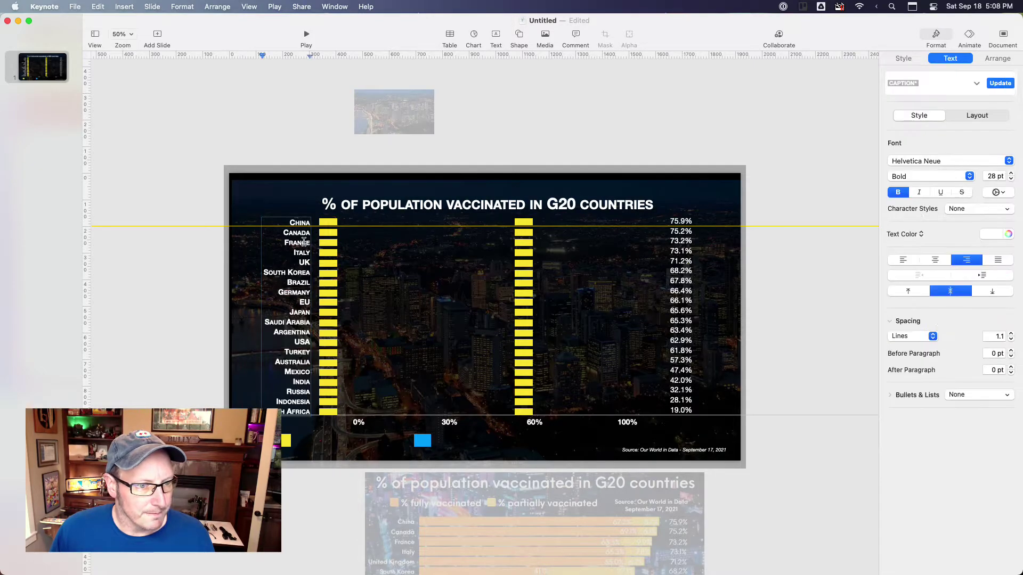
pyautogui.click(319, 161)
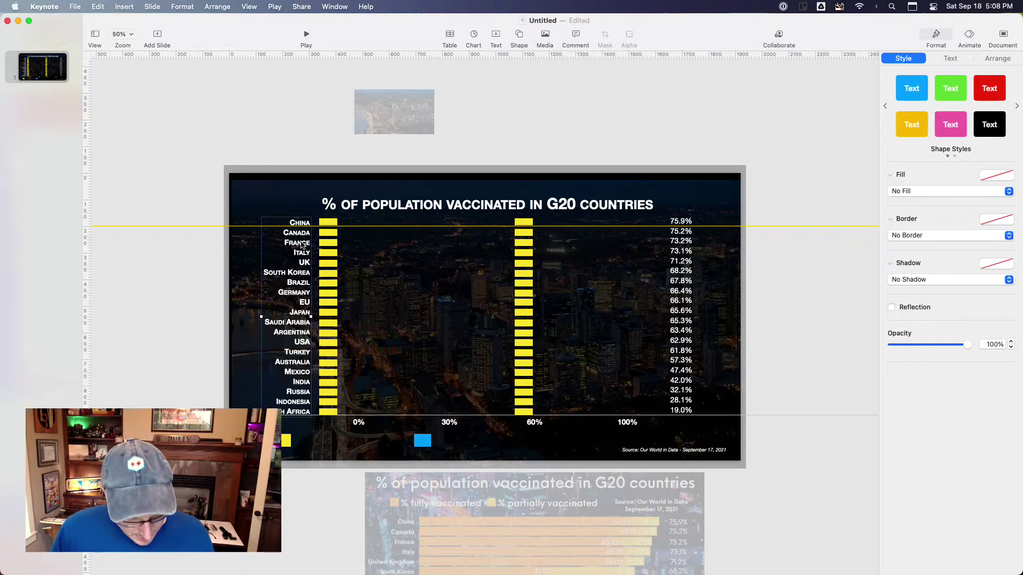
pyautogui.moveTo(302, 261); pyautogui.dragTo(406, 264)
pyautogui.doubleClick(406, 264)
pyautogui.press('super+a')
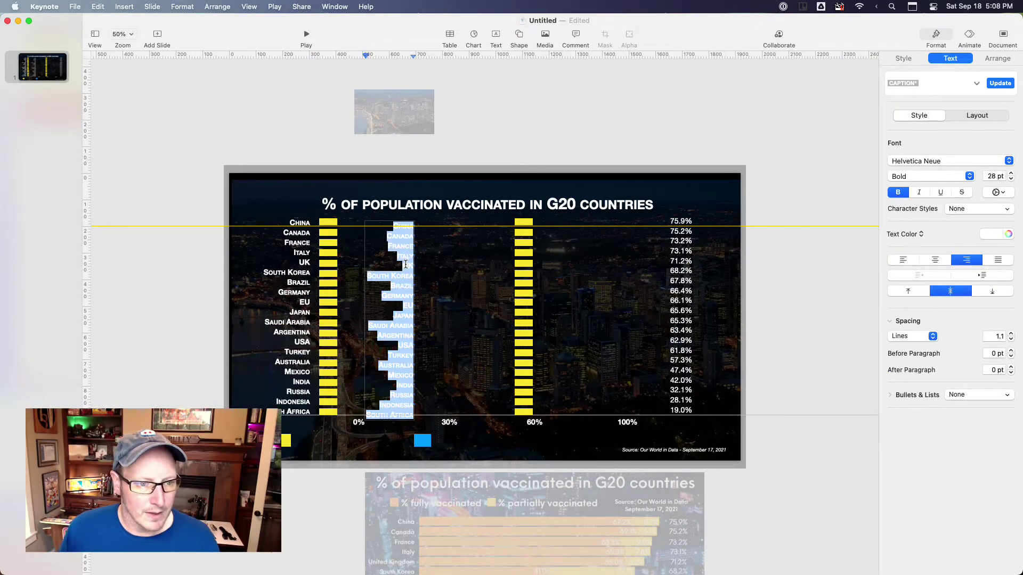
pyautogui.press('BackSpace')
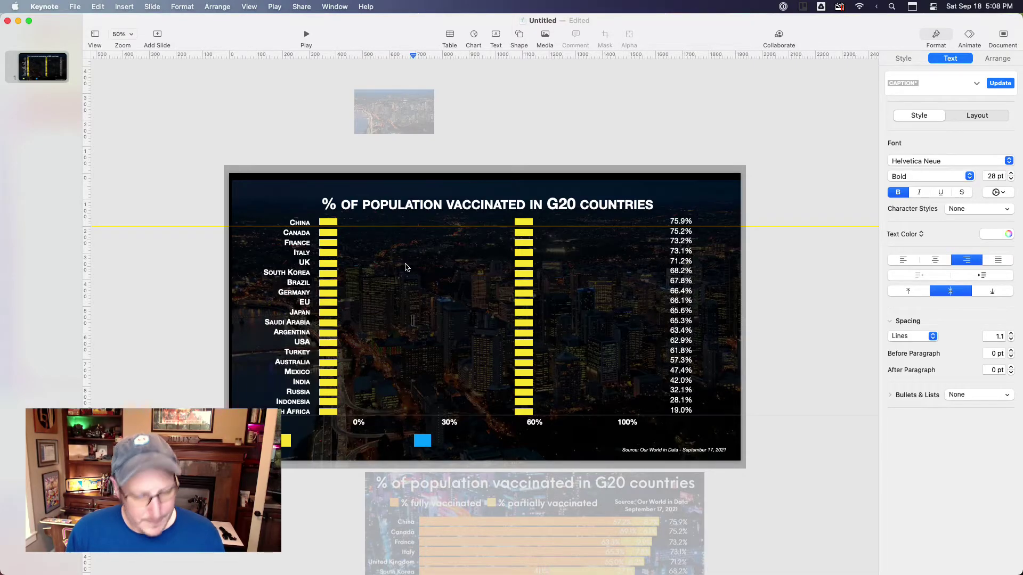
pyautogui.write('%')
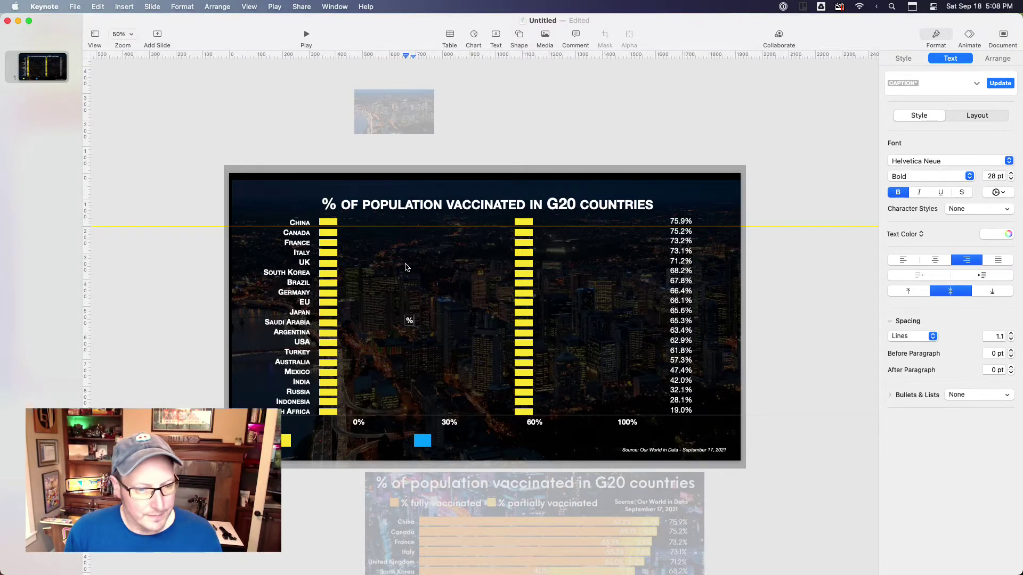
pyautogui.write(' Fully Vac')
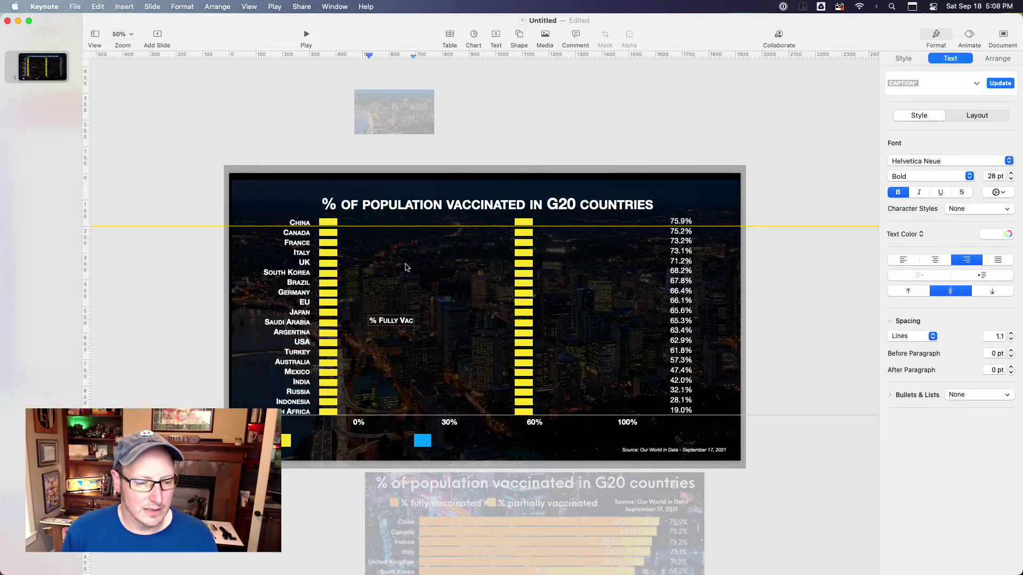
pyautogui.write('cinated')
pyautogui.click(454, 228)
# - Place the legend label beside the yellow square, duplicate it beside the blue square, and reword the copy as "% Partially Vaccinated"
pyautogui.moveTo(399, 317); pyautogui.dragTo(490, 444)
pyautogui.doubleClick(466, 441)
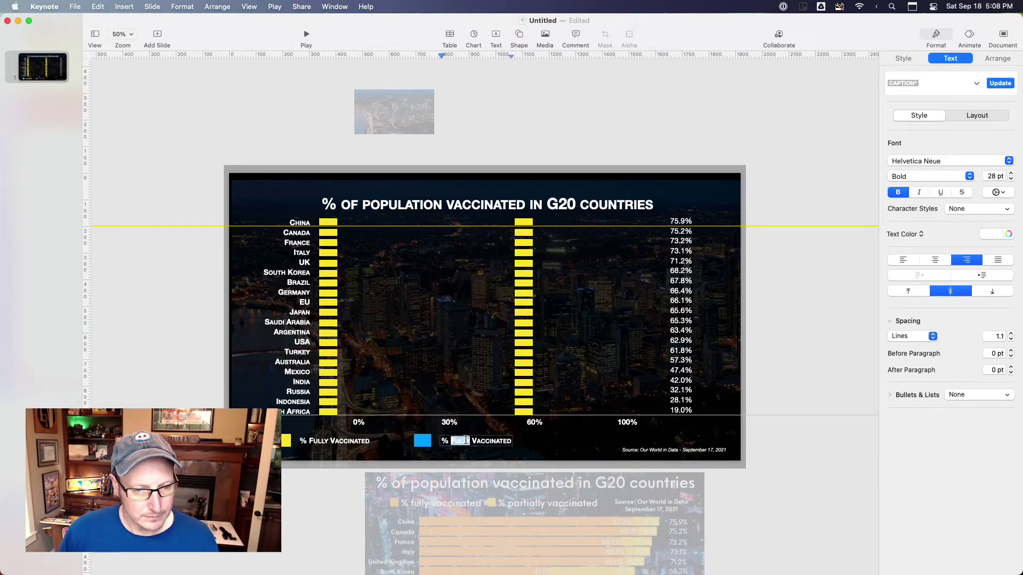
pyautogui.write('Partially')
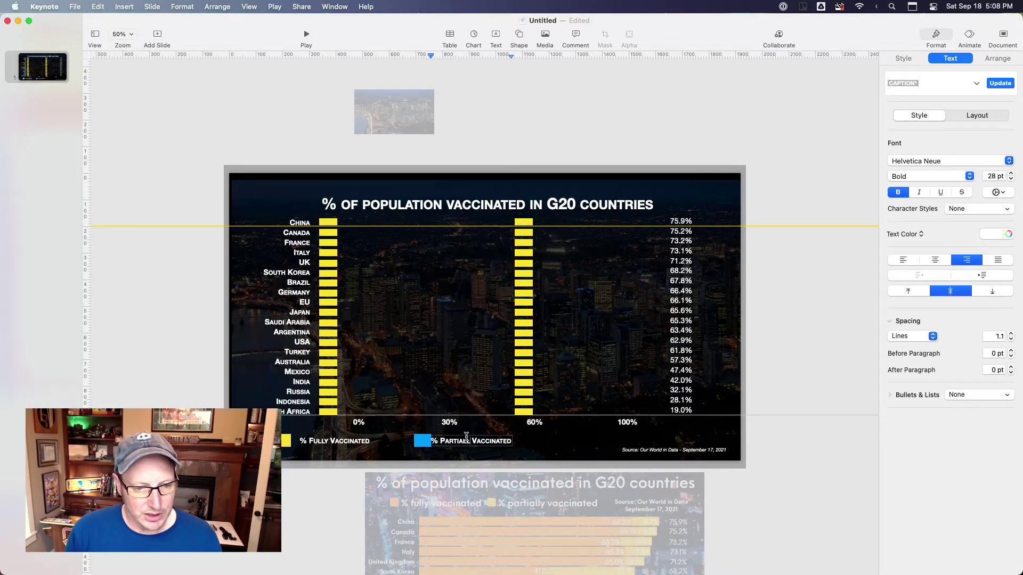
pyautogui.click(378, 491)
# - Adjust the positions of both legend labels so each sits just to the right of its colored square
pyautogui.moveTo(461, 446); pyautogui.dragTo(471, 445)
pyautogui.click(287, 506)
pyautogui.moveTo(306, 442); pyautogui.dragTo(308, 443)
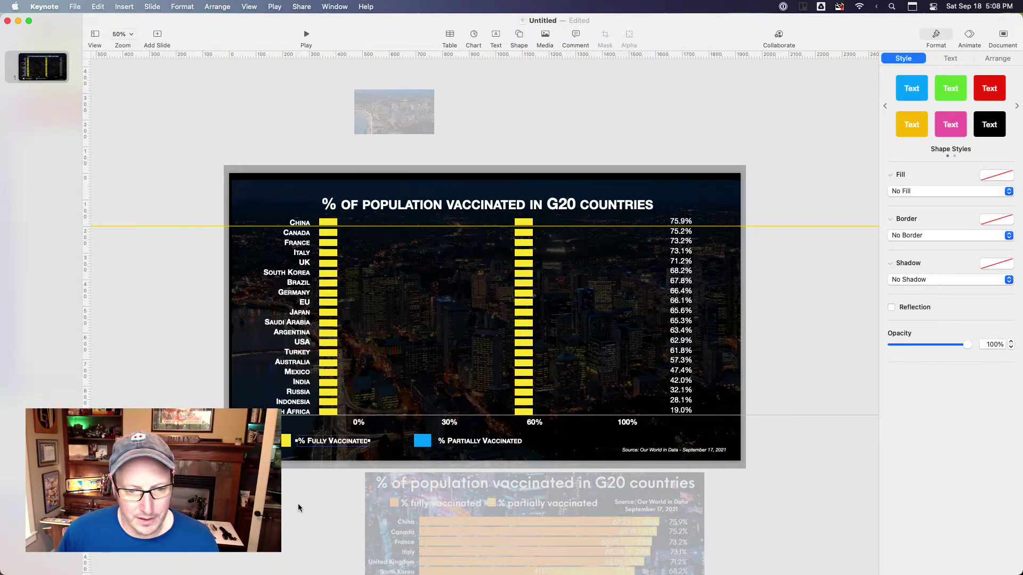
pyautogui.click(298, 503)
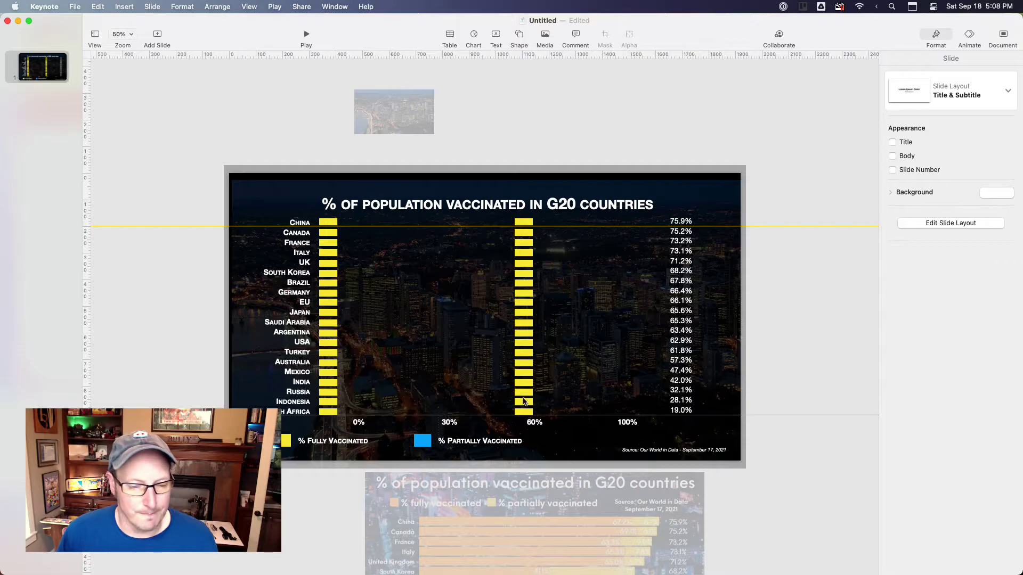
# - Bring the reference chart image back over the slide, then resize and shift it so its bars line up with the yellow bars
pyautogui.moveTo(488, 487); pyautogui.dragTo(409, 213)
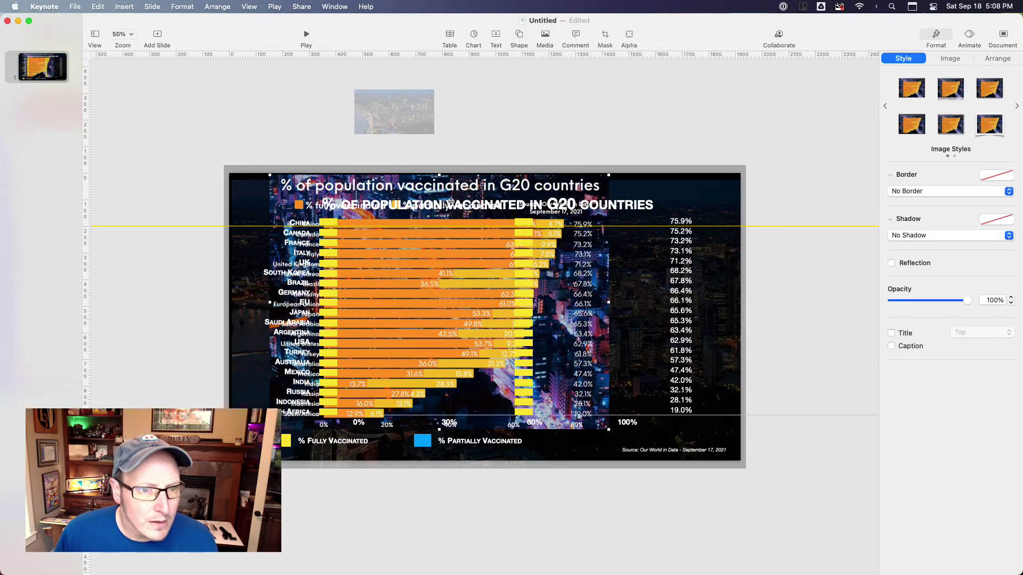
pyautogui.moveTo(439, 176); pyautogui.dragTo(437, 174)
pyautogui.moveTo(406, 250); pyautogui.dragTo(400, 254)
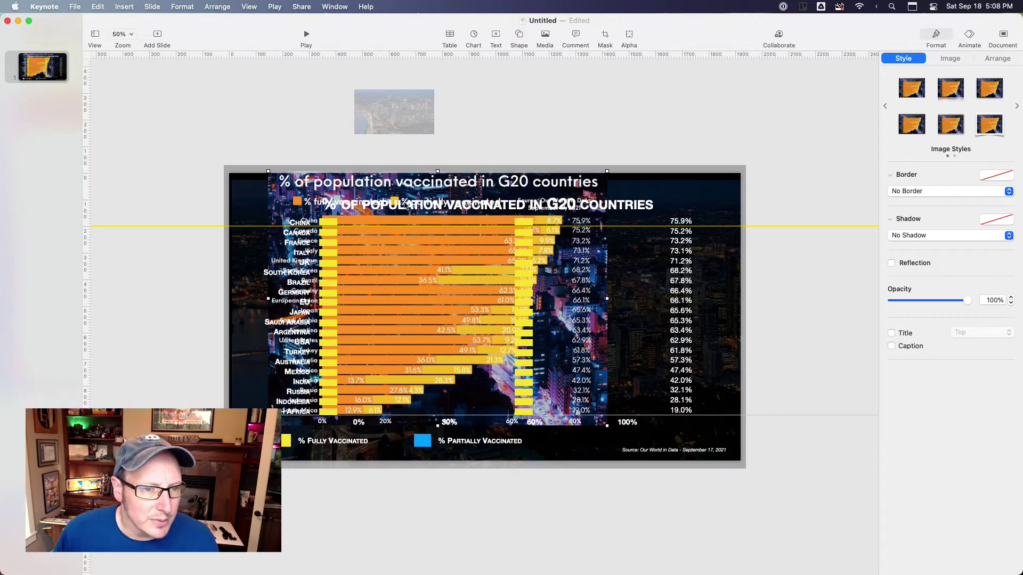
pyautogui.moveTo(437, 172); pyautogui.dragTo(435, 174)
pyautogui.moveTo(411, 273); pyautogui.dragTo(407, 278)
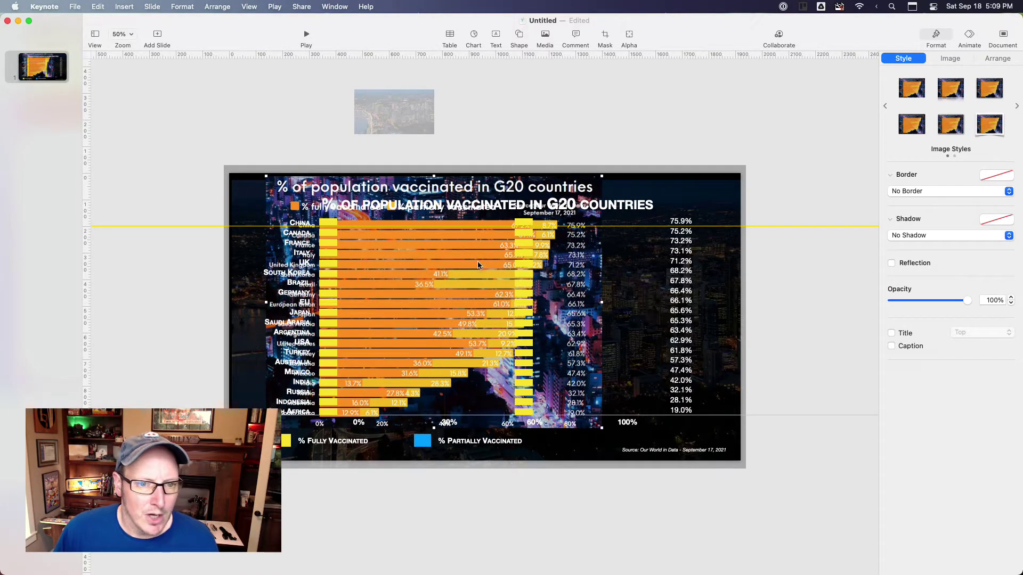
# - Select the second column of country bars, near the 60% label, and change their fill to the legend's blue
pyautogui.click(526, 221)
pyautogui.moveTo(525, 237); pyautogui.dragTo(526, 250)
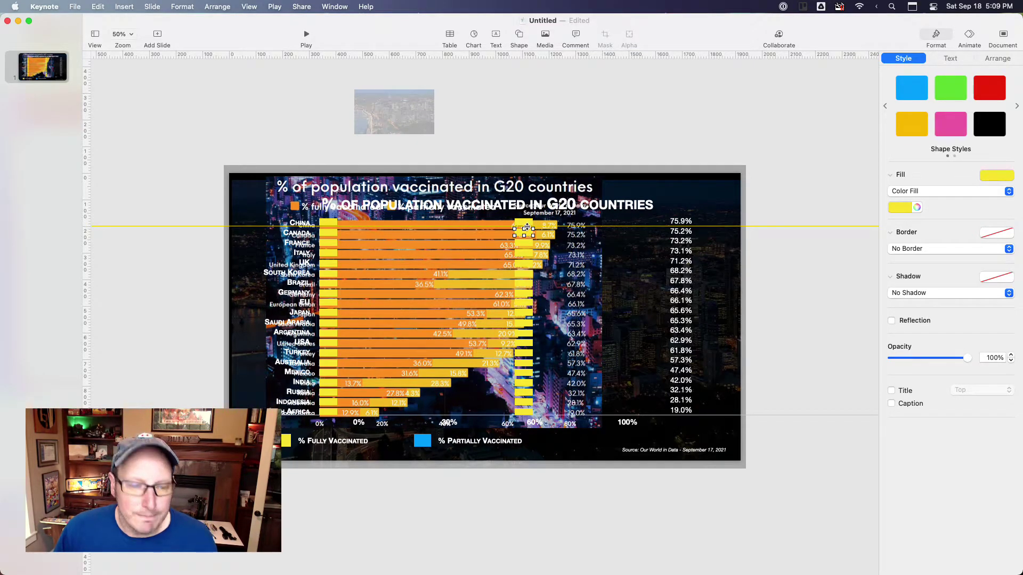
pyautogui.press('Tab')
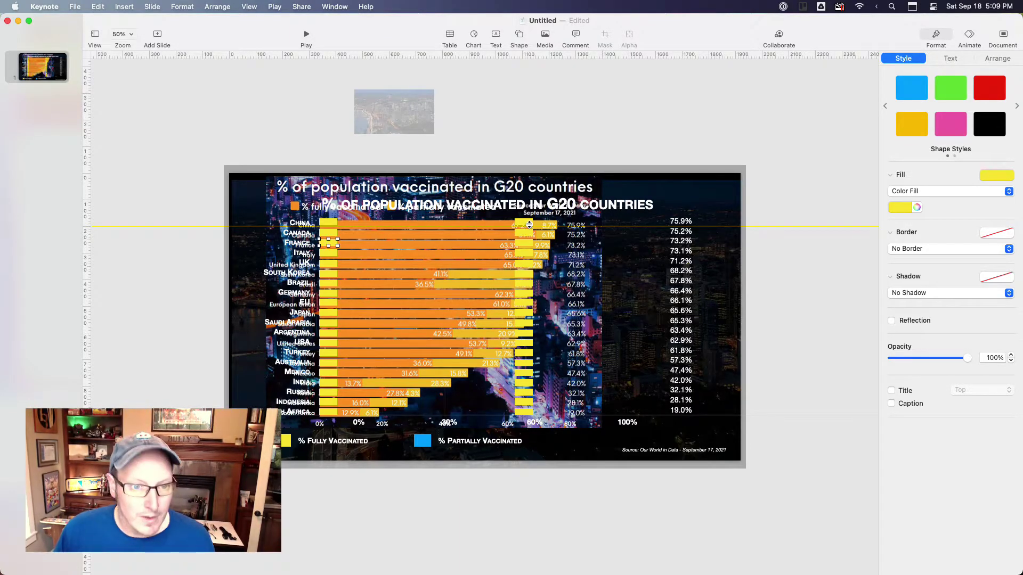
pyautogui.keyDown('shift'); pyautogui.click(525, 222); pyautogui.keyUp('shift')
pyautogui.keyDown('shift'); pyautogui.click(524, 233); pyautogui.keyUp('shift')
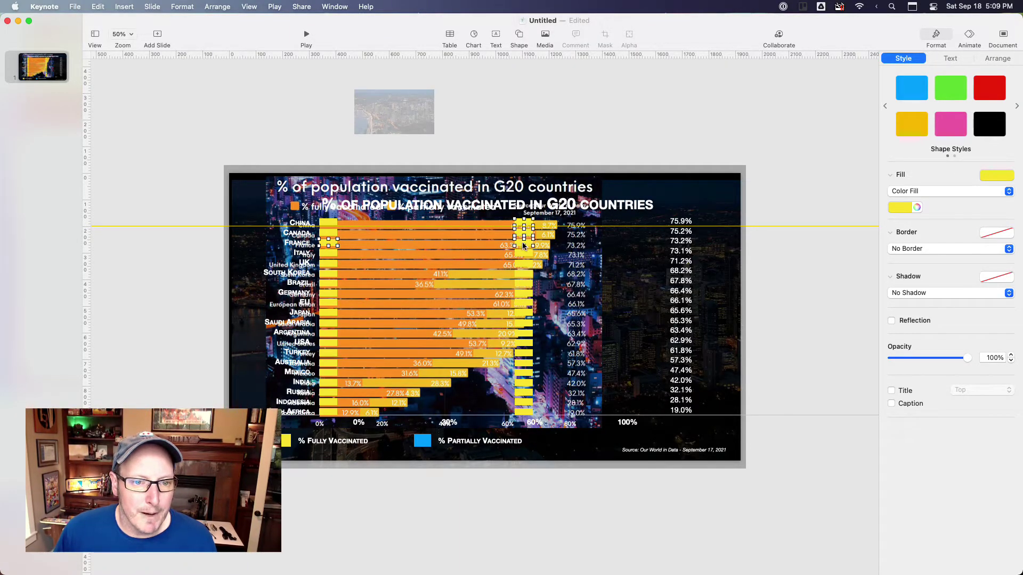
pyautogui.keyDown('shift'); pyautogui.click(523, 275); pyautogui.keyUp('shift')
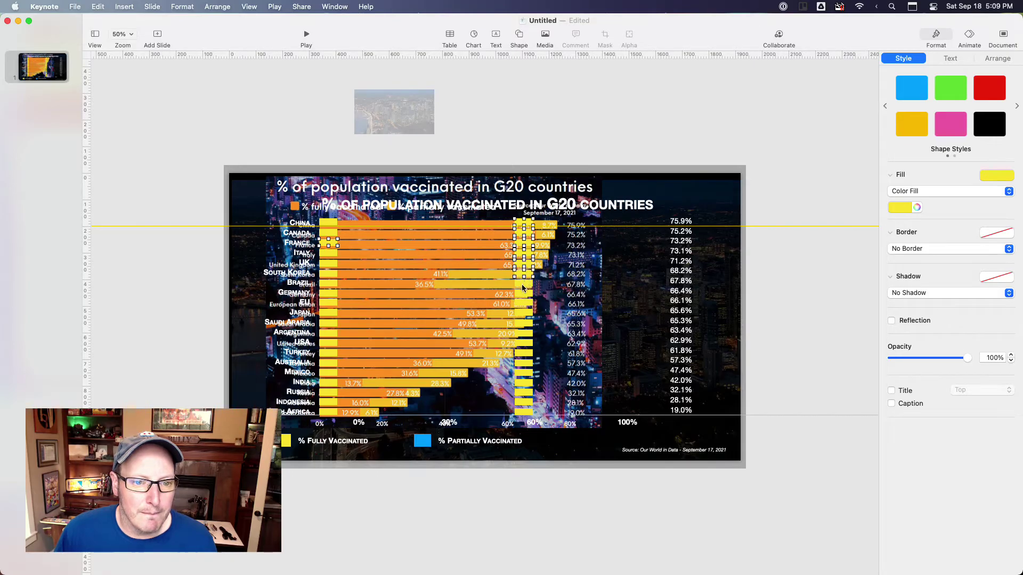
pyautogui.keyDown('shift'); pyautogui.click(525, 323); pyautogui.keyUp('shift')
pyautogui.keyDown('shift'); pyautogui.click(525, 333); pyautogui.keyUp('shift')
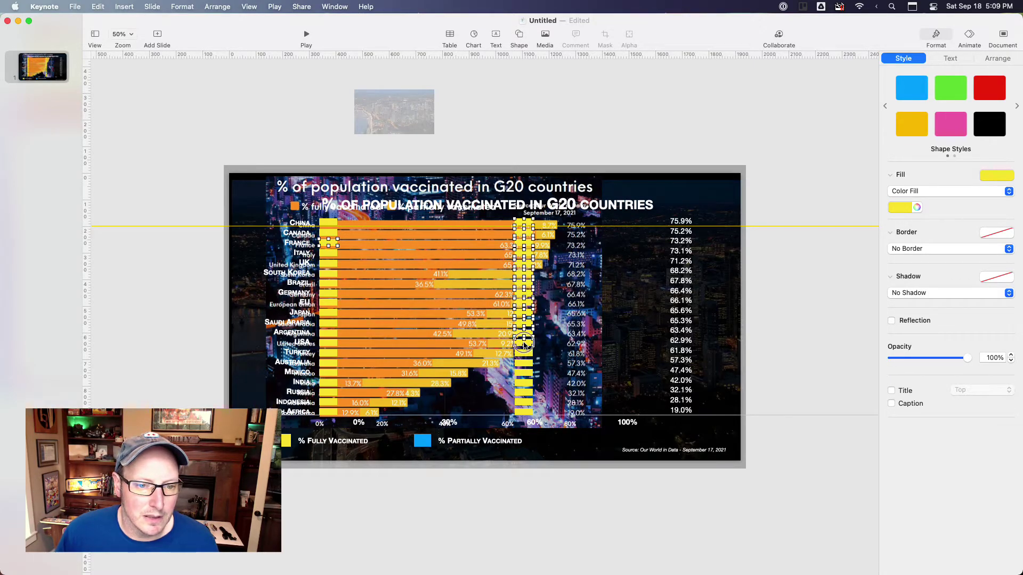
pyautogui.keyDown('shift'); pyautogui.click(525, 374); pyautogui.keyUp('shift')
pyautogui.keyDown('shift'); pyautogui.click(525, 385); pyautogui.keyUp('shift')
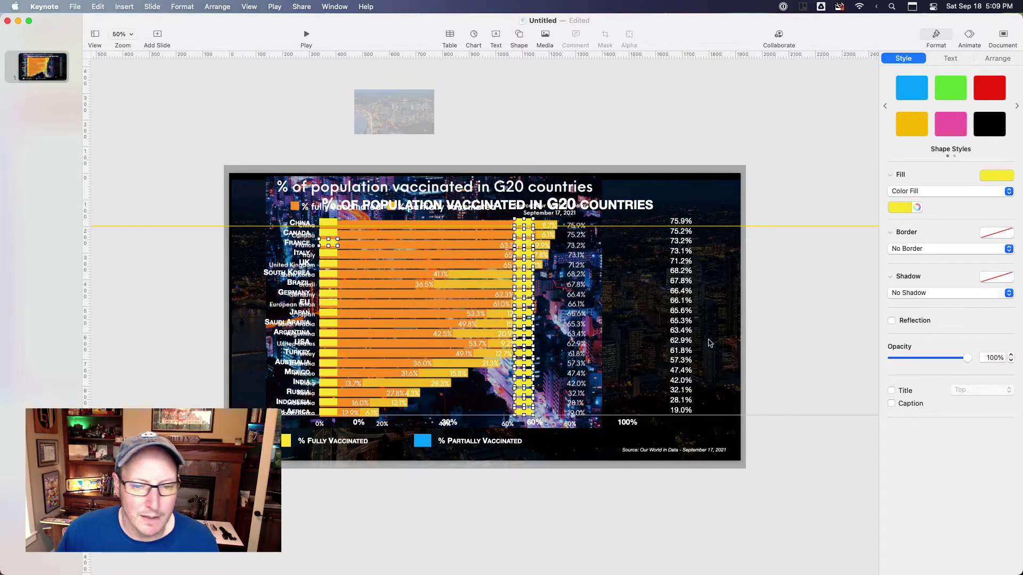
pyautogui.click(900, 208)
pyautogui.click(854, 243)
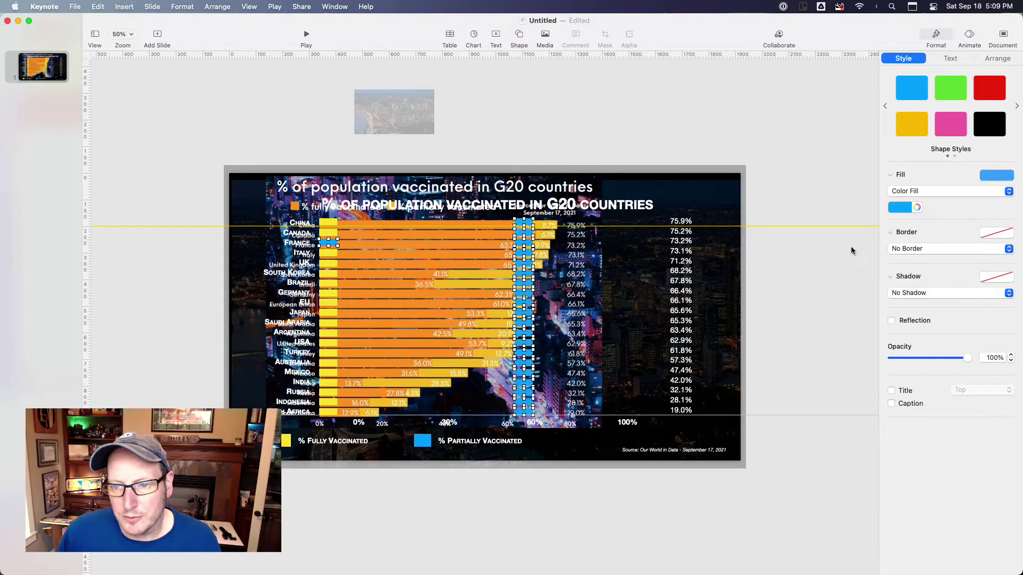
pyautogui.click(458, 484)
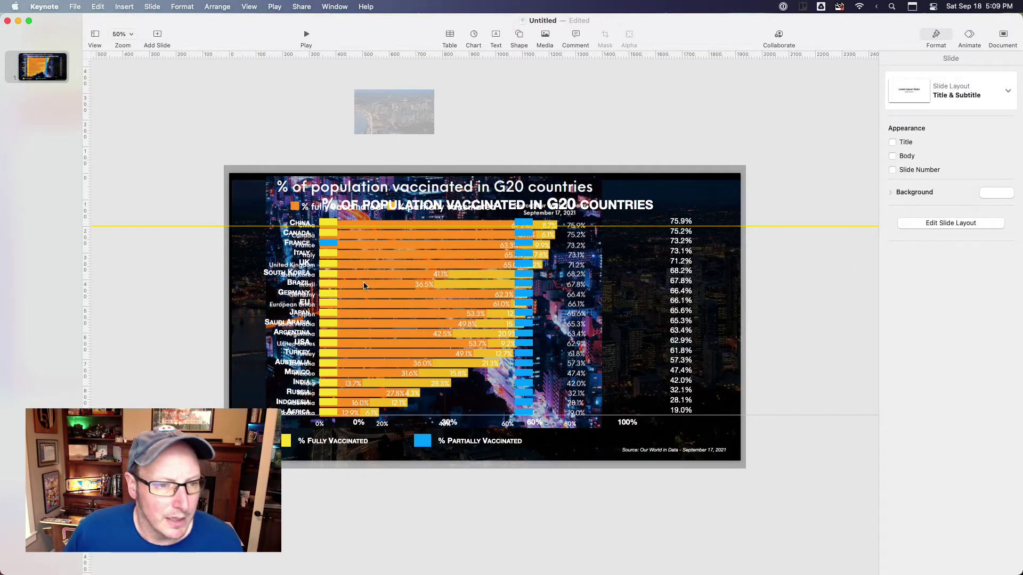
# - Change the fill of France's bar in the first column back to yellow
pyautogui.click(321, 243)
pyautogui.click(901, 207)
pyautogui.click(888, 250)
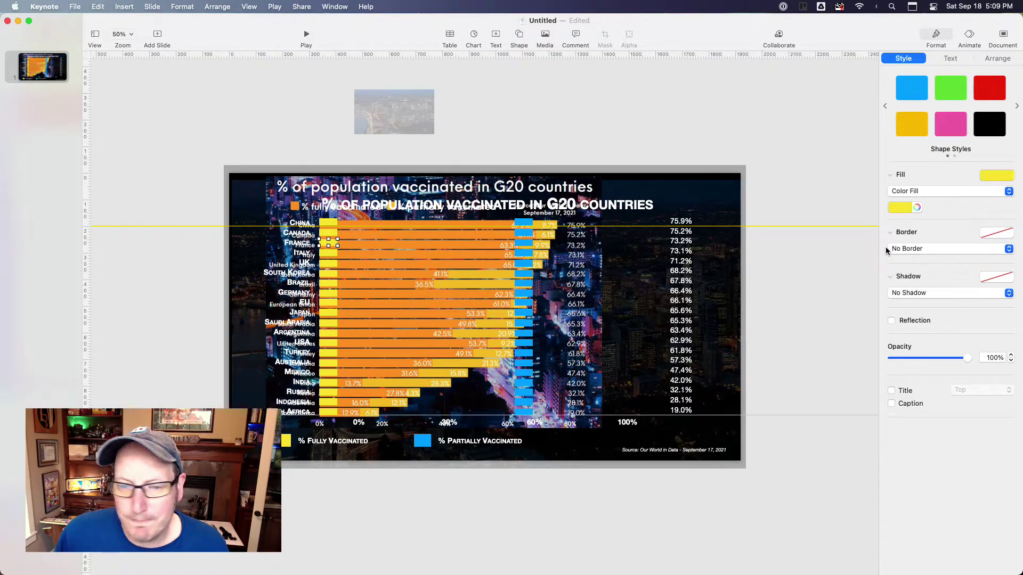
pyautogui.click(907, 208)
pyautogui.click(771, 482)
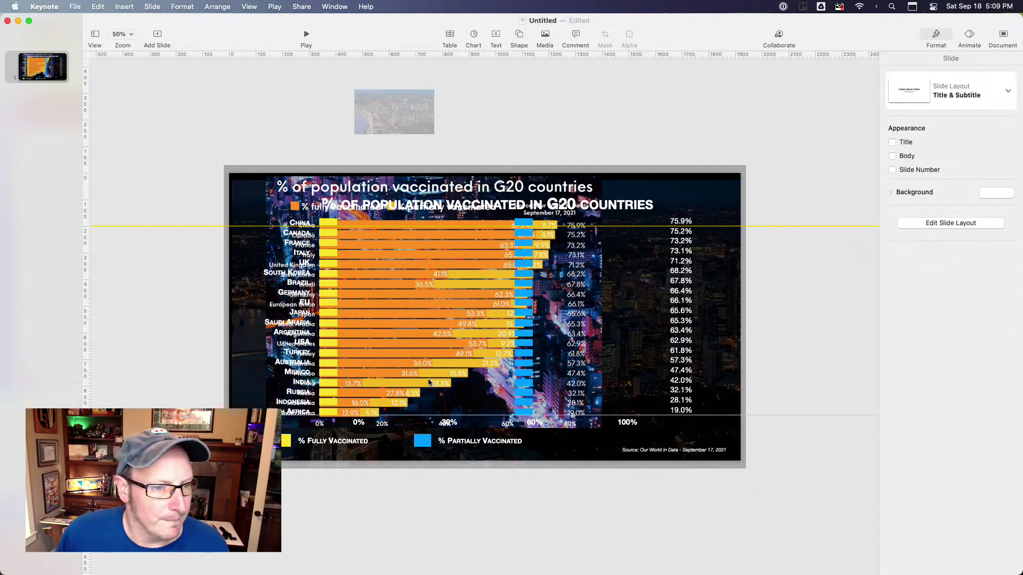
# - Add a vertical guide just right of the blue bars and enlarge the reference chart image to widen its bars
pyautogui.click(330, 224)
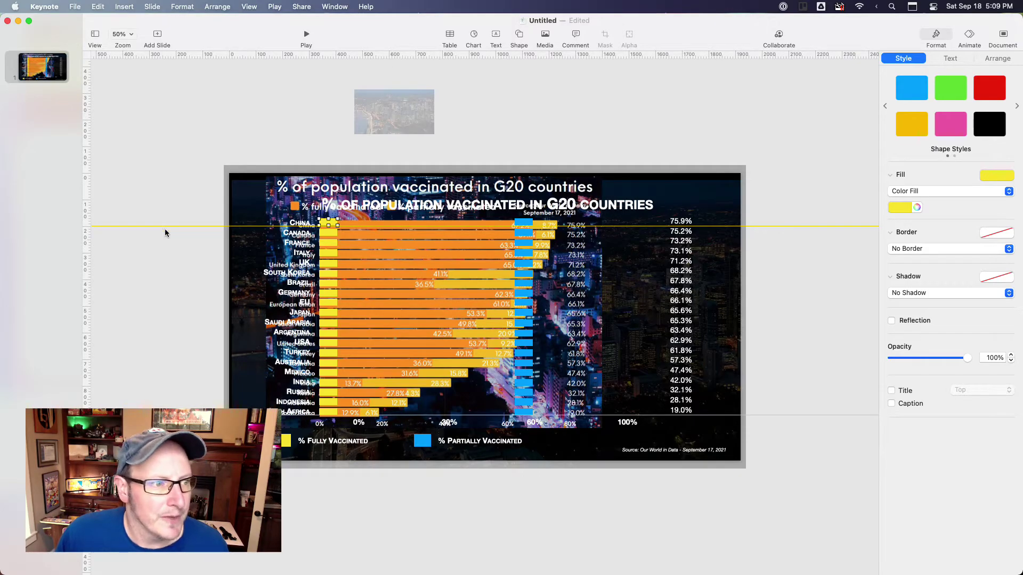
pyautogui.moveTo(86, 261); pyautogui.dragTo(632, 304)
pyautogui.click(426, 326)
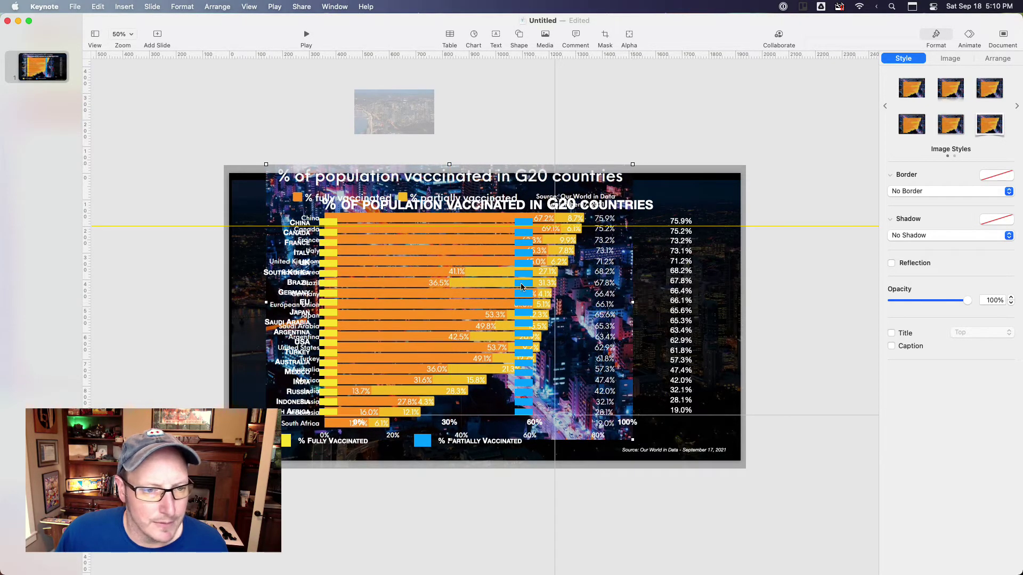
# - Stretch the yellow bars for China, Canada and France to match their fully vaccinated lengths on the reference chart
pyautogui.click(334, 226)
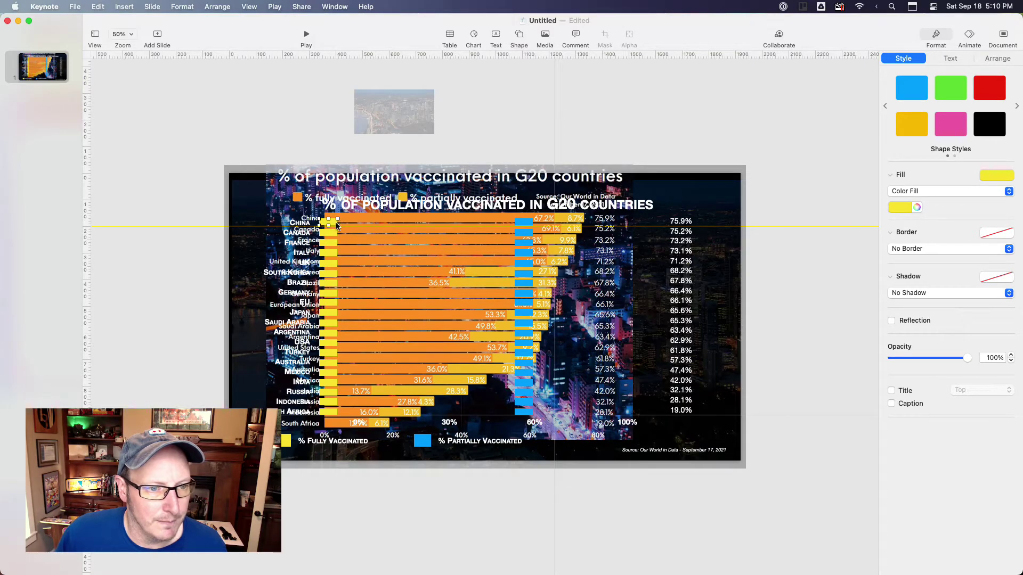
pyautogui.press('super+shift+period')
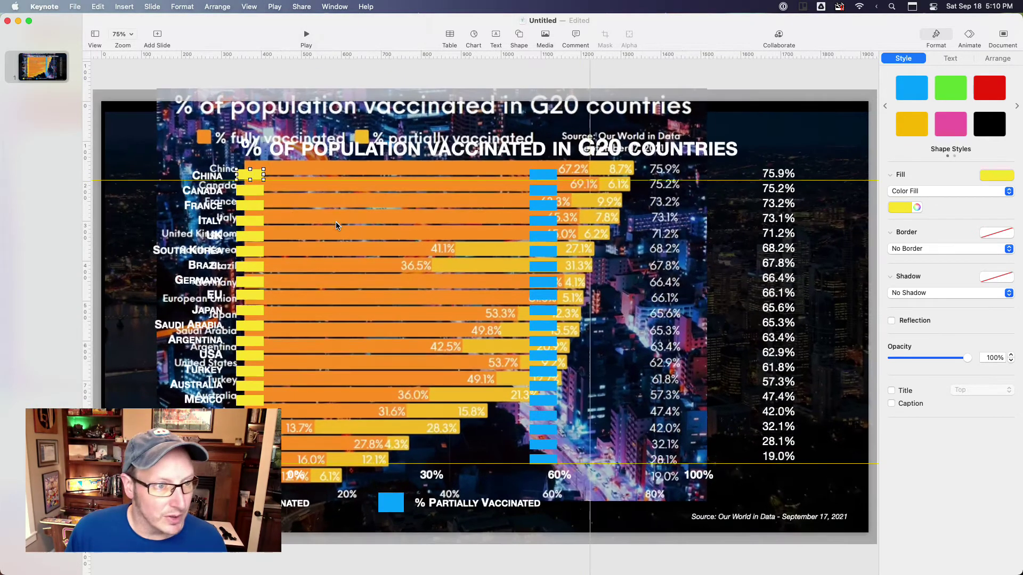
pyautogui.moveTo(263, 179); pyautogui.dragTo(588, 190)
pyautogui.click(250, 192)
pyautogui.moveTo(263, 191); pyautogui.dragTo(599, 192)
pyautogui.click(251, 205)
pyautogui.moveTo(263, 205); pyautogui.dragTo(572, 212)
# - Extend the yellow bars for Italy, UK and South Korea to the ends of their reference fully vaccinated bars
pyautogui.click(256, 222)
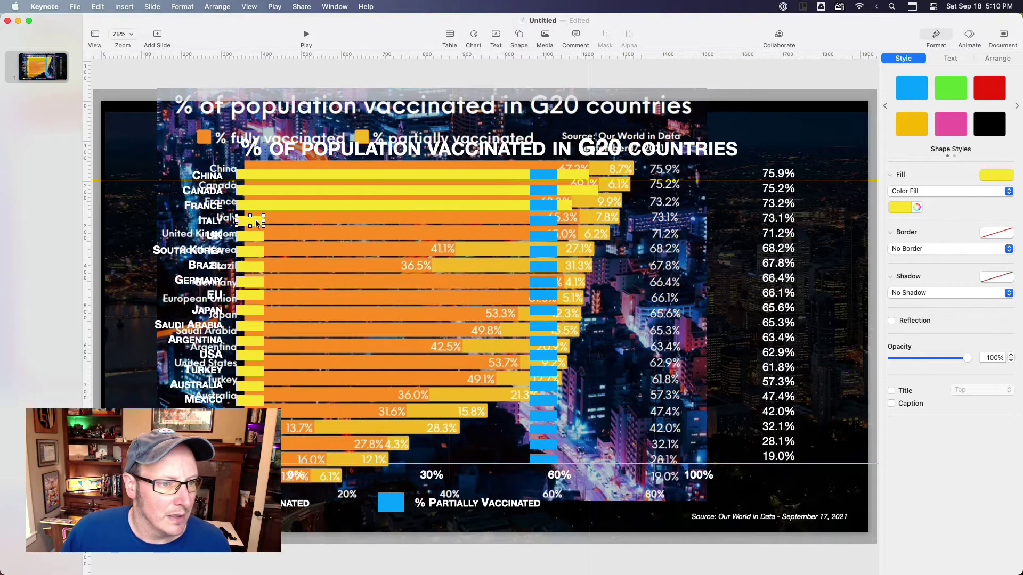
pyautogui.moveTo(263, 221); pyautogui.dragTo(578, 220)
pyautogui.click(250, 240)
pyautogui.moveTo(264, 235); pyautogui.dragTo(579, 248)
pyautogui.click(246, 252)
pyautogui.moveTo(263, 255); pyautogui.dragTo(454, 266)
# - Lengthen the yellow bars for Brazil, Germany and EU to match the reference chart's fully vaccinated bars
pyautogui.click(261, 269)
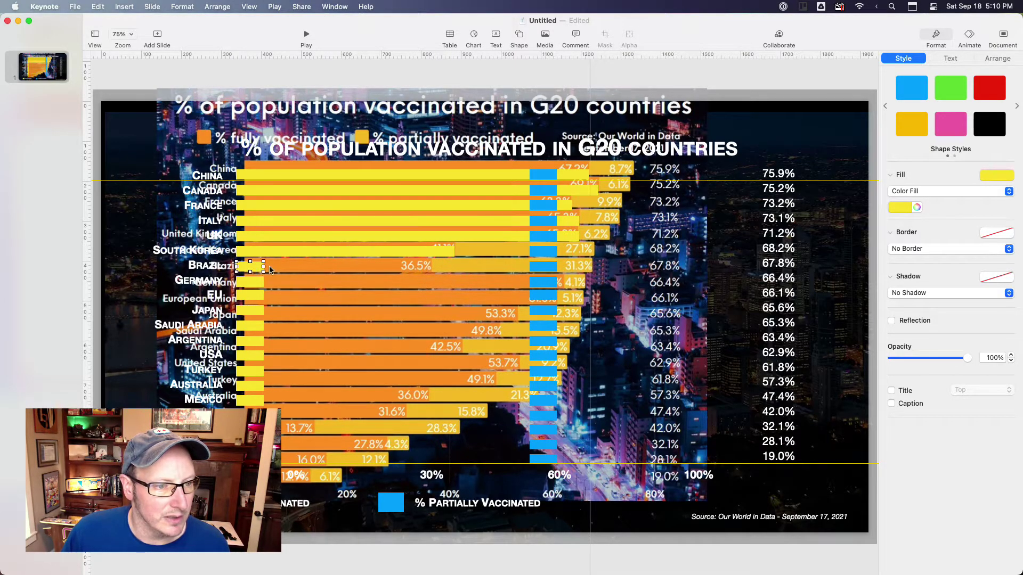
pyautogui.moveTo(263, 271); pyautogui.dragTo(431, 267)
pyautogui.click(254, 285)
pyautogui.moveTo(263, 282); pyautogui.dragTo(564, 284)
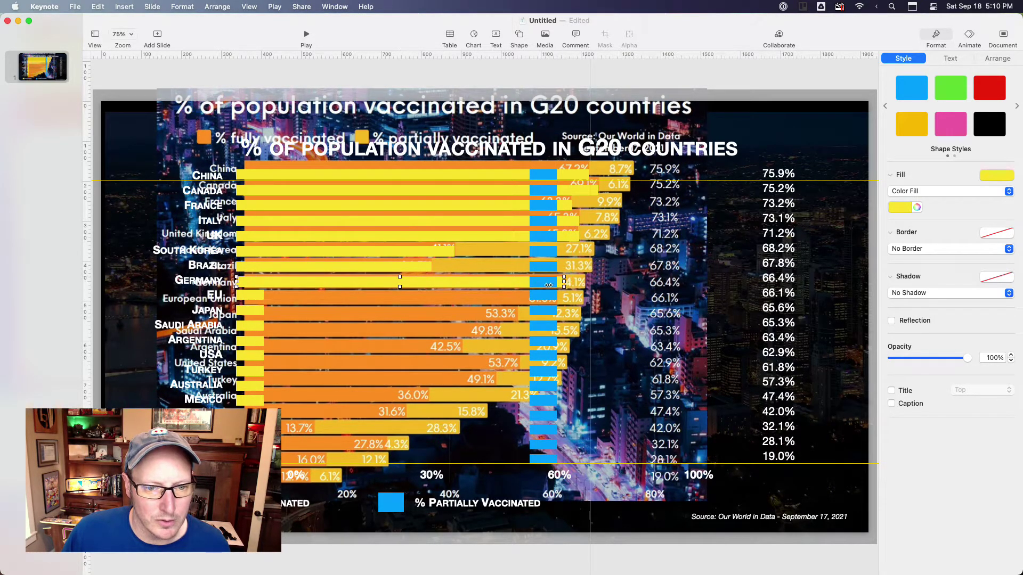
pyautogui.click(253, 296)
pyautogui.moveTo(263, 294); pyautogui.dragTo(557, 294)
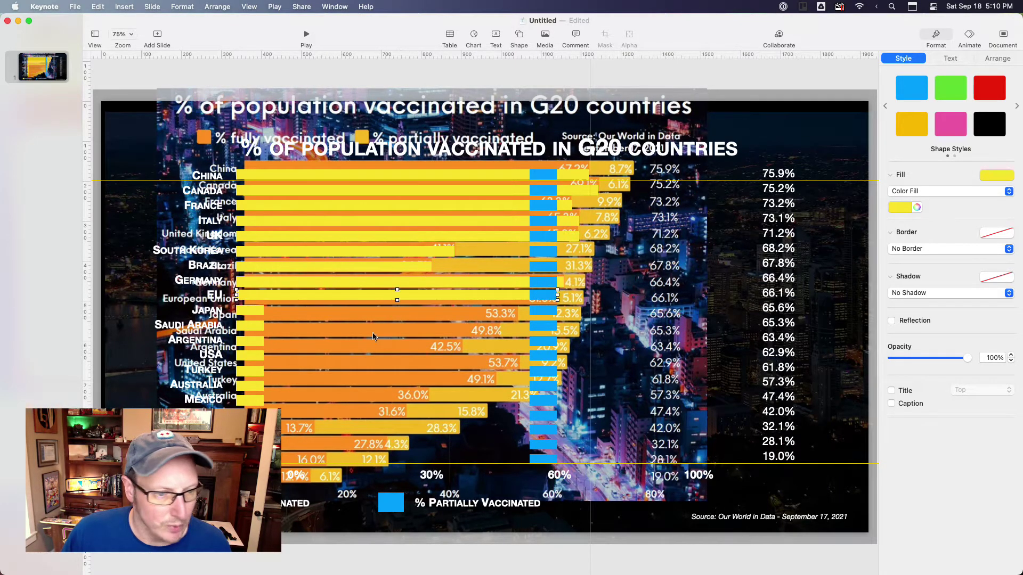
# - Stretch the yellow bars for Japan, Saudi Arabia and Argentina to the reference chart's fully vaccinated lengths
pyautogui.click(252, 318)
pyautogui.moveTo(263, 319); pyautogui.dragTo(517, 323)
pyautogui.click(260, 326)
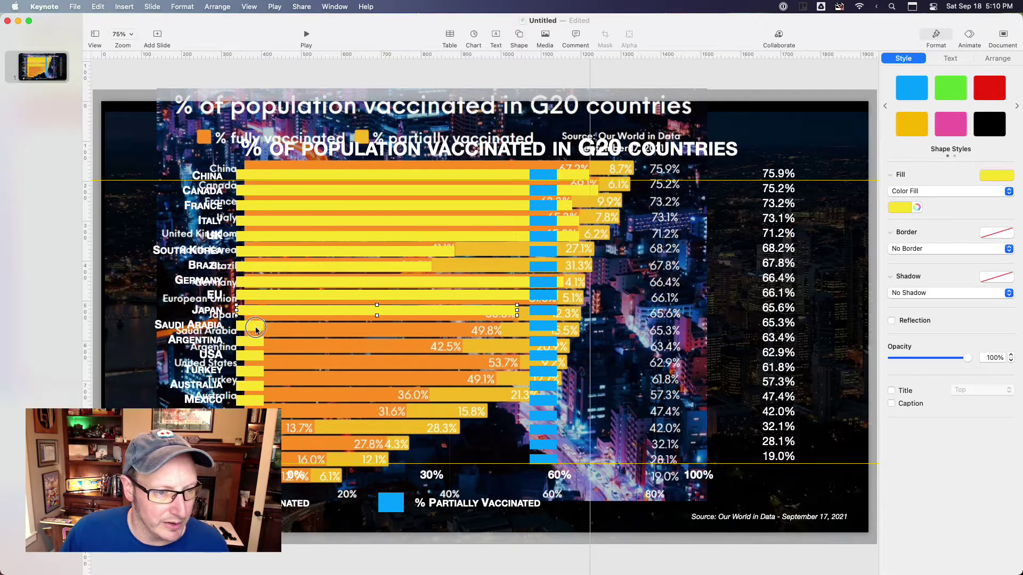
pyautogui.moveTo(263, 325); pyautogui.dragTo(499, 325)
pyautogui.click(257, 344)
pyautogui.moveTo(264, 343); pyautogui.dragTo(461, 343)
# - Extend the yellow bars for USA, Turkey and Australia to match the reference chart's fully vaccinated bars
pyautogui.click(250, 356)
pyautogui.moveTo(263, 356); pyautogui.dragTo(519, 356)
pyautogui.click(250, 371)
pyautogui.moveTo(263, 371); pyautogui.dragTo(496, 371)
pyautogui.click(254, 386)
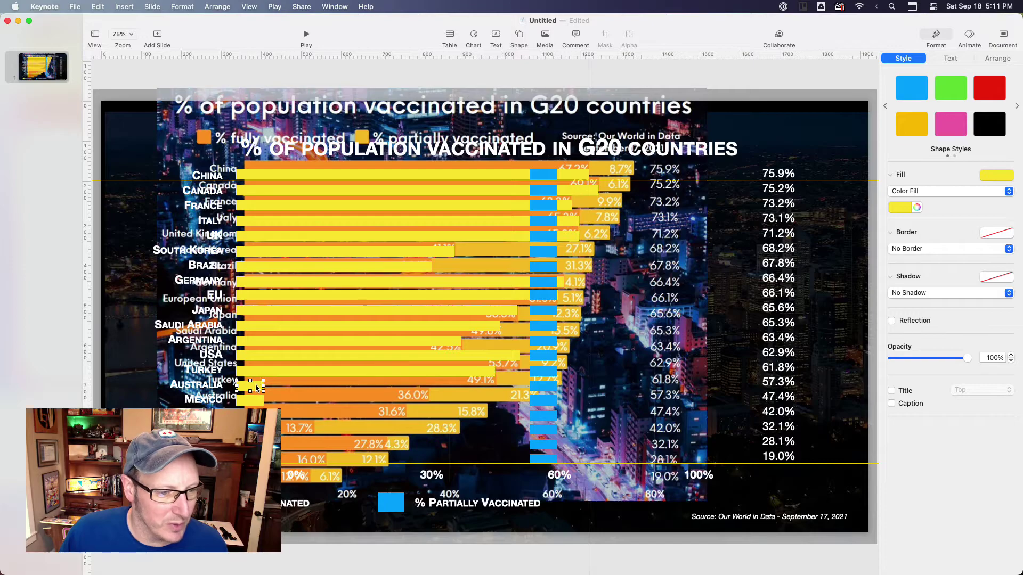
pyautogui.moveTo(263, 387); pyautogui.dragTo(427, 379)
# - Lengthen the remaining yellow bars, from Mexico down to South Africa, using the reference chart as the guide
pyautogui.click(255, 400)
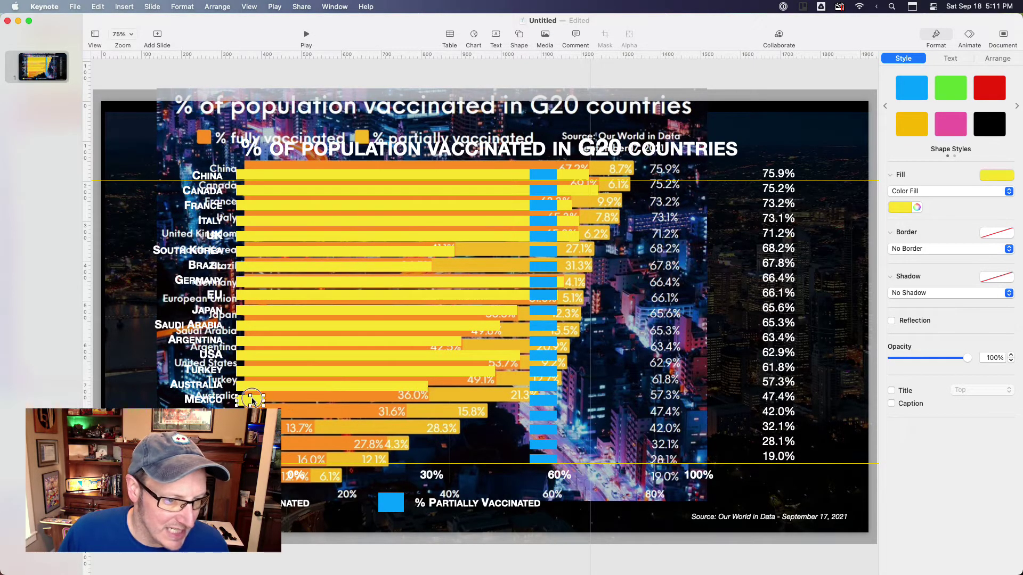
pyautogui.moveTo(263, 401); pyautogui.dragTo(406, 409)
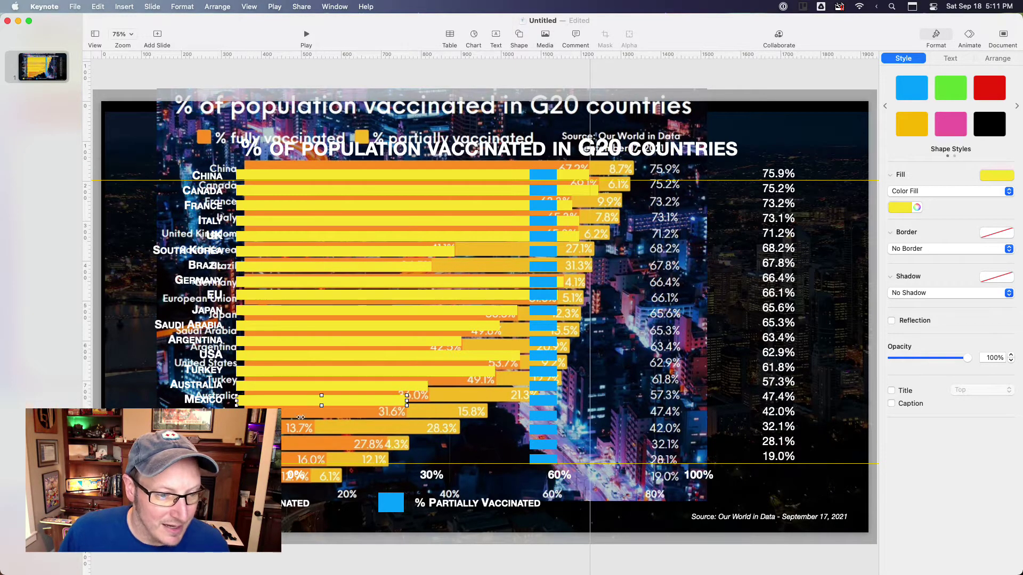
pyautogui.moveTo(263, 416); pyautogui.dragTo(386, 429)
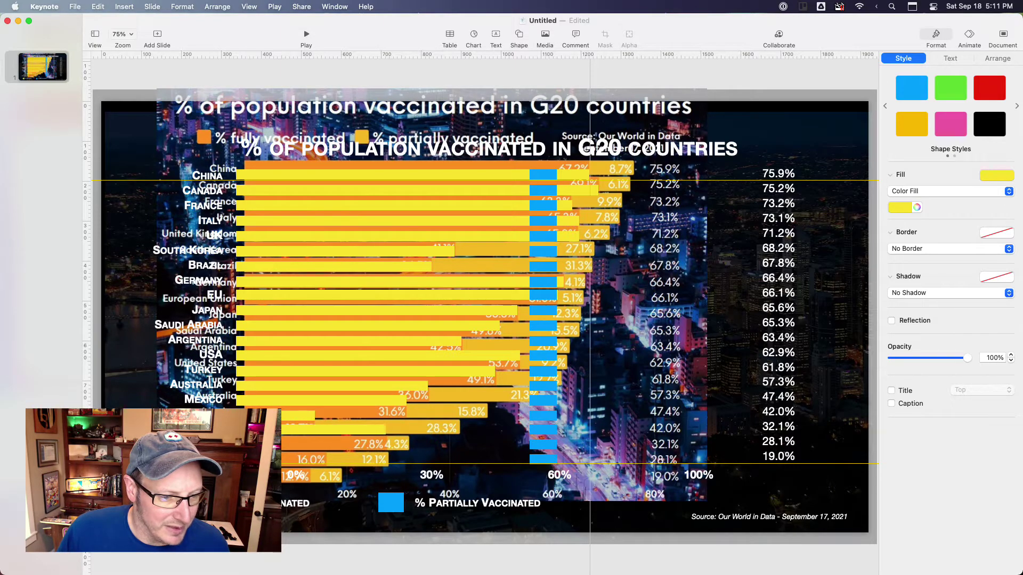
pyautogui.moveTo(263, 443); pyautogui.dragTo(385, 441)
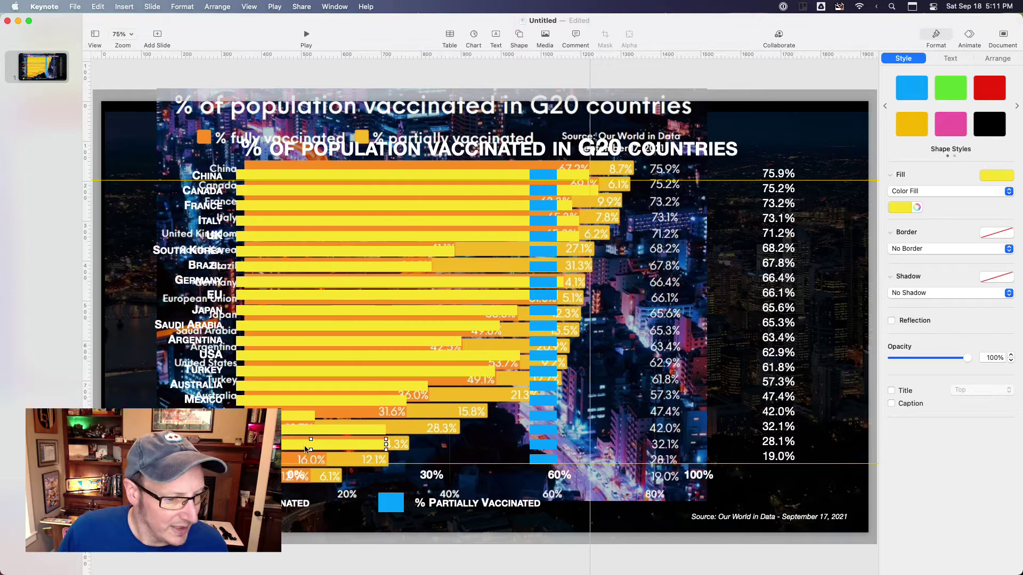
pyautogui.moveTo(263, 459); pyautogui.dragTo(325, 459)
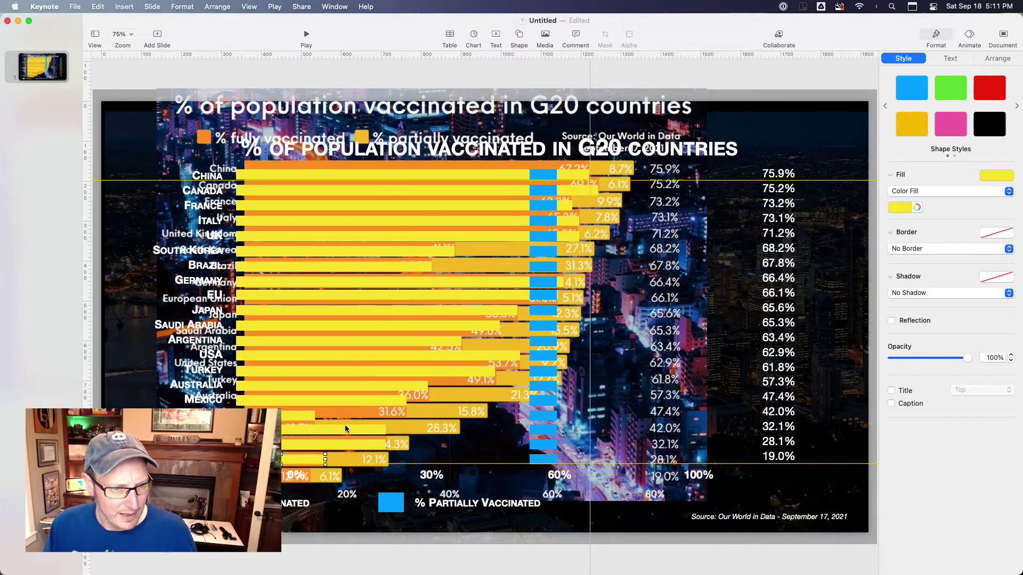
# - Check Russia's yellow bar and shorten the yellow bars for Indonesia and South Africa
pyautogui.click(367, 433)
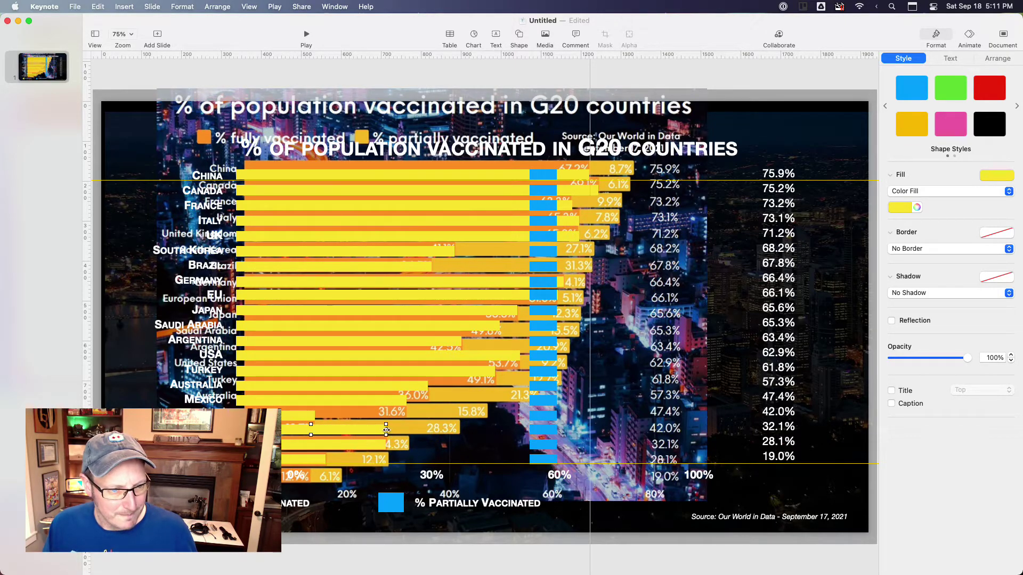
pyautogui.moveTo(385, 430); pyautogui.dragTo(311, 459)
pyautogui.click(384, 446)
pyautogui.click(322, 461)
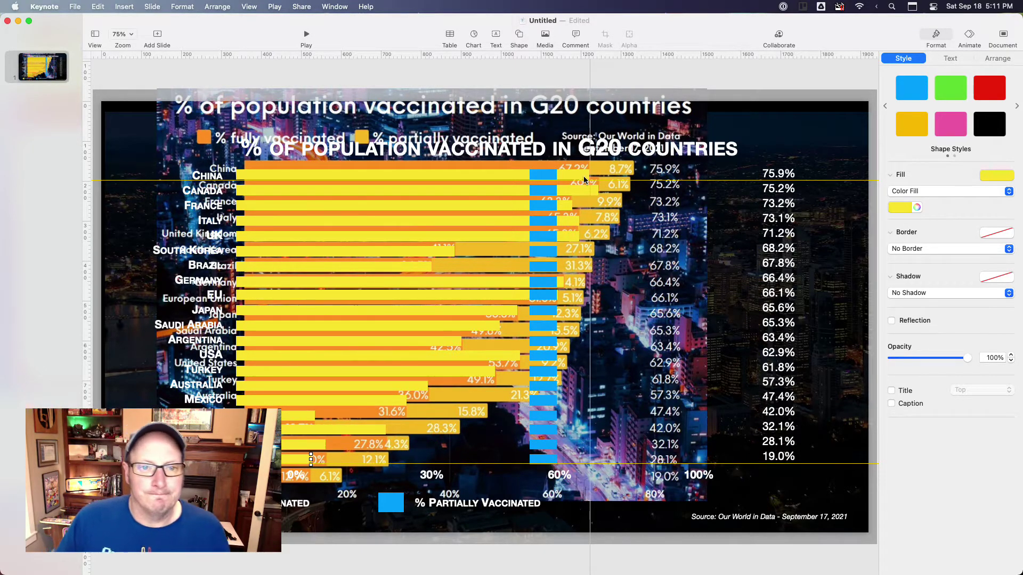
# - Extend the blue bars for China, Canada and France to the ends of their partially vaccinated bars on the reference
pyautogui.scroll(-10, 584, 180)
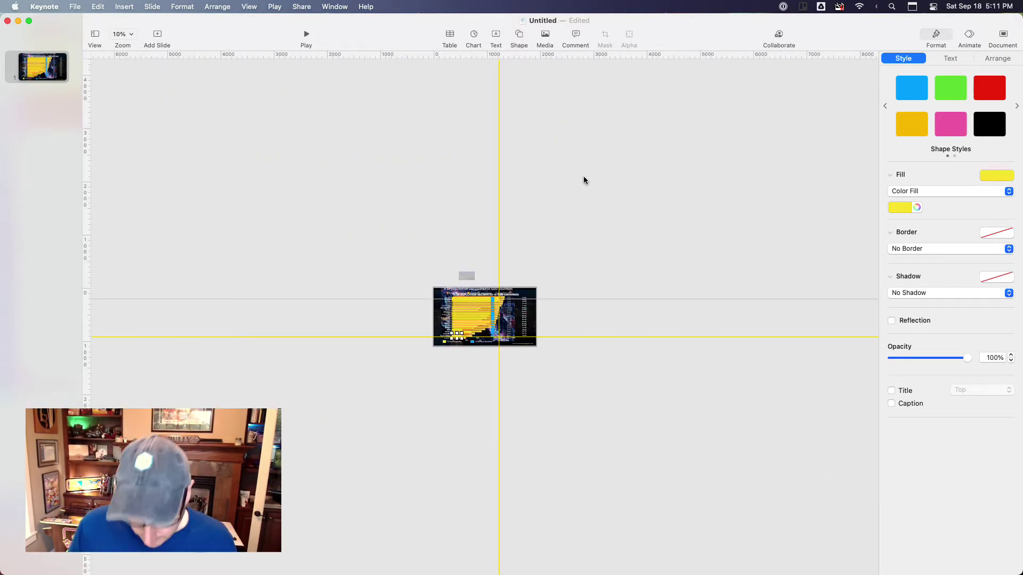
pyautogui.scroll(8, 584, 180)
pyautogui.moveTo(567, 189); pyautogui.dragTo(660, 180)
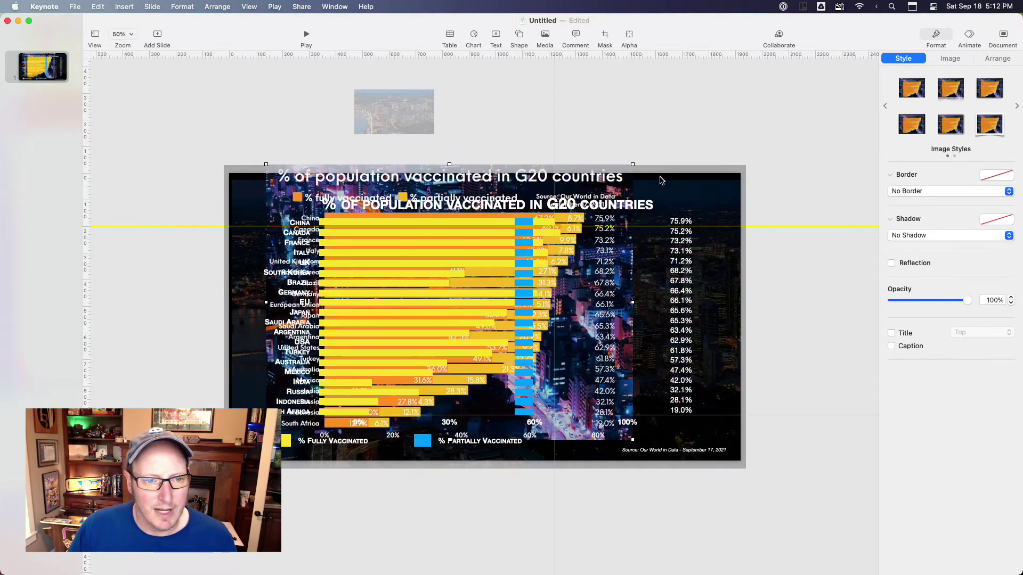
pyautogui.click(529, 222)
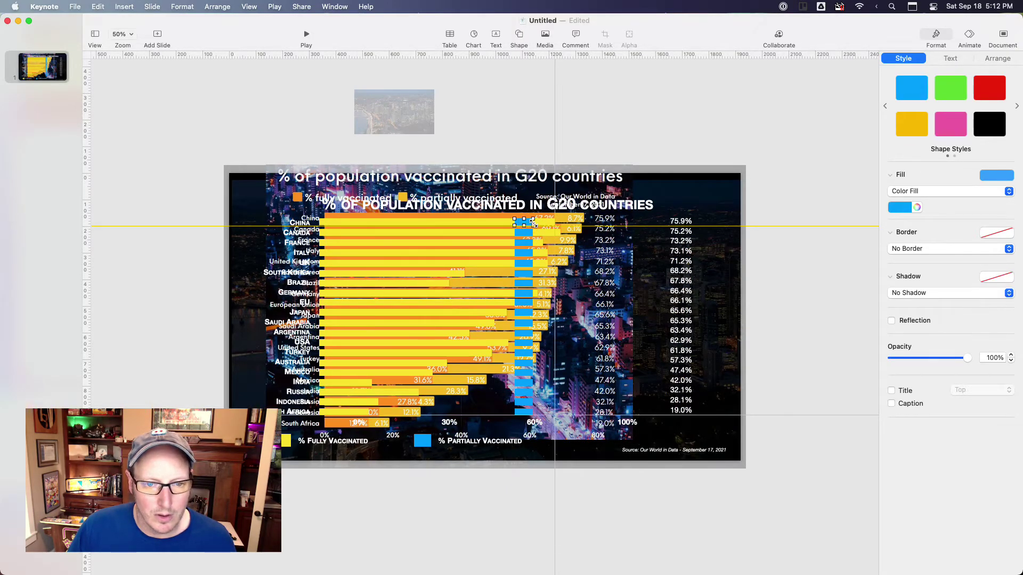
pyautogui.press('super+shift+period')
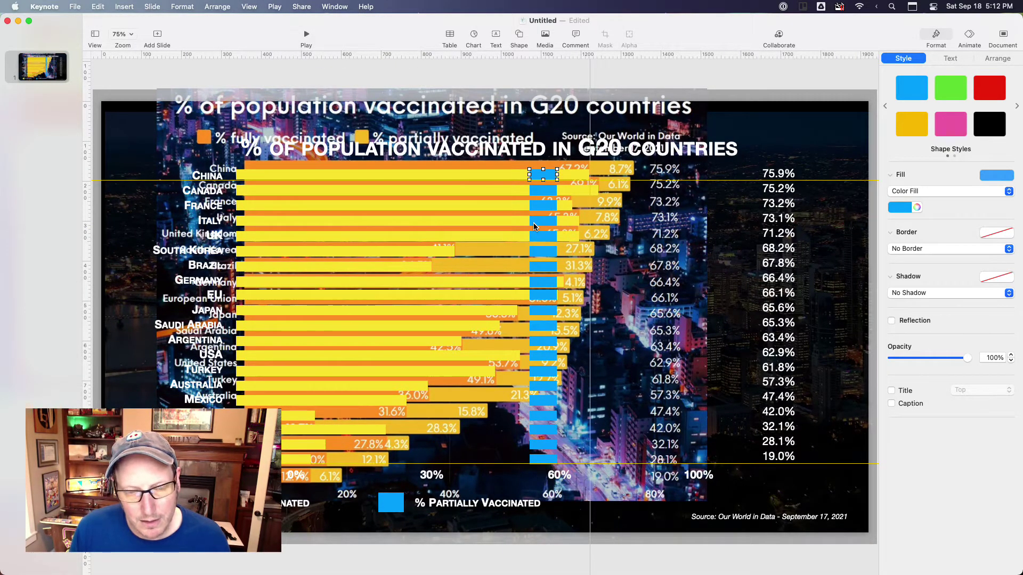
pyautogui.moveTo(557, 177); pyautogui.dragTo(635, 177)
pyautogui.click(552, 192)
pyautogui.moveTo(554, 191); pyautogui.dragTo(629, 191)
pyautogui.click(549, 208)
pyautogui.moveTo(558, 206); pyautogui.dragTo(622, 206)
# - Lengthen the blue bars for Italy, UK and South Korea, starting South Korea's at the end of its yellow bar
pyautogui.click(550, 223)
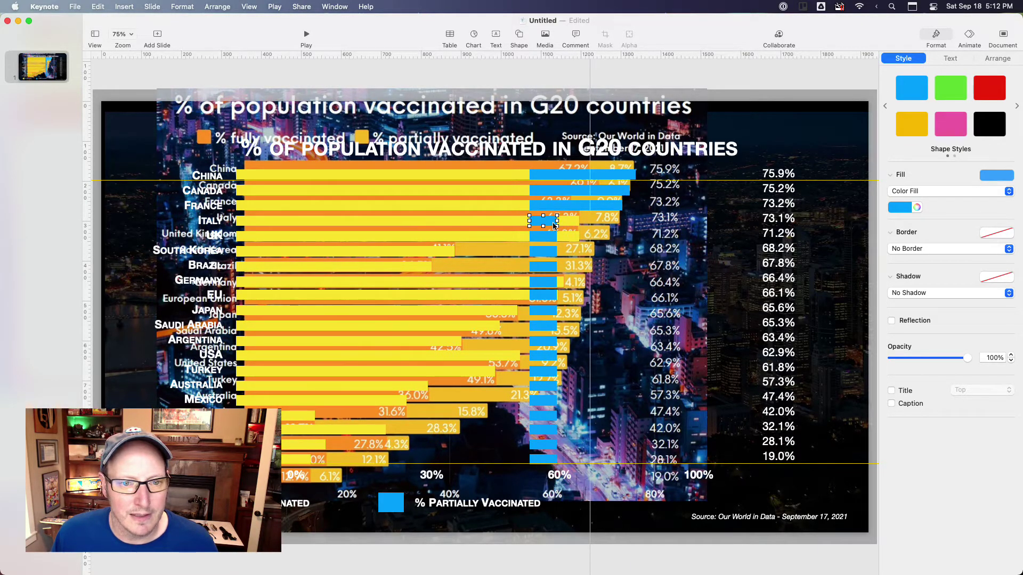
pyautogui.moveTo(557, 225); pyautogui.dragTo(618, 221)
pyautogui.click(541, 240)
pyautogui.moveTo(557, 236); pyautogui.dragTo(593, 250)
pyautogui.click(534, 254)
pyautogui.moveTo(529, 251); pyautogui.dragTo(452, 249)
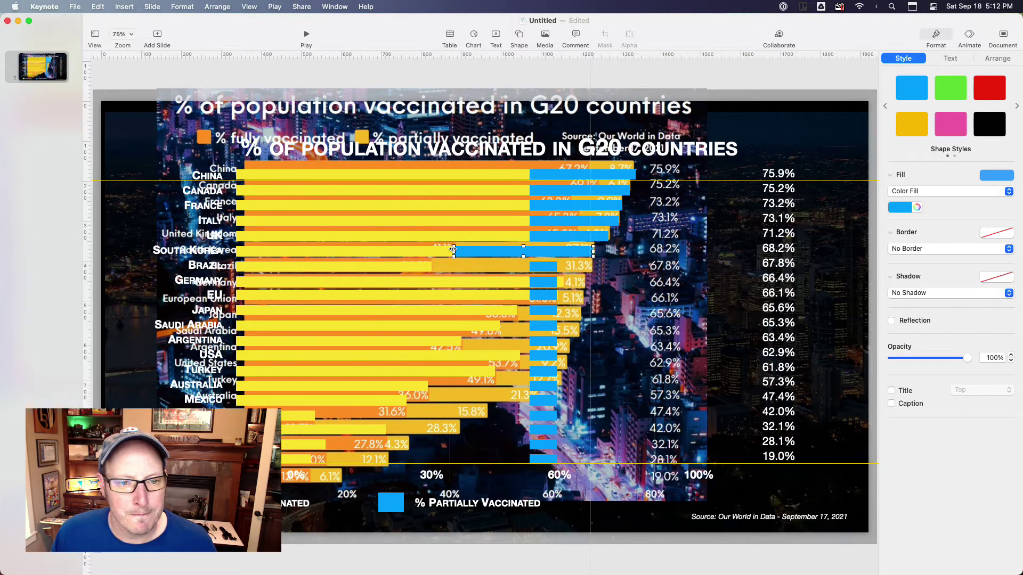
# - Resize the blue bars for Brazil, Germany and EU to match the reference chart's partially vaccinated segments
pyautogui.click(539, 271)
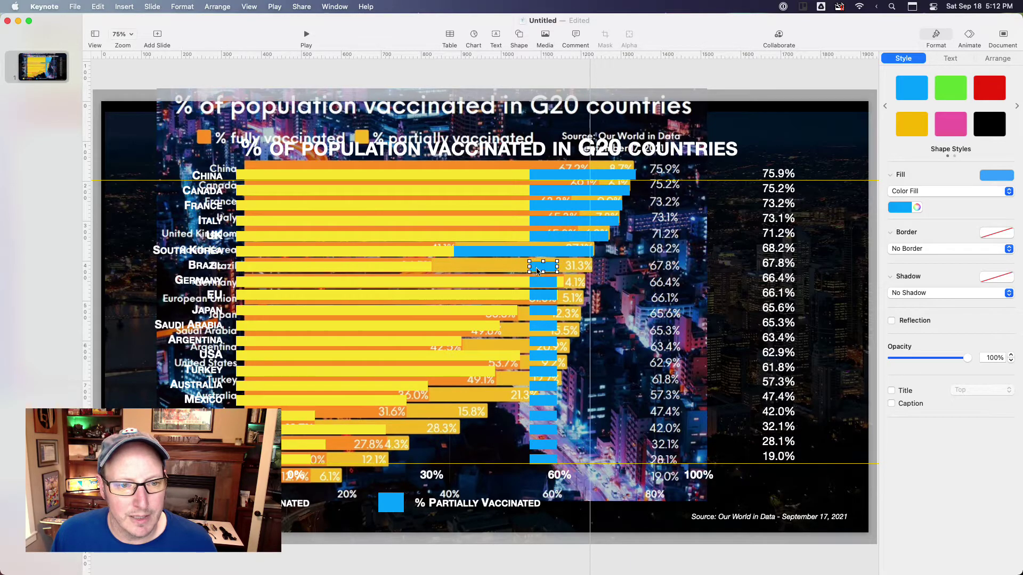
pyautogui.moveTo(530, 270); pyautogui.dragTo(417, 271)
pyautogui.moveTo(557, 268); pyautogui.dragTo(581, 308)
pyautogui.click(548, 286)
pyautogui.click(551, 298)
# - Stretch both ends of the blue bars for Japan, Saudi Arabia and Argentina to fit their reference segments
pyautogui.click(530, 311)
pyautogui.click(540, 328)
pyautogui.moveTo(530, 328); pyautogui.dragTo(447, 342)
pyautogui.click(548, 343)
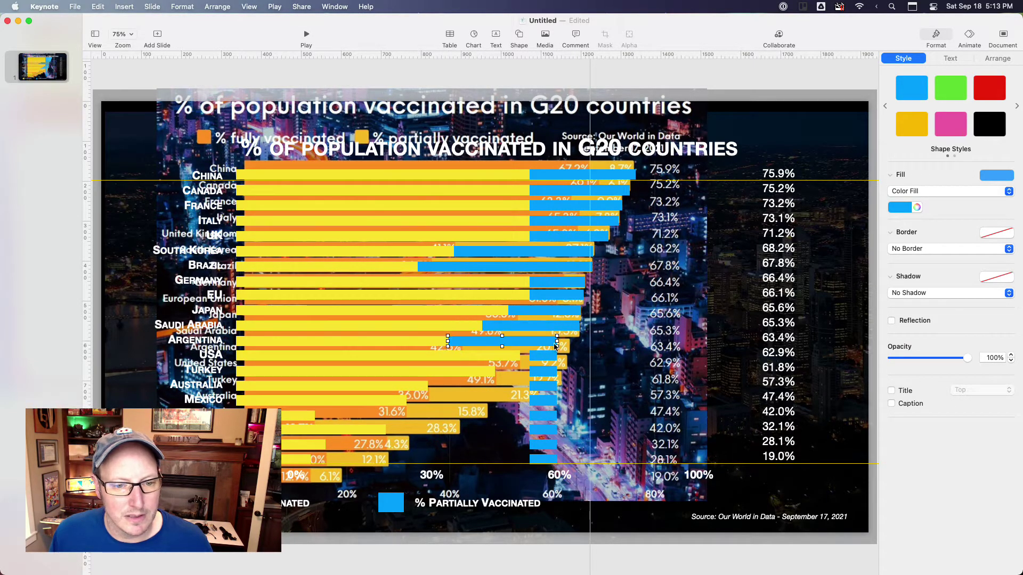
pyautogui.moveTo(557, 341); pyautogui.dragTo(478, 371)
# - Resize the blue bars for USA, Turkey, Australia and Mexico to match their partially vaccinated segments on the reference
pyautogui.click(541, 358)
pyautogui.click(532, 376)
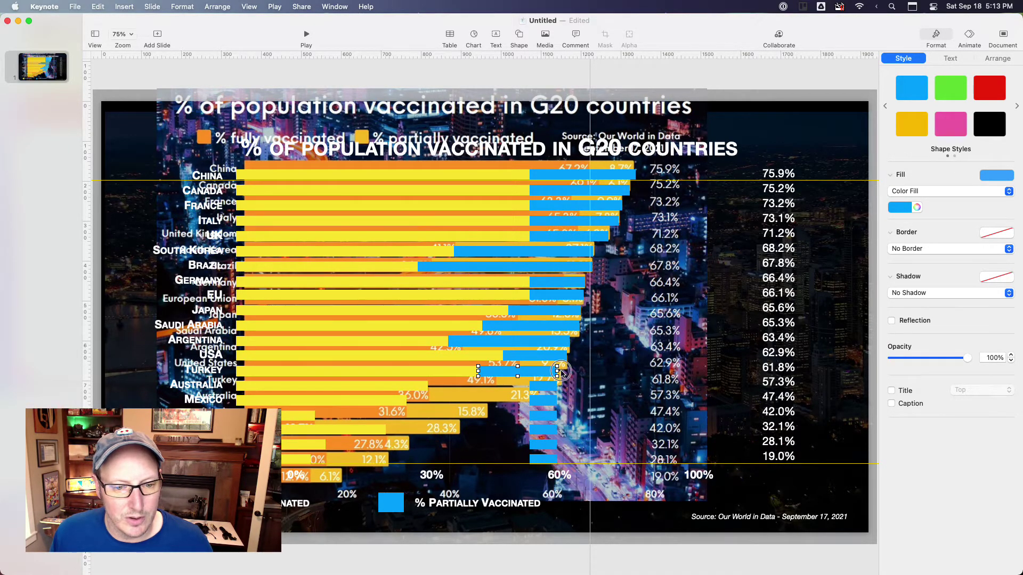
pyautogui.moveTo(557, 376); pyautogui.dragTo(417, 387)
pyautogui.click(547, 390)
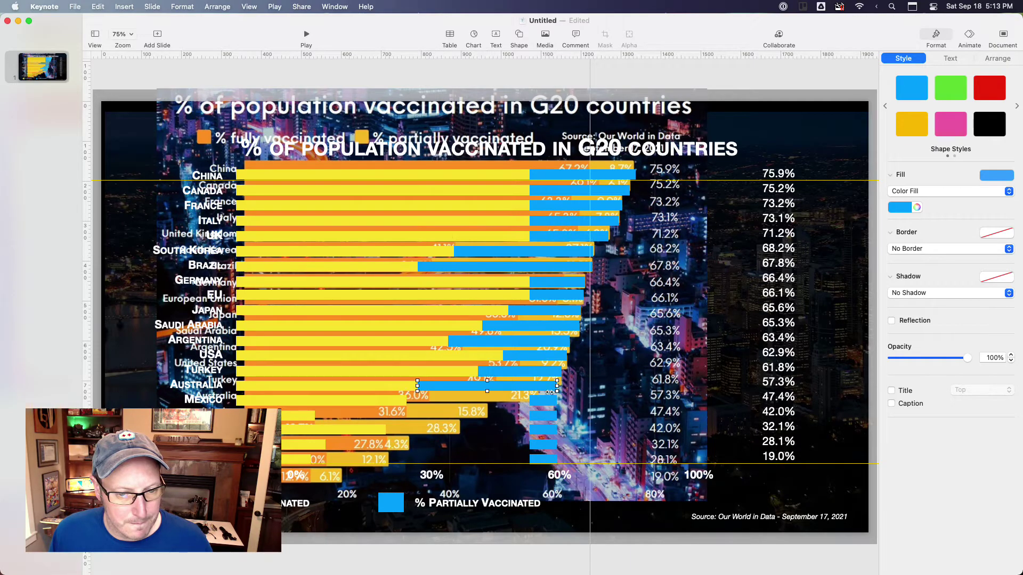
pyautogui.moveTo(557, 386); pyautogui.dragTo(394, 400)
pyautogui.click(544, 402)
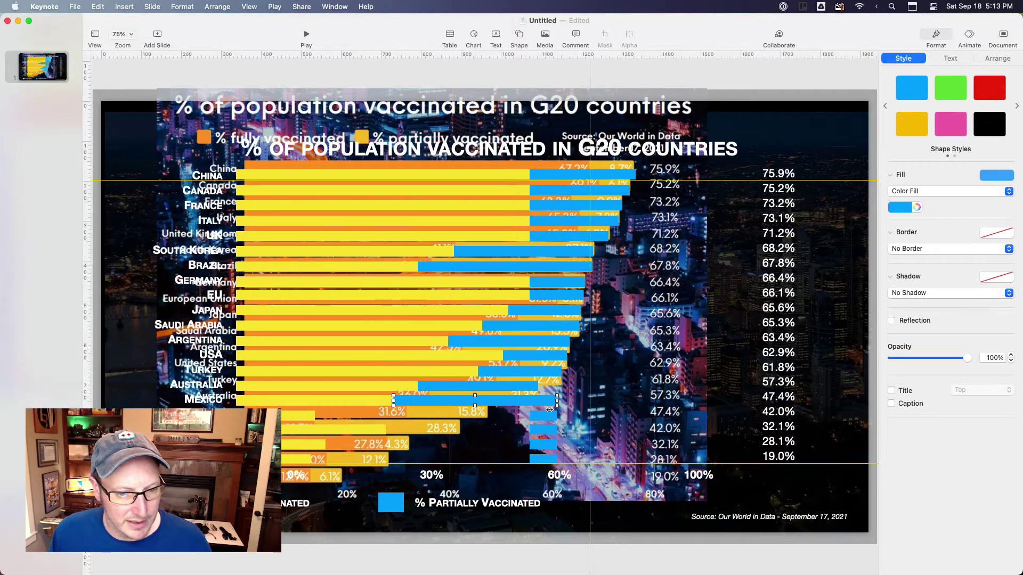
pyautogui.moveTo(557, 401); pyautogui.dragTo(307, 418)
# - Adjust both ends of the blue bars for India and Russia so they continue from their yellow bars
pyautogui.click(542, 416)
pyautogui.moveTo(556, 416); pyautogui.dragTo(458, 416)
pyautogui.press('super+z')
pyautogui.click(529, 430)
pyautogui.moveTo(529, 431); pyautogui.dragTo(318, 427)
pyautogui.moveTo(557, 431); pyautogui.dragTo(409, 432)
# - Reposition both ends of the blue bars for Indonesia and South Africa to form their partially vaccinated segments
pyautogui.click(543, 444)
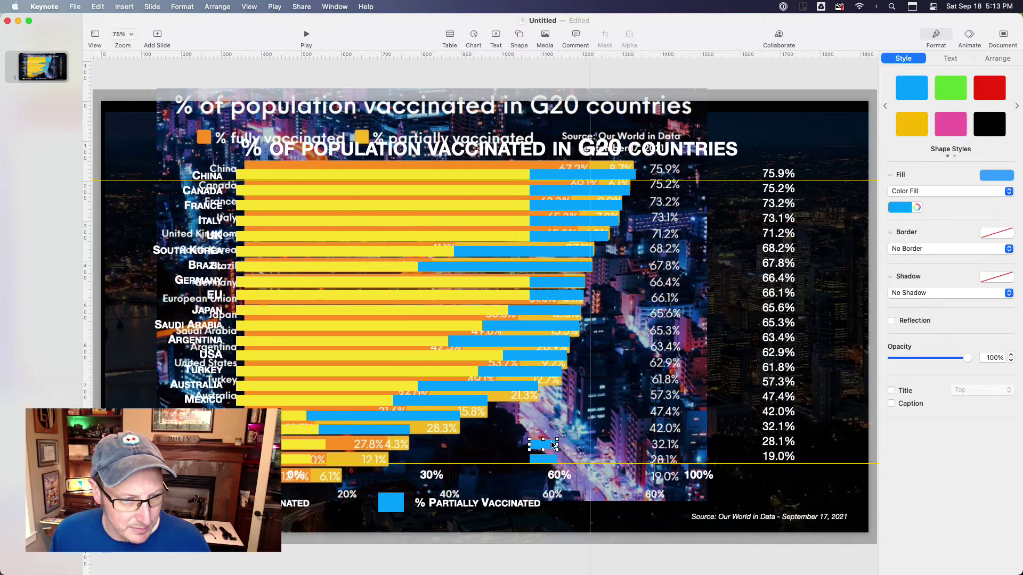
pyautogui.moveTo(529, 444); pyautogui.dragTo(301, 450)
pyautogui.moveTo(556, 446); pyautogui.dragTo(386, 450)
pyautogui.click(543, 460)
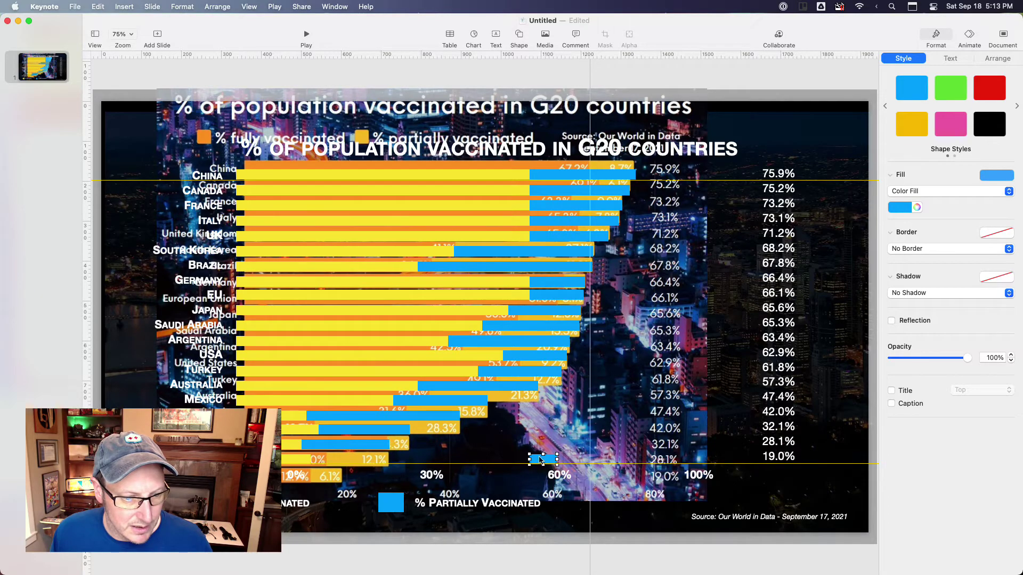
pyautogui.moveTo(530, 459); pyautogui.dragTo(290, 460)
pyautogui.moveTo(556, 462); pyautogui.dragTo(341, 459)
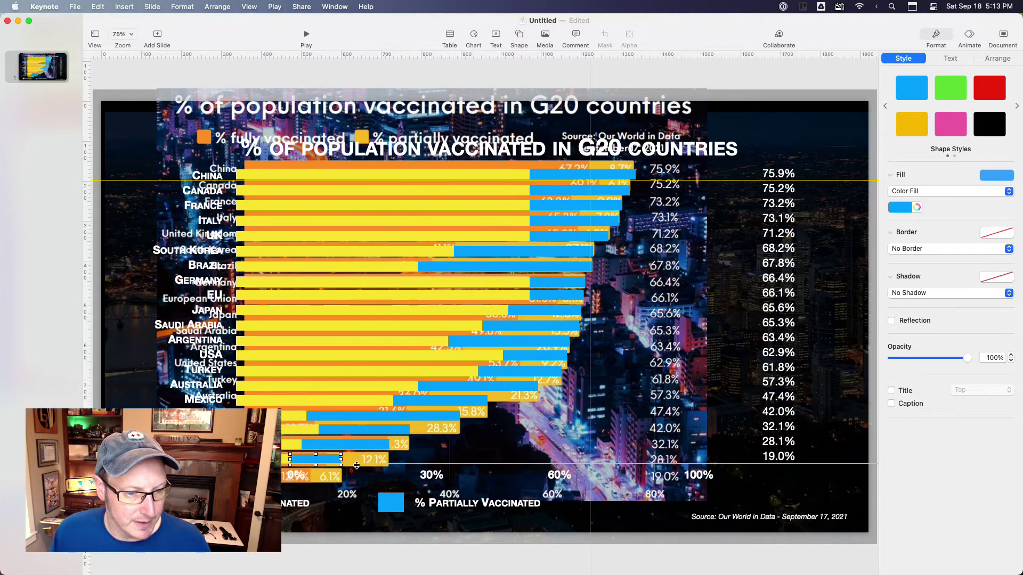
# - Move the reference chart image off the slide onto the empty canvas beside it and deselect it
pyautogui.click(569, 353)
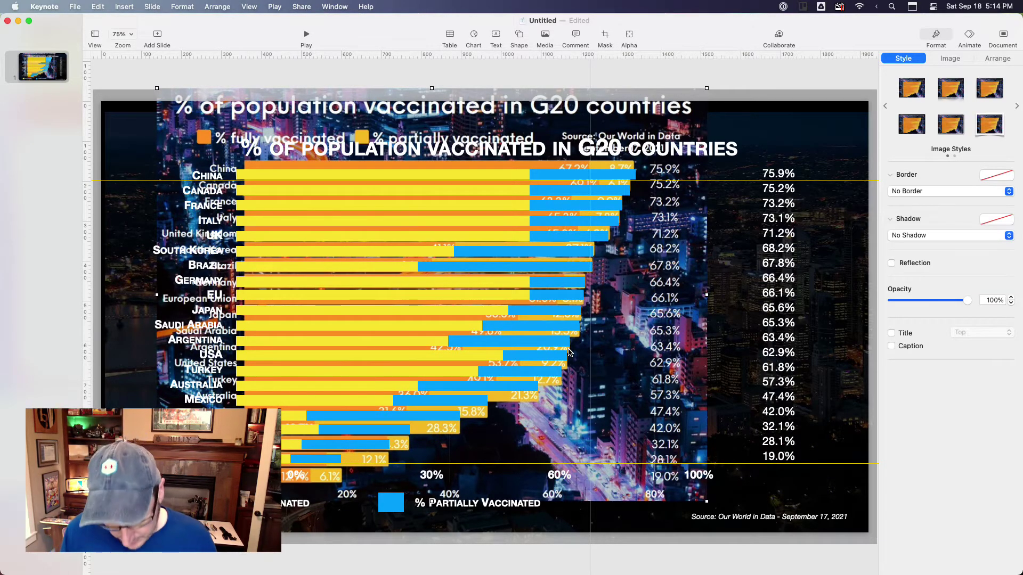
pyautogui.press('super+minus')
pyautogui.press('super+minus')
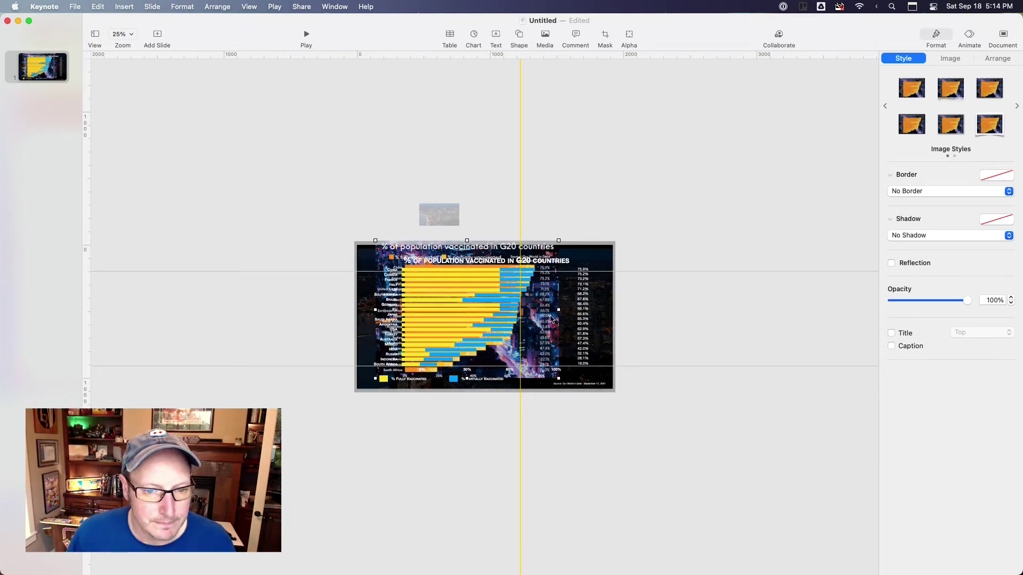
pyautogui.moveTo(552, 319); pyautogui.dragTo(873, 370)
pyautogui.click(340, 423)
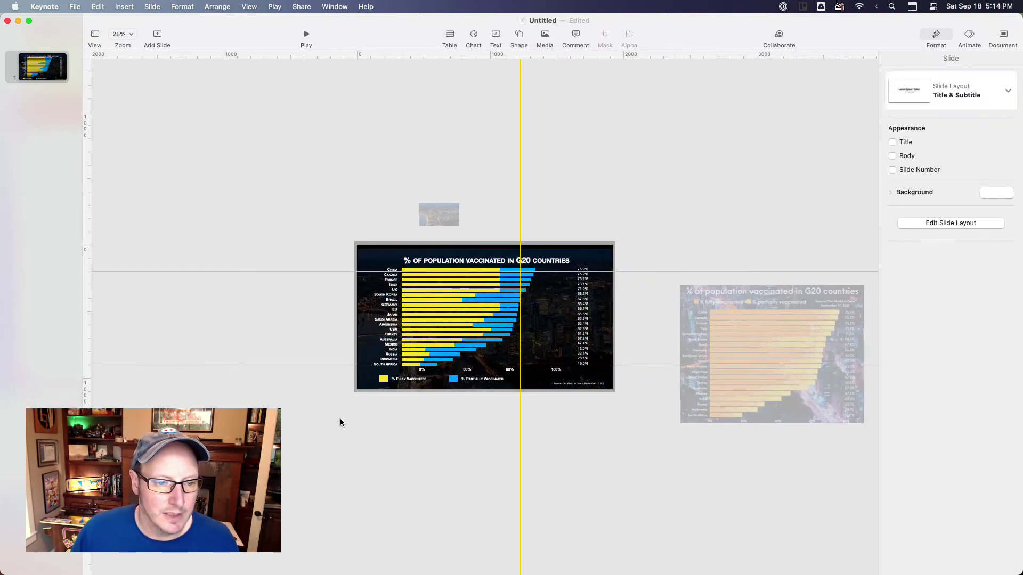
# - Shift the column of total percentages, from 75.9% to 19.0%, closer to the bars
pyautogui.press('super+shift+slash')
pyautogui.press('super+shift+period')
pyautogui.press('super+shift+period')
pyautogui.press('super+shift+comma')
pyautogui.press('super+shift+period')
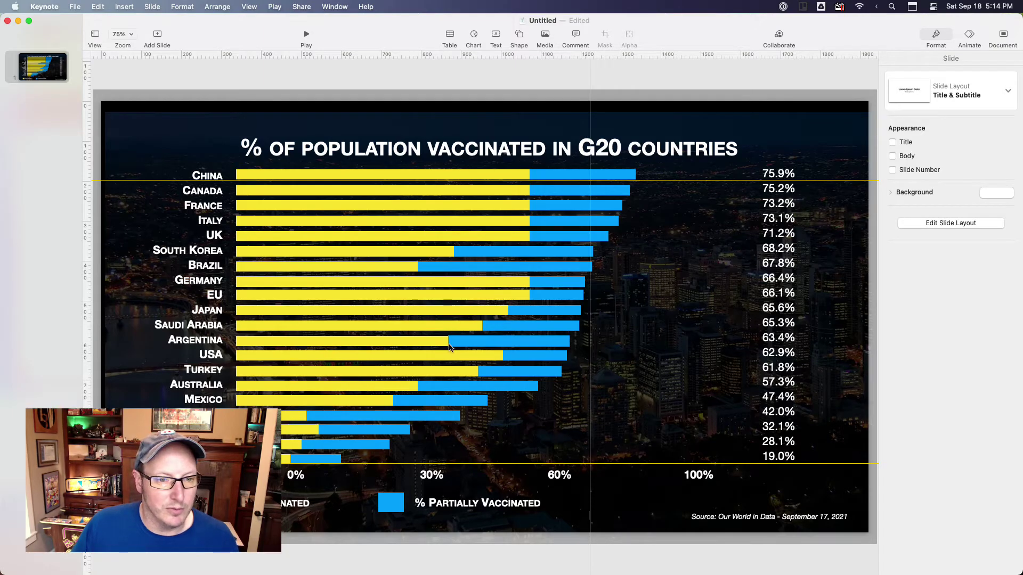
pyautogui.moveTo(777, 286); pyautogui.dragTo(739, 286)
# - Move the 30%, 60% and 100% axis labels closer to the 0% label and even out their spacing
pyautogui.moveTo(706, 474); pyautogui.dragTo(681, 474)
pyautogui.click(564, 475)
pyautogui.moveTo(563, 476); pyautogui.dragTo(548, 476)
pyautogui.click(430, 476)
pyautogui.moveTo(430, 476); pyautogui.dragTo(416, 476)
pyautogui.click(516, 443)
pyautogui.moveTo(534, 475); pyautogui.dragTo(549, 481)
pyautogui.click(673, 478)
pyautogui.moveTo(672, 478); pyautogui.dragTo(670, 482)
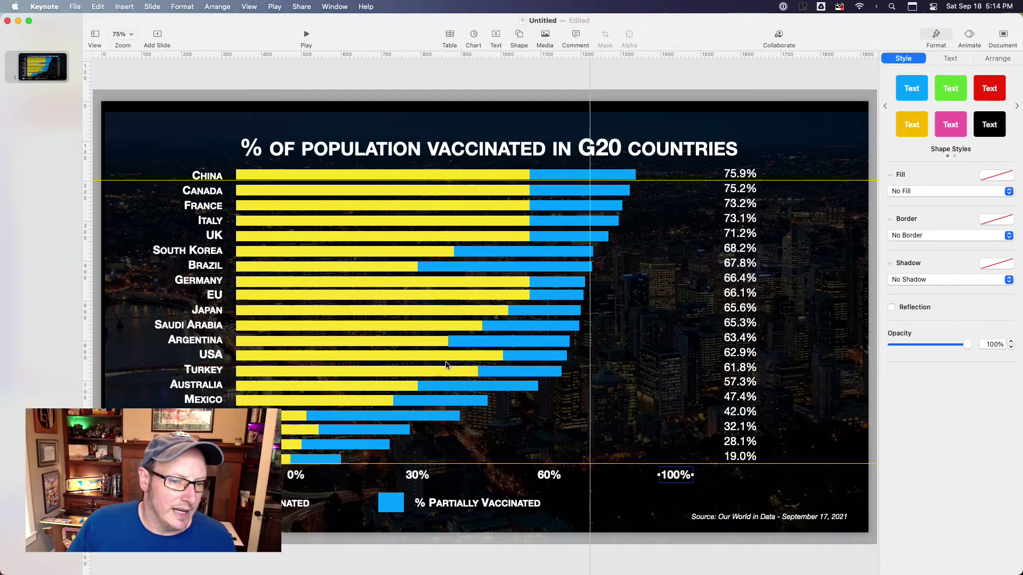
pyautogui.click(285, 460)
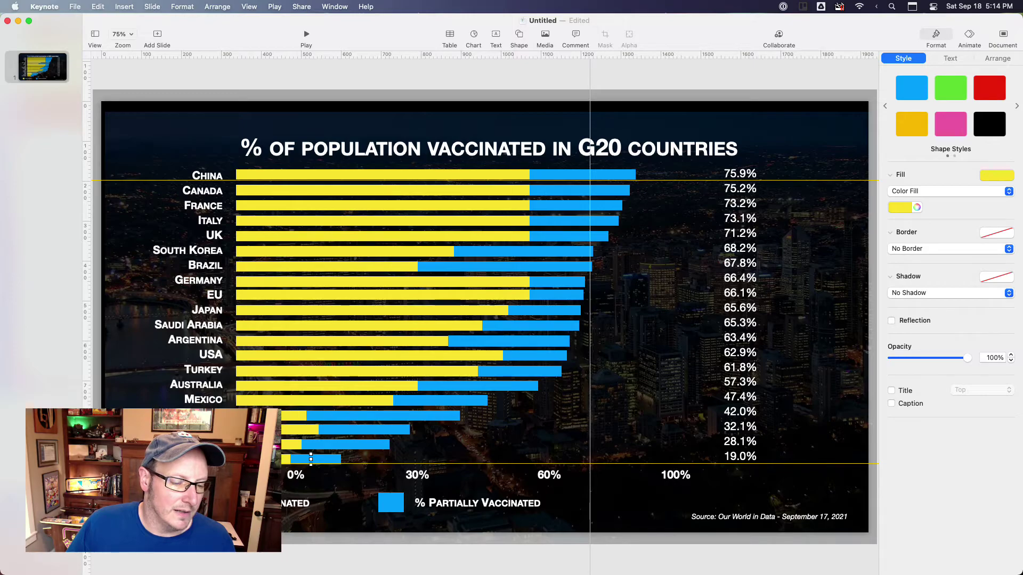
pyautogui.keyDown('shift'); pyautogui.click(287, 444); pyautogui.keyUp('shift')
pyautogui.keyDown('shift'); pyautogui.click(285, 415); pyautogui.keyUp('shift')
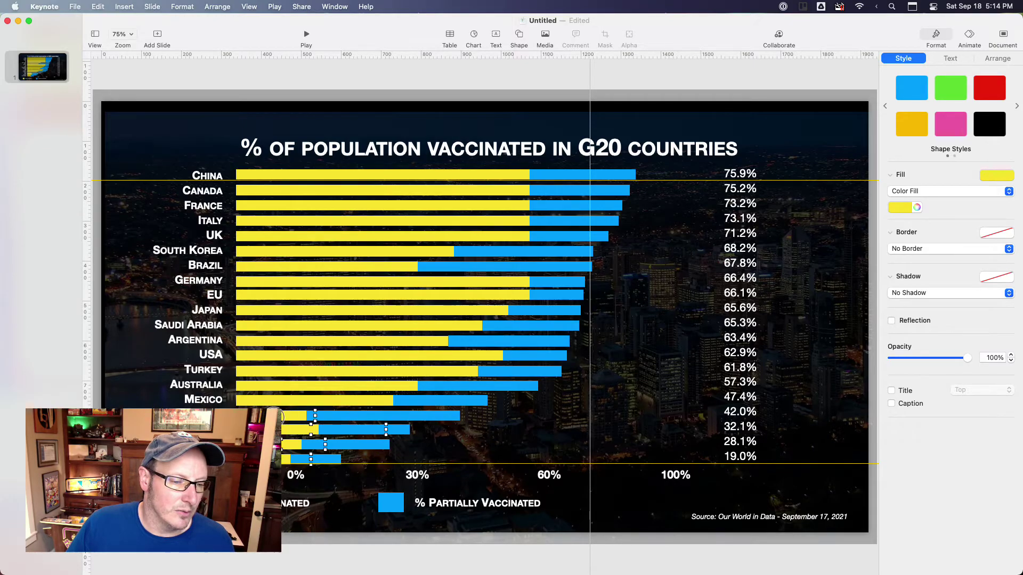
pyautogui.keyDown('shift'); pyautogui.click(285, 387); pyautogui.keyUp('shift')
pyautogui.keyDown('shift'); pyautogui.click(286, 371); pyautogui.keyUp('shift')
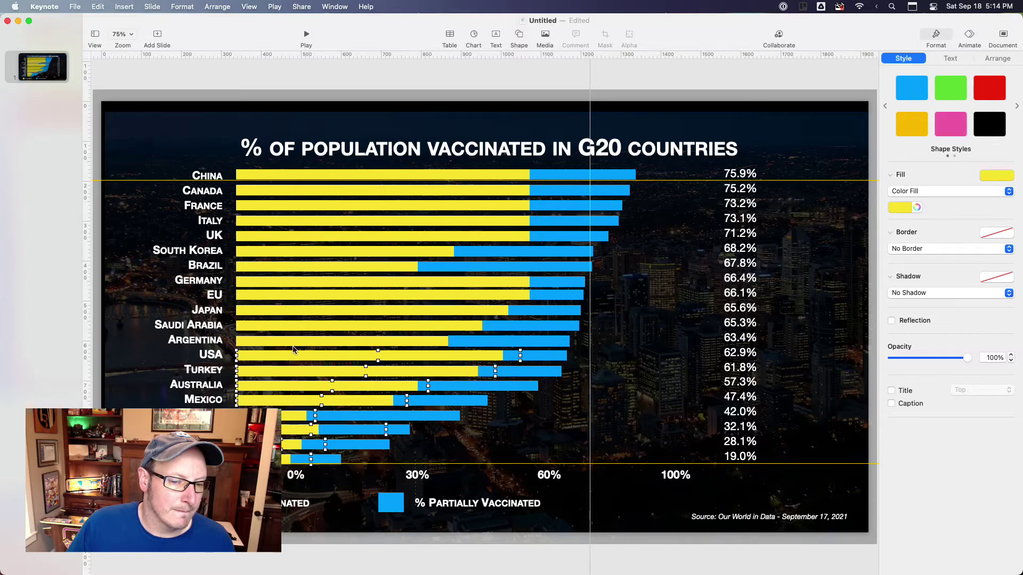
pyautogui.press('super+z')
pyautogui.press('super+z')
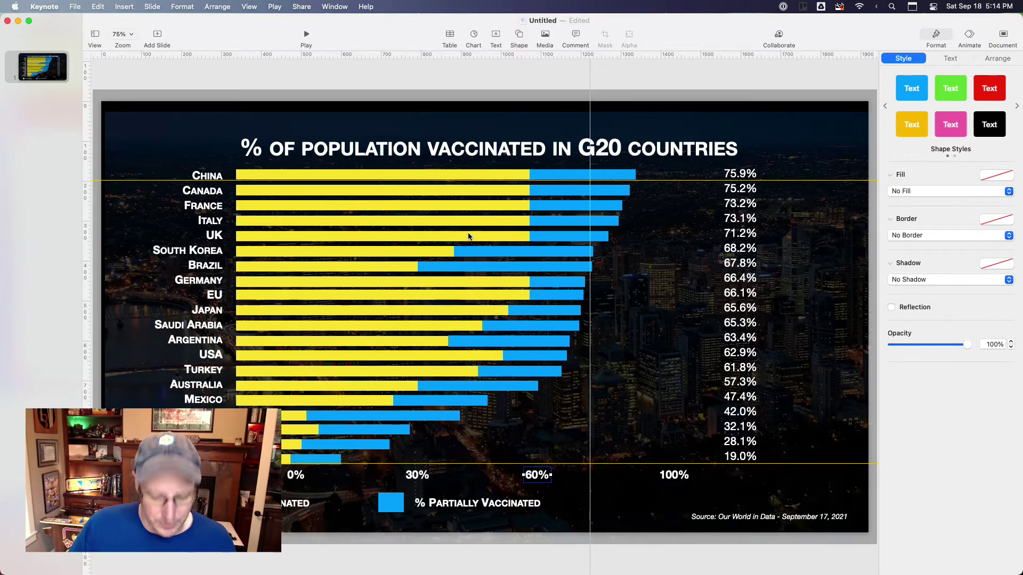
pyautogui.moveTo(96, 4)
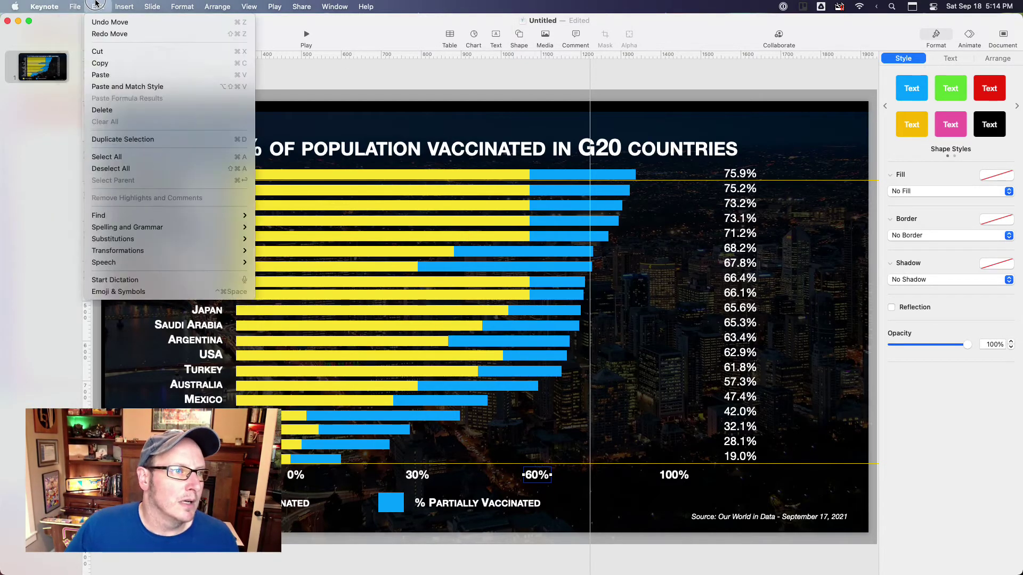
pyautogui.click(105, 33)
# - Move the reference chart image onto the lower part of the slide and bring China's yellow bar to the front
pyautogui.press('super+shift+comma')
pyautogui.press('super+shift+comma')
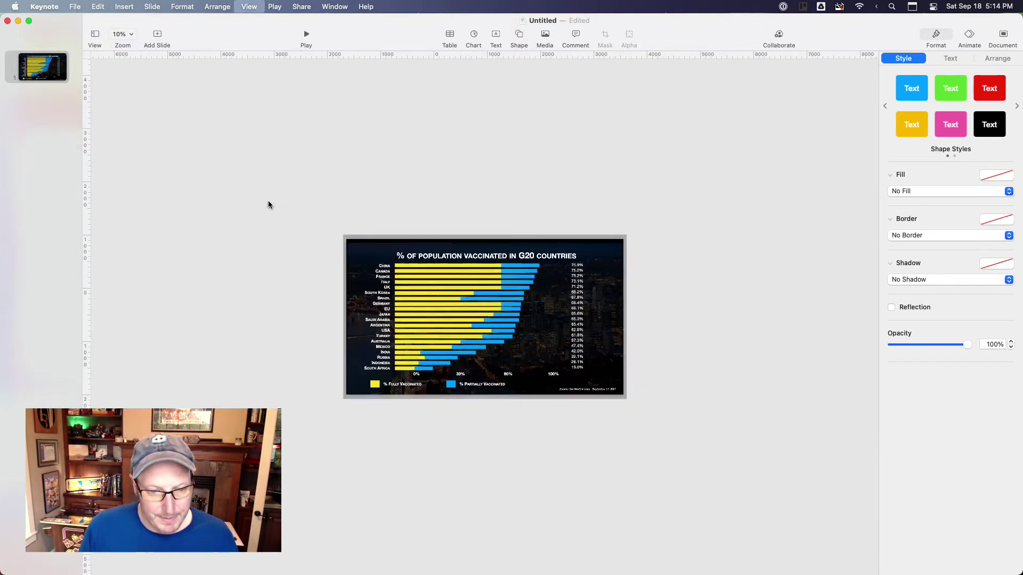
pyautogui.moveTo(732, 319); pyautogui.dragTo(434, 386)
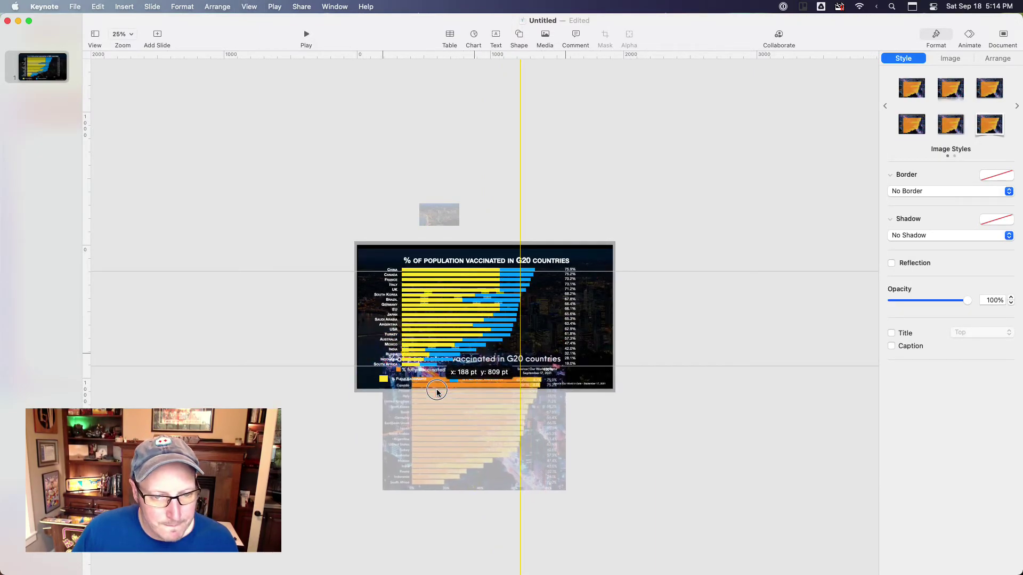
pyautogui.click(436, 270)
pyautogui.press('super+shift+f')
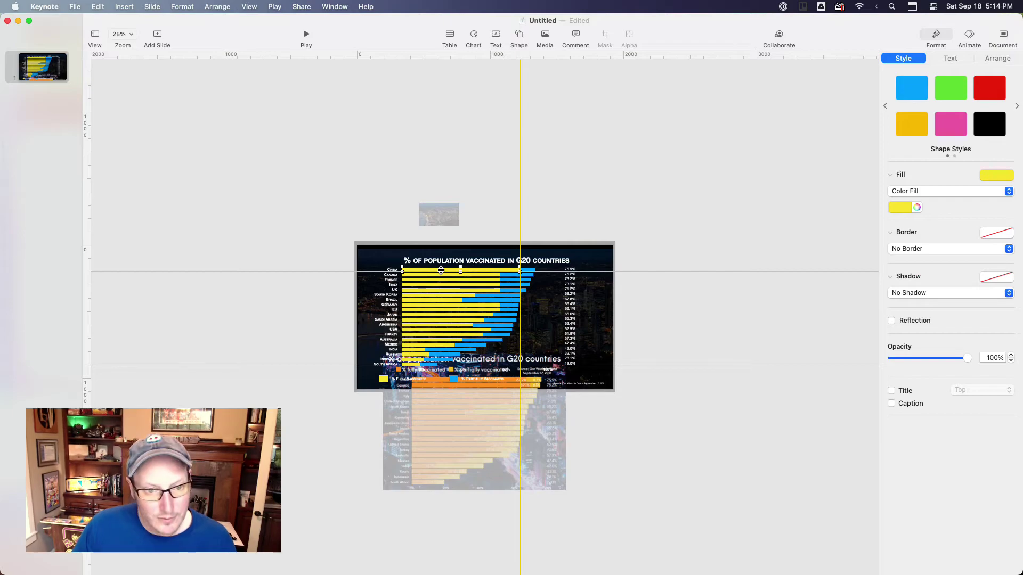
# - Shift the reference image higher and bring the yellow bars of Canada, France, Italy and UK in front of their blue bars
pyautogui.moveTo(527, 459); pyautogui.dragTo(528, 411)
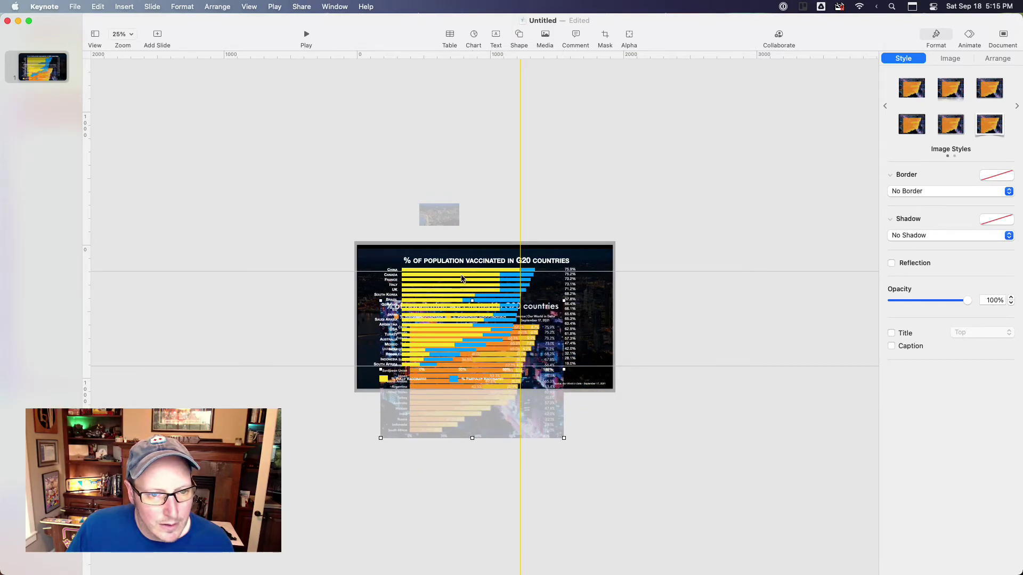
pyautogui.click(462, 277)
pyautogui.keyDown('shift'); pyautogui.click(456, 282); pyautogui.keyUp('shift')
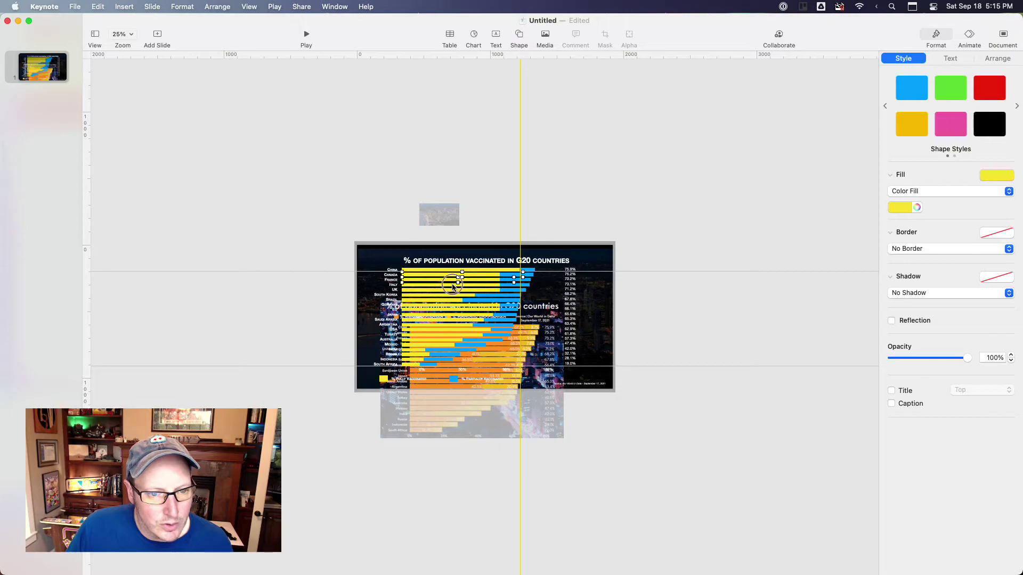
pyautogui.press('super+f')
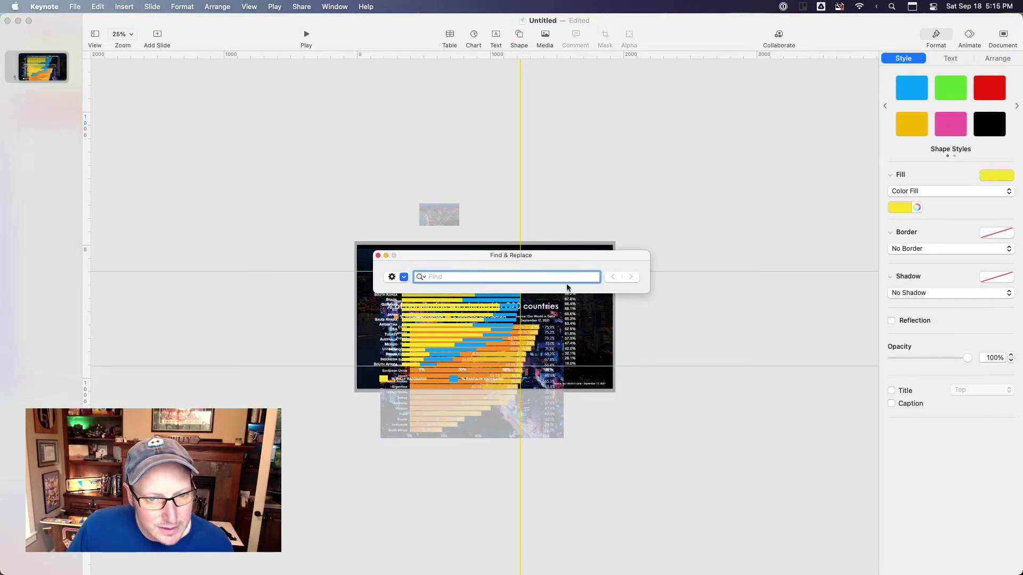
pyautogui.click(378, 257)
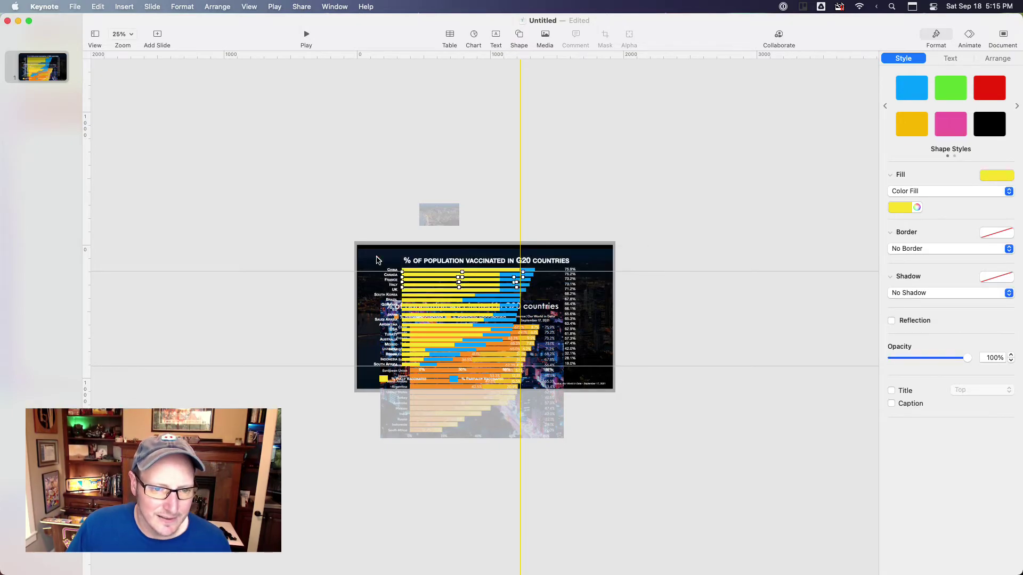
pyautogui.press('super+shift+f')
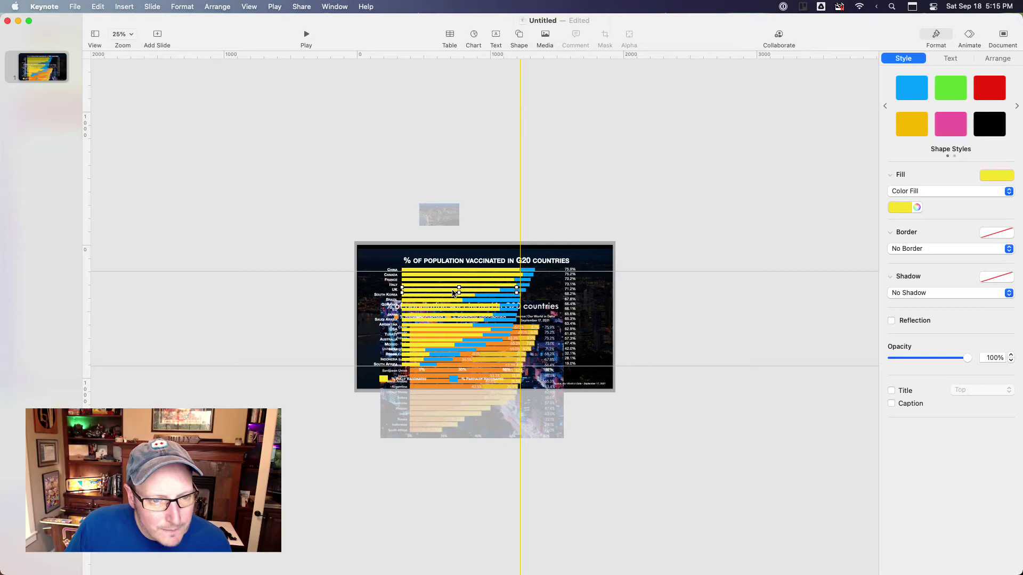
pyautogui.press('super+f')
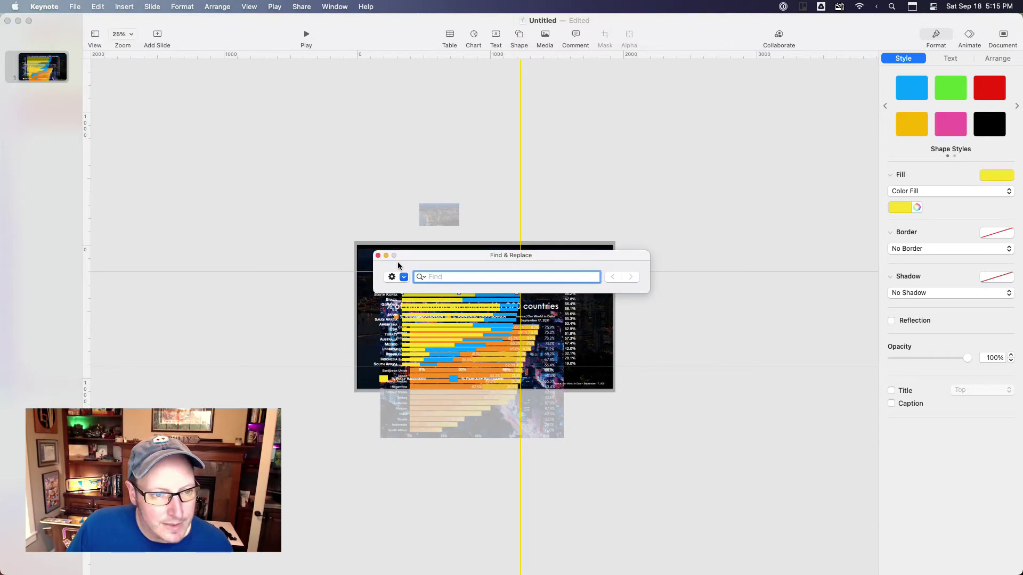
pyautogui.click(378, 256)
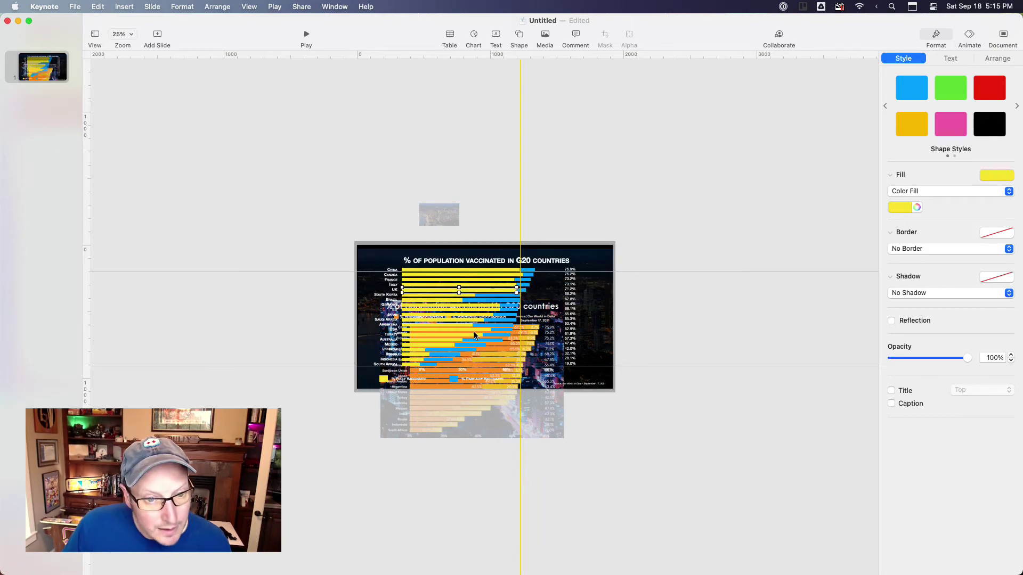
# - Uncover the bars from the reference image and bring the yellow bars of South Korea, Brazil and Argentina through South Africa to the front
pyautogui.click(643, 334)
pyautogui.moveTo(498, 452); pyautogui.dragTo(705, 383)
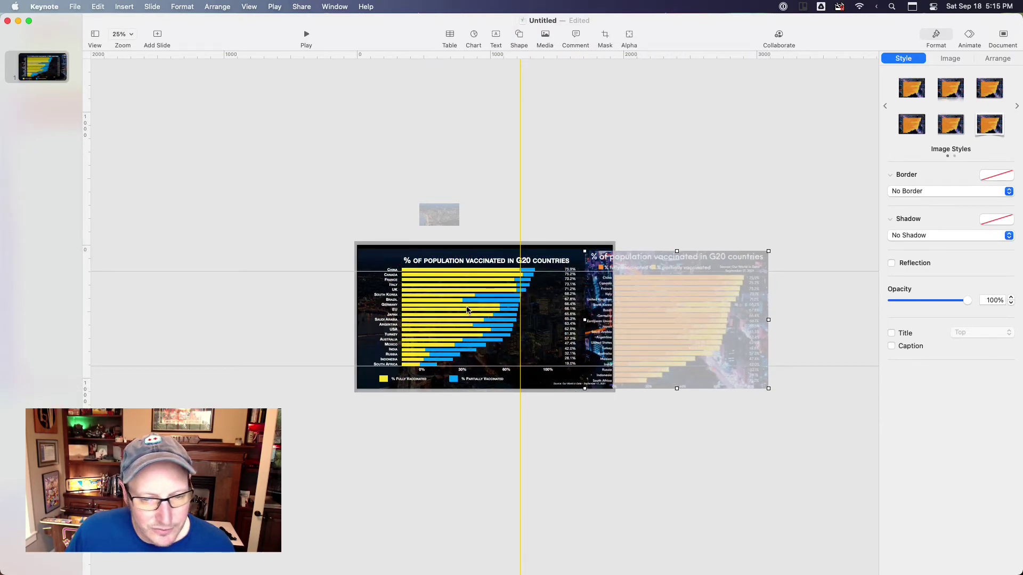
pyautogui.moveTo(654, 353); pyautogui.dragTo(607, 377)
pyautogui.keyDown('shift'); pyautogui.click(441, 330); pyautogui.keyUp('shift')
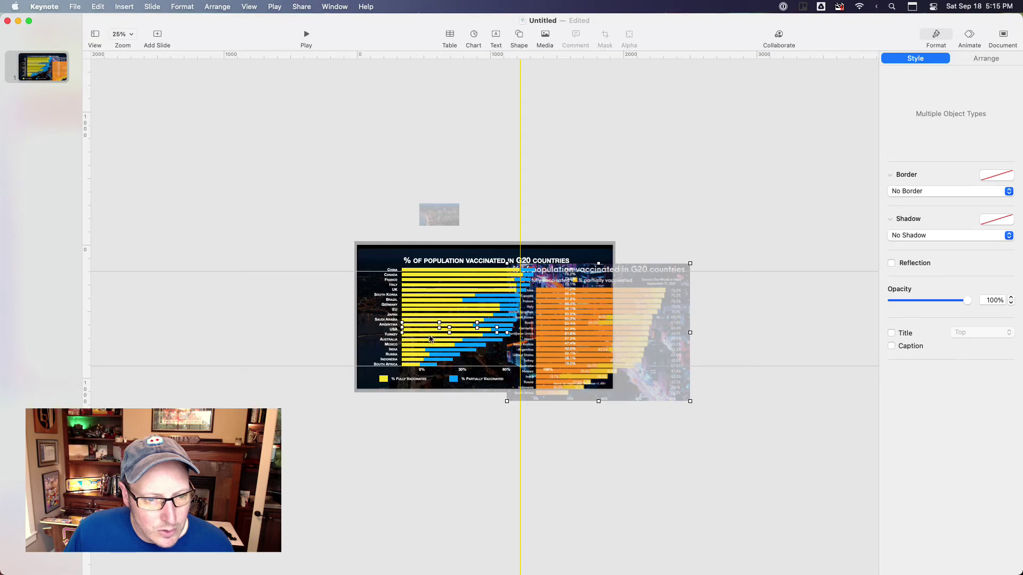
pyautogui.keyDown('shift'); pyautogui.click(413, 359); pyautogui.keyUp('shift')
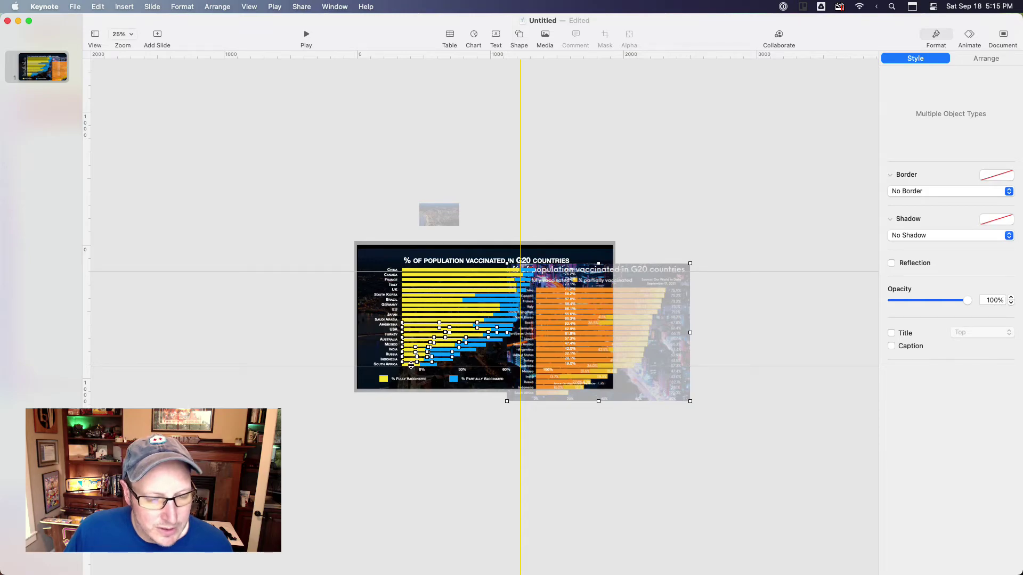
pyautogui.press('super+shift+period')
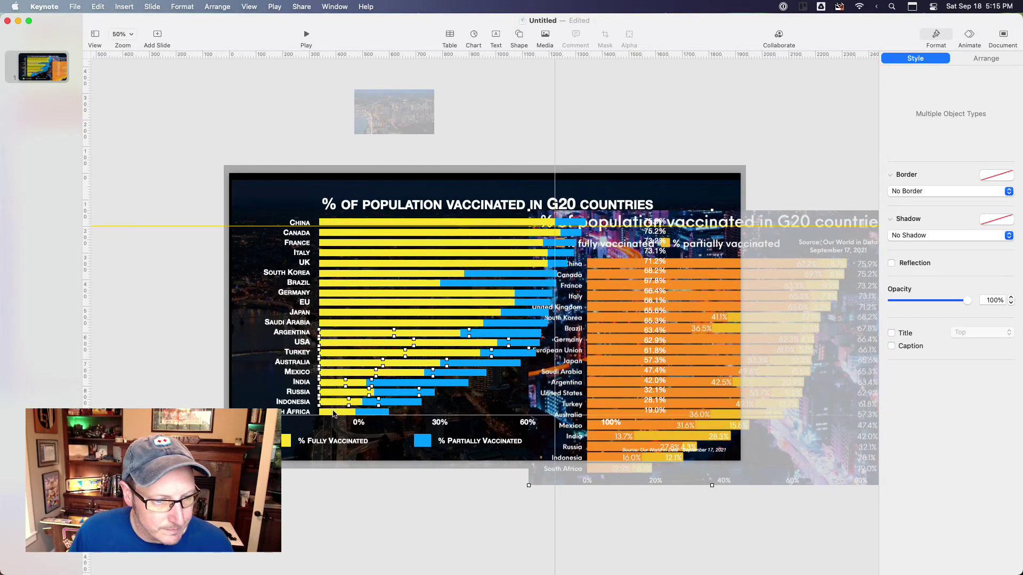
pyautogui.keyDown('shift'); pyautogui.click(401, 284); pyautogui.keyUp('shift')
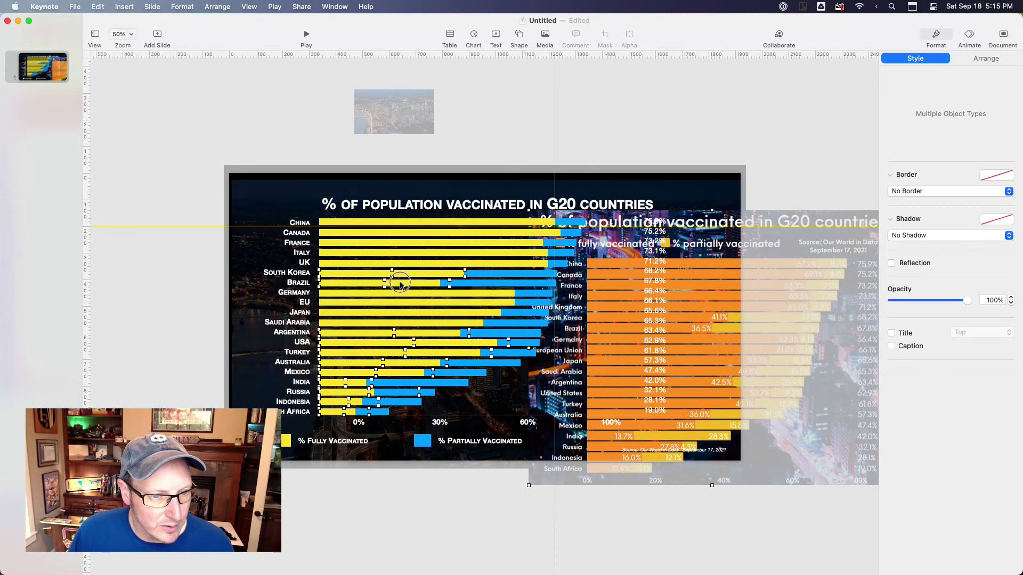
pyautogui.click(766, 188)
# - Move the reference image completely off the slide and preview the chart as a slideshow
pyautogui.moveTo(799, 256); pyautogui.dragTo(761, 156)
pyautogui.click(306, 35)
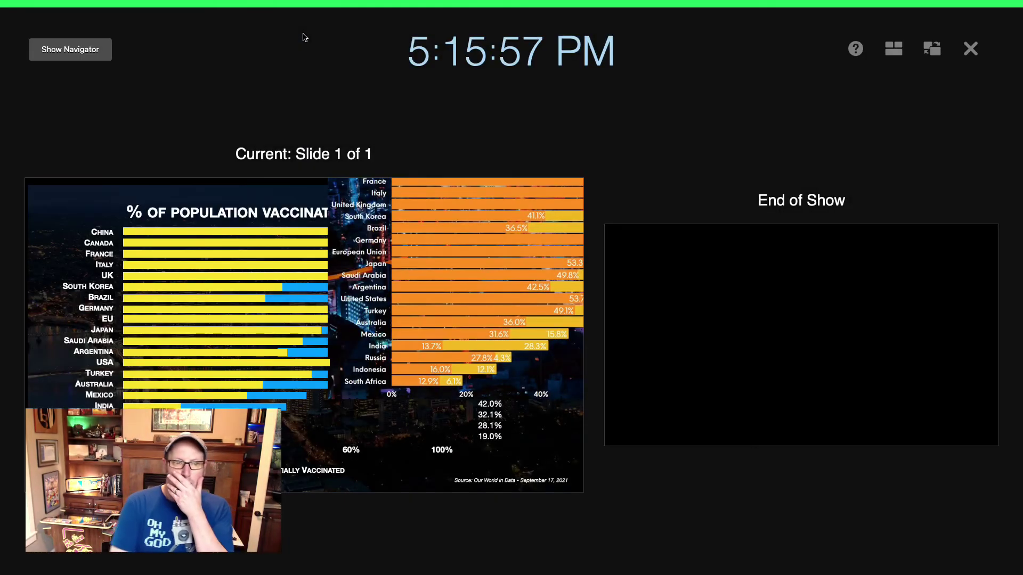
pyautogui.press('Escape')
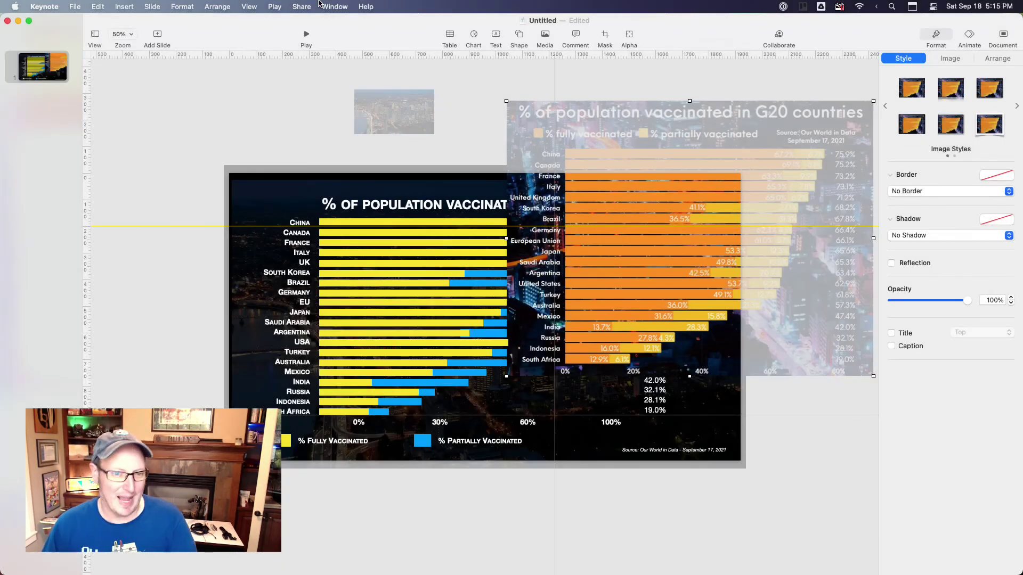
pyautogui.moveTo(637, 284); pyautogui.dragTo(900, 308)
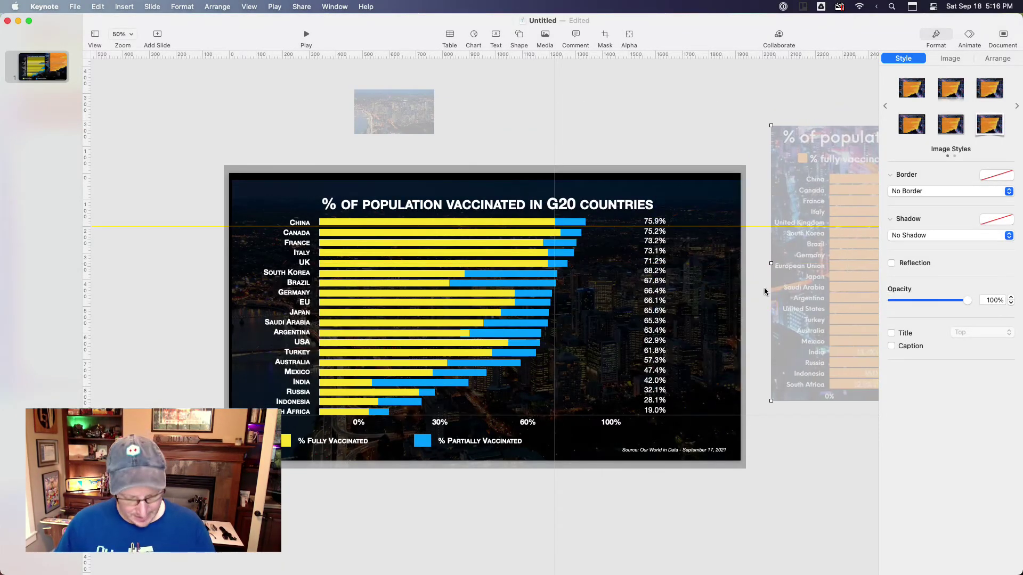
pyautogui.click(311, 40)
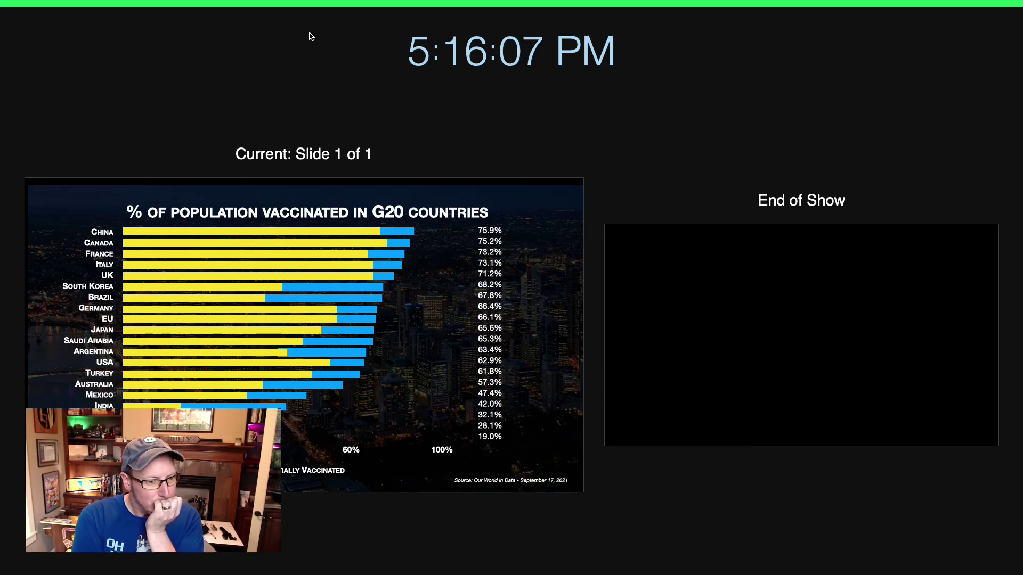
pyautogui.press('Escape')
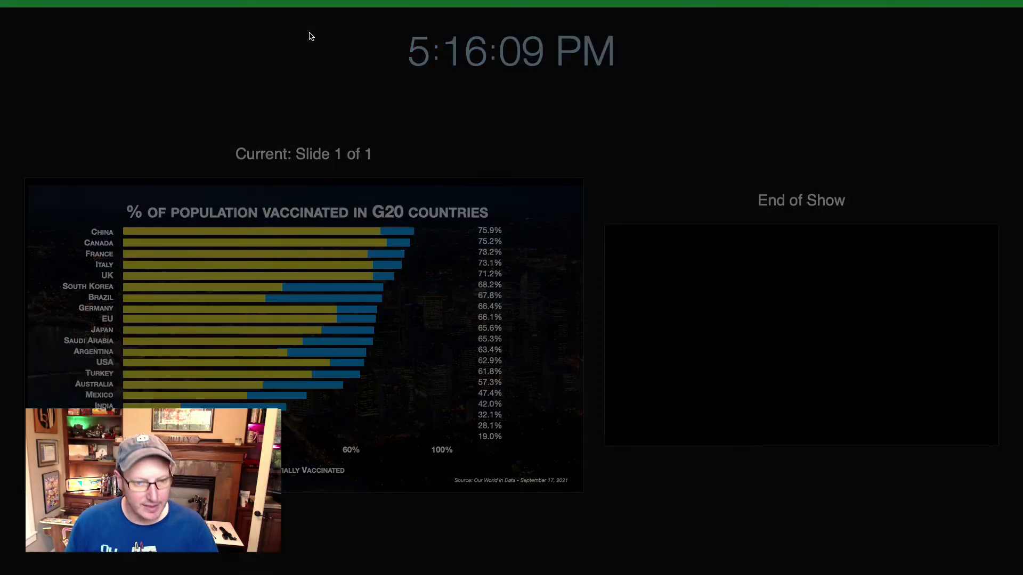
# - Shift all the yellow and blue bars together with the country names closer to the column of total percentages
pyautogui.moveTo(160, 221); pyautogui.dragTo(600, 417)
pyautogui.moveTo(171, 195); pyautogui.dragTo(260, 203)
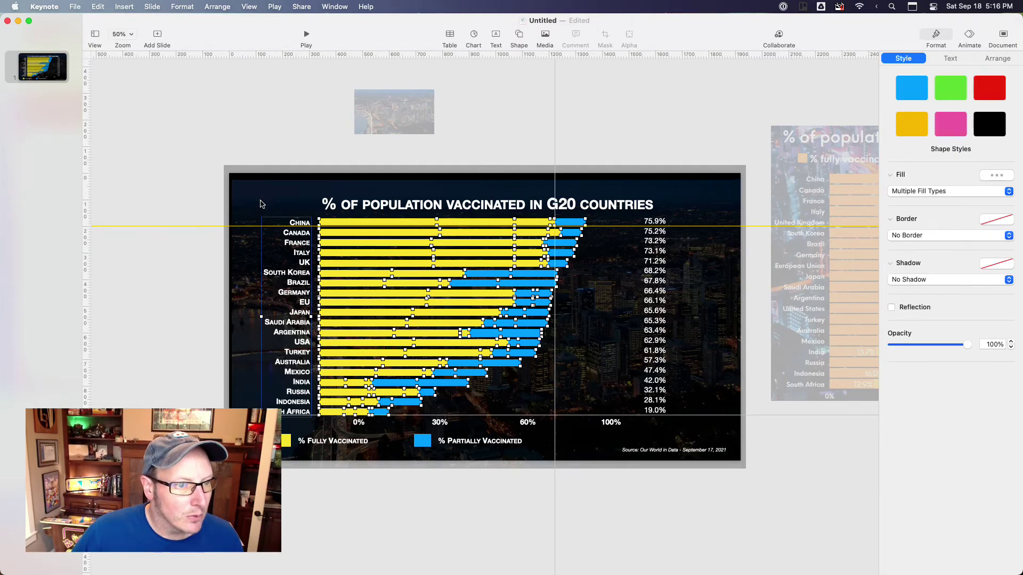
pyautogui.keyDown('shift'); pyautogui.click(298, 290); pyautogui.keyUp('shift')
pyautogui.moveTo(297, 290); pyautogui.dragTo(331, 292)
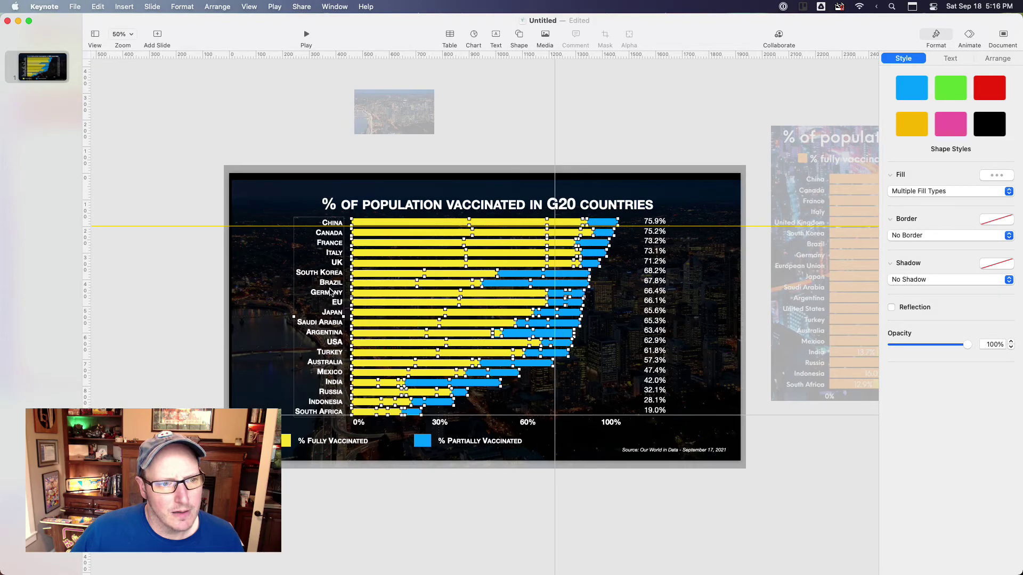
pyautogui.click(143, 280)
# - Nudge the column of total percentages closer to the bars, level with the country rows, and preview the slide as a slideshow
pyautogui.click(646, 263)
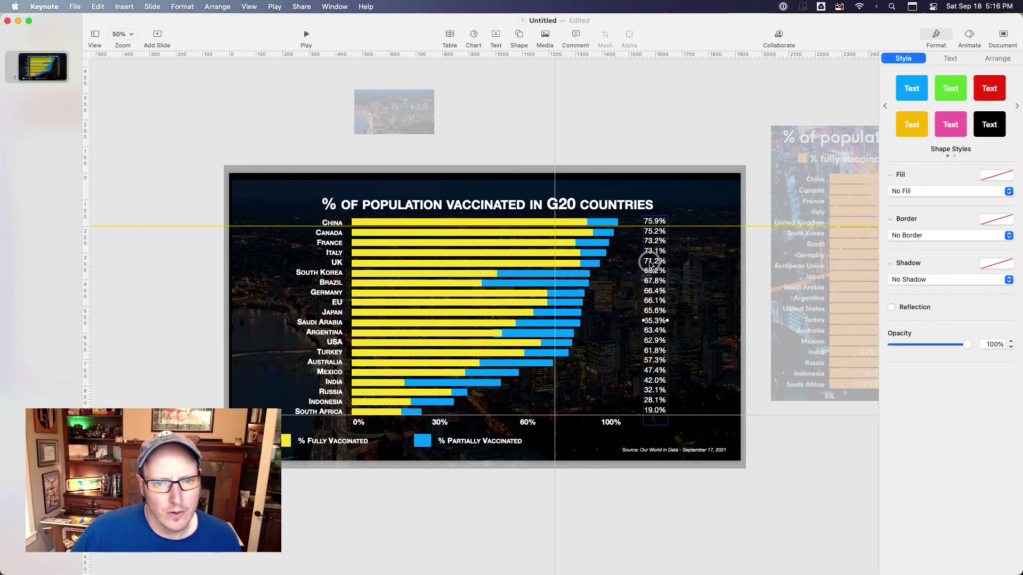
pyautogui.click(648, 263)
pyautogui.click(698, 152)
pyautogui.moveTo(663, 247); pyautogui.dragTo(658, 249)
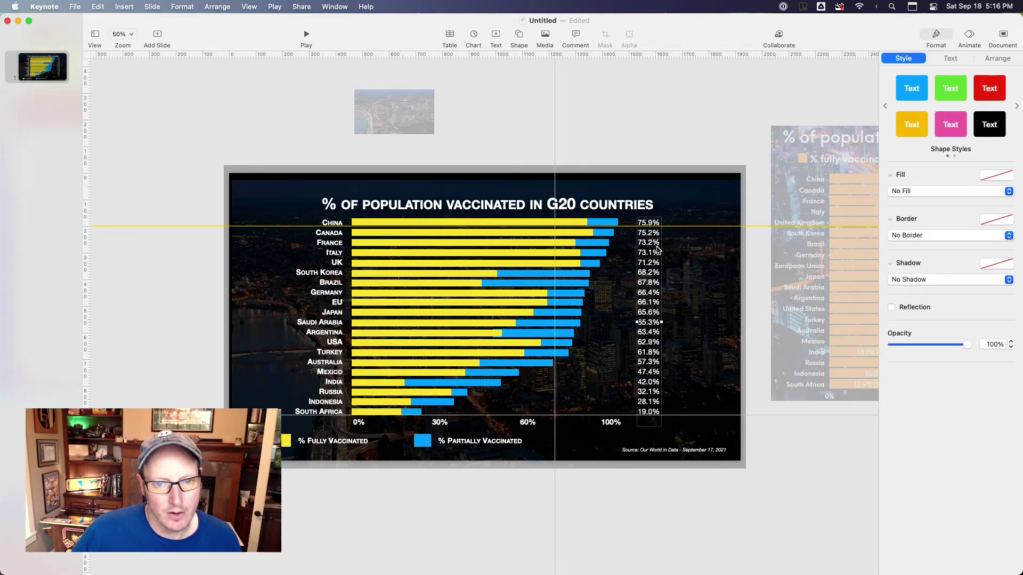
pyautogui.click(305, 36)
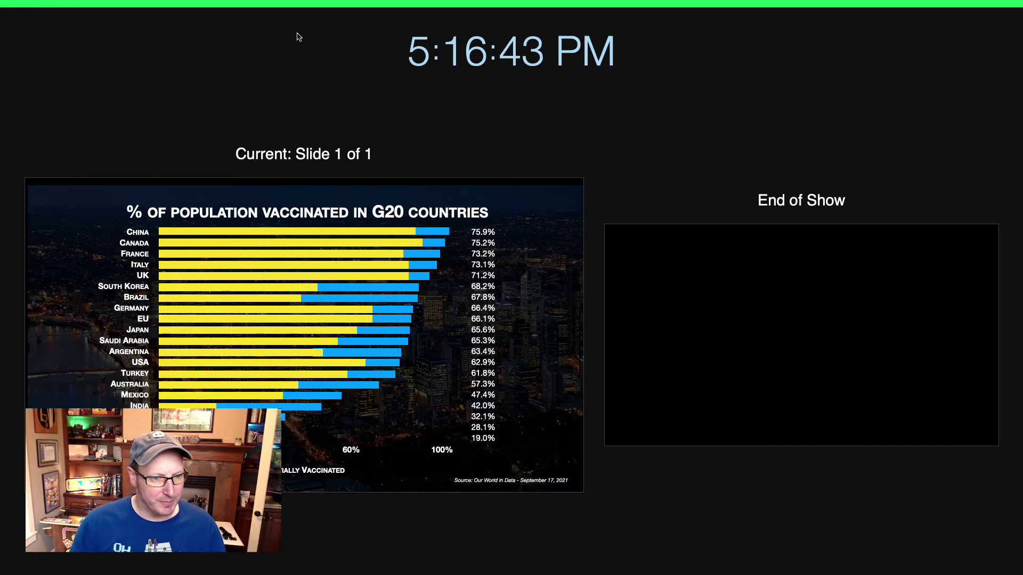
pyautogui.press('Escape')
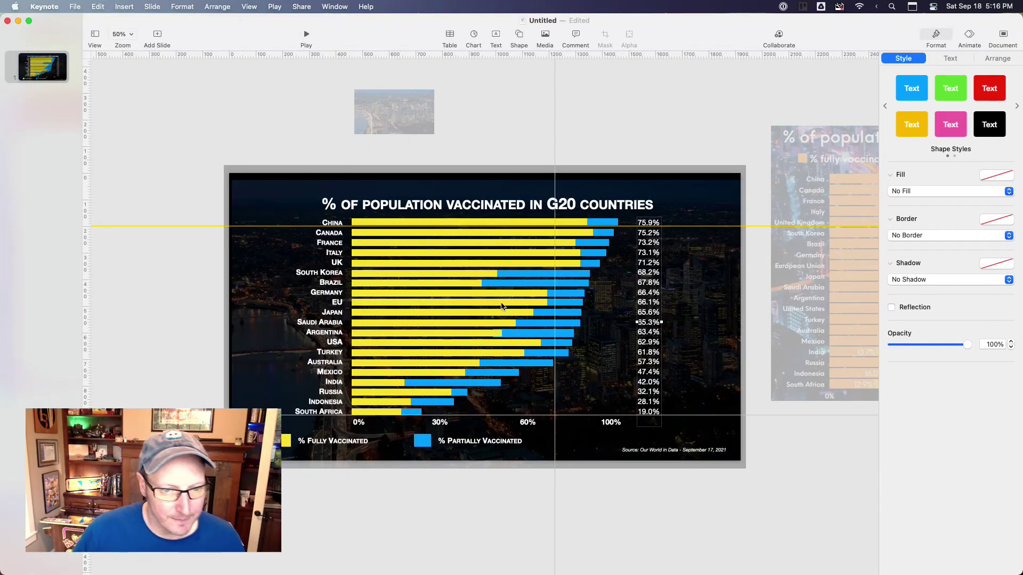
# - Nudge Argentina's blue bar into line with its row and move the % Partially Vaccinated legend text farther from its blue swatch
pyautogui.click(519, 334)
pyautogui.moveTo(533, 336); pyautogui.dragTo(533, 331)
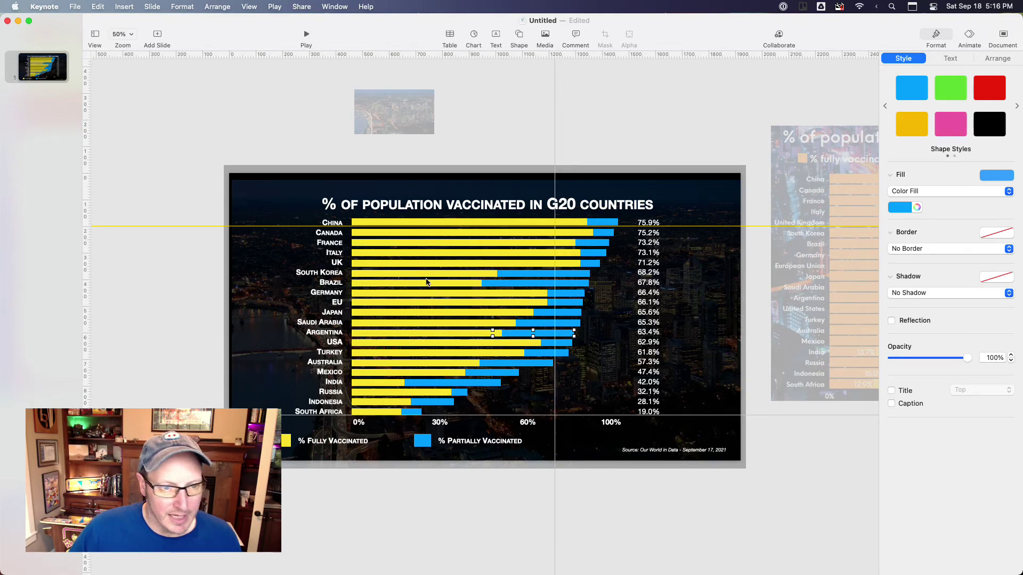
pyautogui.moveTo(813, 280); pyautogui.dragTo(505, 407)
pyautogui.moveTo(462, 441); pyautogui.dragTo(495, 441)
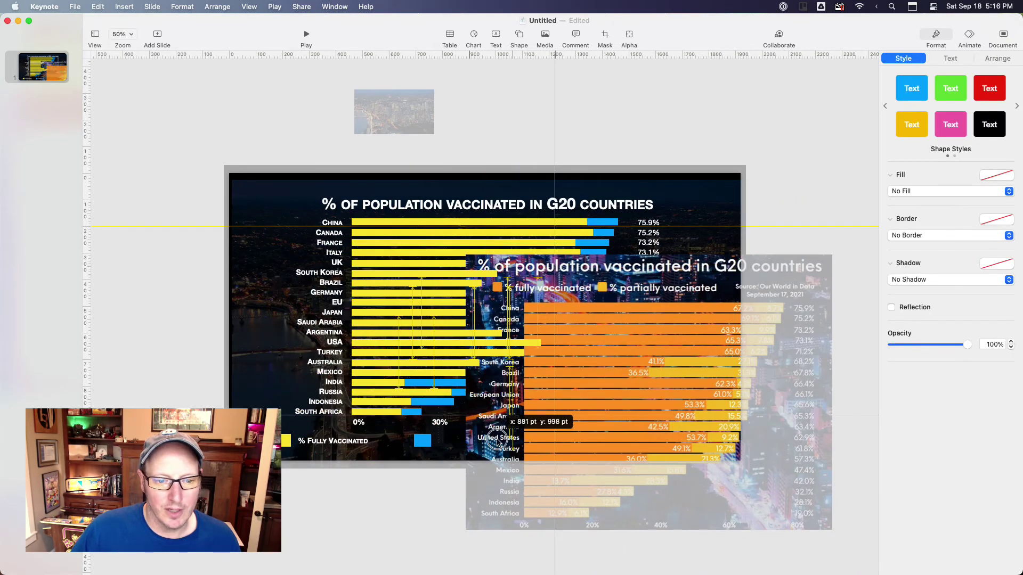
pyautogui.click(529, 442)
# - Delete the reference chart image and select the slide itself
pyautogui.moveTo(625, 421); pyautogui.dragTo(203, 245)
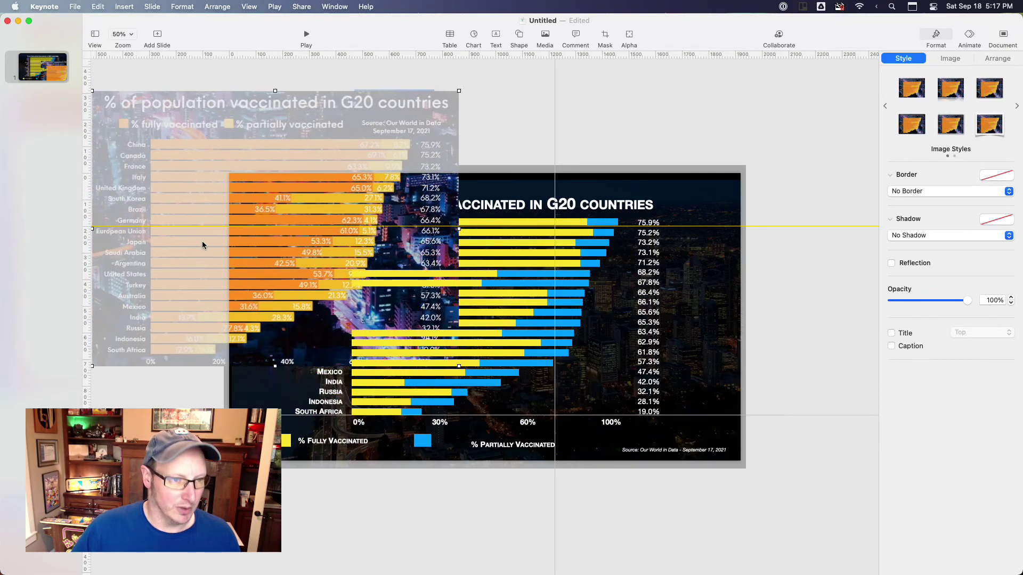
pyautogui.press('Delete')
pyautogui.click(42, 110)
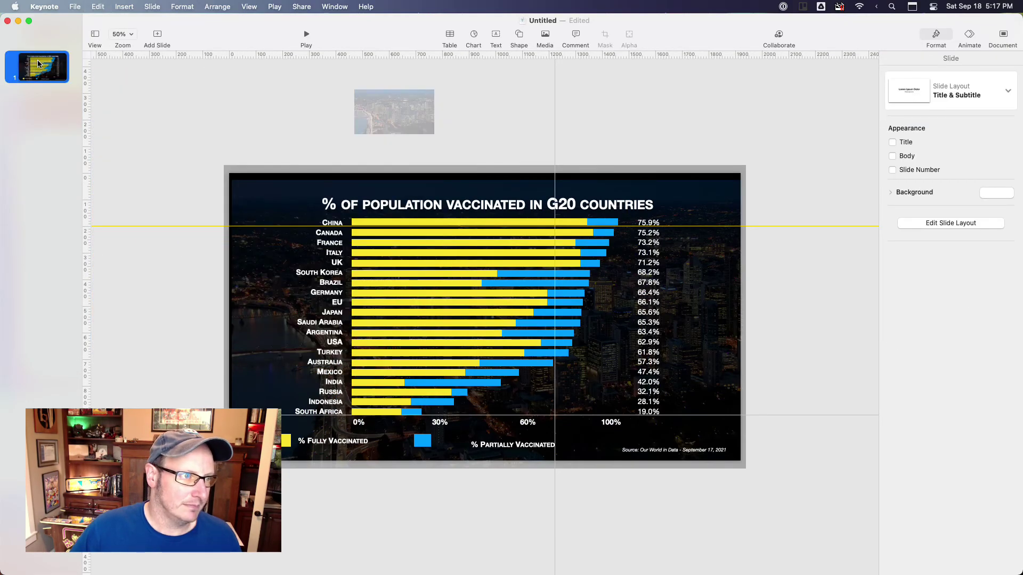
# - Duplicate the finished chart slide and delete all the objects on the first of the two copies
pyautogui.rightClick(37, 55)
pyautogui.click(60, 166)
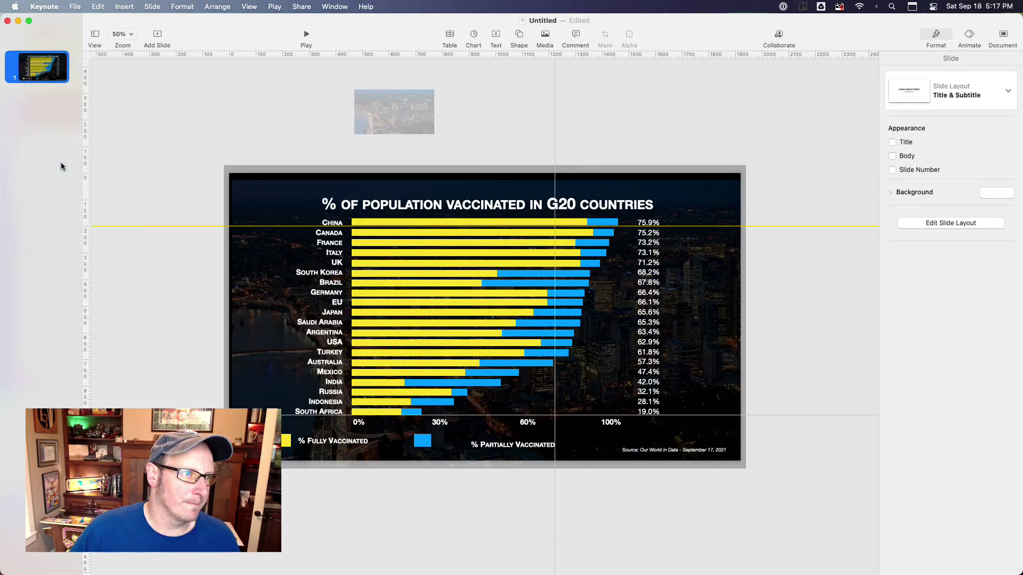
pyautogui.click(53, 68)
pyautogui.moveTo(142, 152); pyautogui.dragTo(782, 477)
pyautogui.press('Delete')
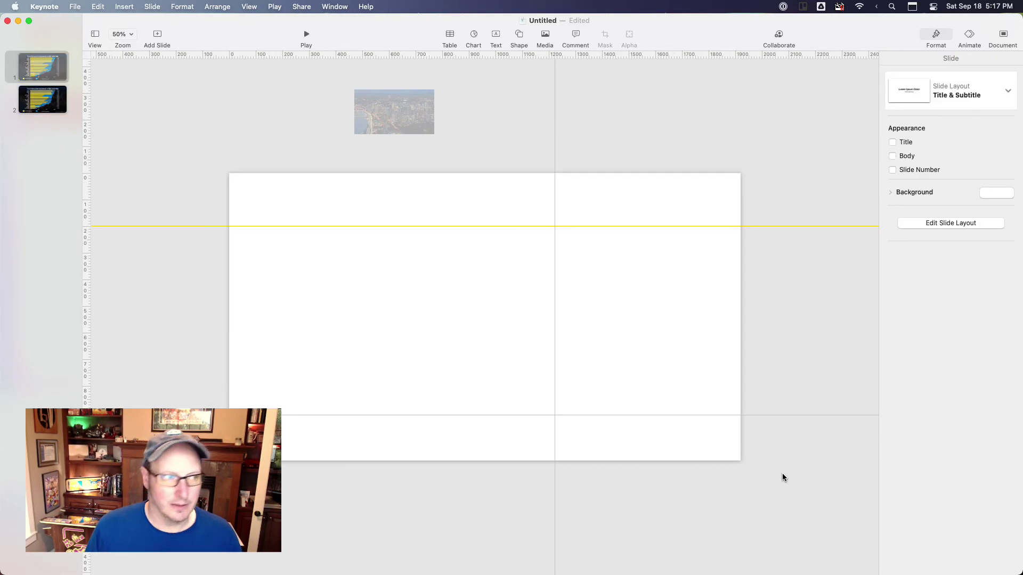
# - Paste the original G20 reference chart image onto the emptied slide, enlarge it to the full slide height and centre it
pyautogui.press('super+v')
pyautogui.moveTo(401, 282); pyautogui.dragTo(615, 373)
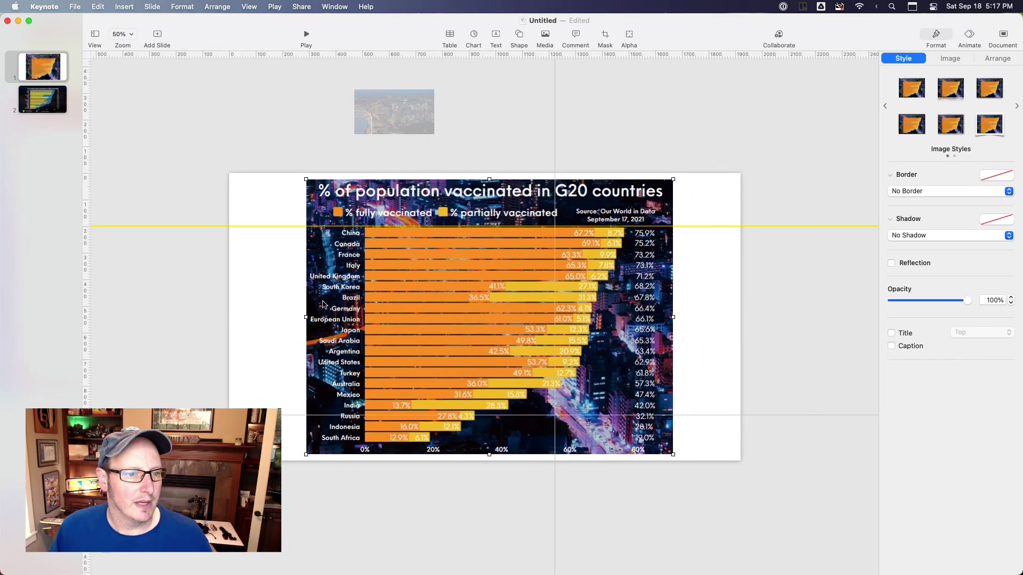
pyautogui.moveTo(305, 321); pyautogui.dragTo(286, 315)
pyautogui.moveTo(378, 324)
pyautogui.mouseDown()
pyautogui.moveTo(394, 324)
pyautogui.moveTo(386, 321)
pyautogui.mouseUp()
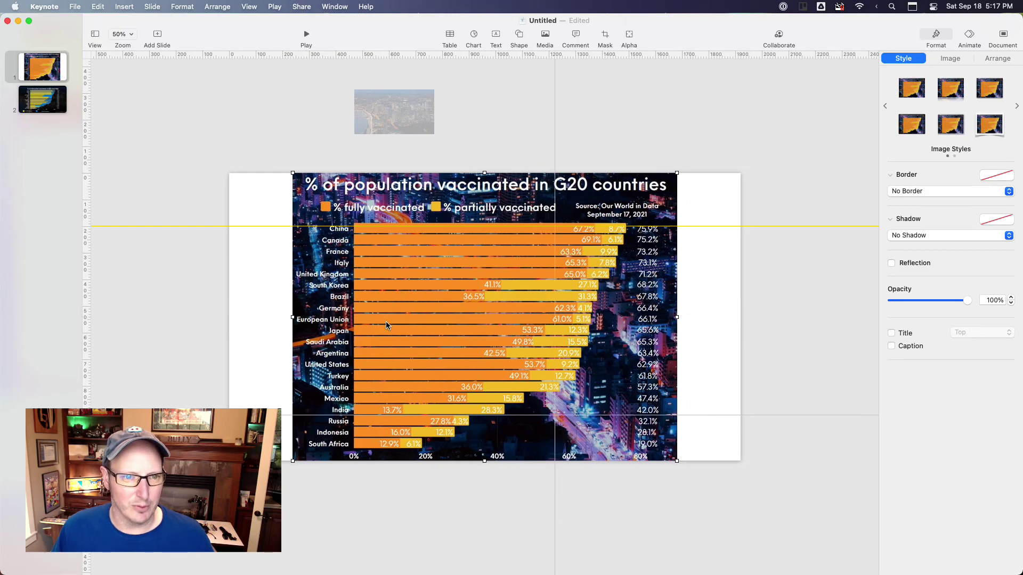
# - Play the slideshow to compare the original reference chart with the recreated chart, switching between both slides
pyautogui.click(307, 37)
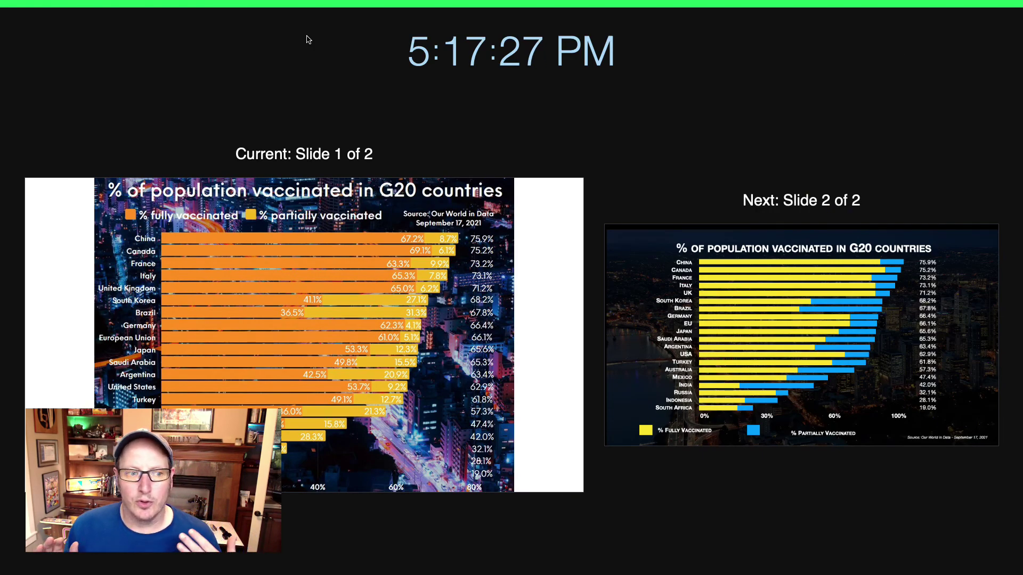
pyautogui.press('Right')
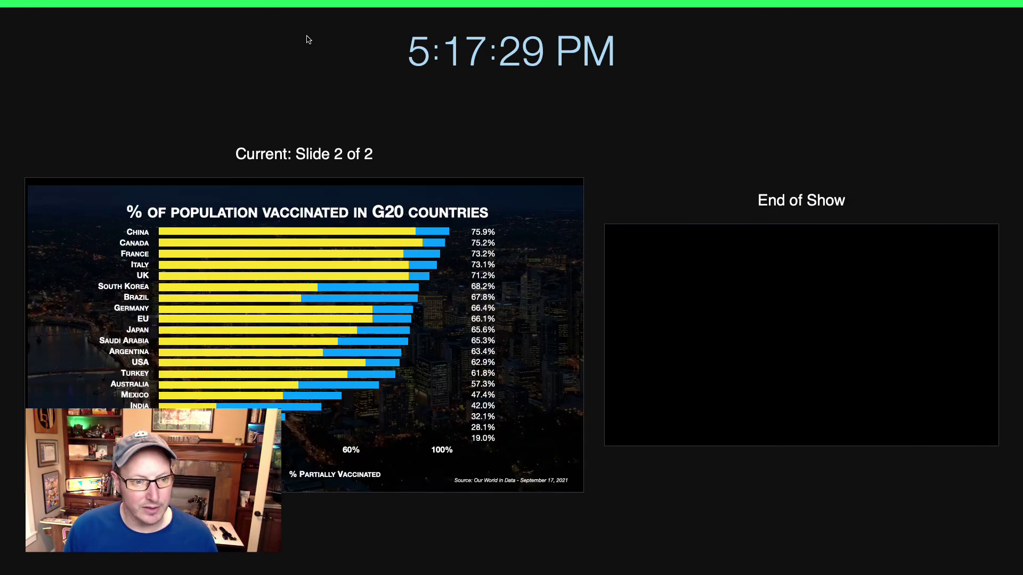
pyautogui.press('Left')
pyautogui.press('Escape')
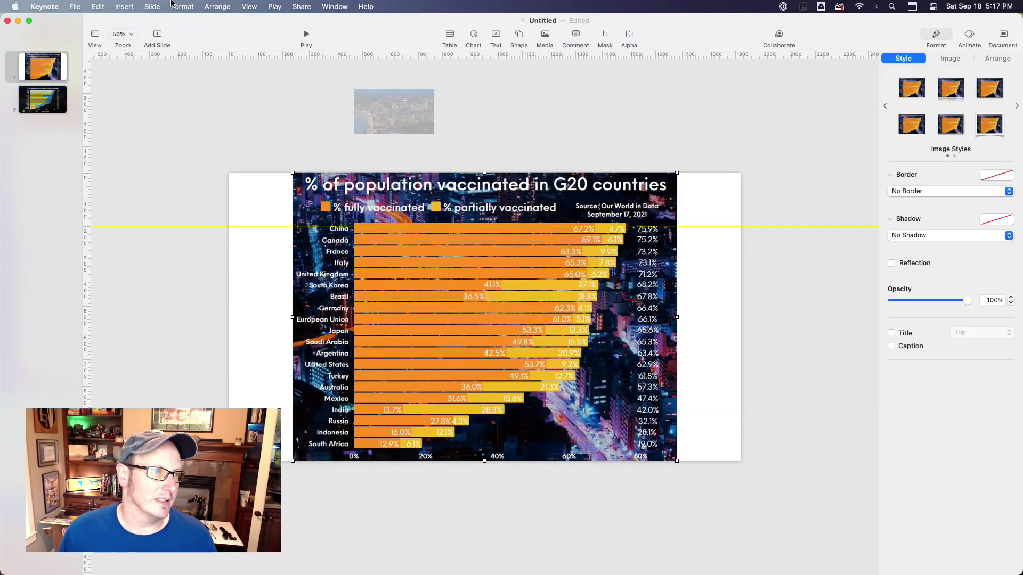
# - Move the reference image slide after the recreated chart slide and preview the slideshow starting from the recreated chart
pyautogui.moveTo(41, 68); pyautogui.dragTo(39, 128)
pyautogui.click(37, 67)
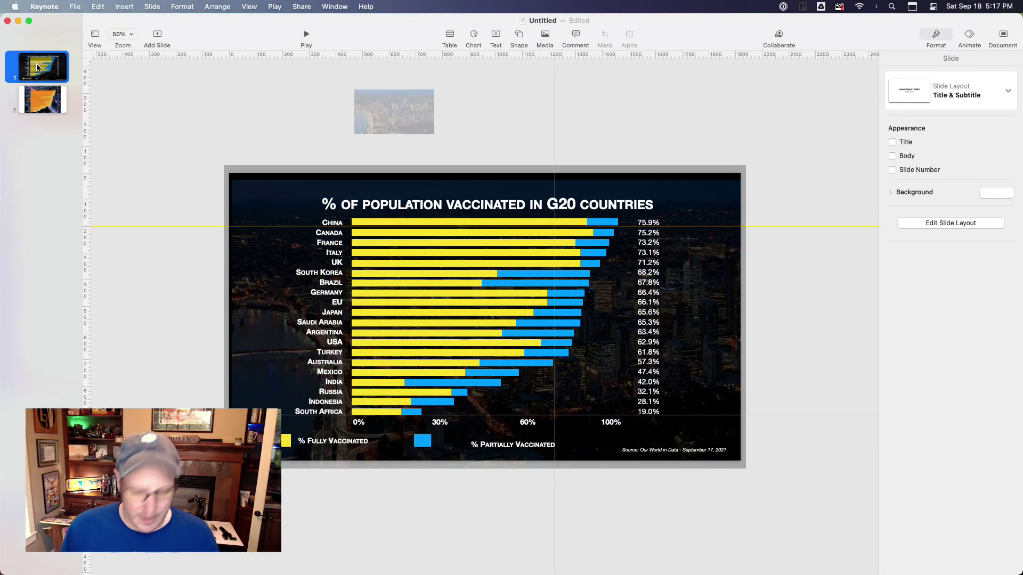
pyautogui.click(307, 35)
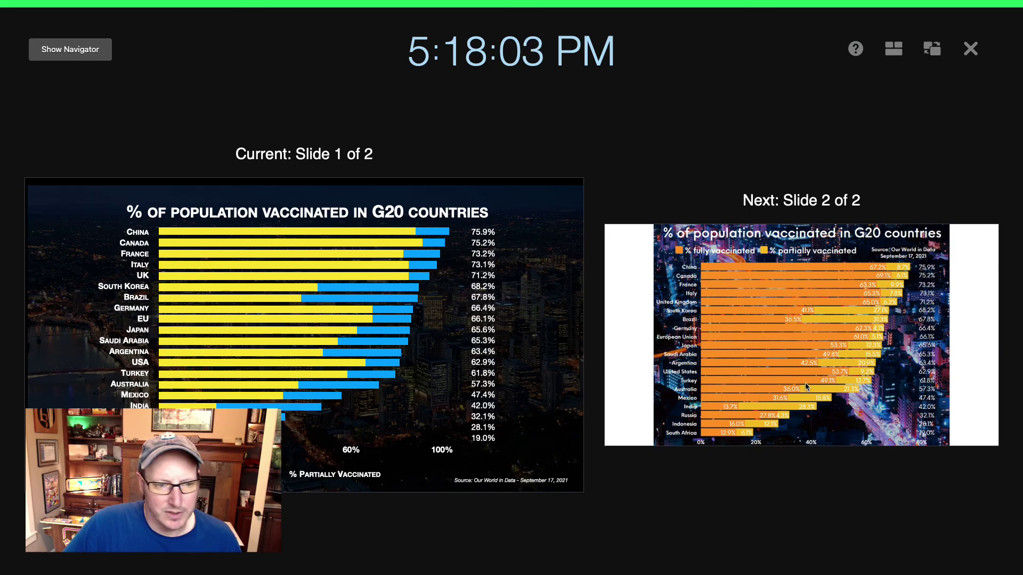
pyautogui.press('Escape')
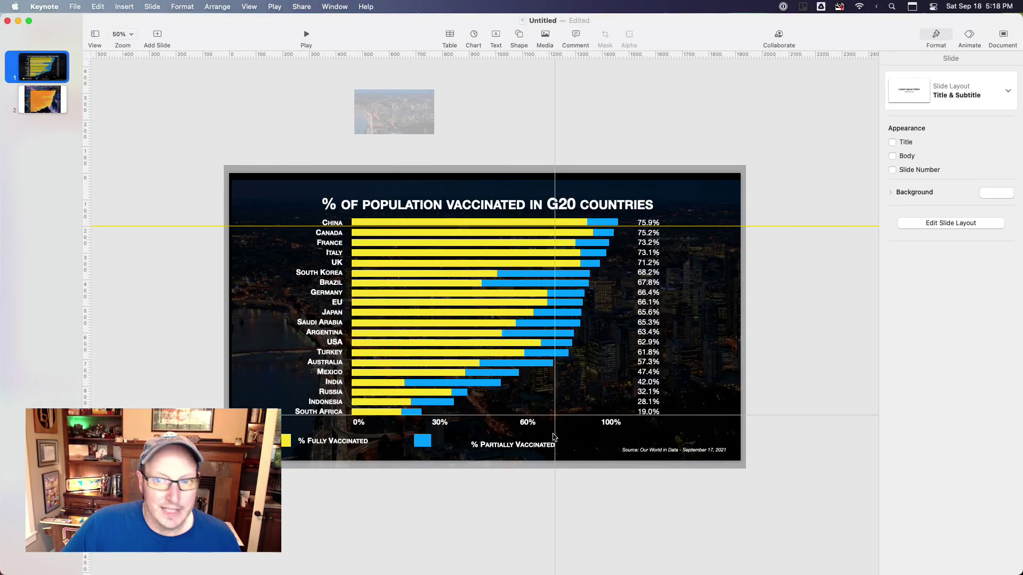
pyautogui.click(887, 70)
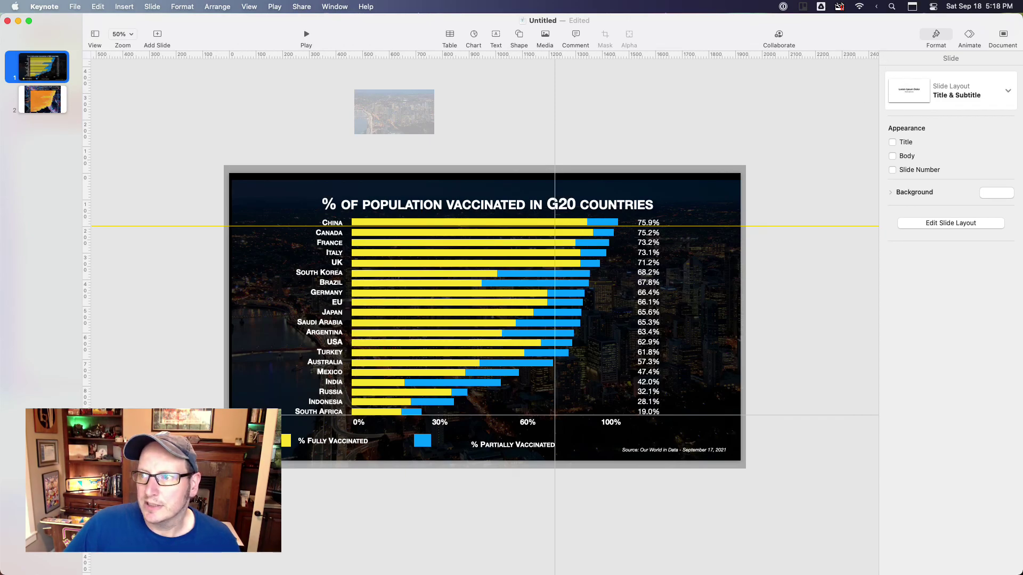